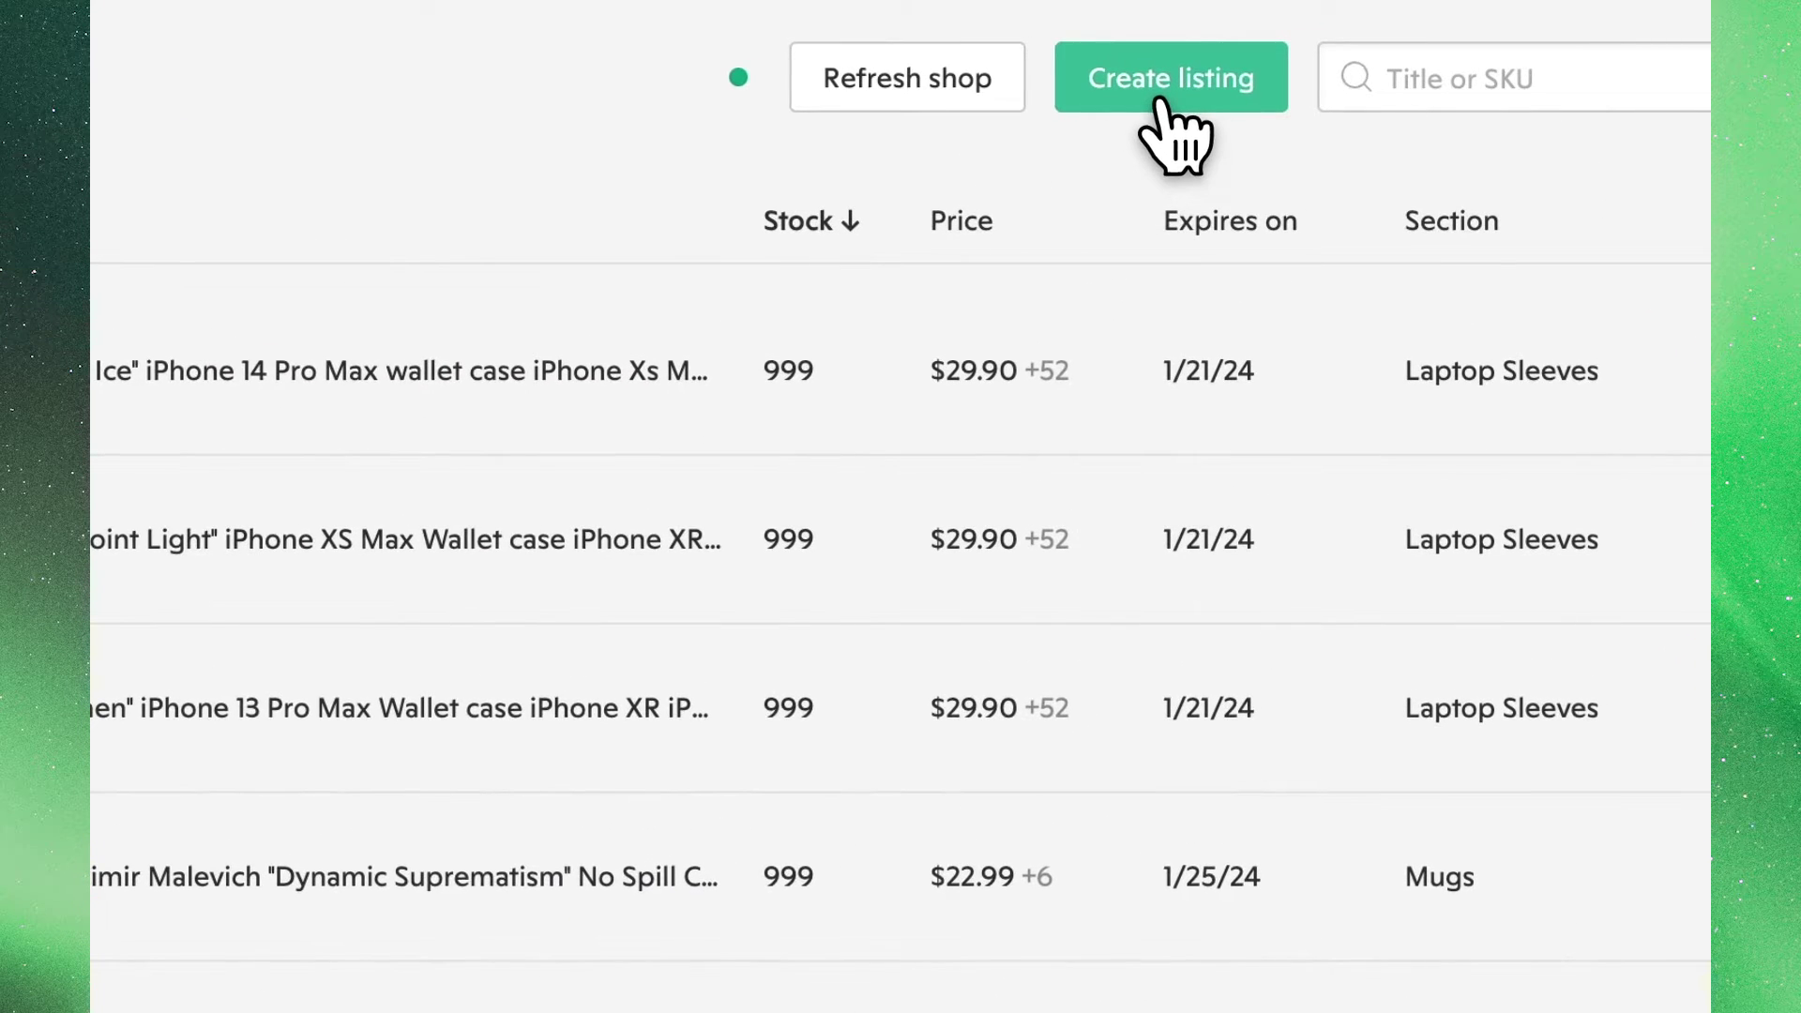
# - Create a new listing for the Etsy shop ArtistIncSF and view the available profiles without choosing one
pyautogui.click(1163, 94)
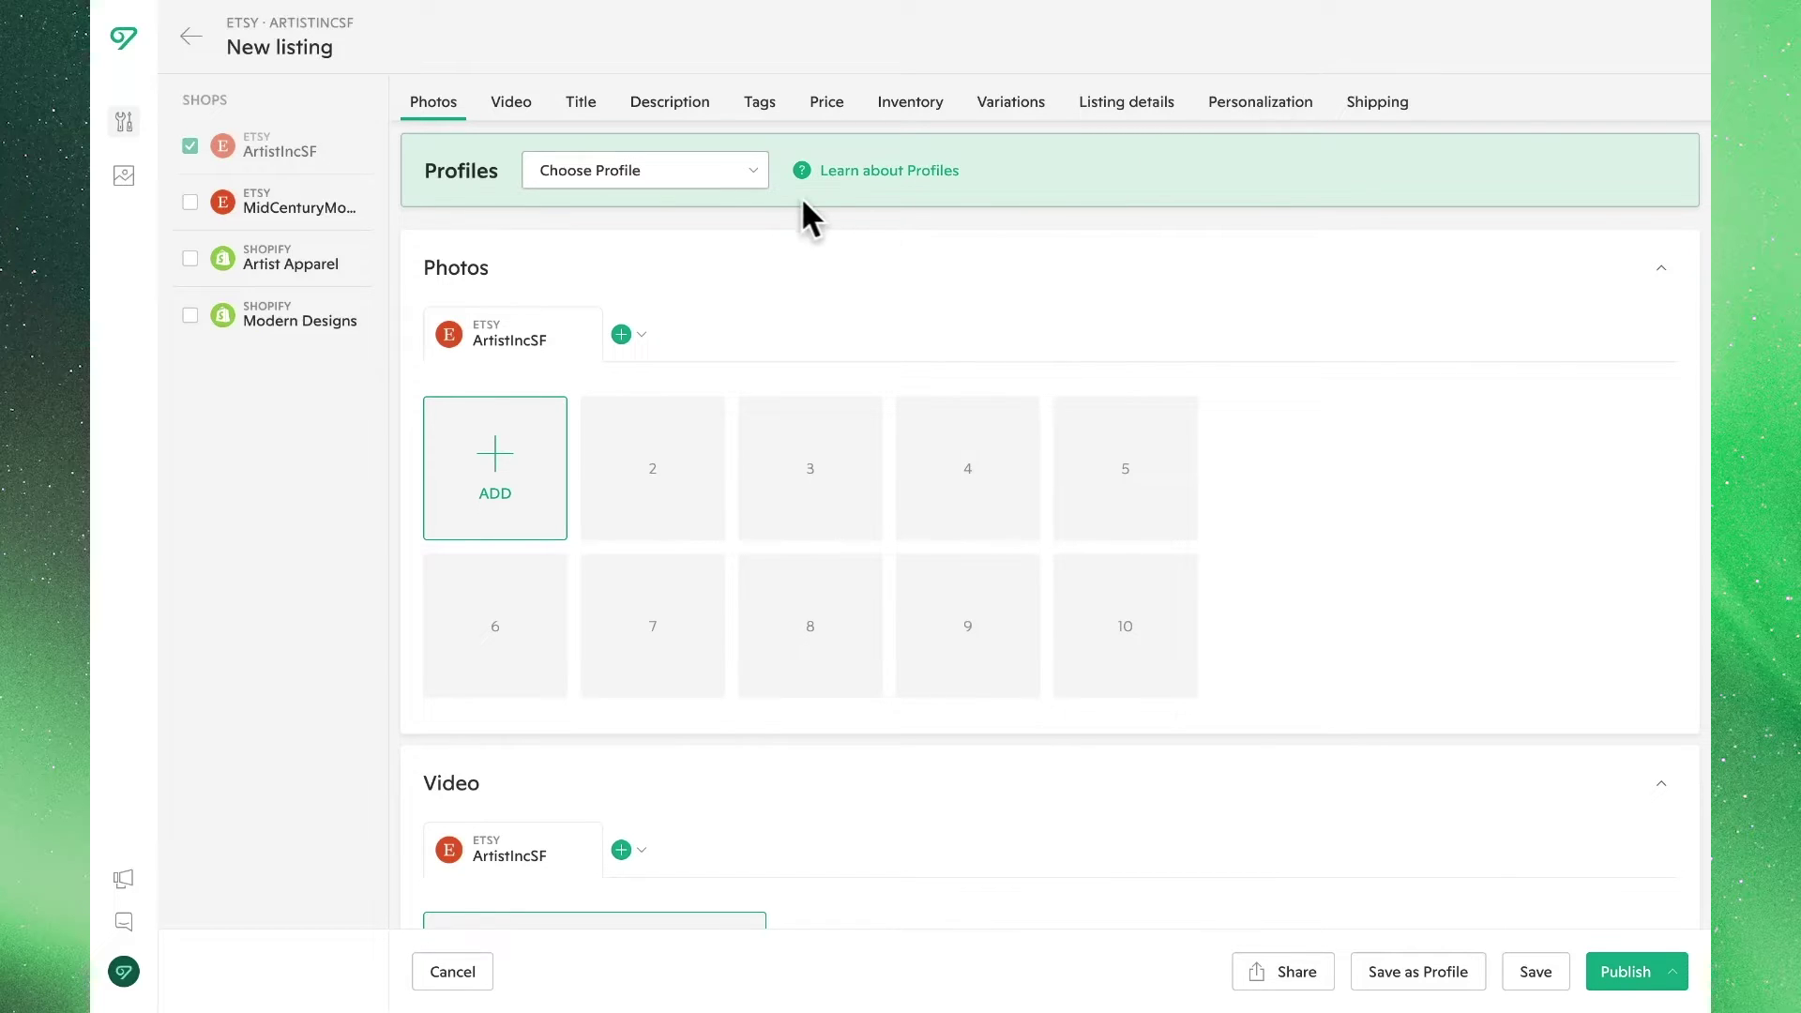
pyautogui.click(747, 181)
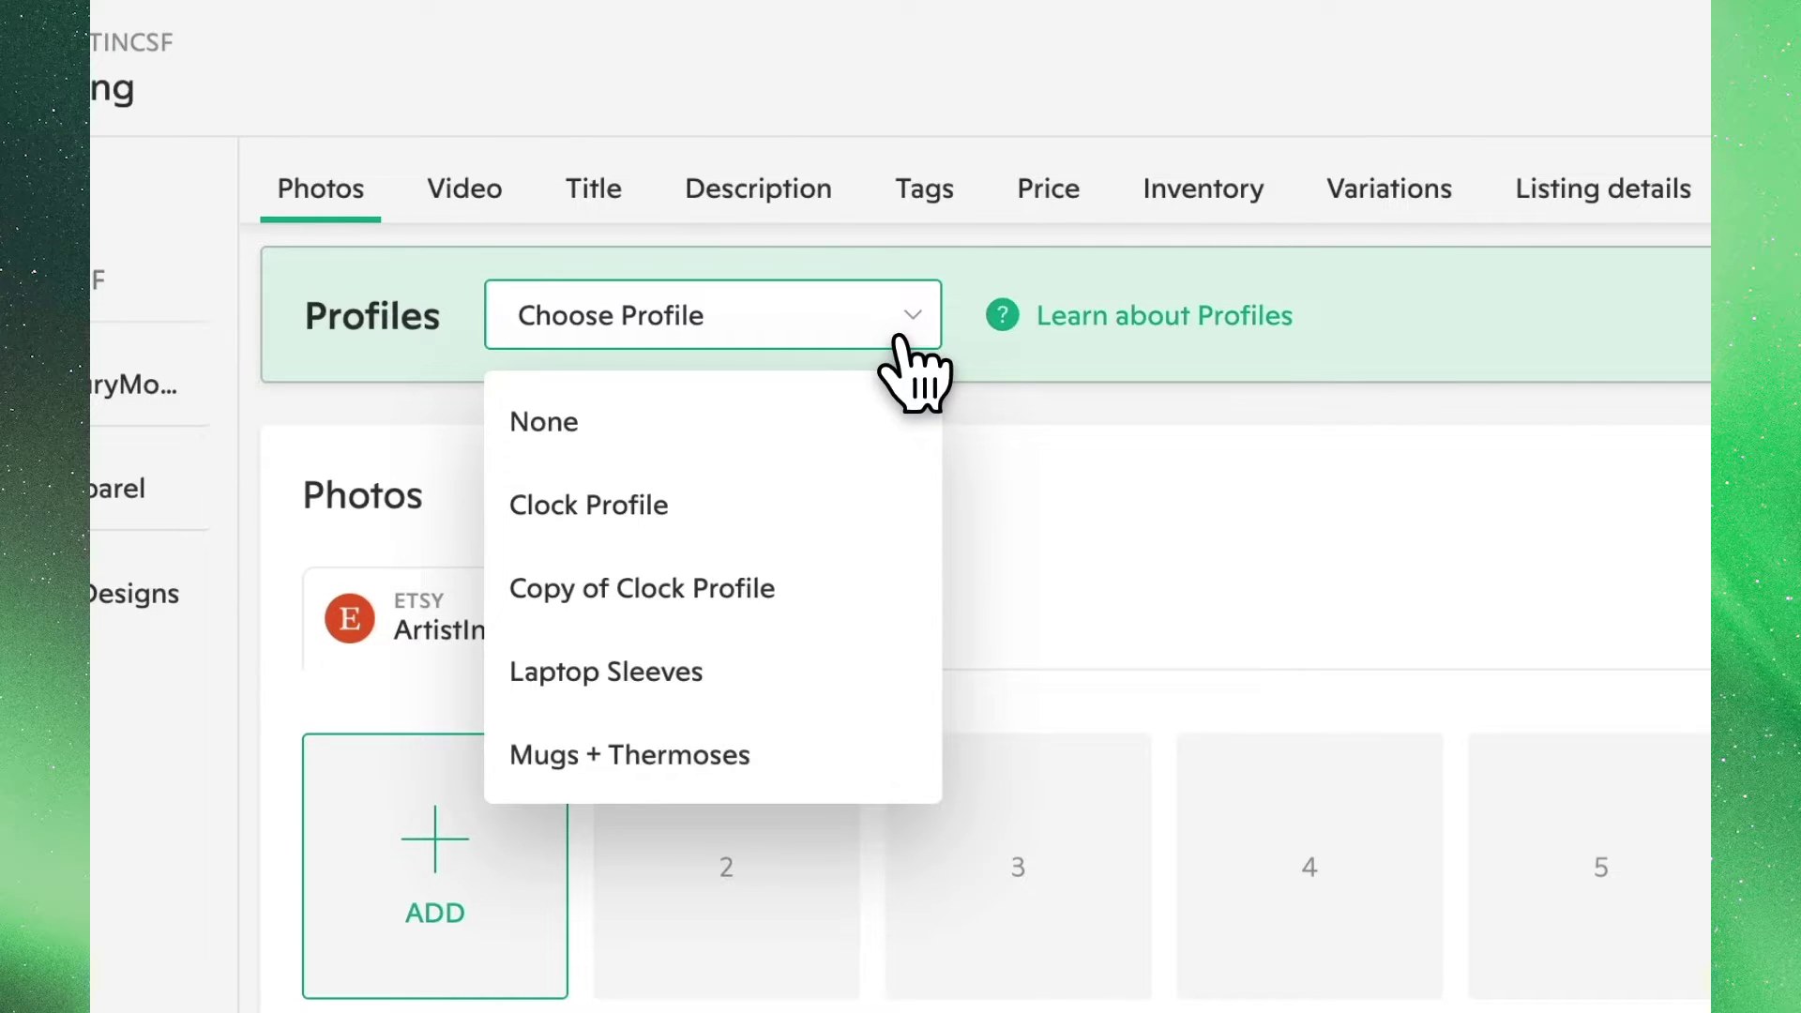
pyautogui.click(898, 338)
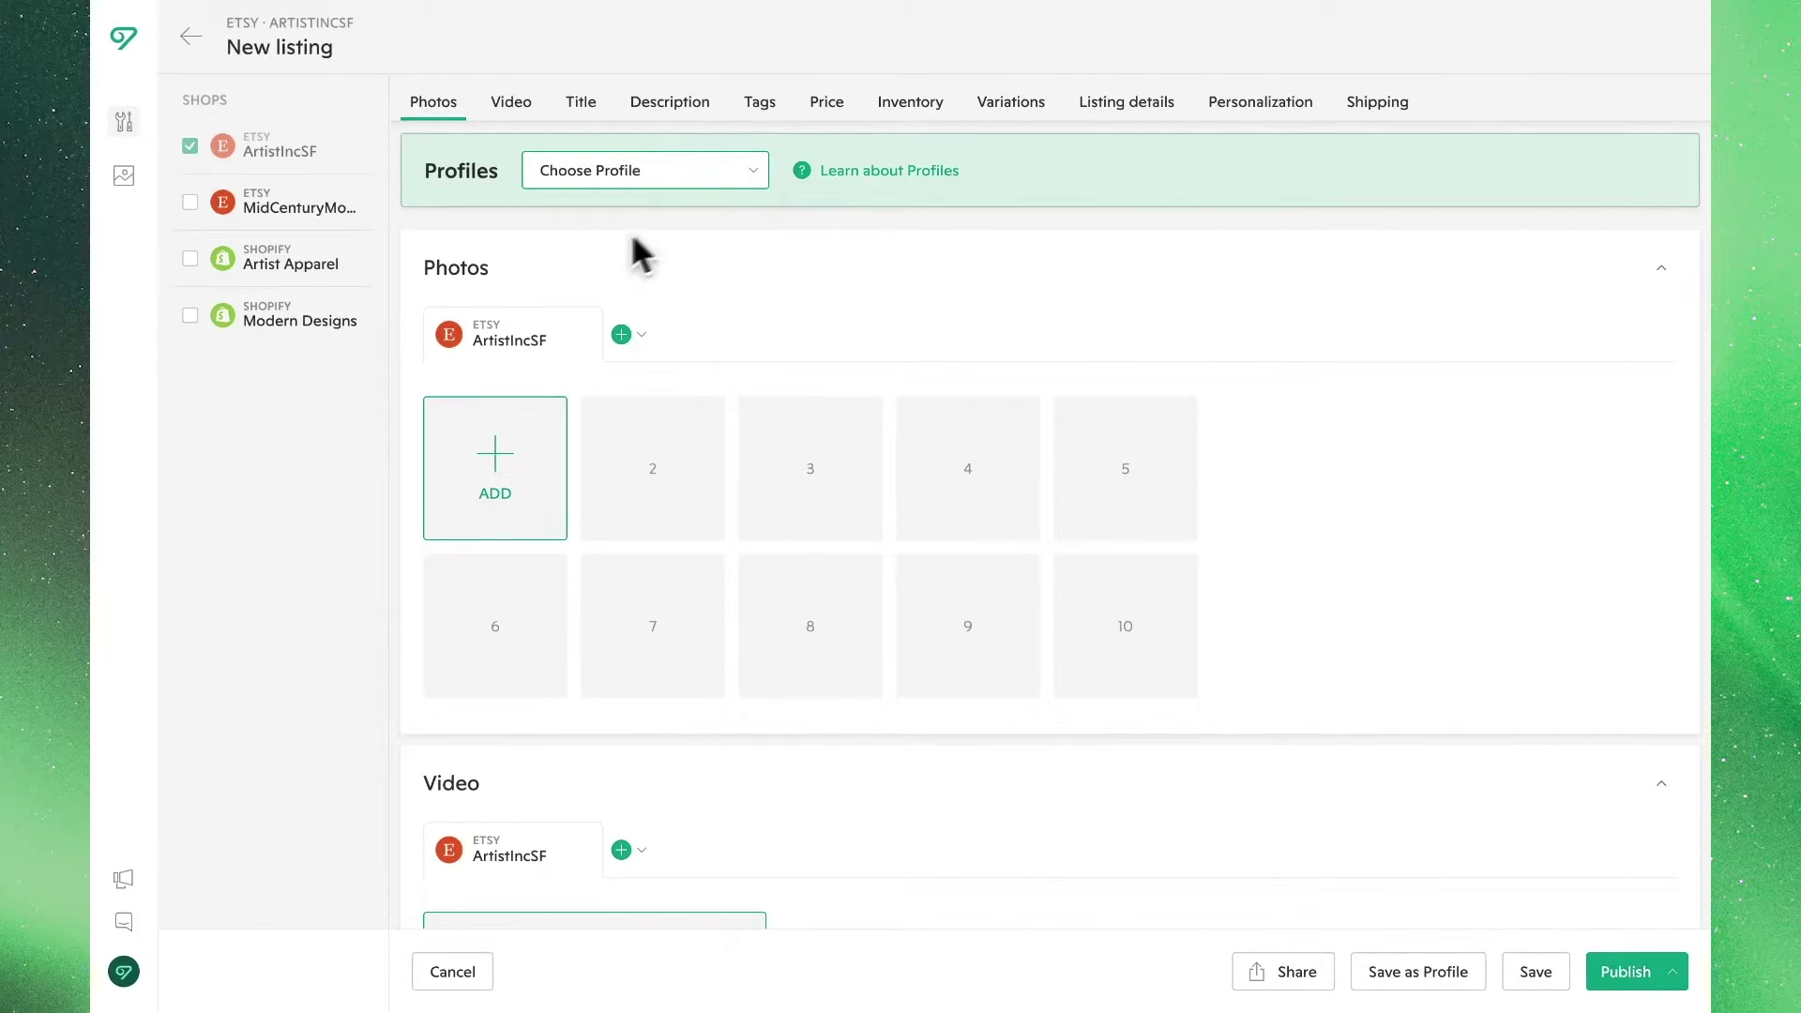
# - Add the Shopify shop Artist Apparel to the listing, copying its content from ArtistIncSF
pyautogui.click(331, 273)
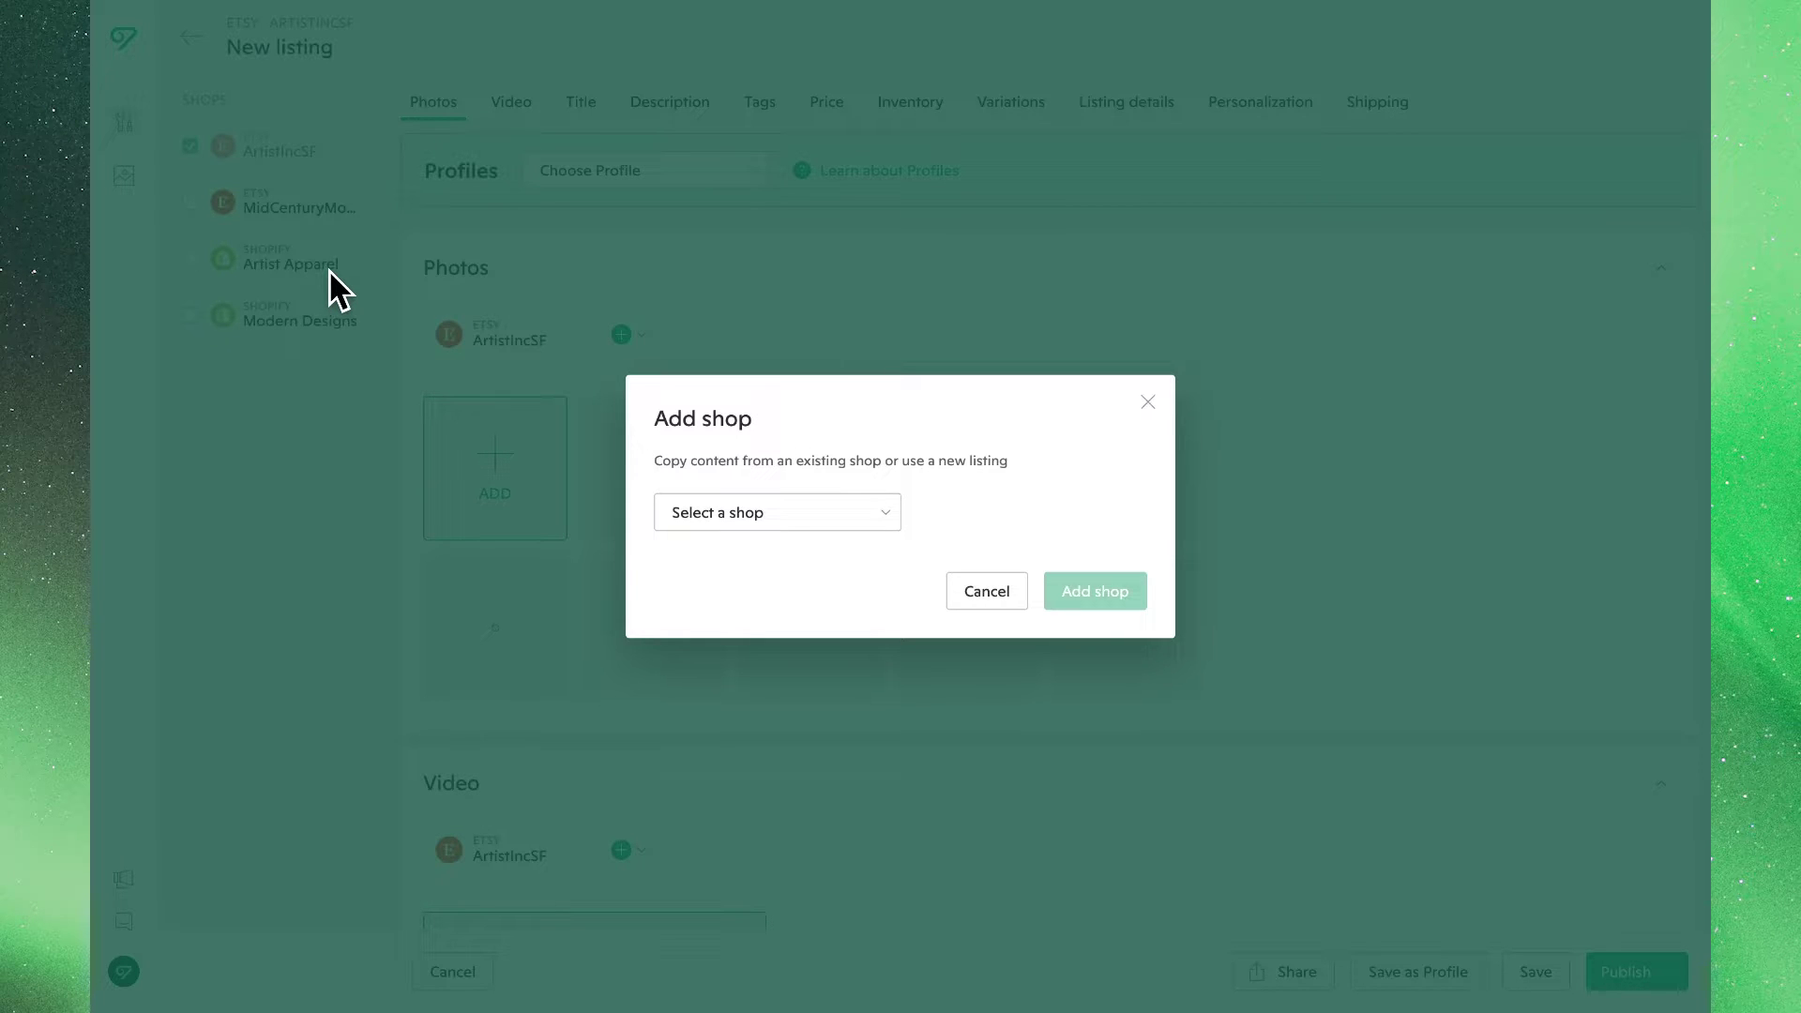
pyautogui.click(843, 513)
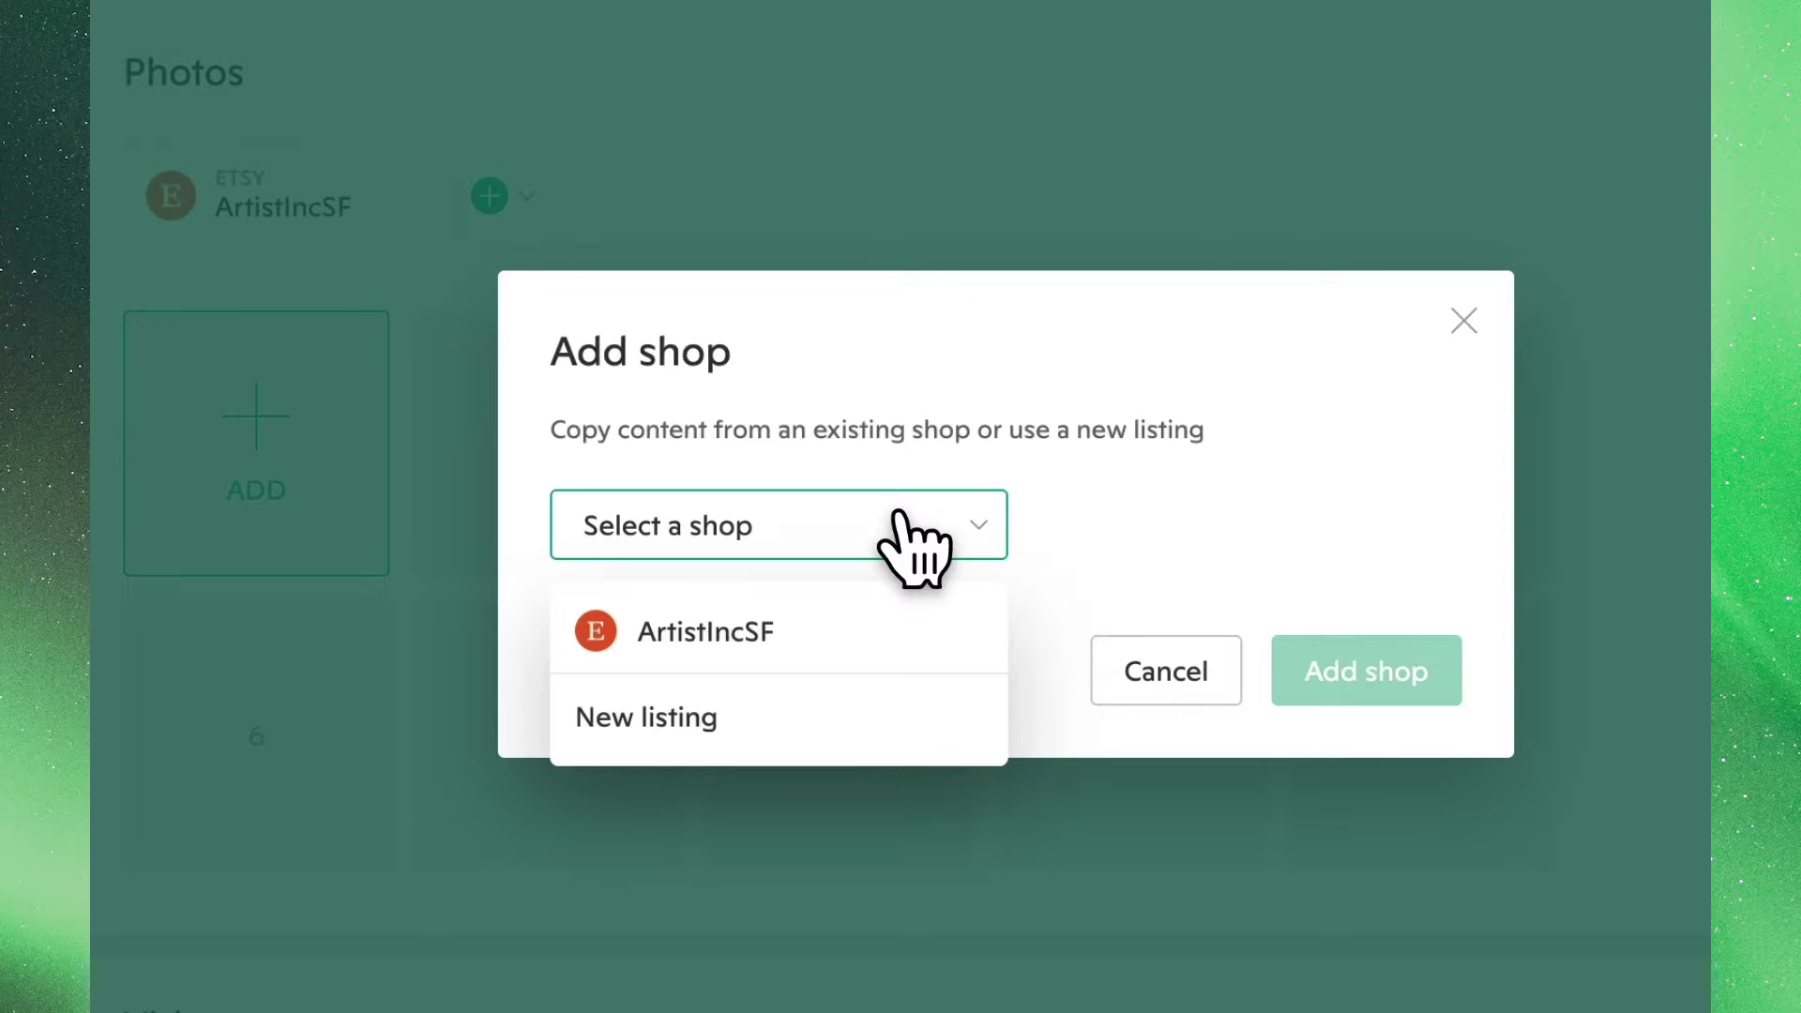
pyautogui.click(924, 638)
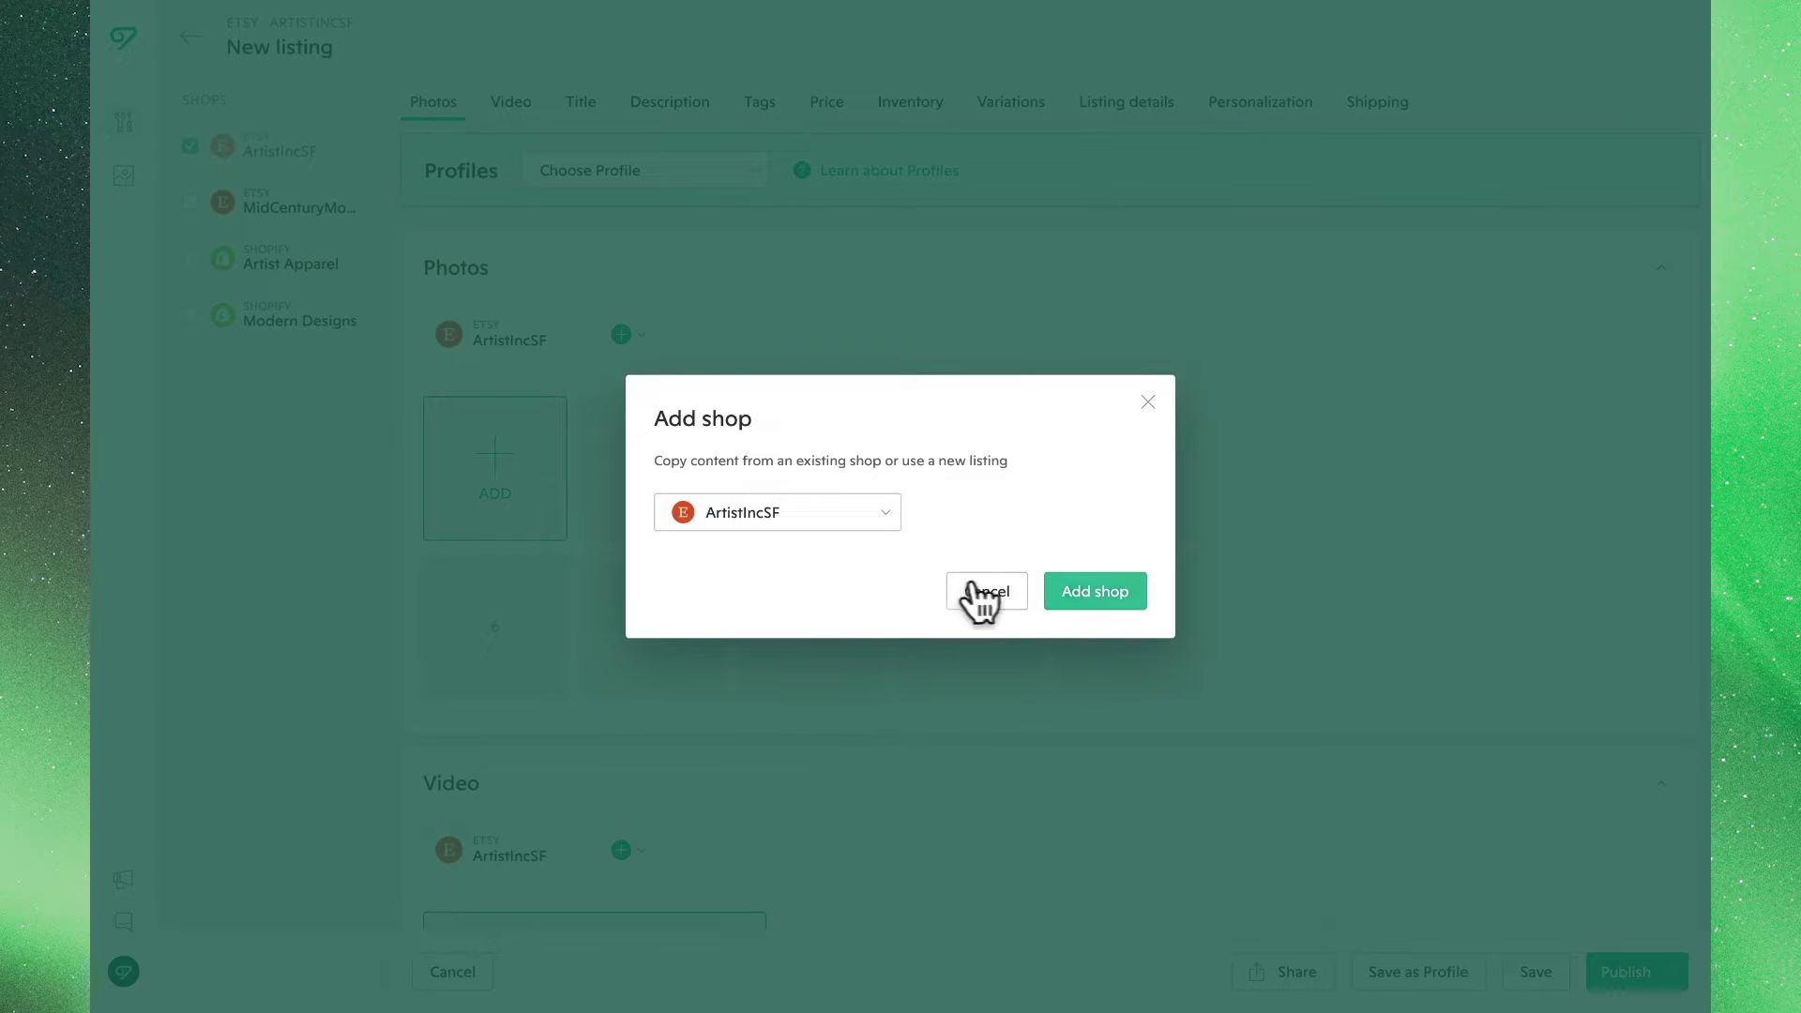
pyautogui.click(1100, 590)
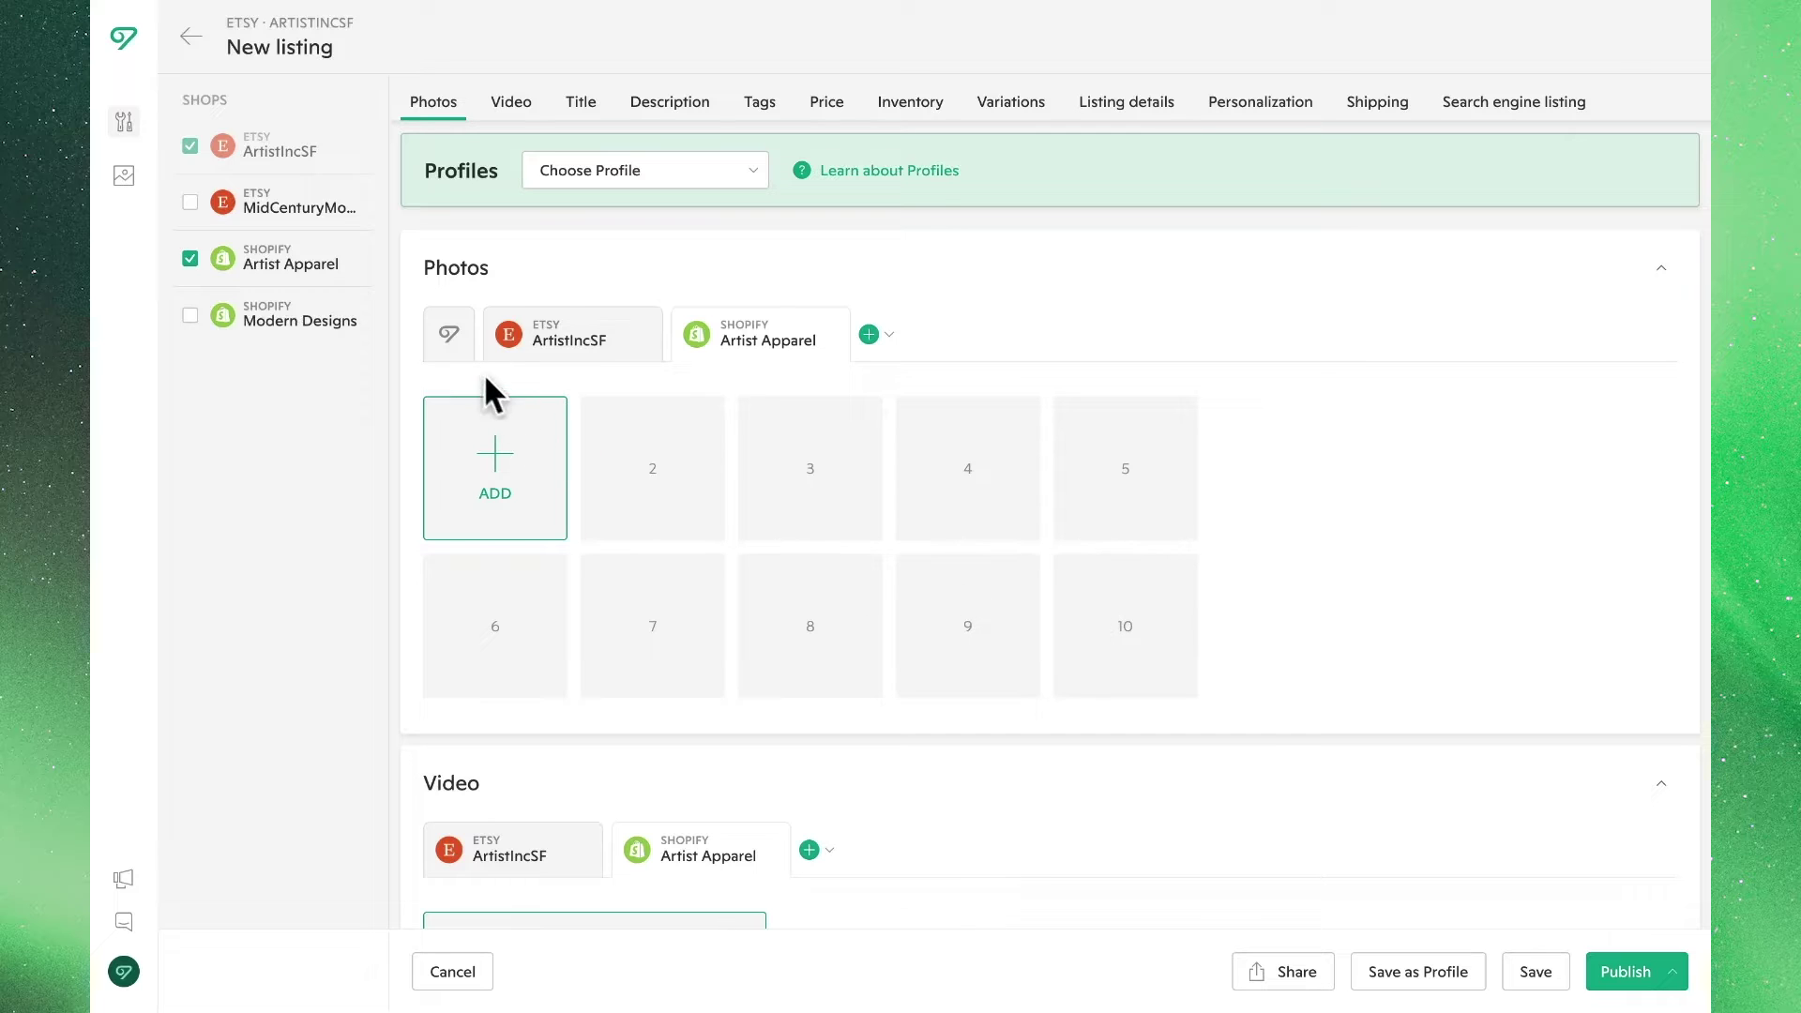
# - Upload Custom Print Listing Photo as the first photo shared by all shops and check it for ArtistIncSF
pyautogui.click(459, 353)
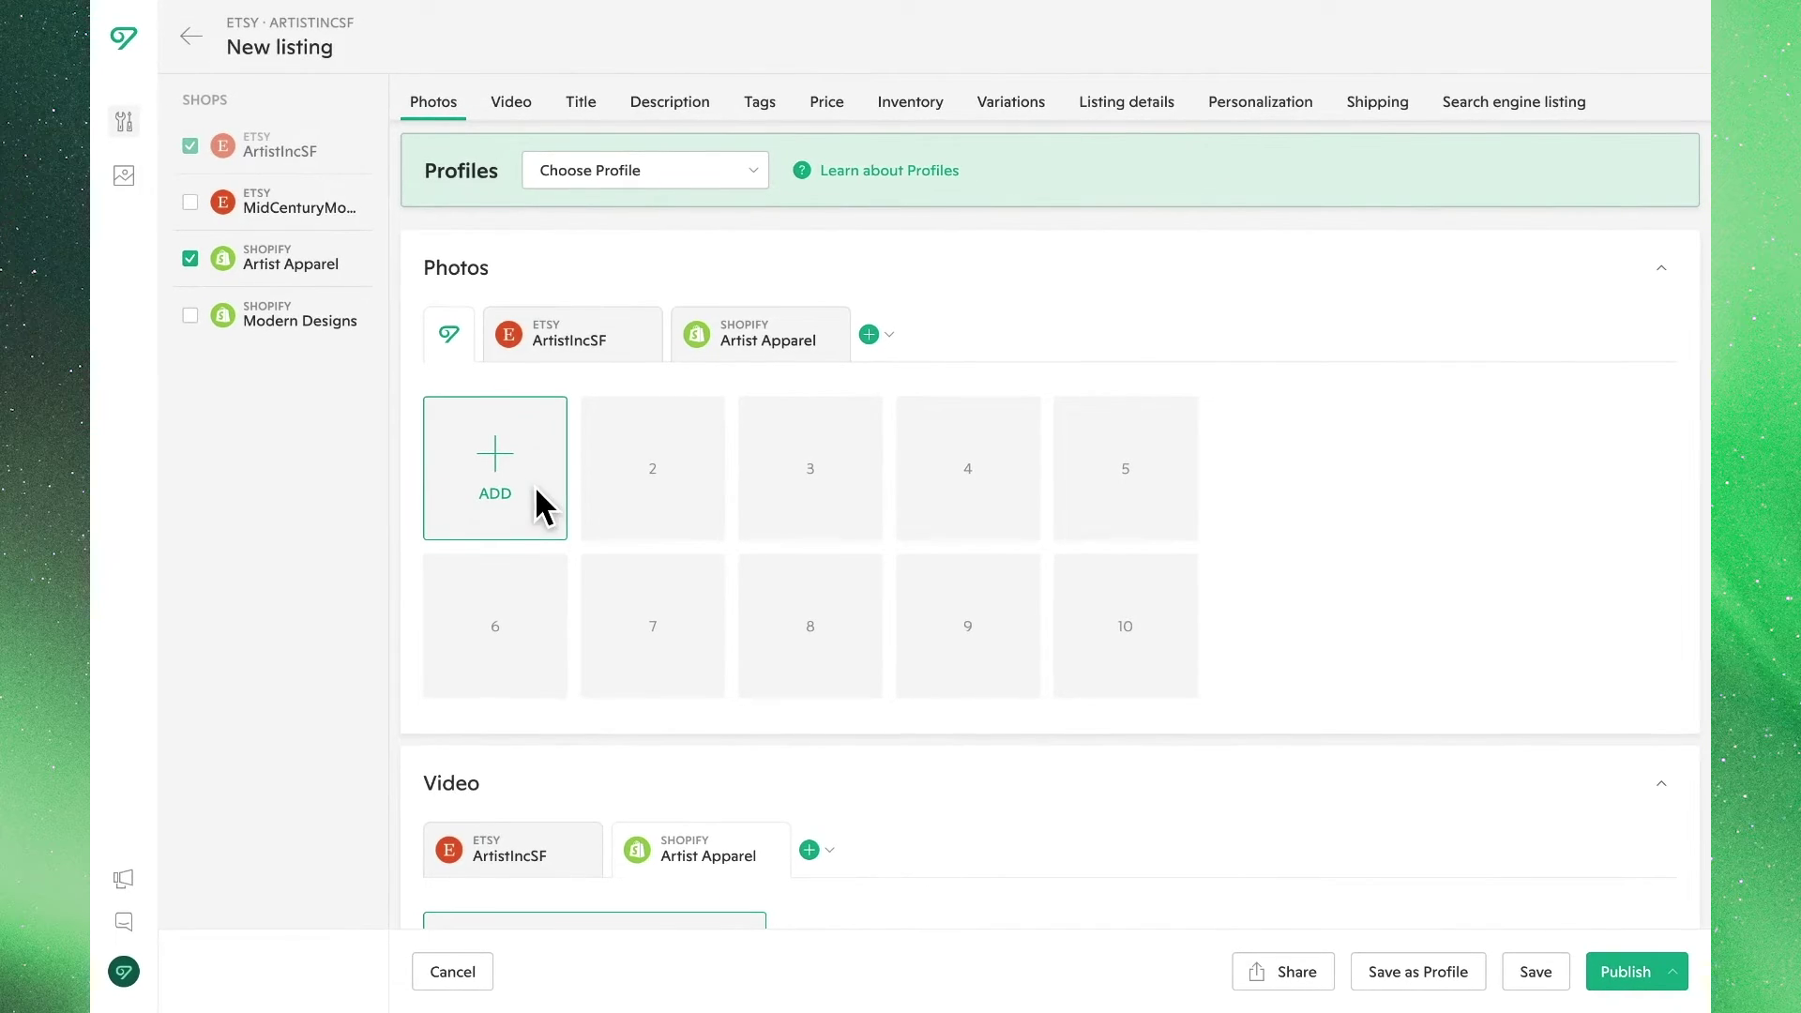
pyautogui.click(535, 486)
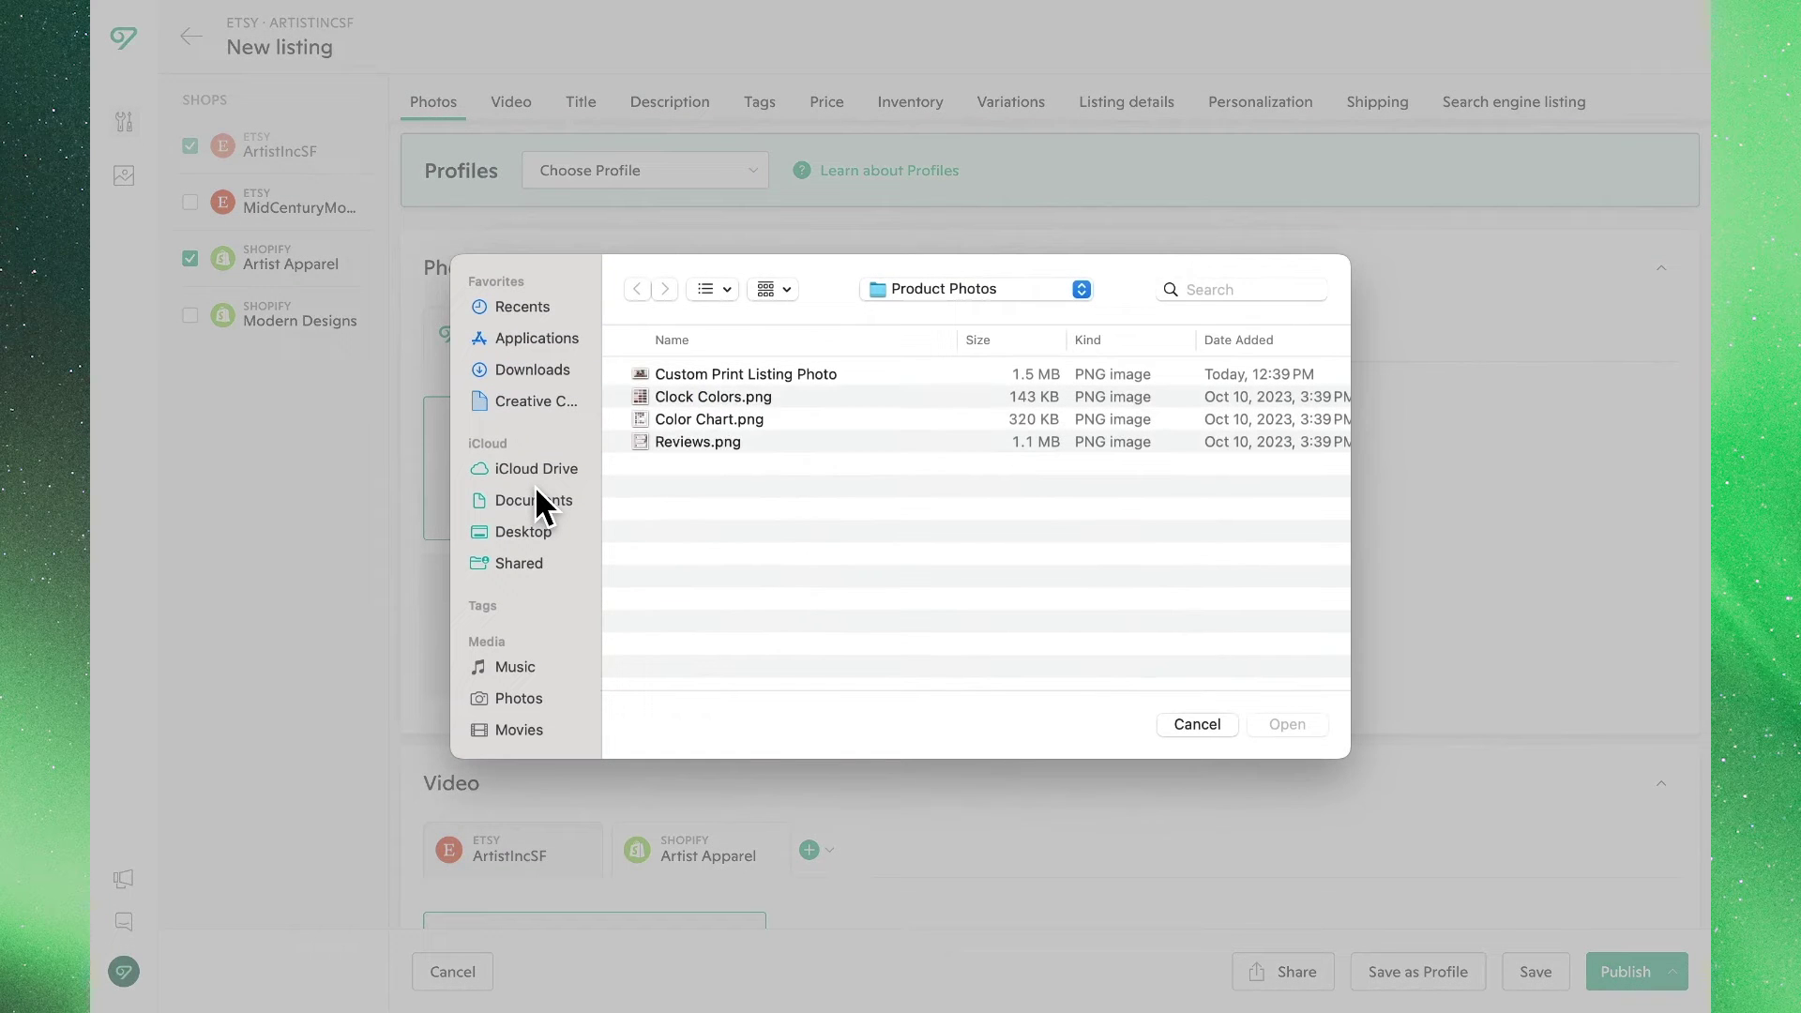
pyautogui.click(713, 375)
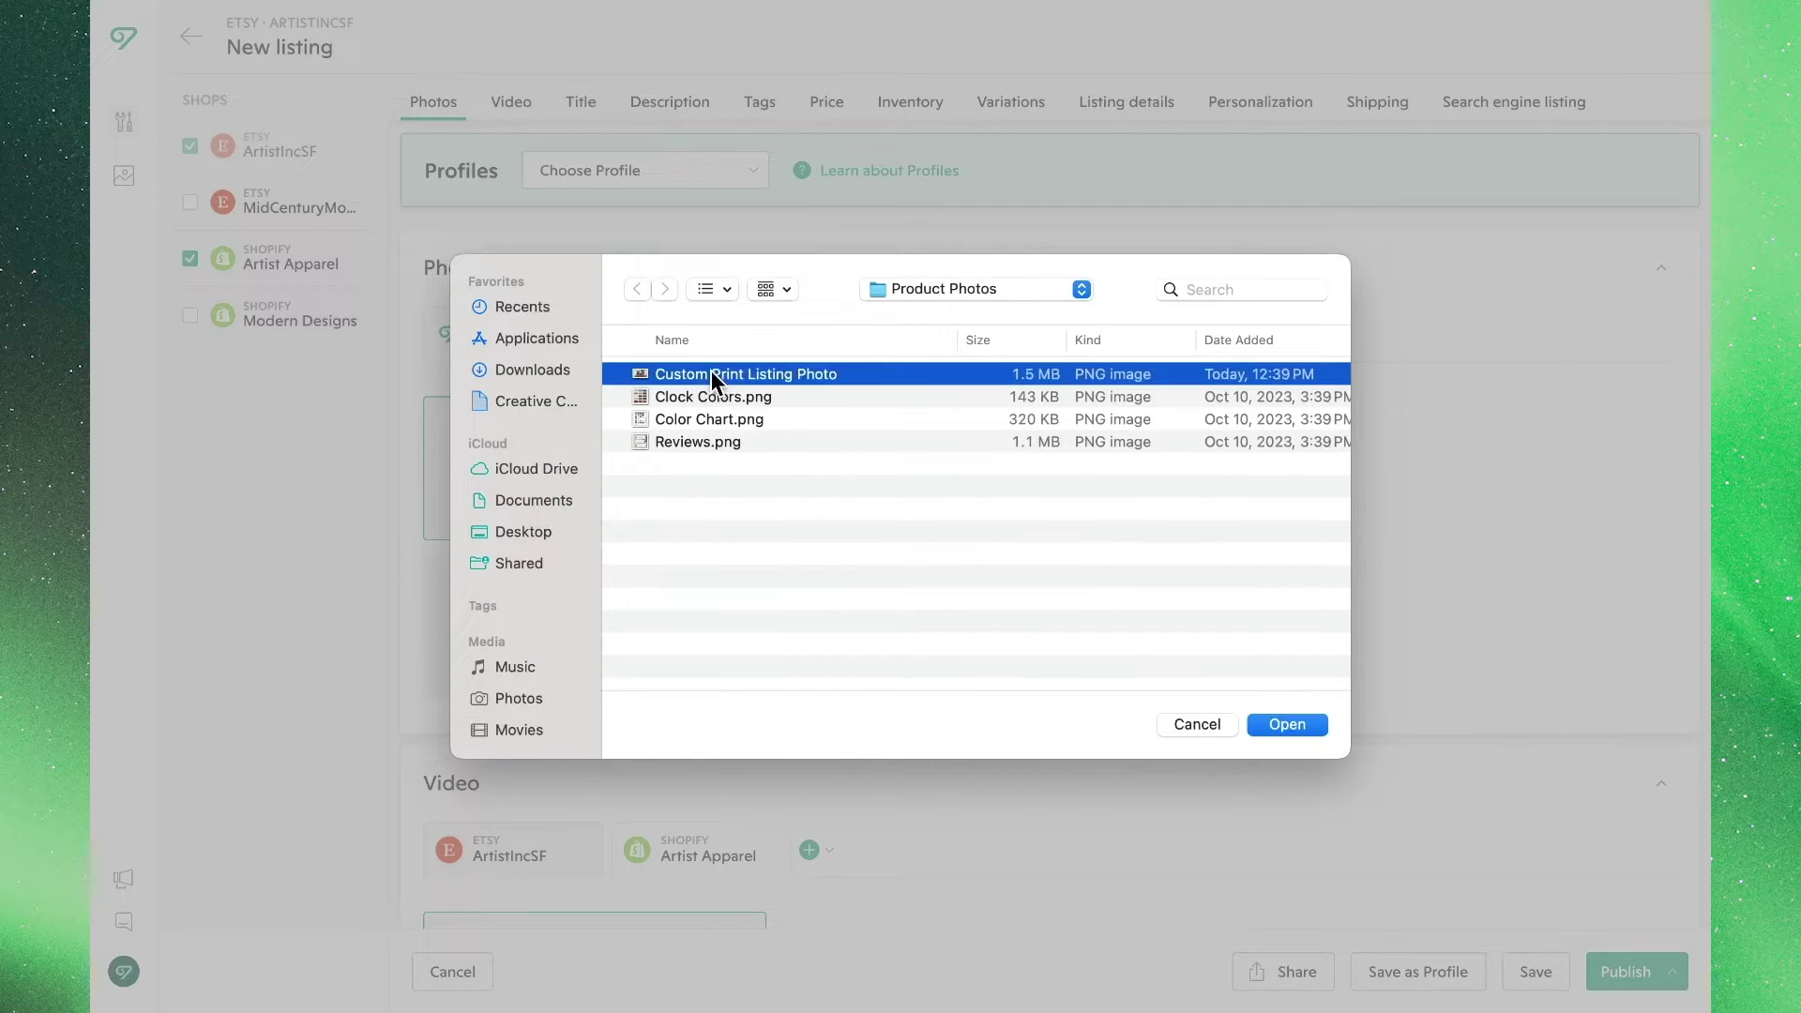
pyautogui.click(1307, 730)
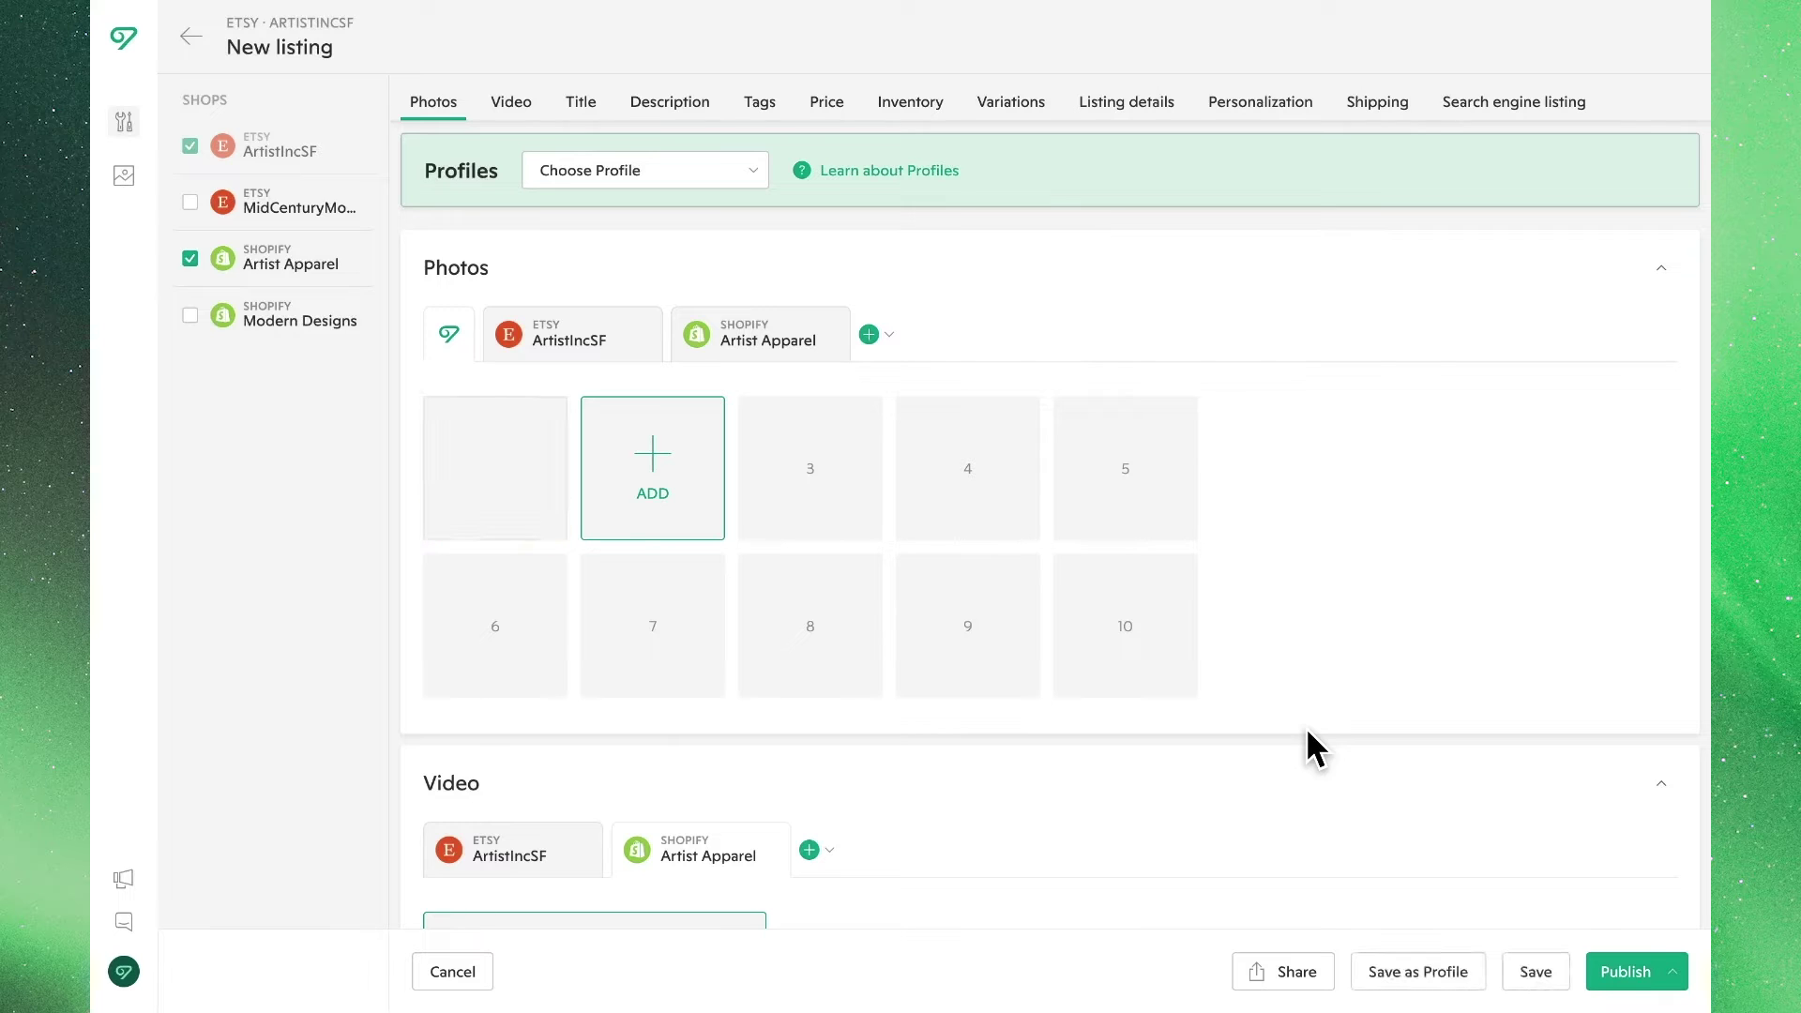
pyautogui.click(601, 349)
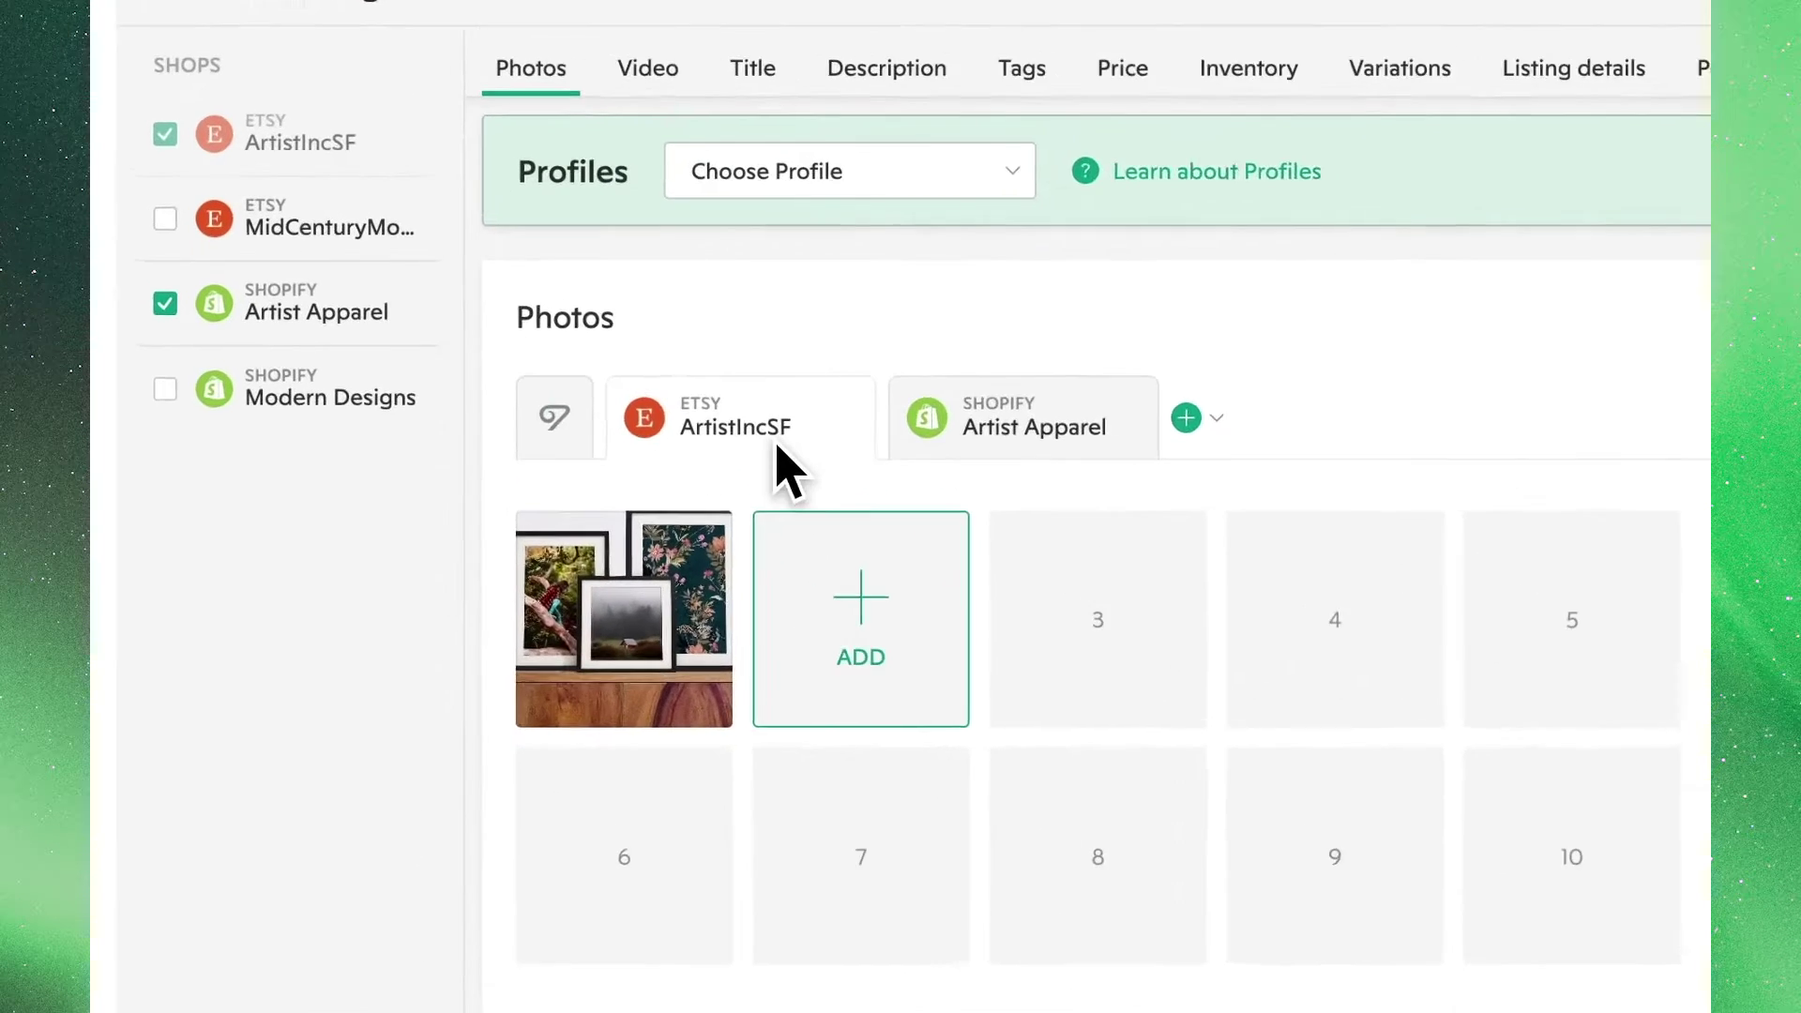
# - Upload Reviews.png from the computer as the second photo for the Shopify shop Artist Apparel only
pyautogui.click(698, 346)
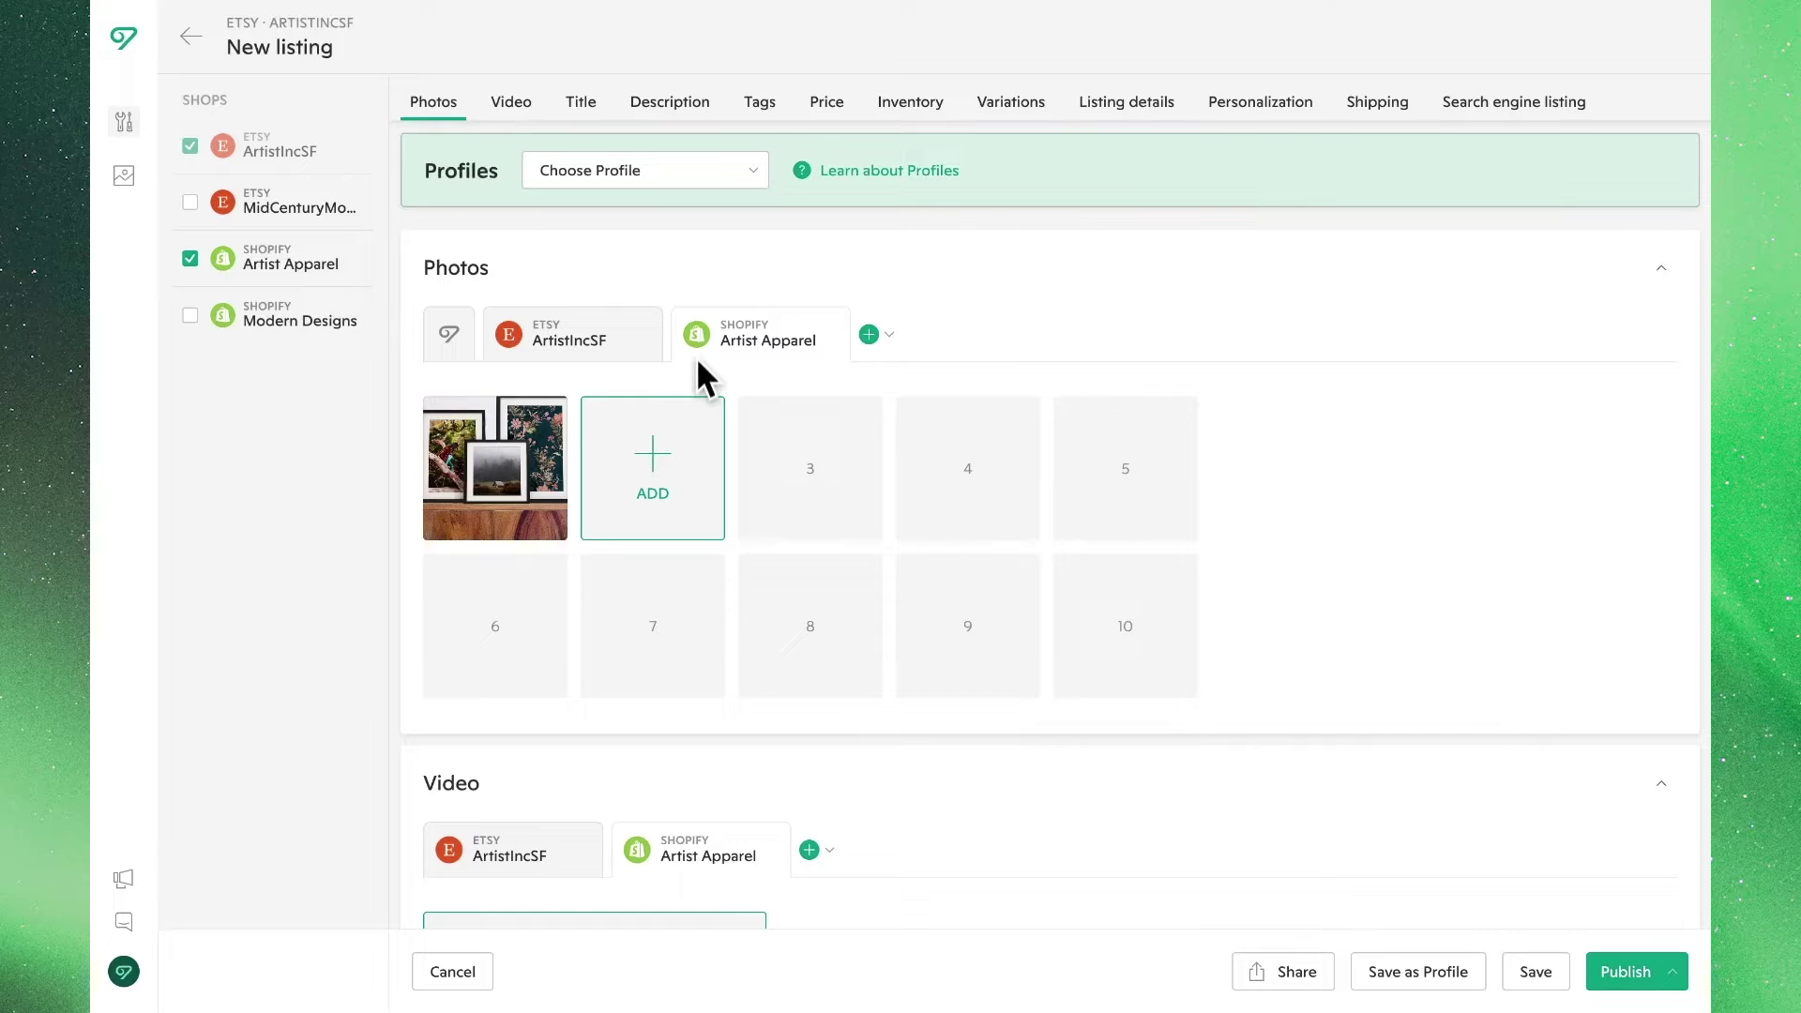
pyautogui.click(663, 469)
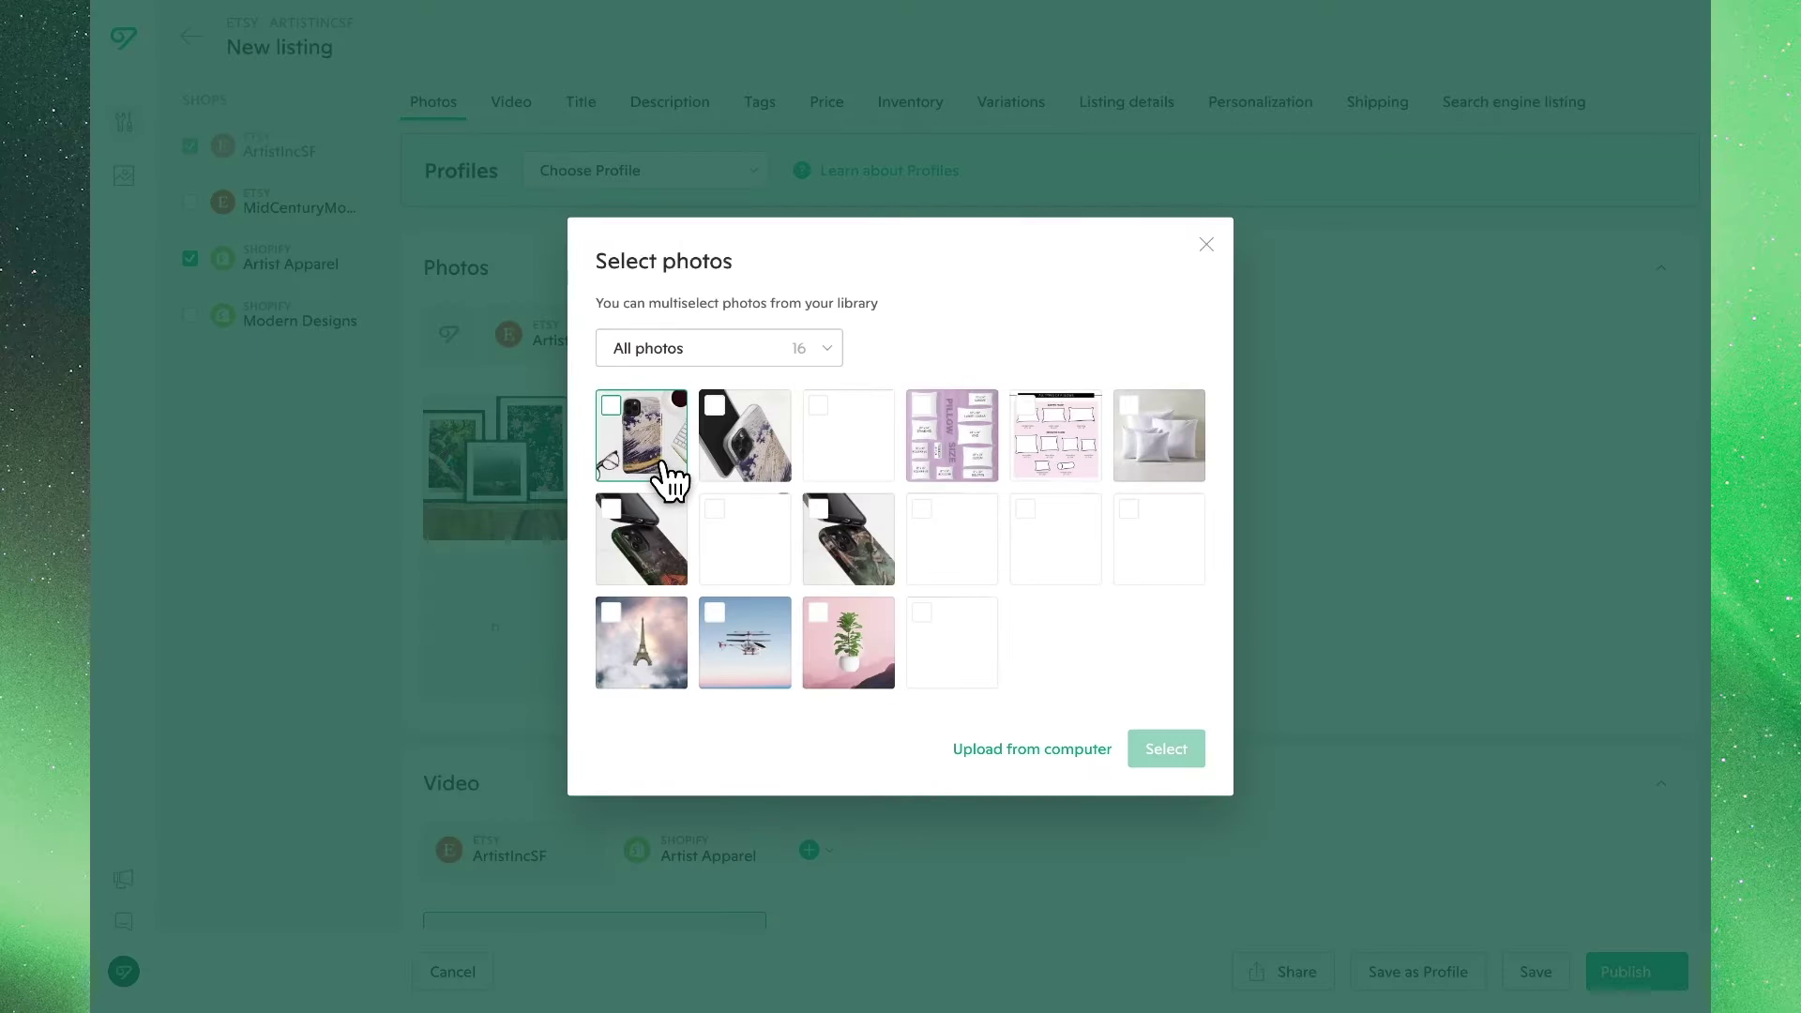
pyautogui.click(1000, 743)
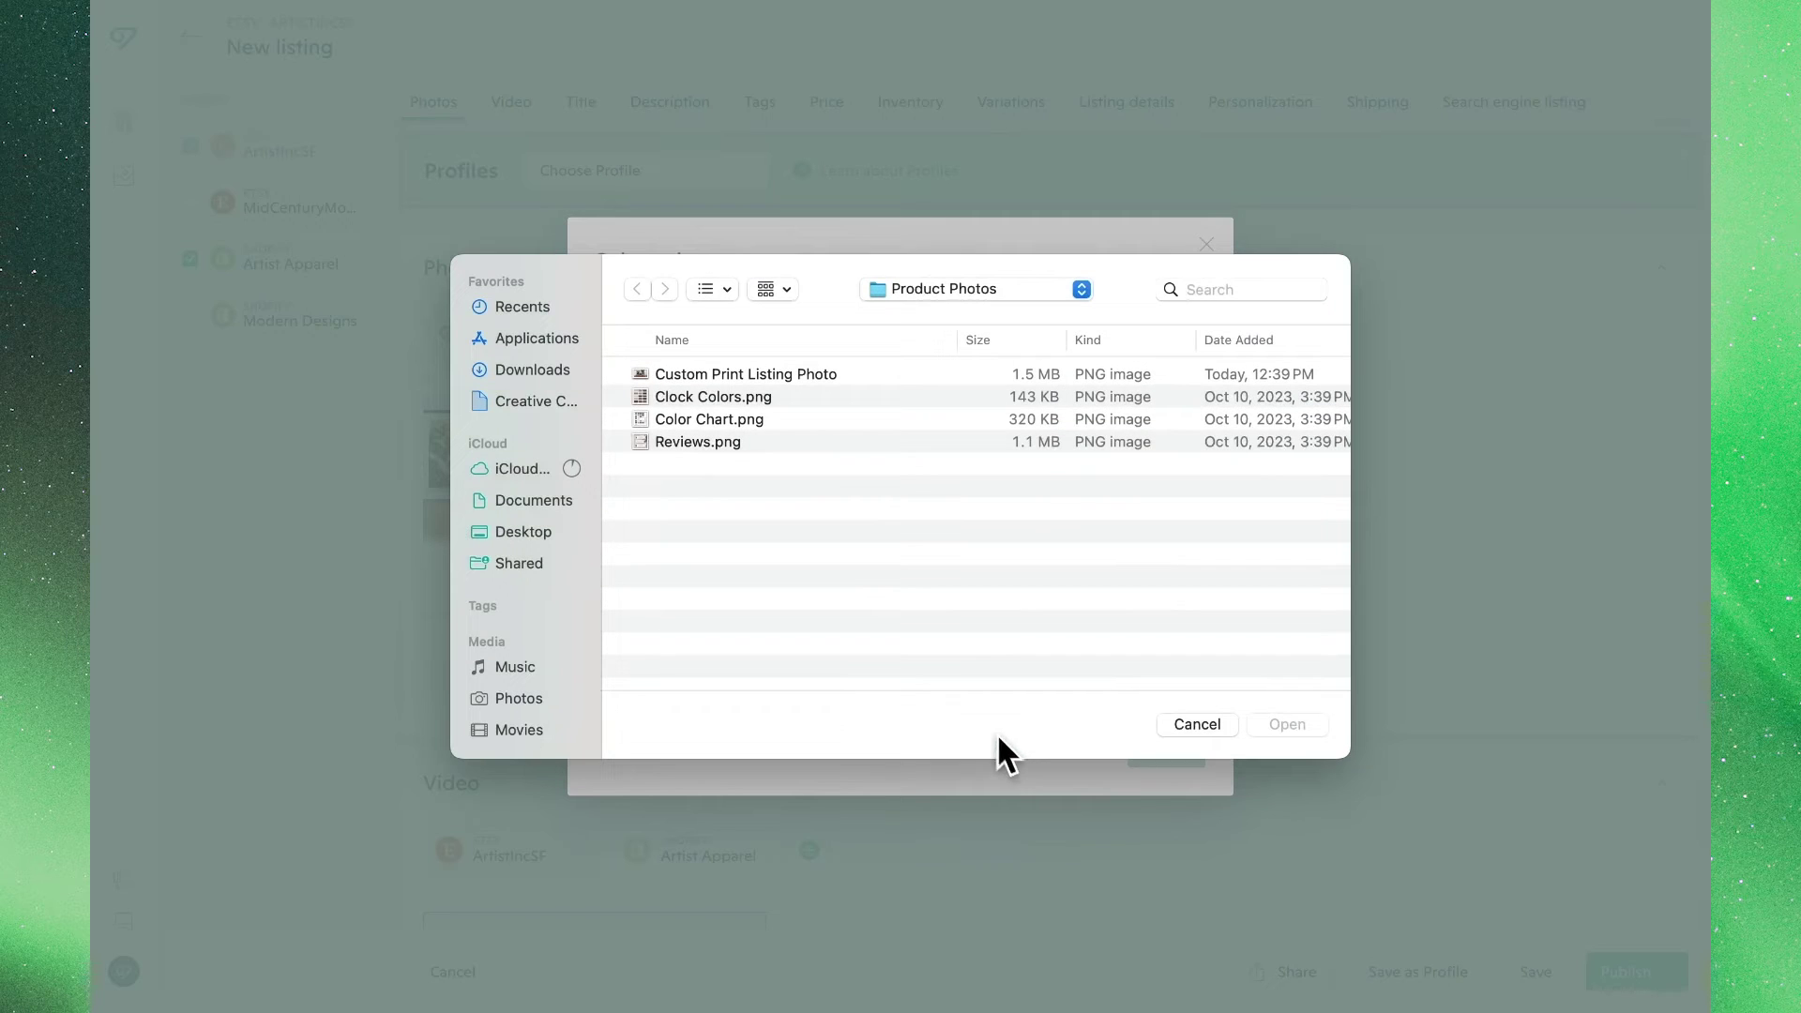
pyautogui.click(724, 448)
pyautogui.click(1286, 725)
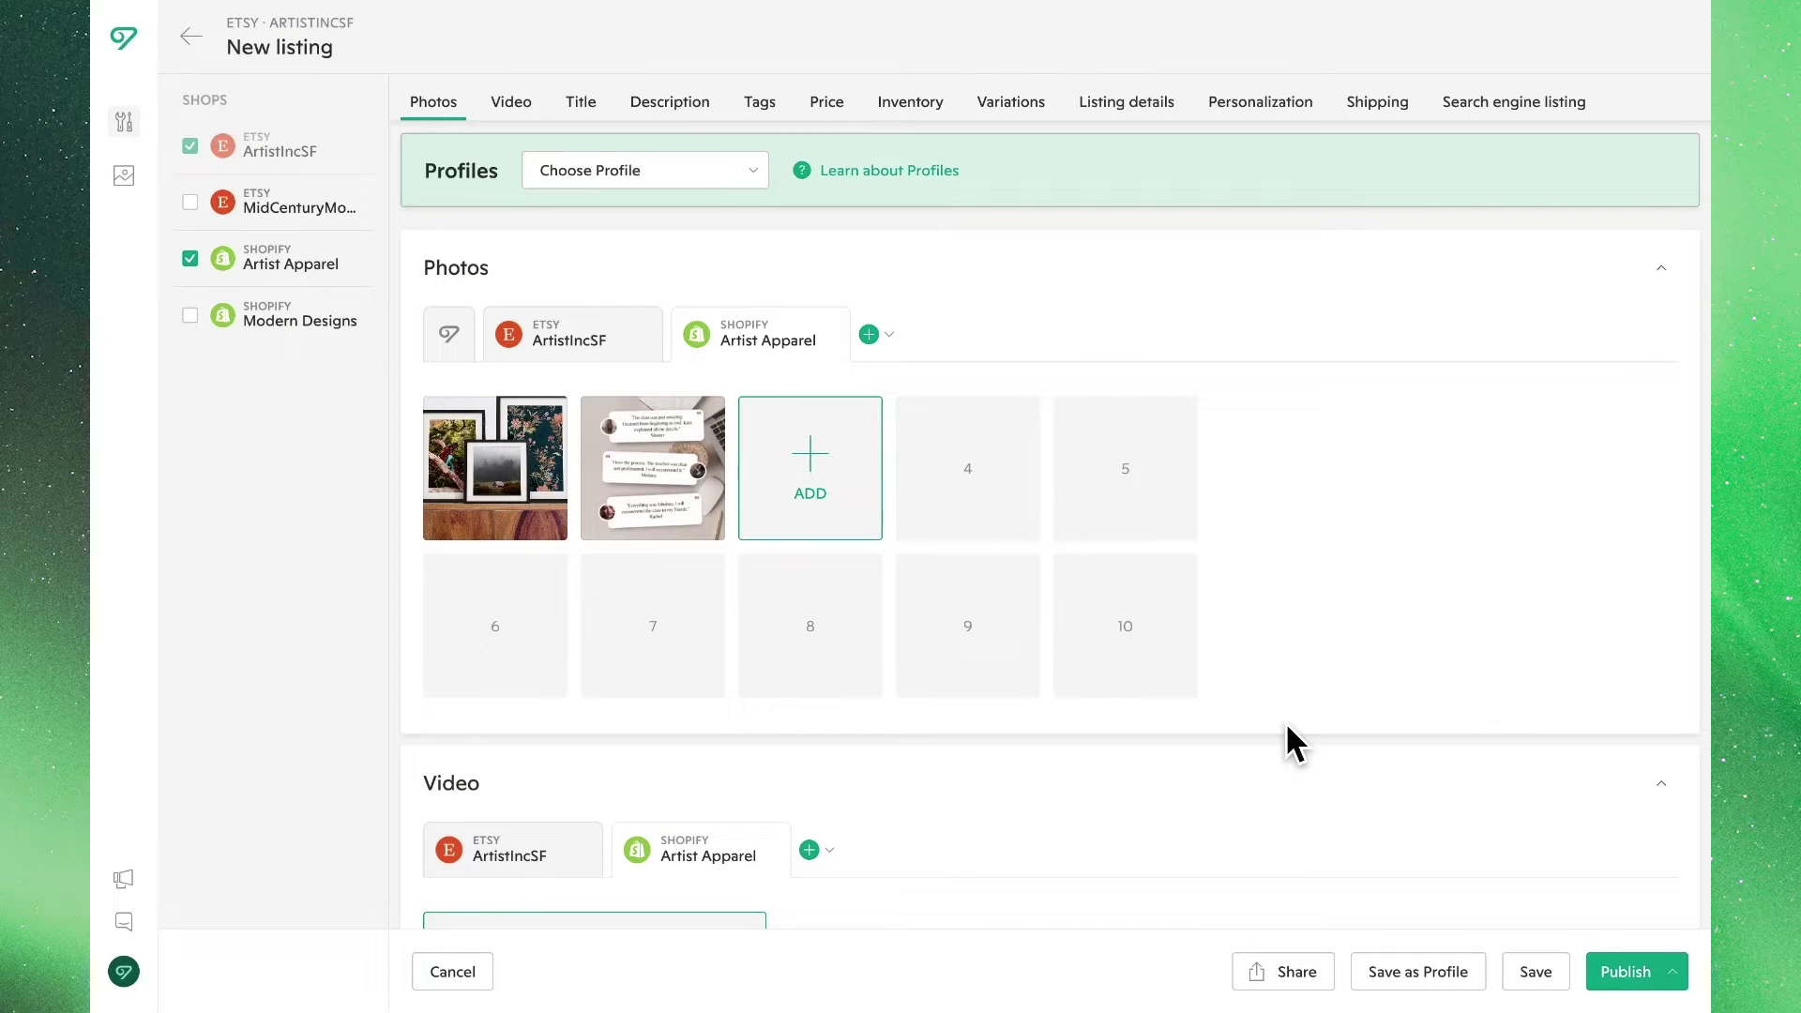
# - Compare the photos across the shops and the shared version, and view the video settings for ArtistIncSF
pyautogui.click(620, 351)
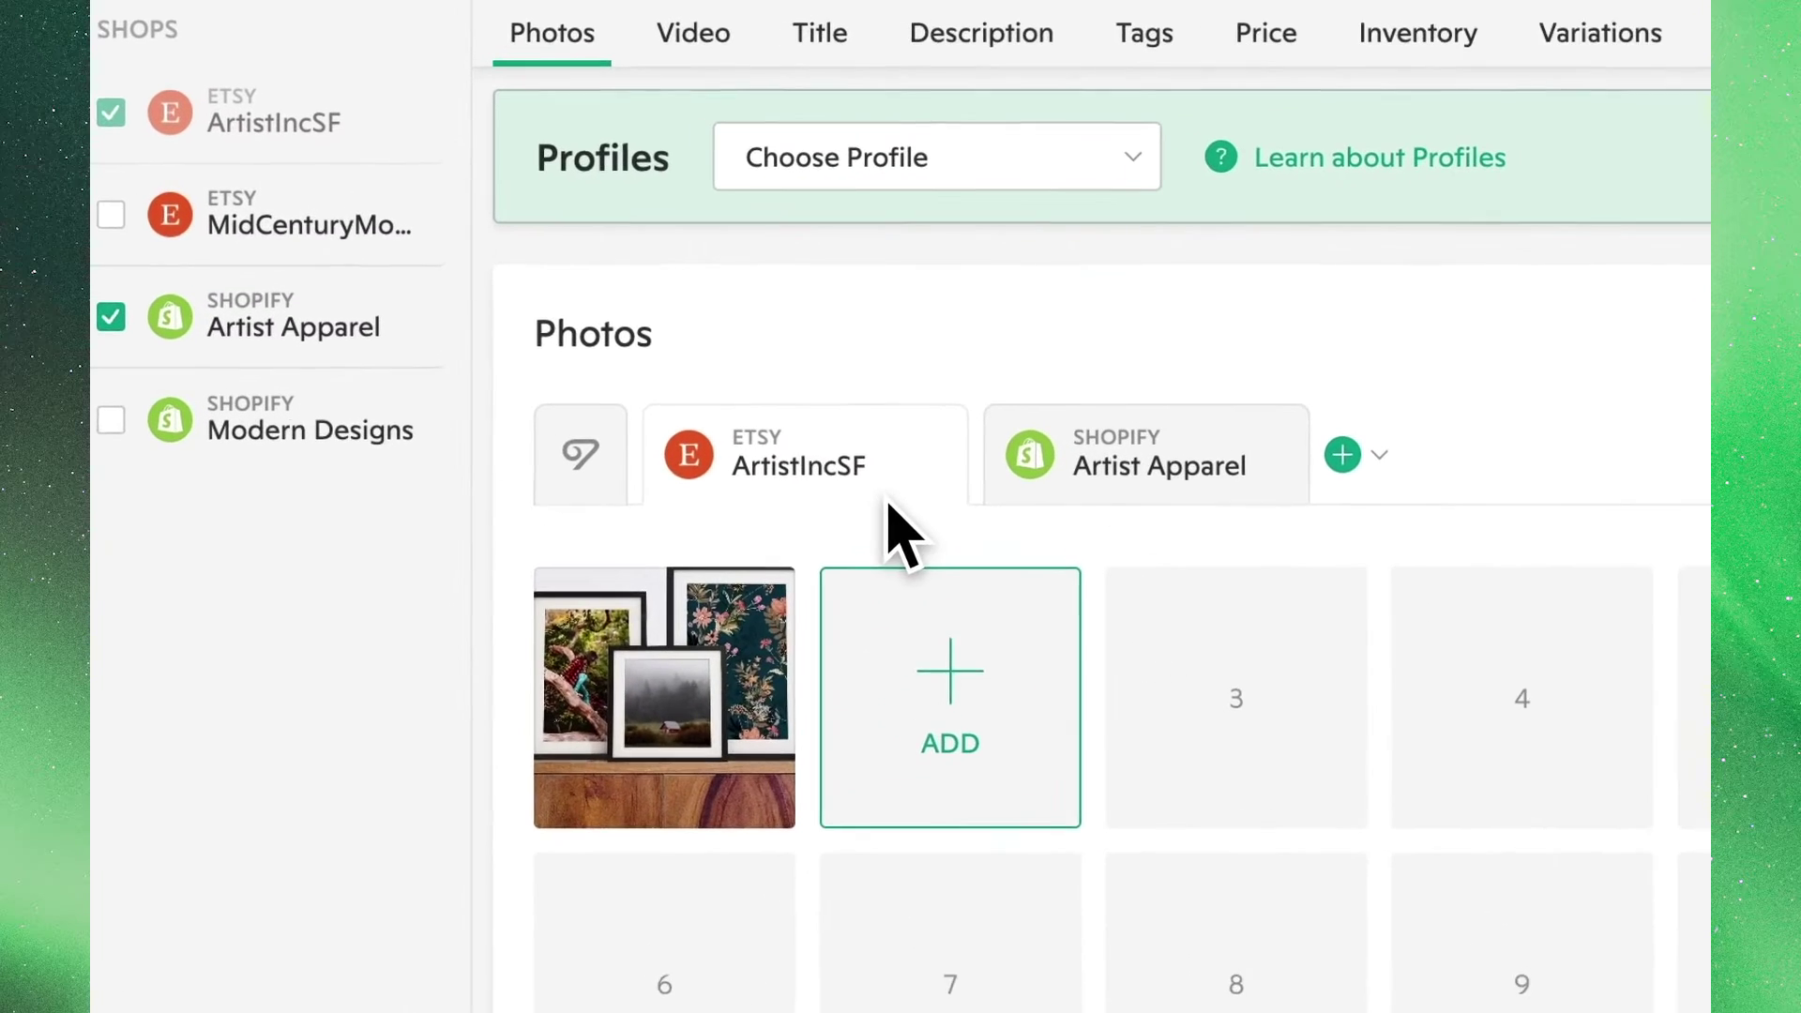
pyautogui.click(579, 484)
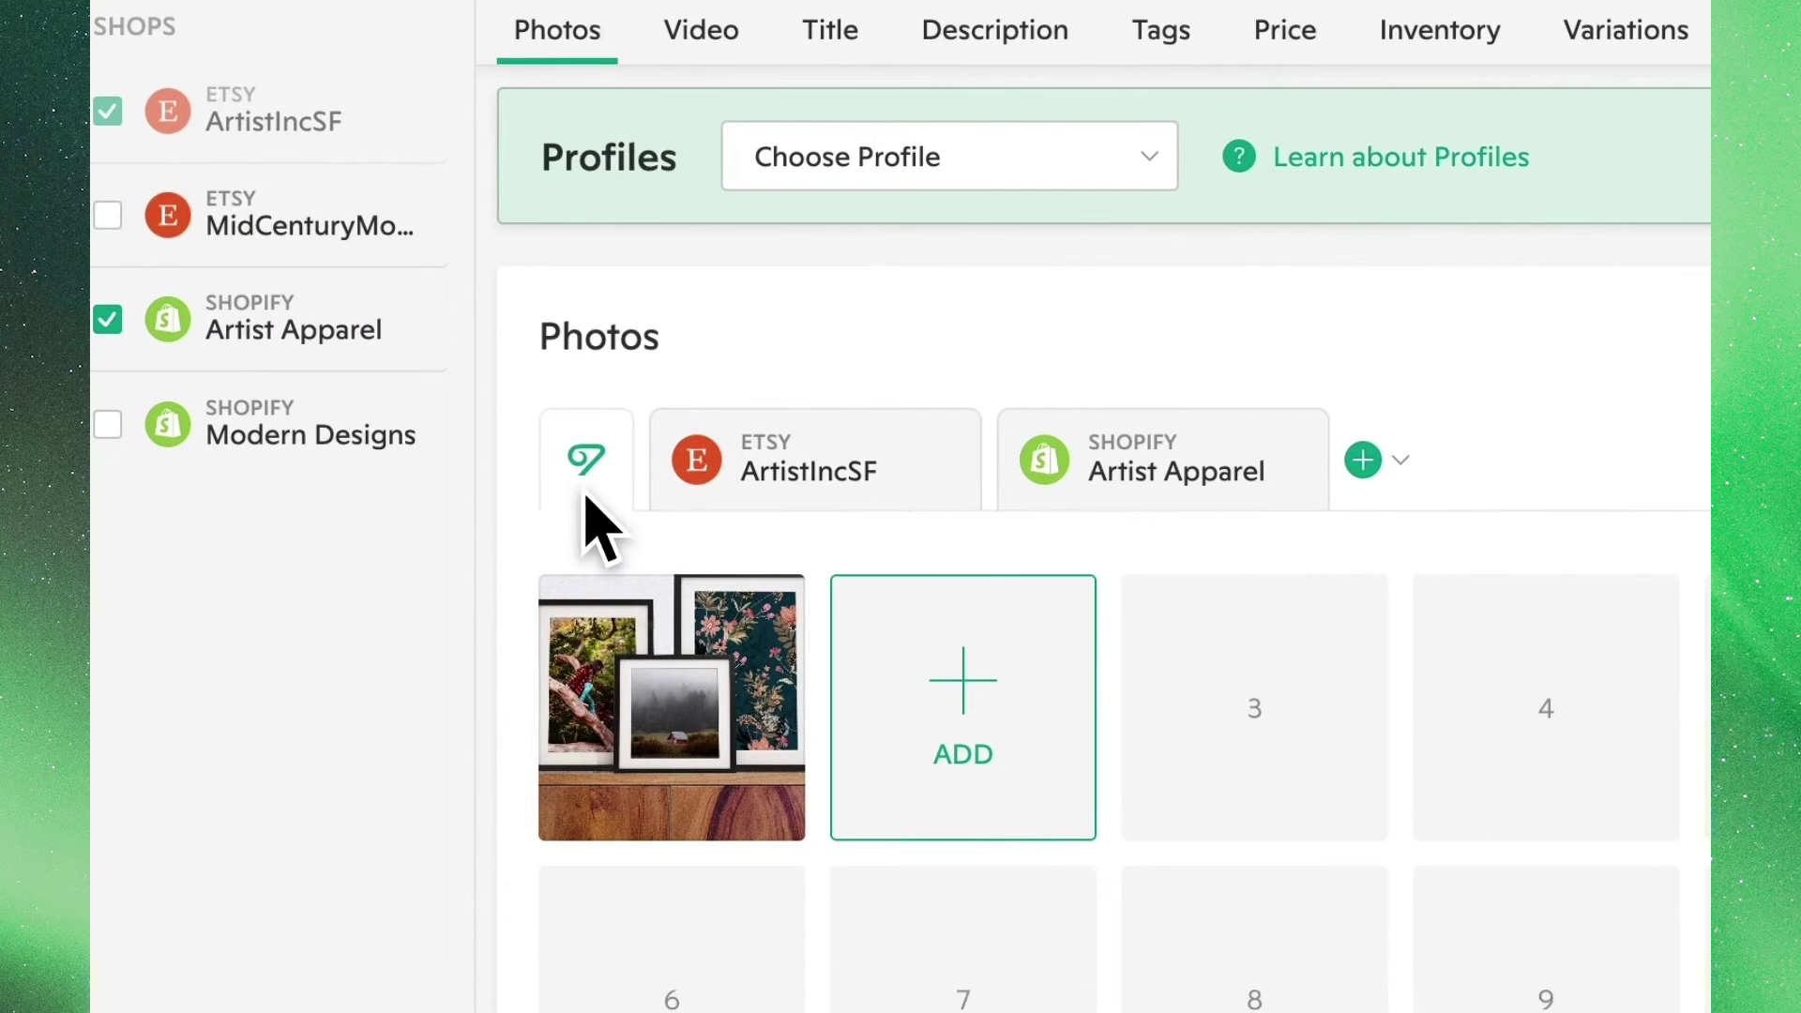
pyautogui.click(1064, 502)
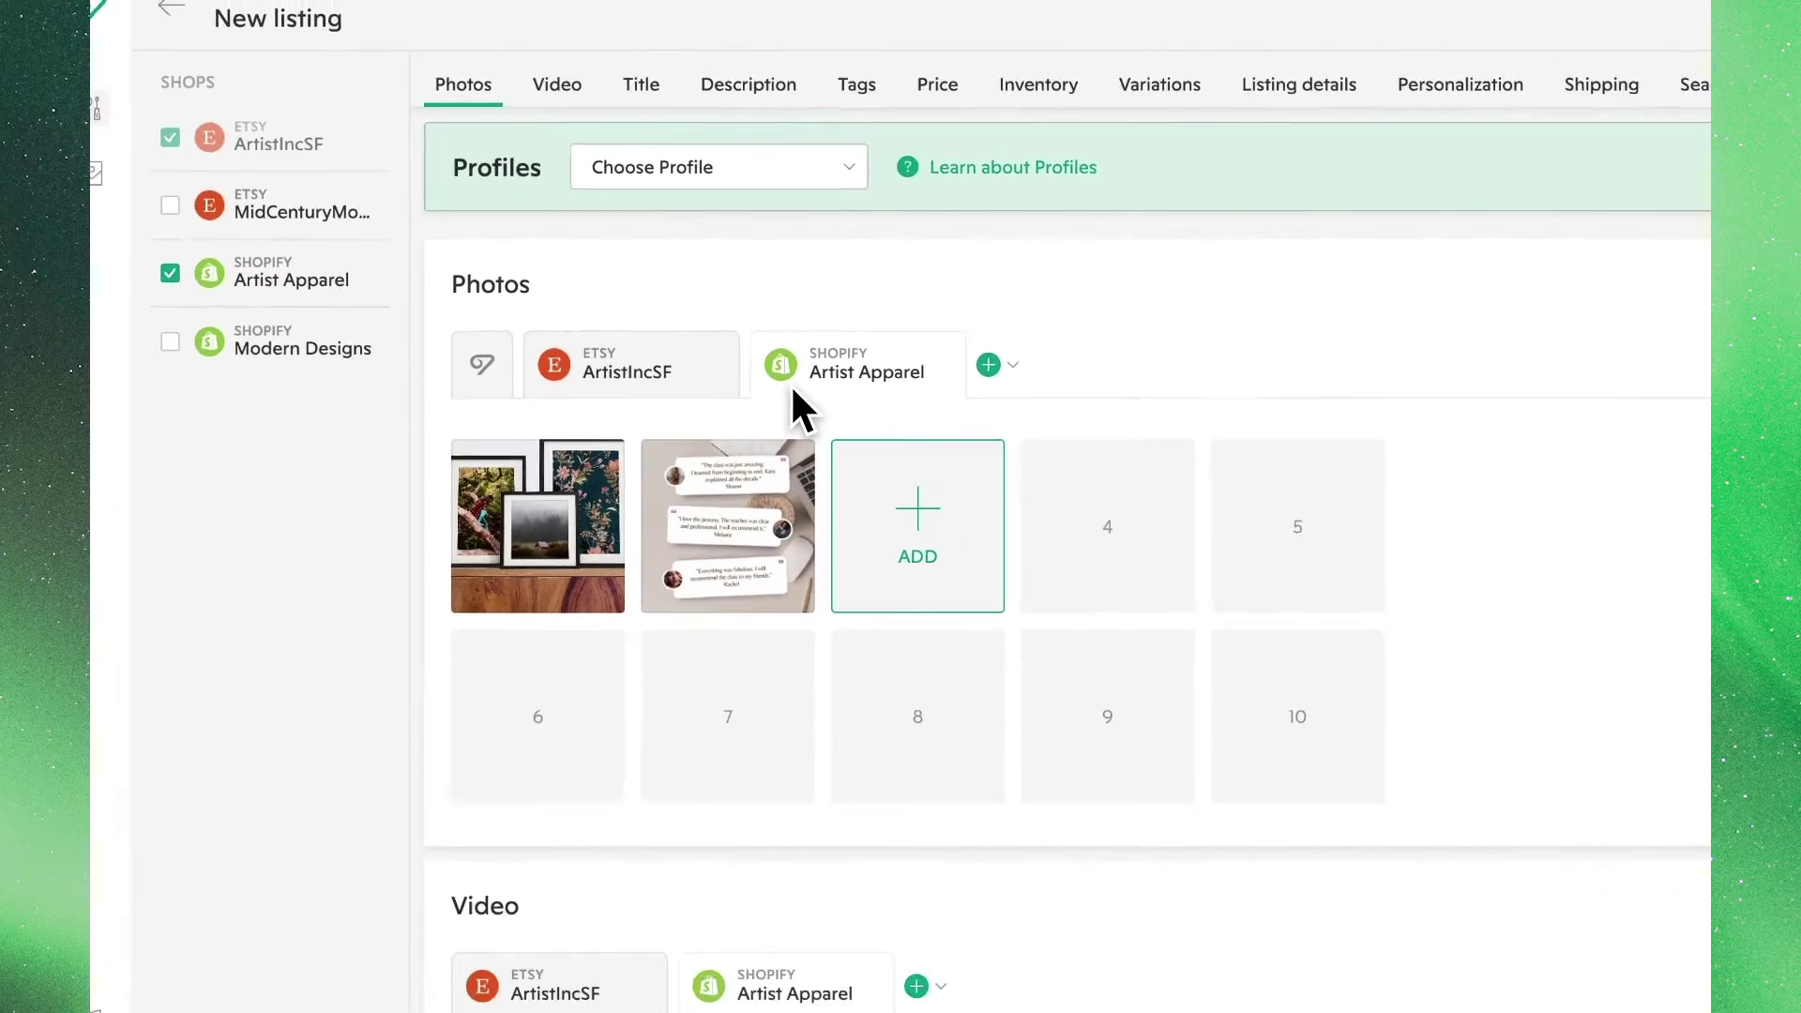
pyautogui.scroll(-5, 790, 382)
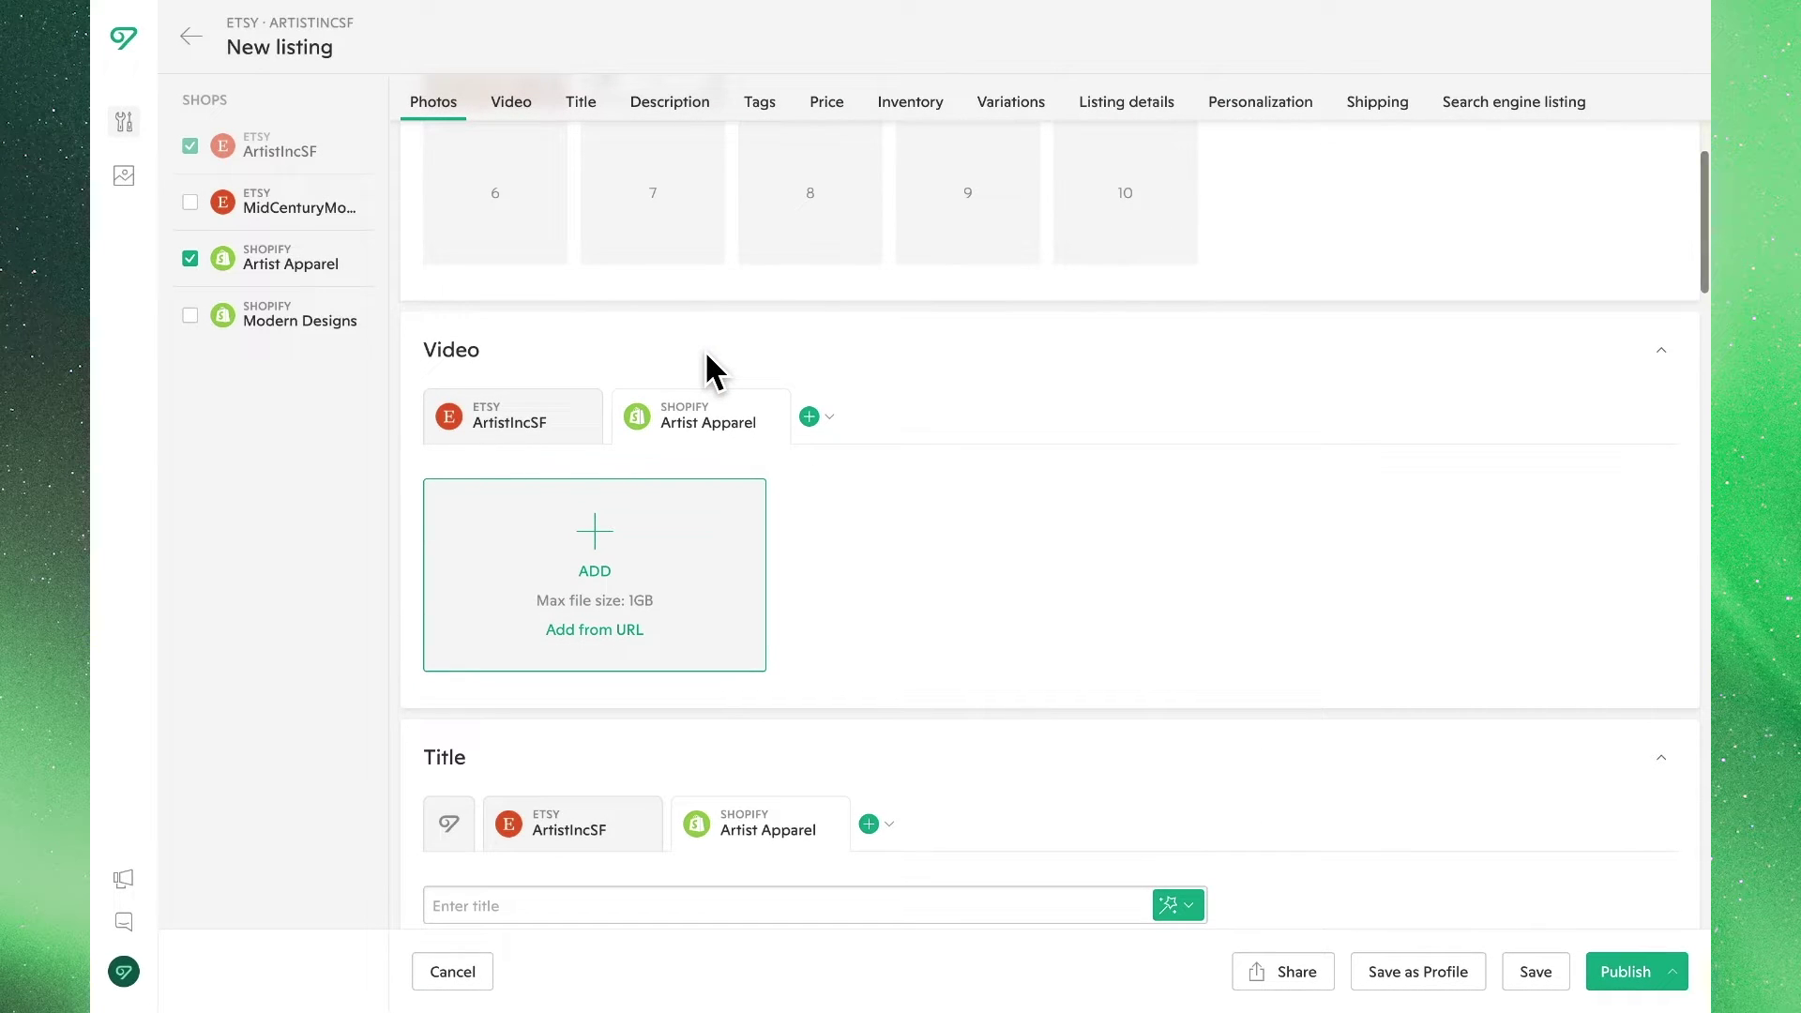
pyautogui.click(566, 433)
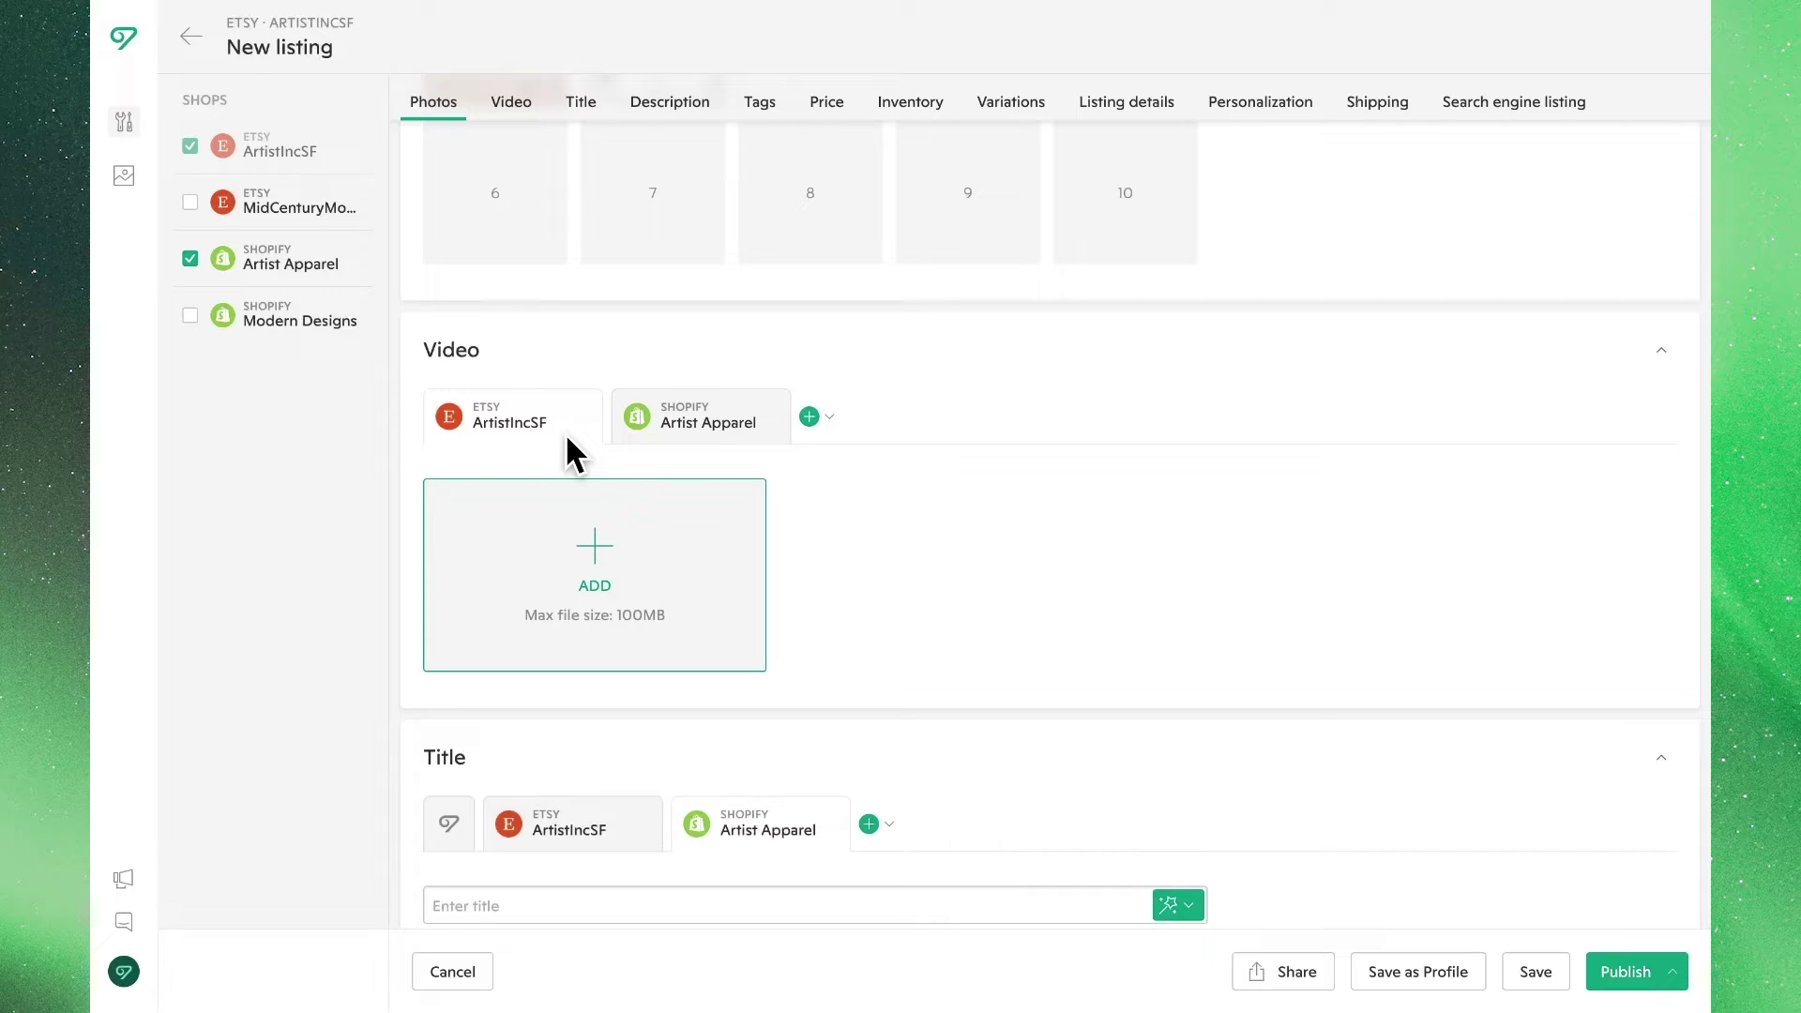
# - Enter "Custom Fine Art Print" as the title shared by all shops
pyautogui.scroll(-3, 566, 434)
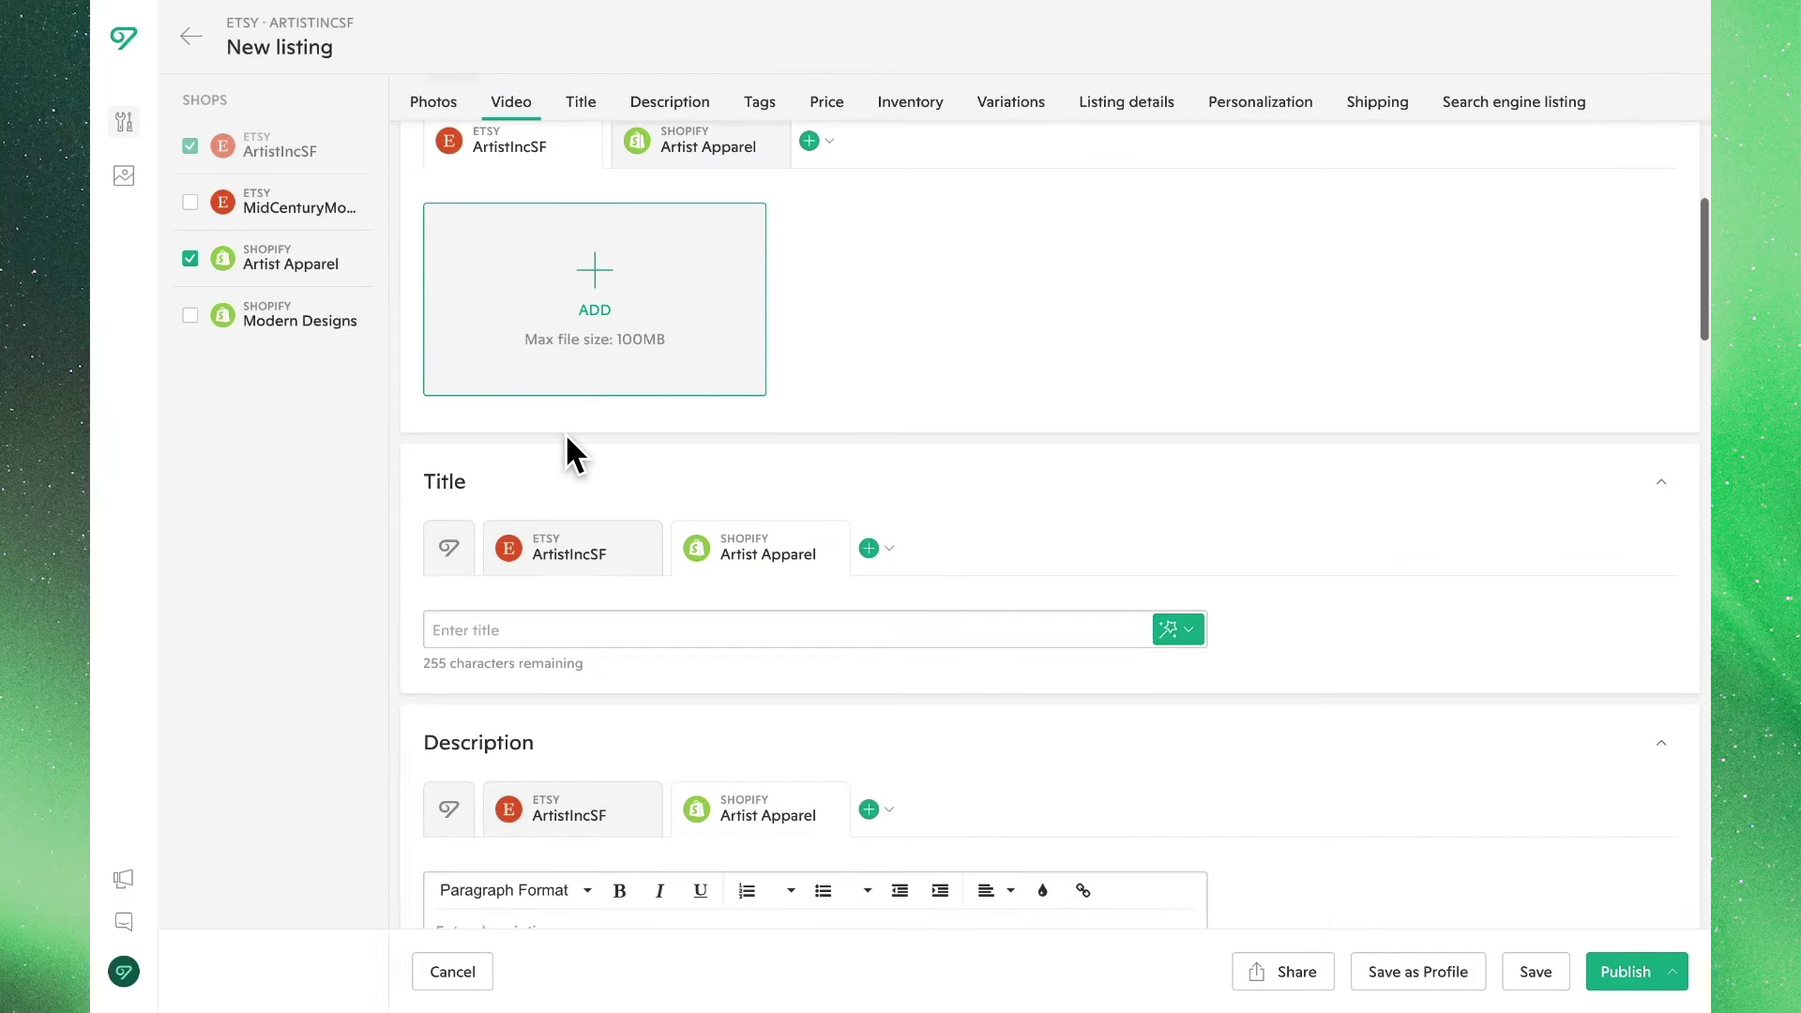
pyautogui.click(450, 551)
pyautogui.click(472, 628)
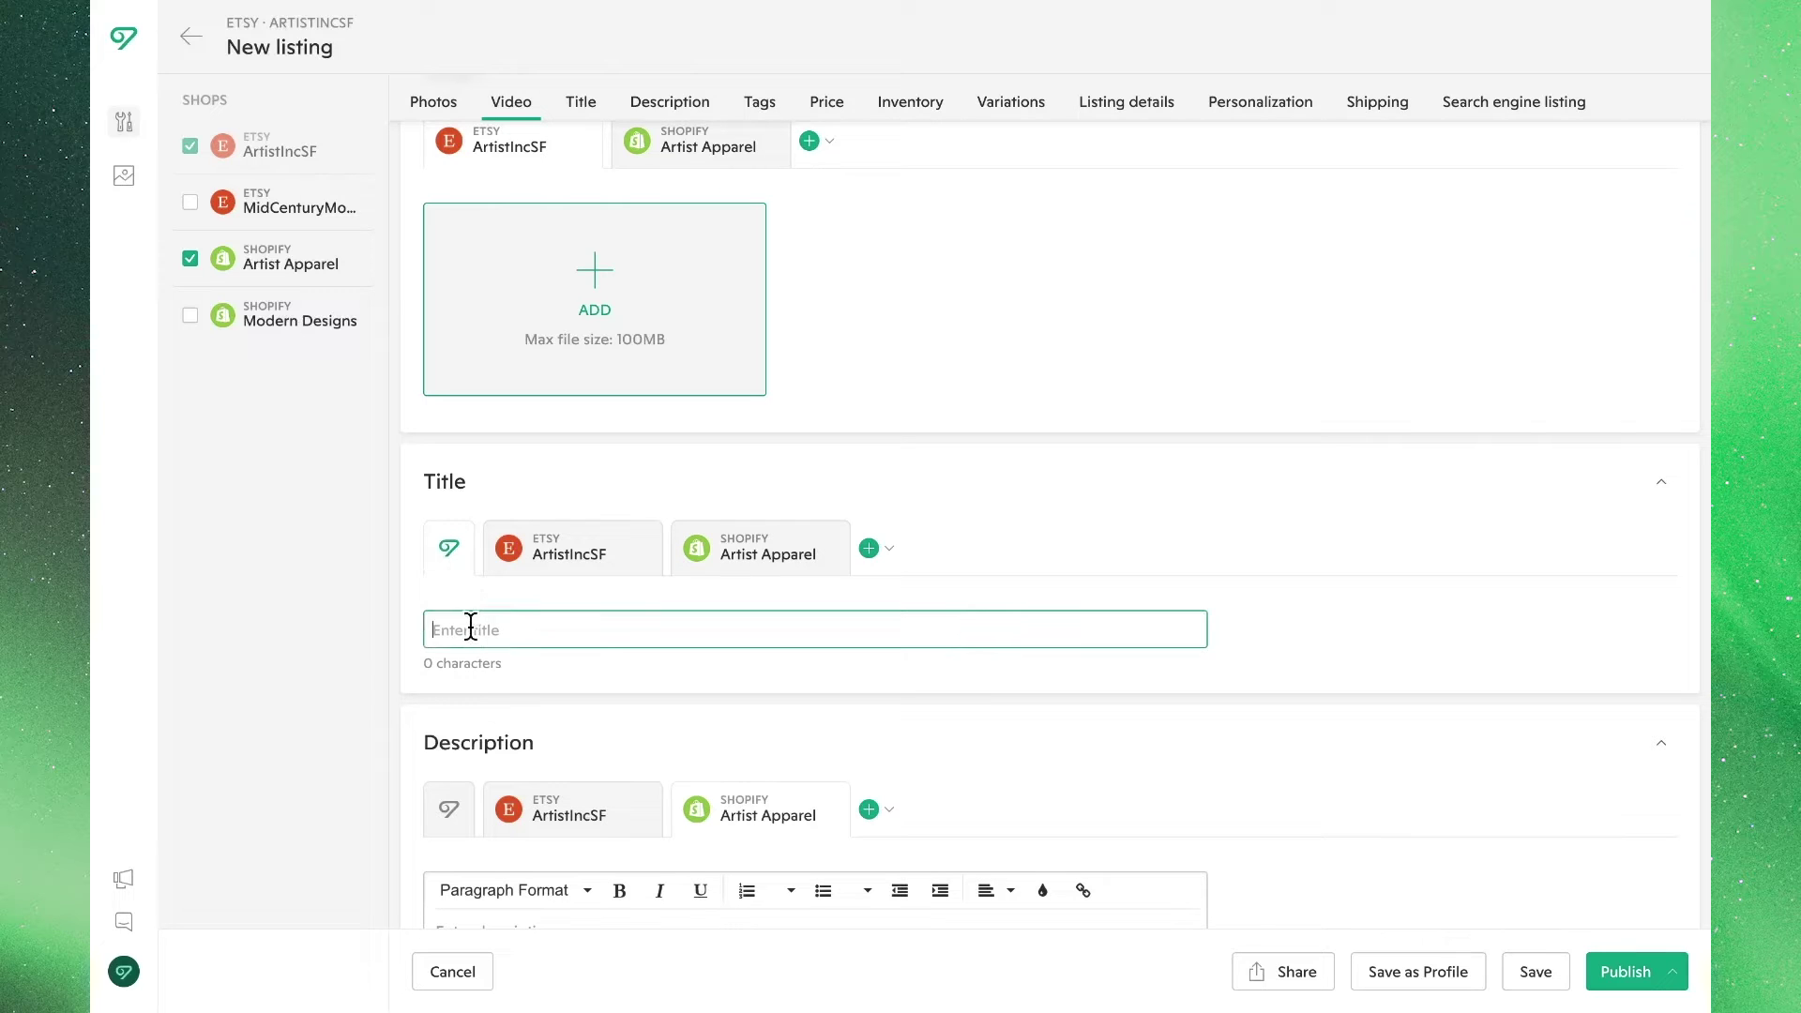
pyautogui.write('Custom ')
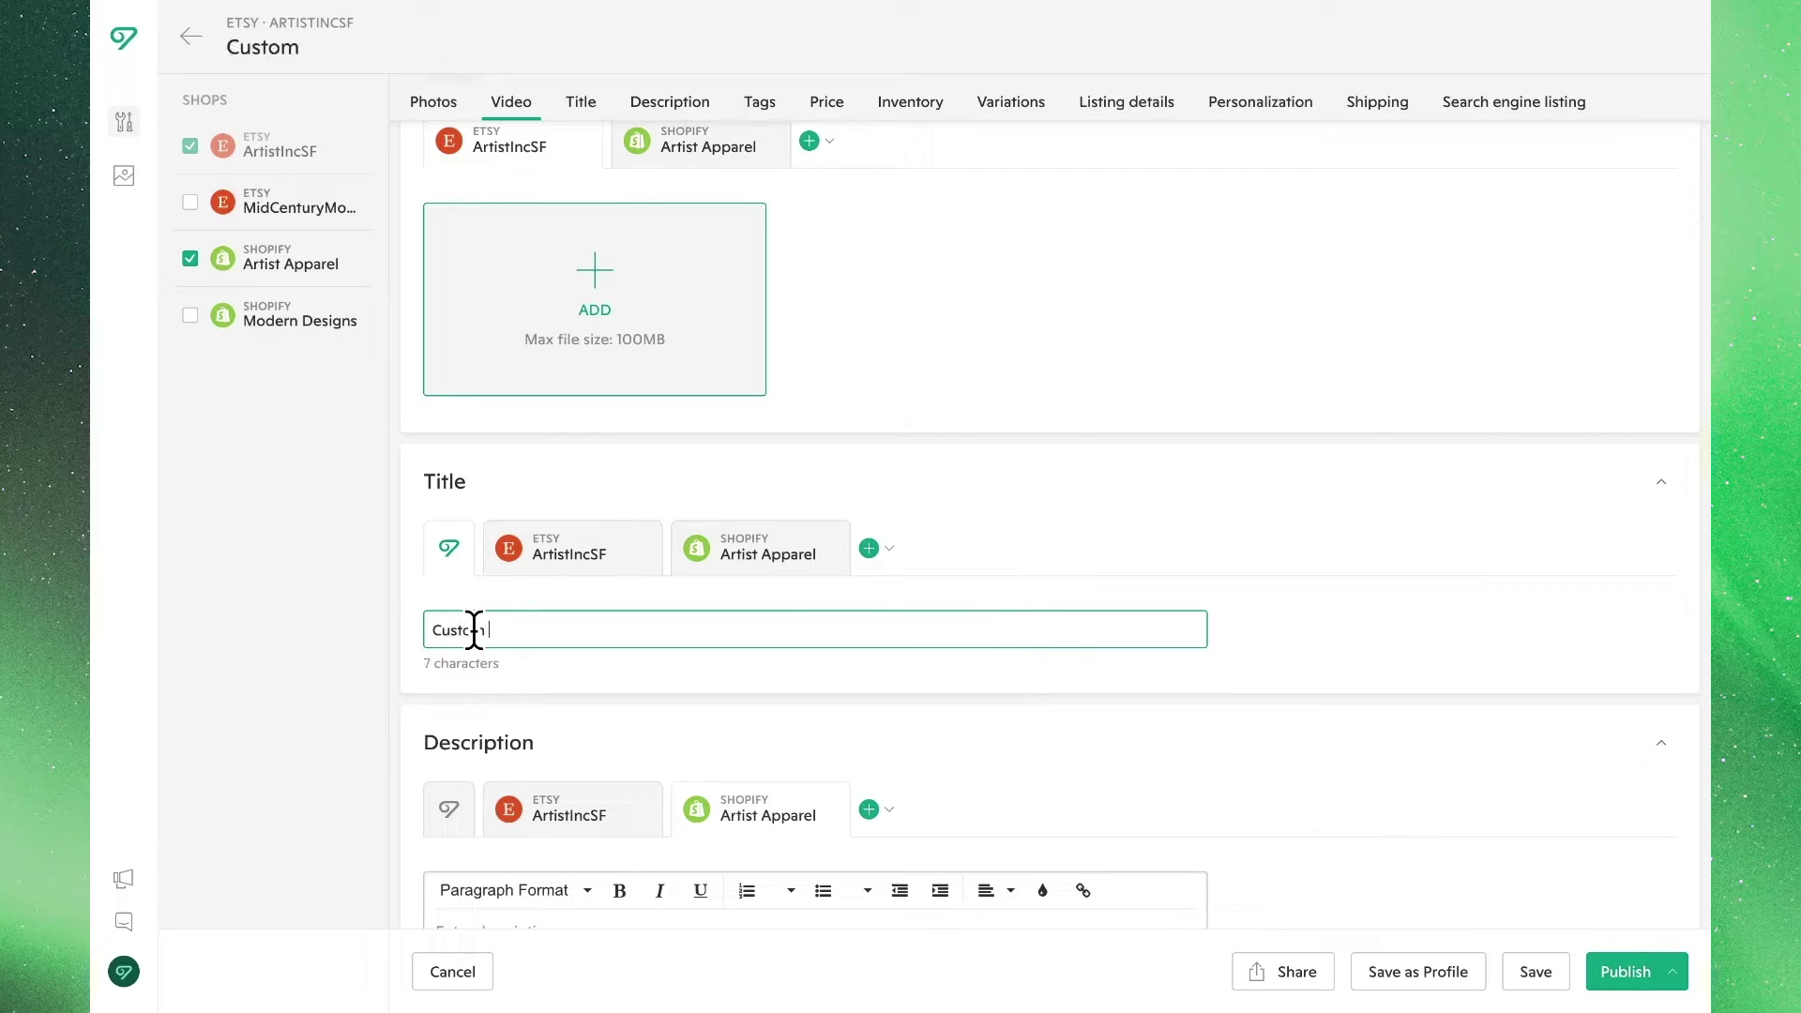
pyautogui.write('Fine Art print')
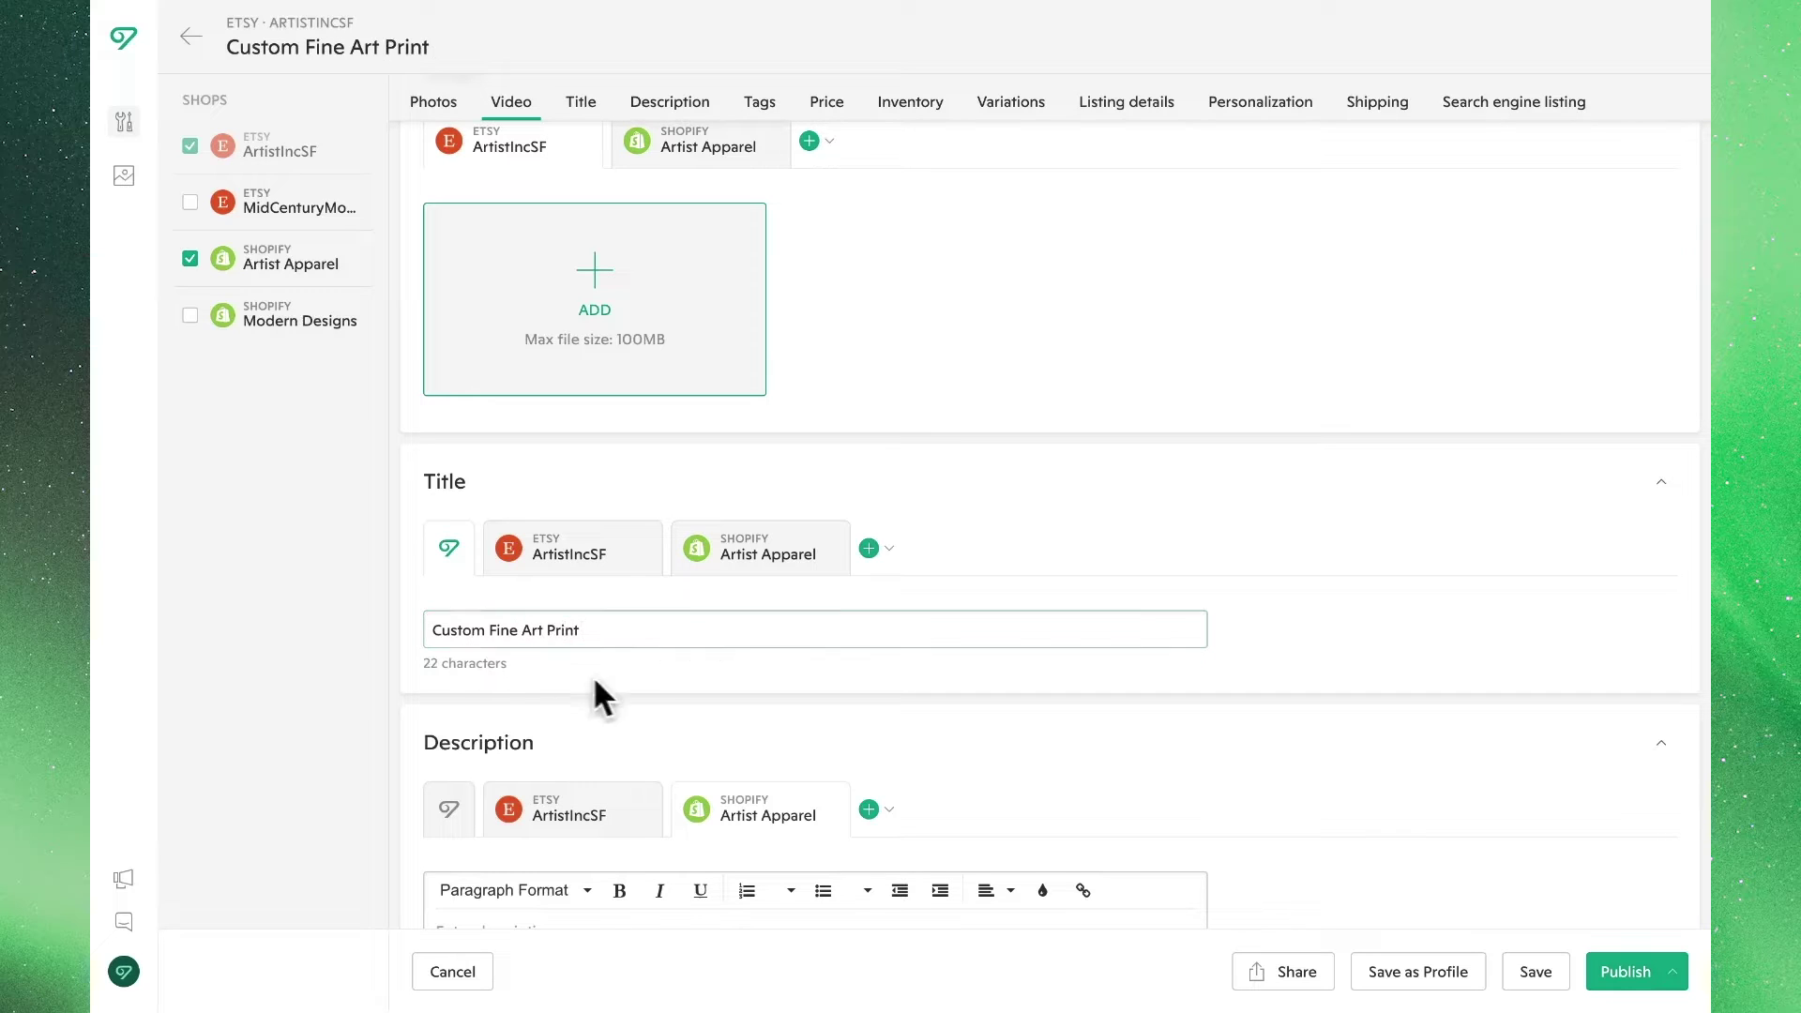
pyautogui.click(593, 677)
# - Apply the Improve writing suggestion to the Etsy ArtistIncSF title and keep the rewritten text
pyautogui.click(609, 553)
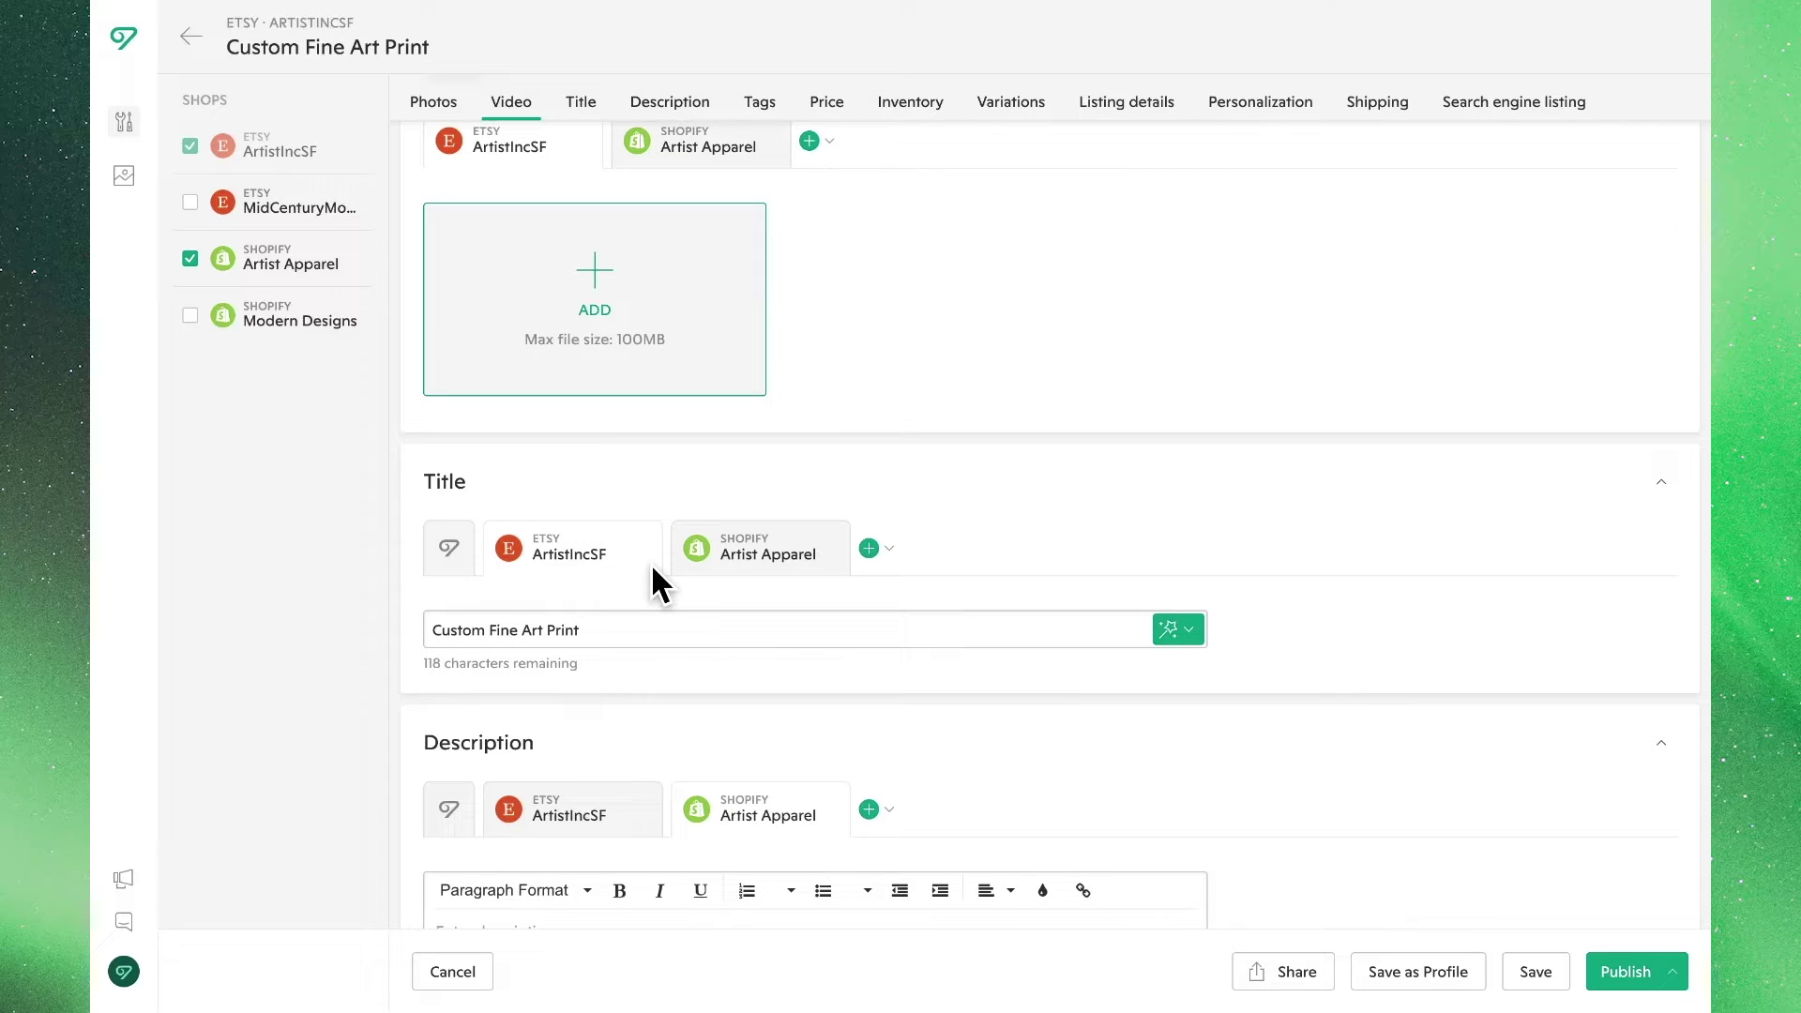
pyautogui.click(1189, 638)
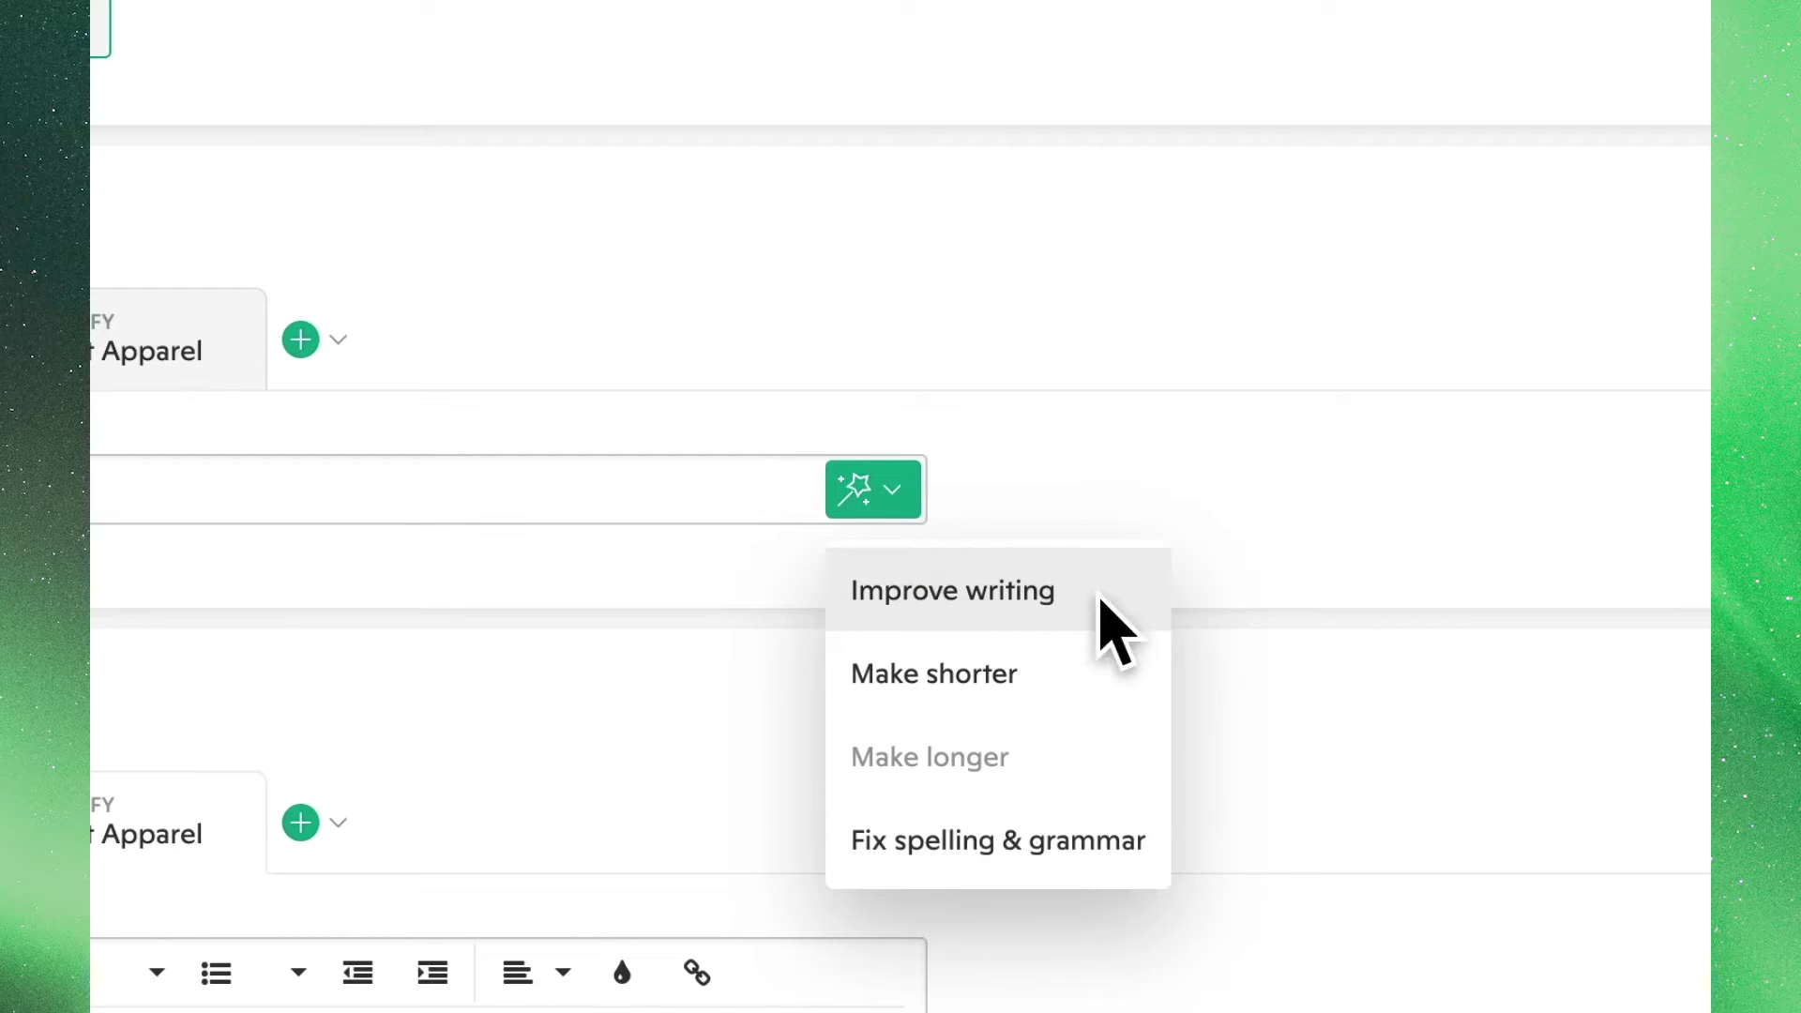
pyautogui.click(1103, 611)
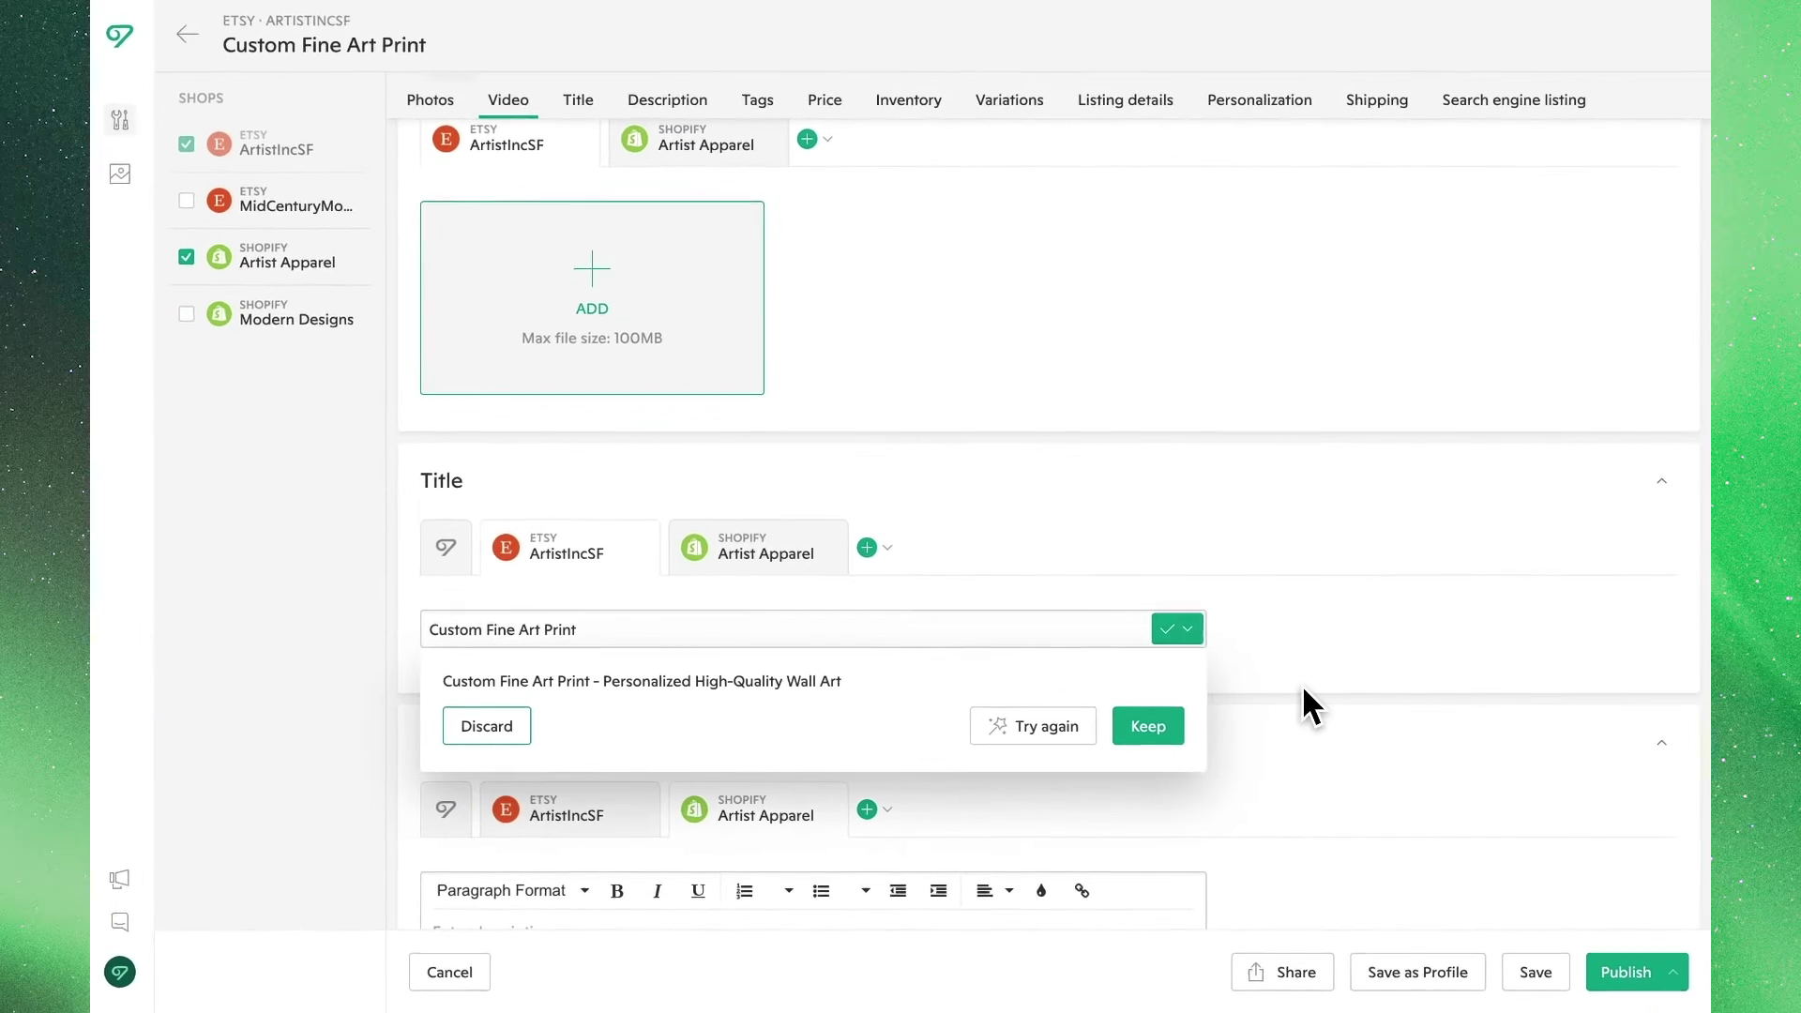
pyautogui.click(1148, 727)
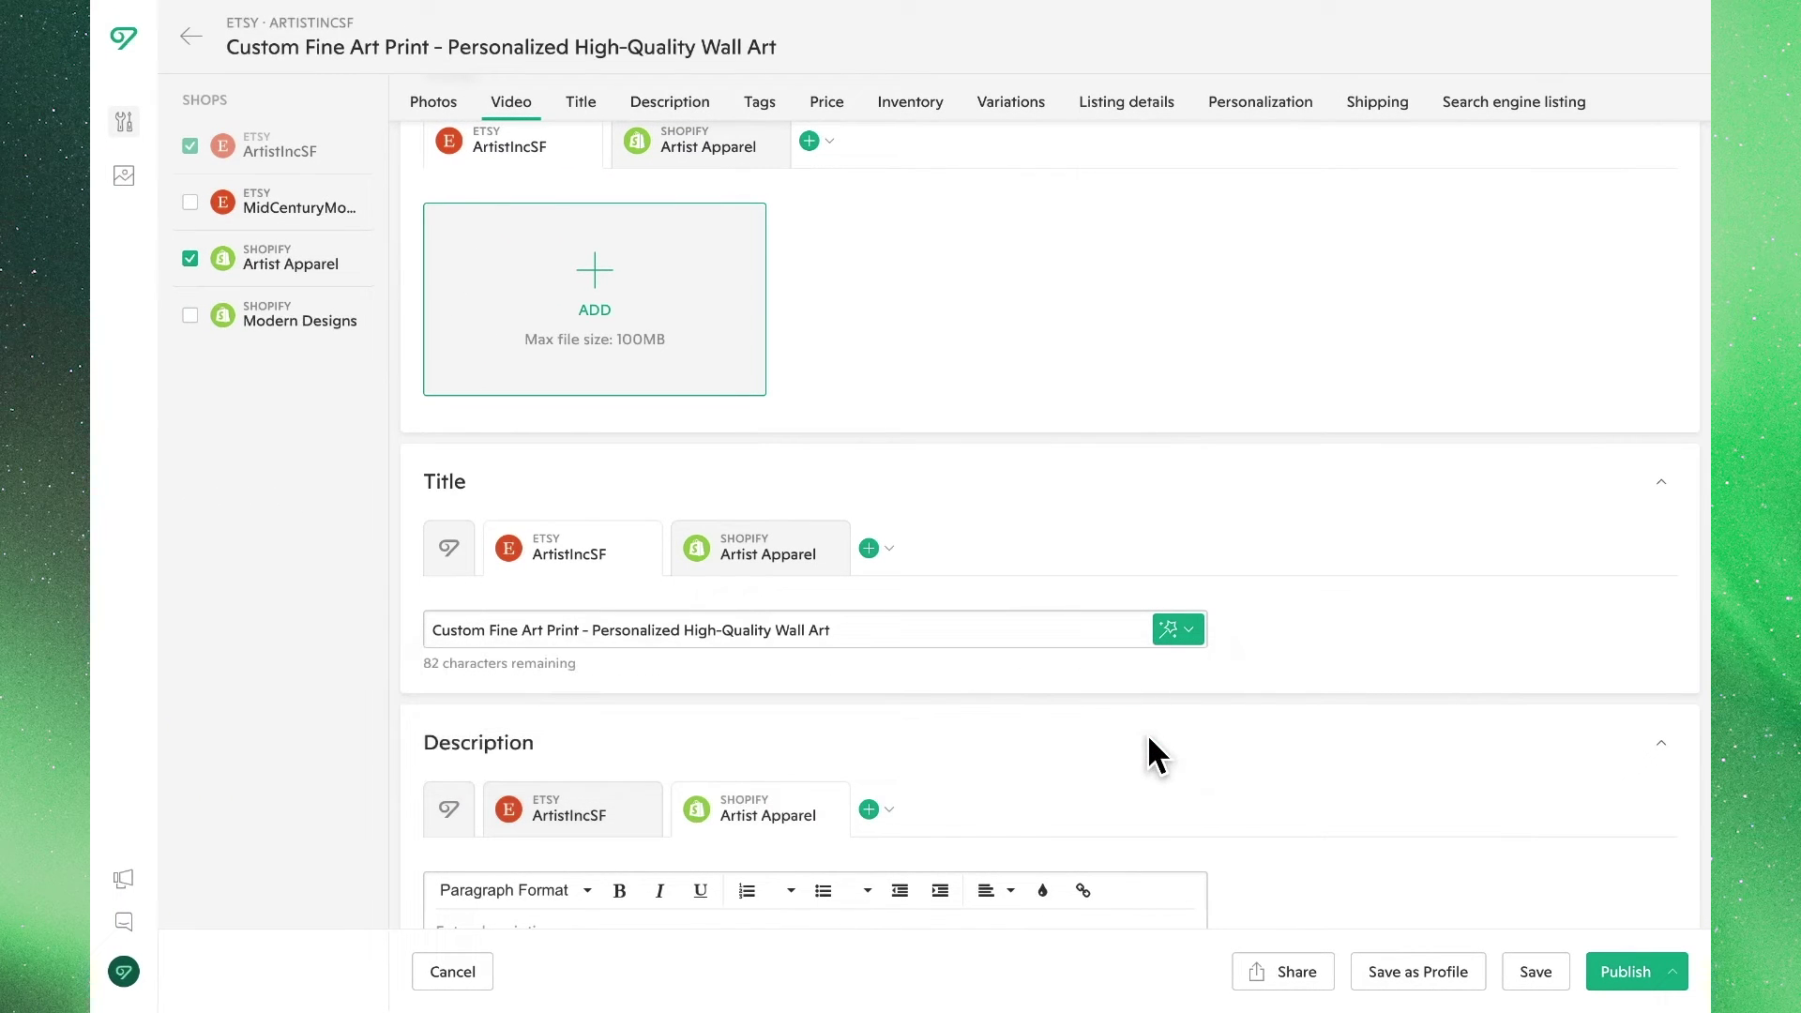
# - Apply the Improve writing suggestion to the Shopify Artist Apparel title and keep the rewritten text
pyautogui.click(789, 568)
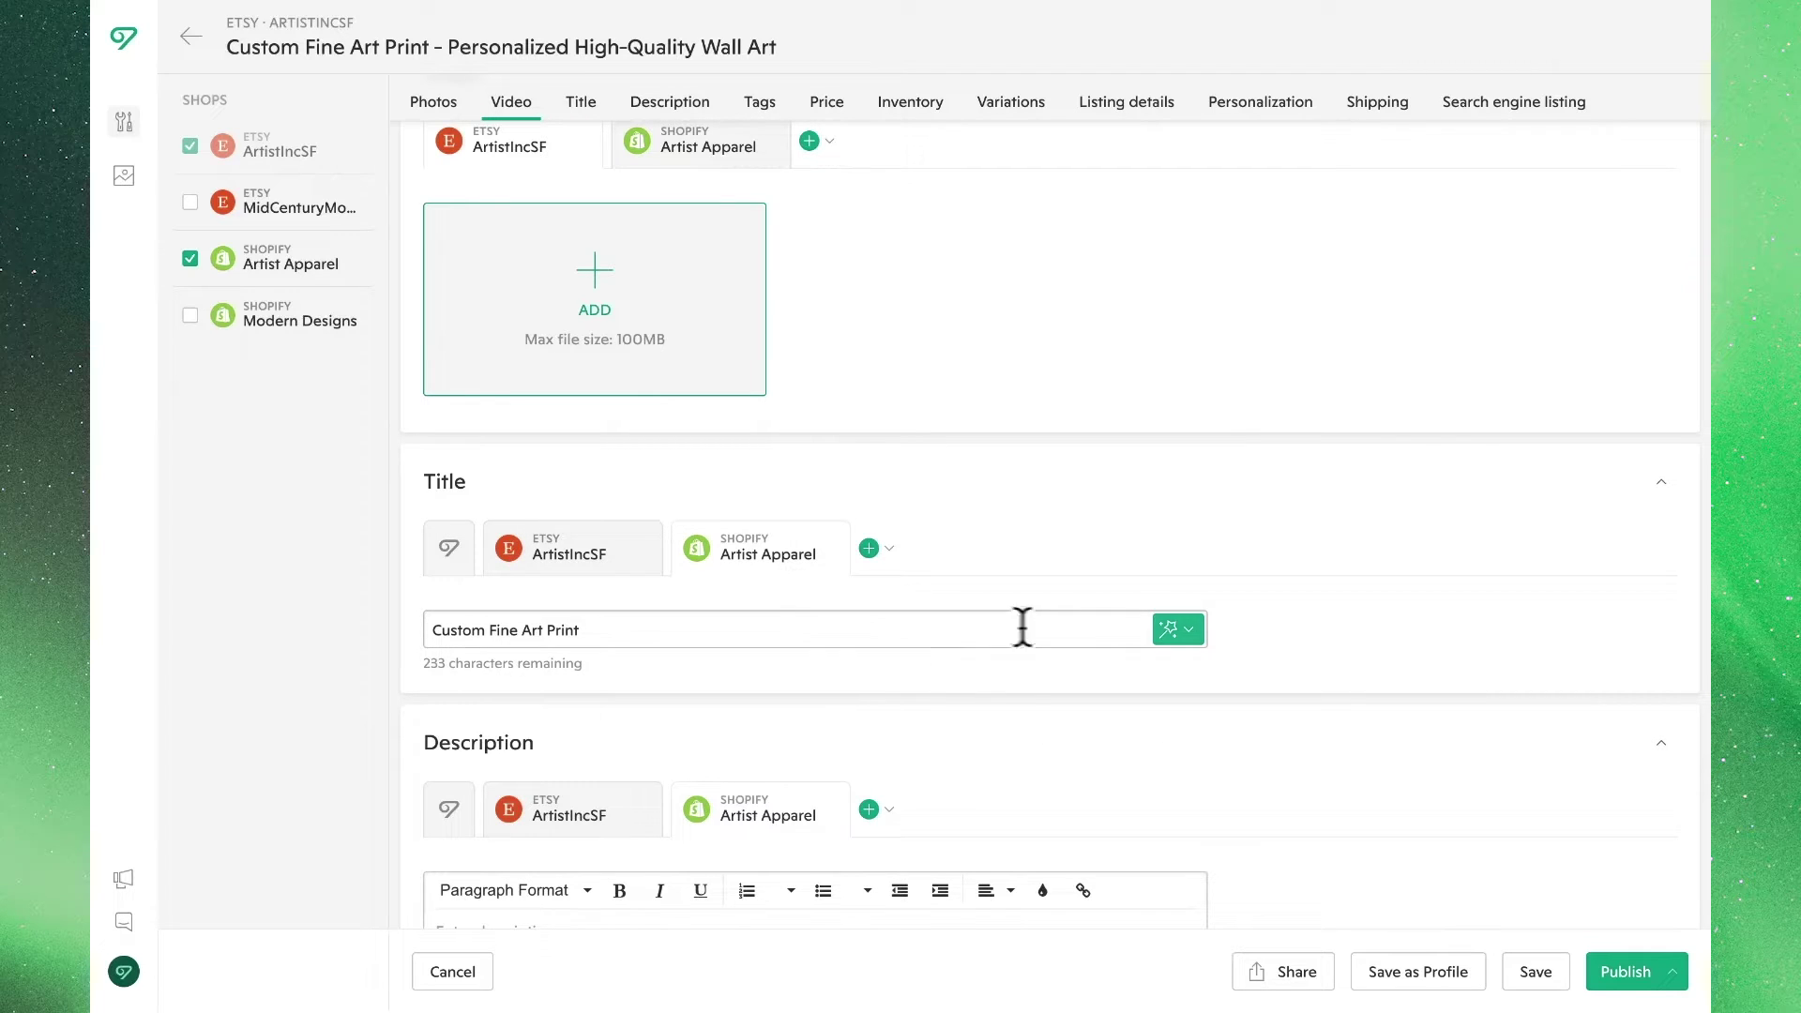
pyautogui.click(1175, 630)
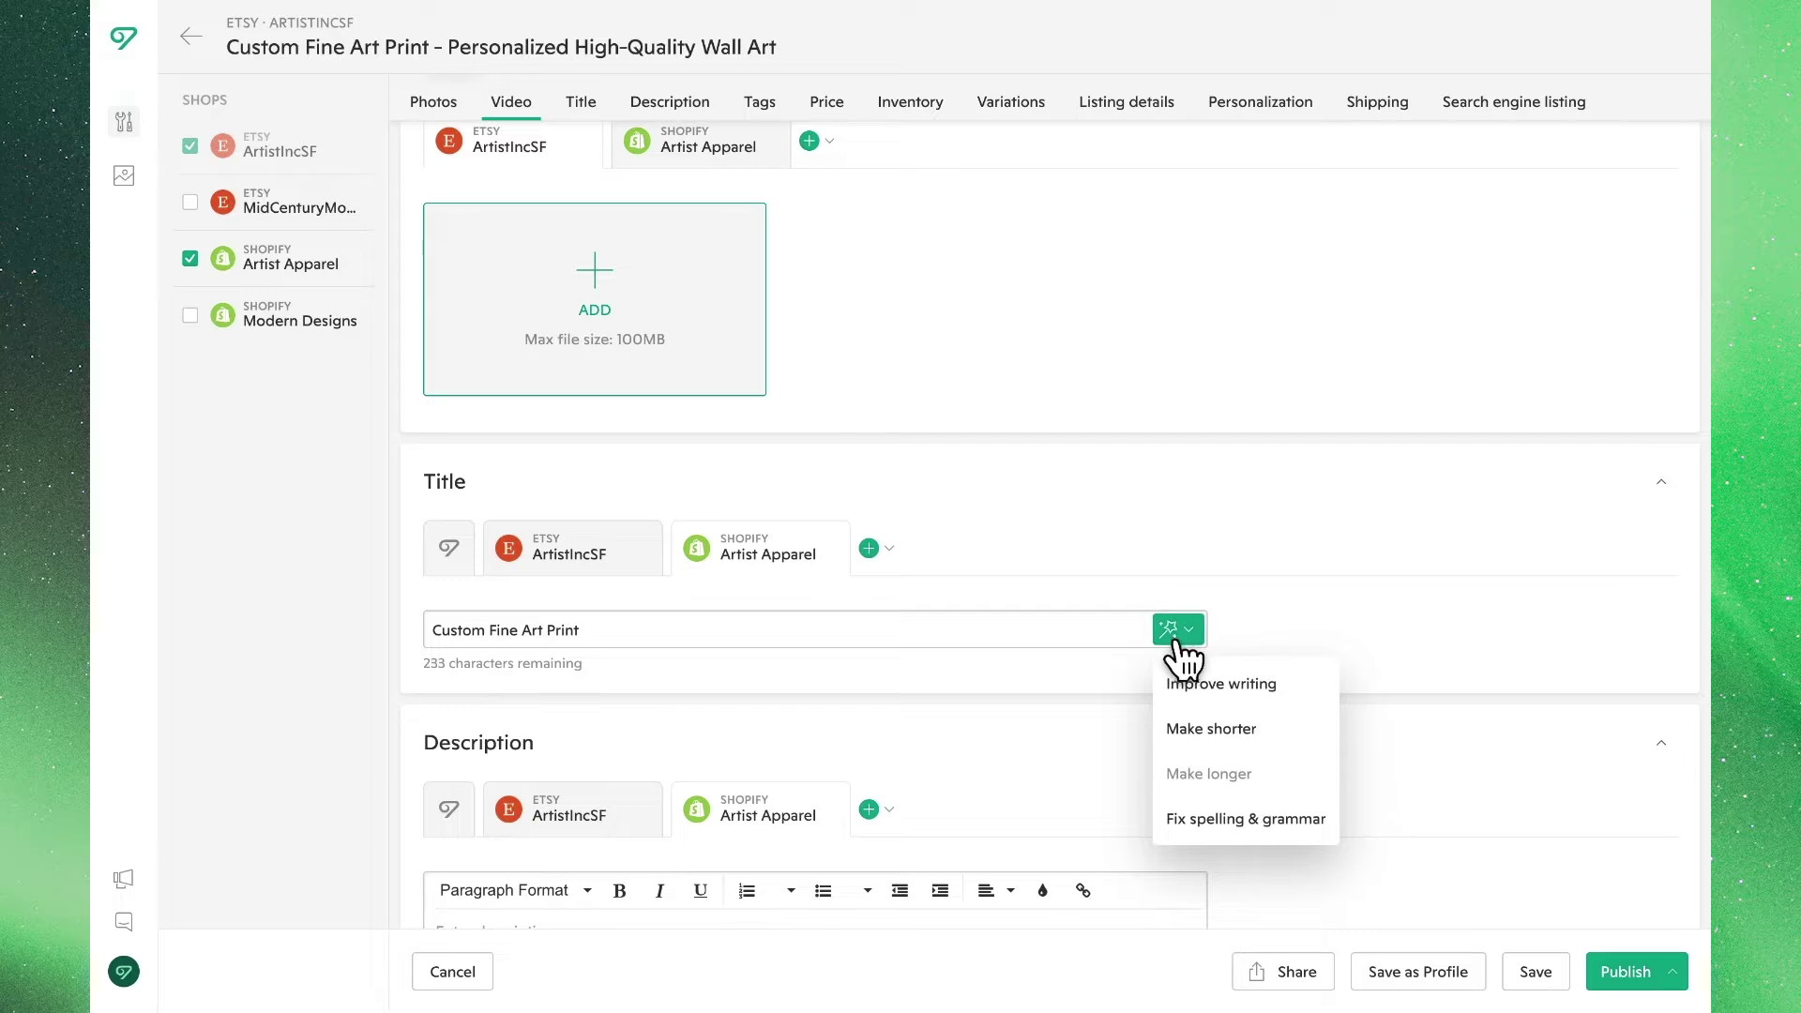
pyautogui.click(1303, 694)
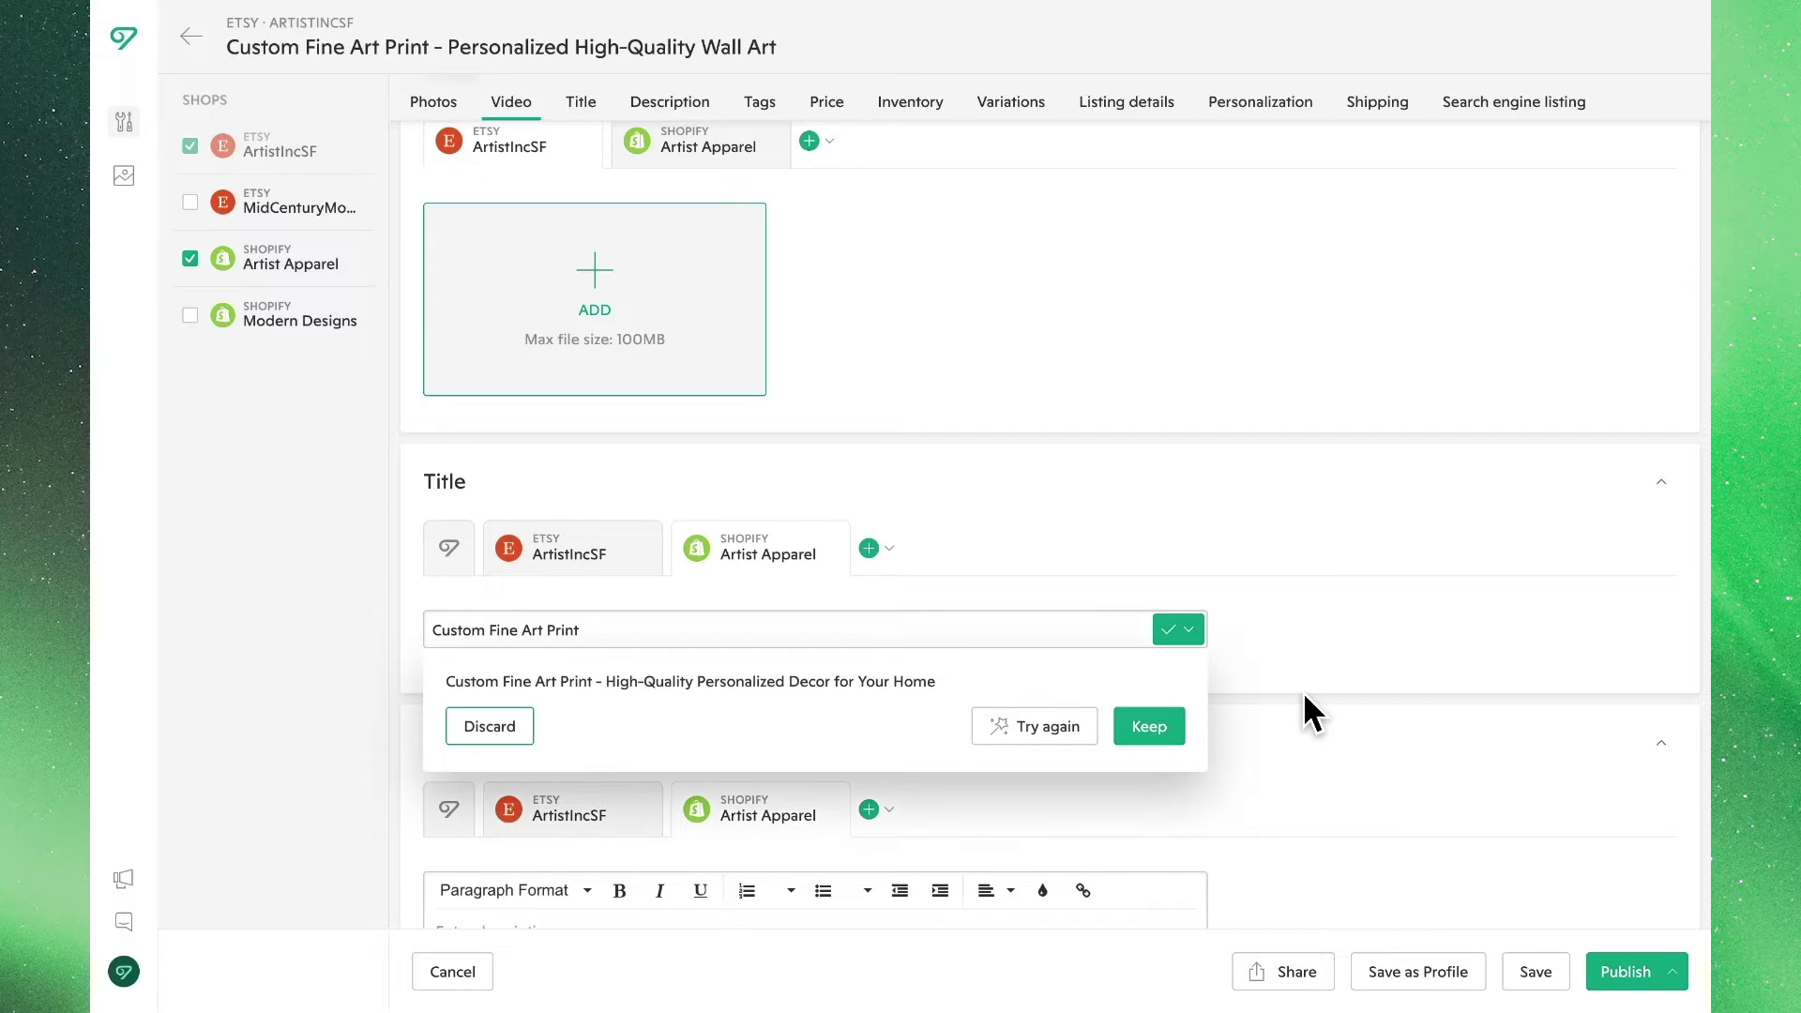
pyautogui.click(1173, 728)
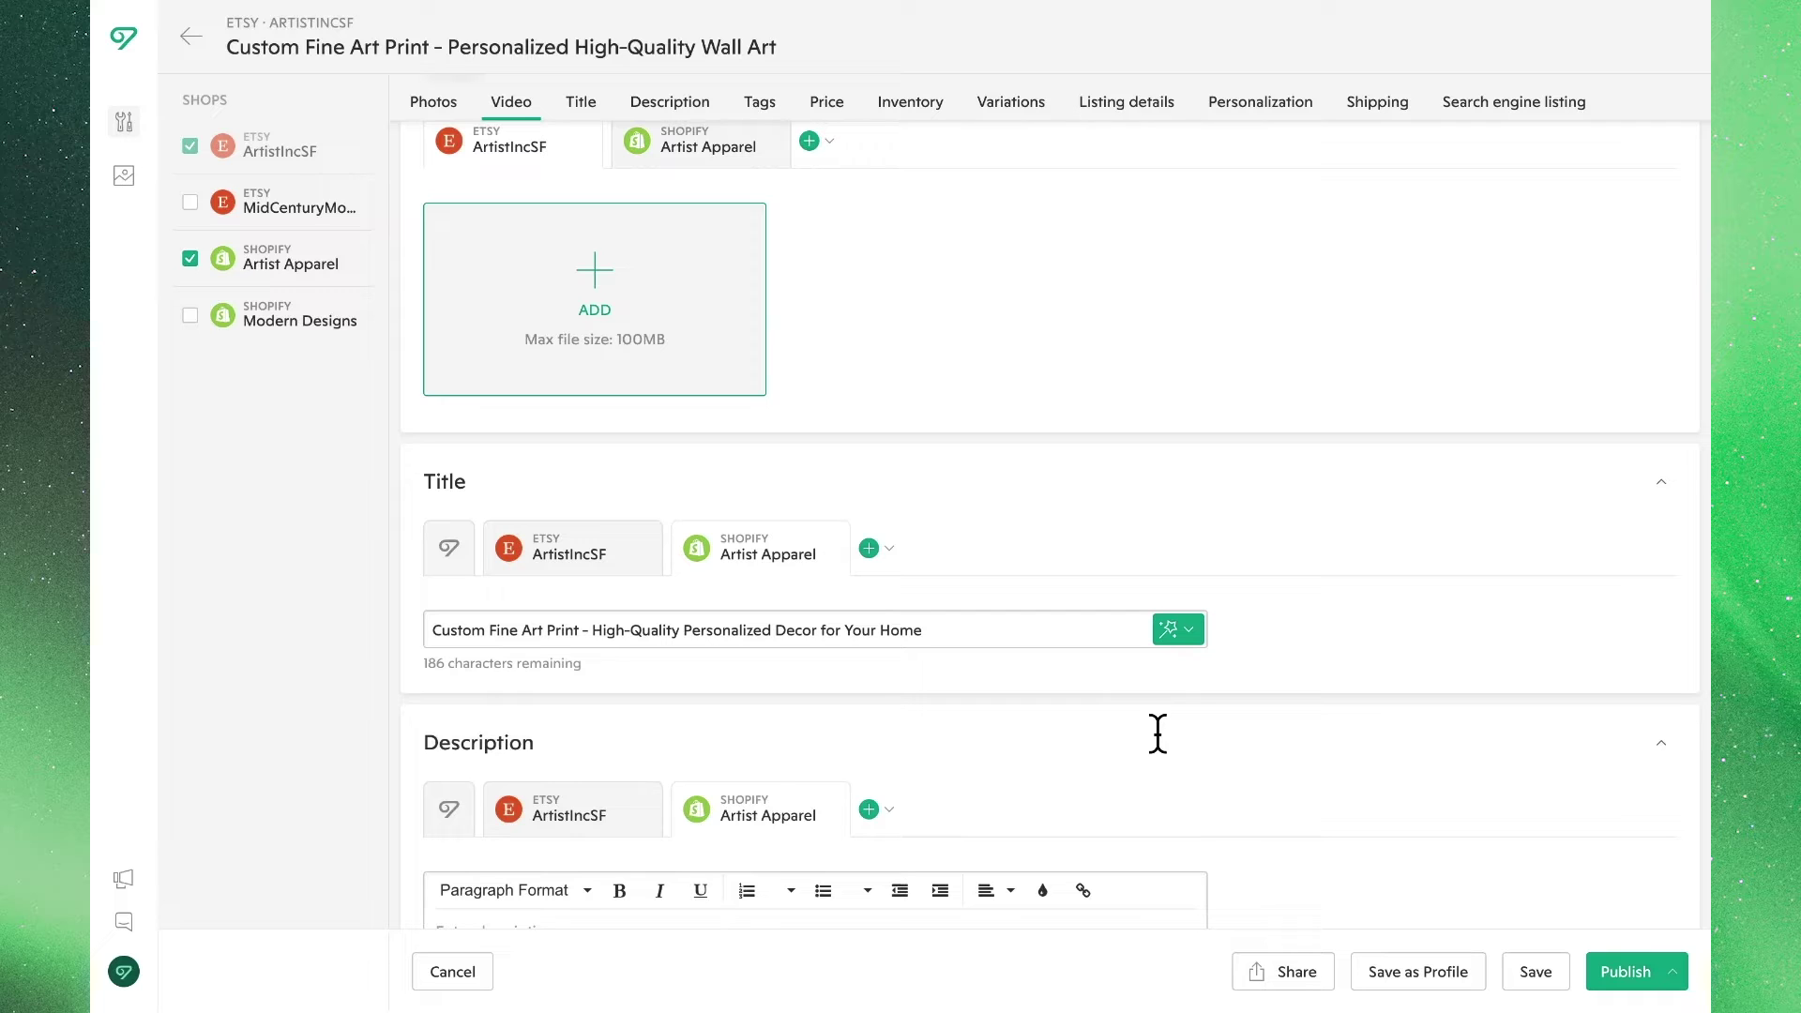
# - Enter "High quality custom printed artwork for your home." as the description shared by all shops
pyautogui.scroll(-3, 1158, 734)
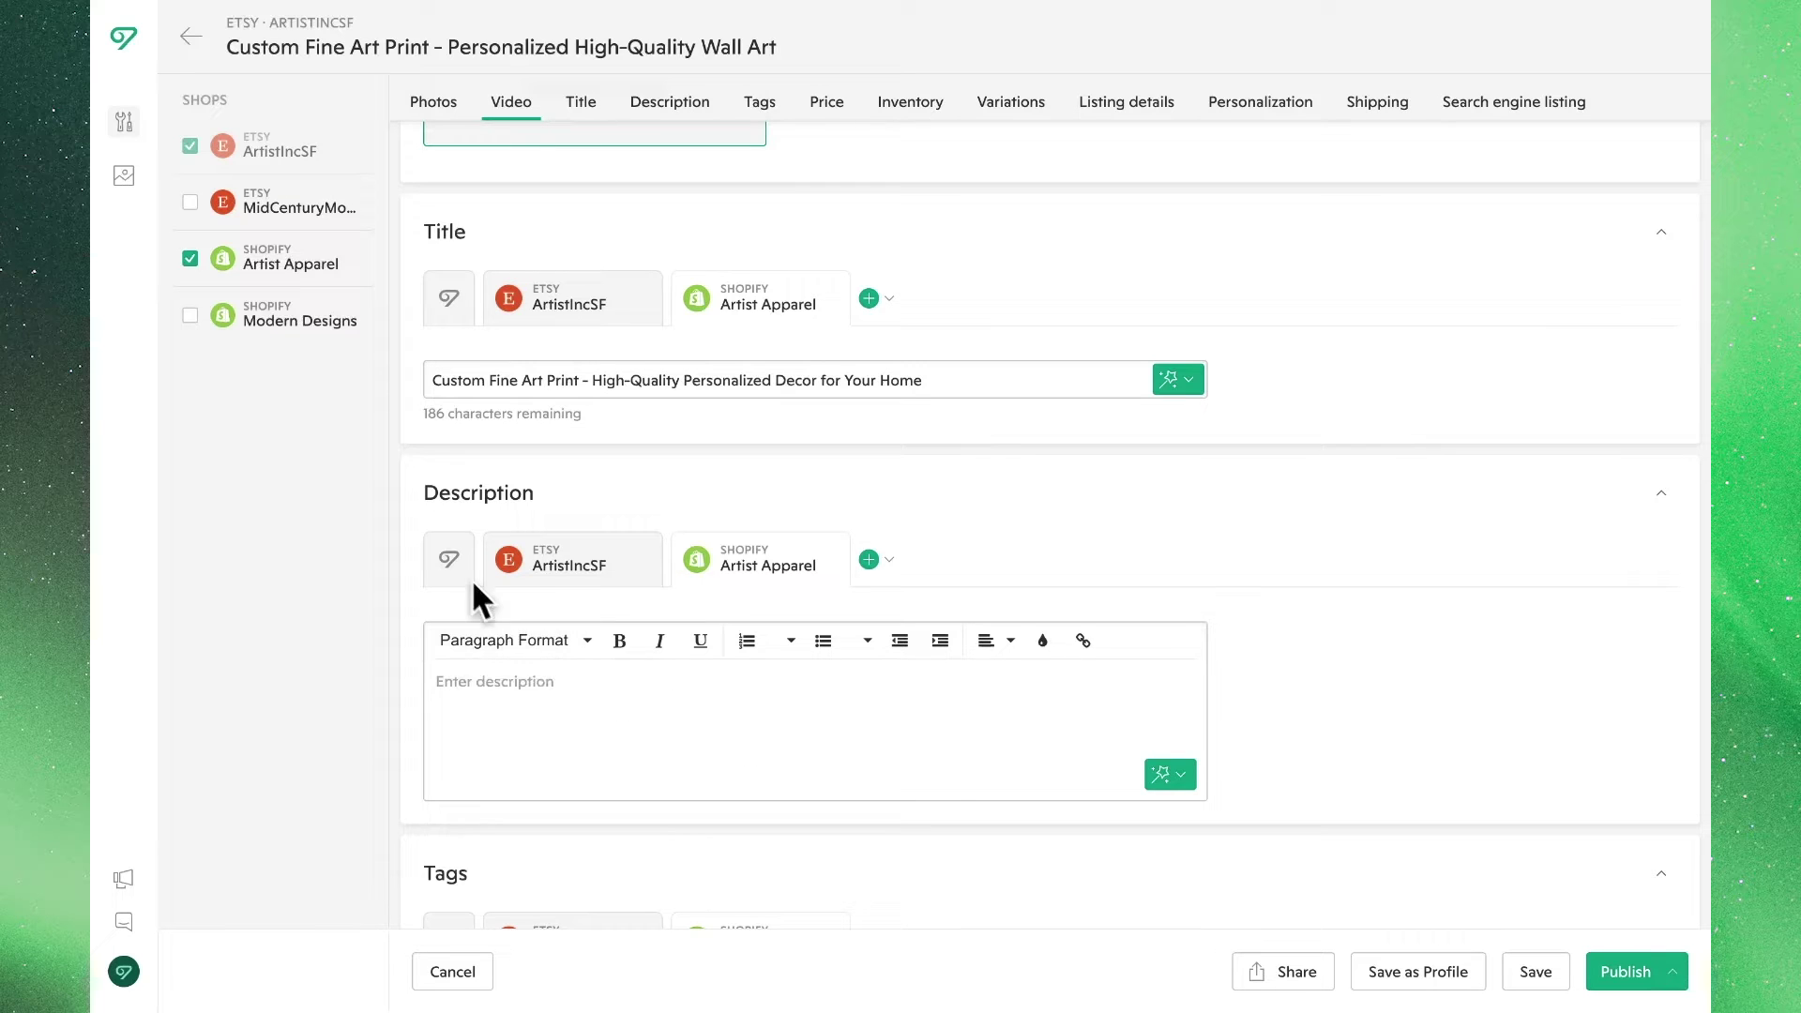
pyautogui.click(452, 560)
pyautogui.click(487, 645)
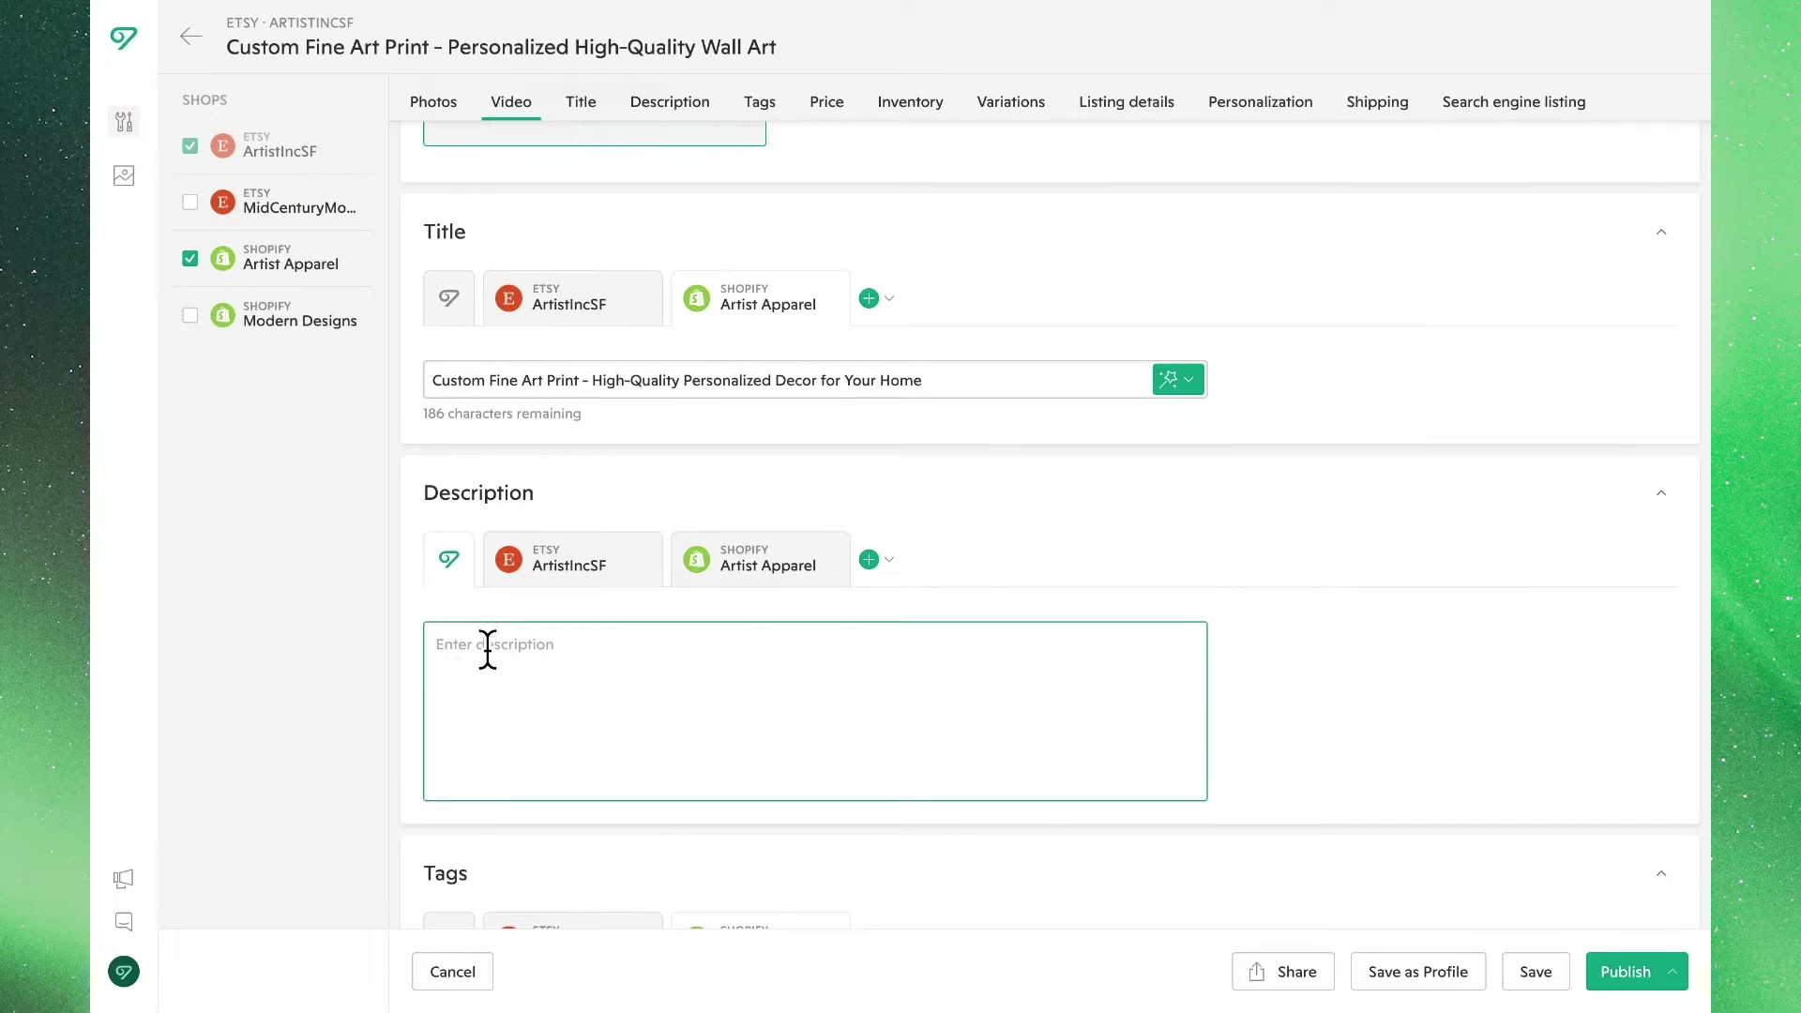
pyautogui.write('High quality custom printed artwork for your home.')
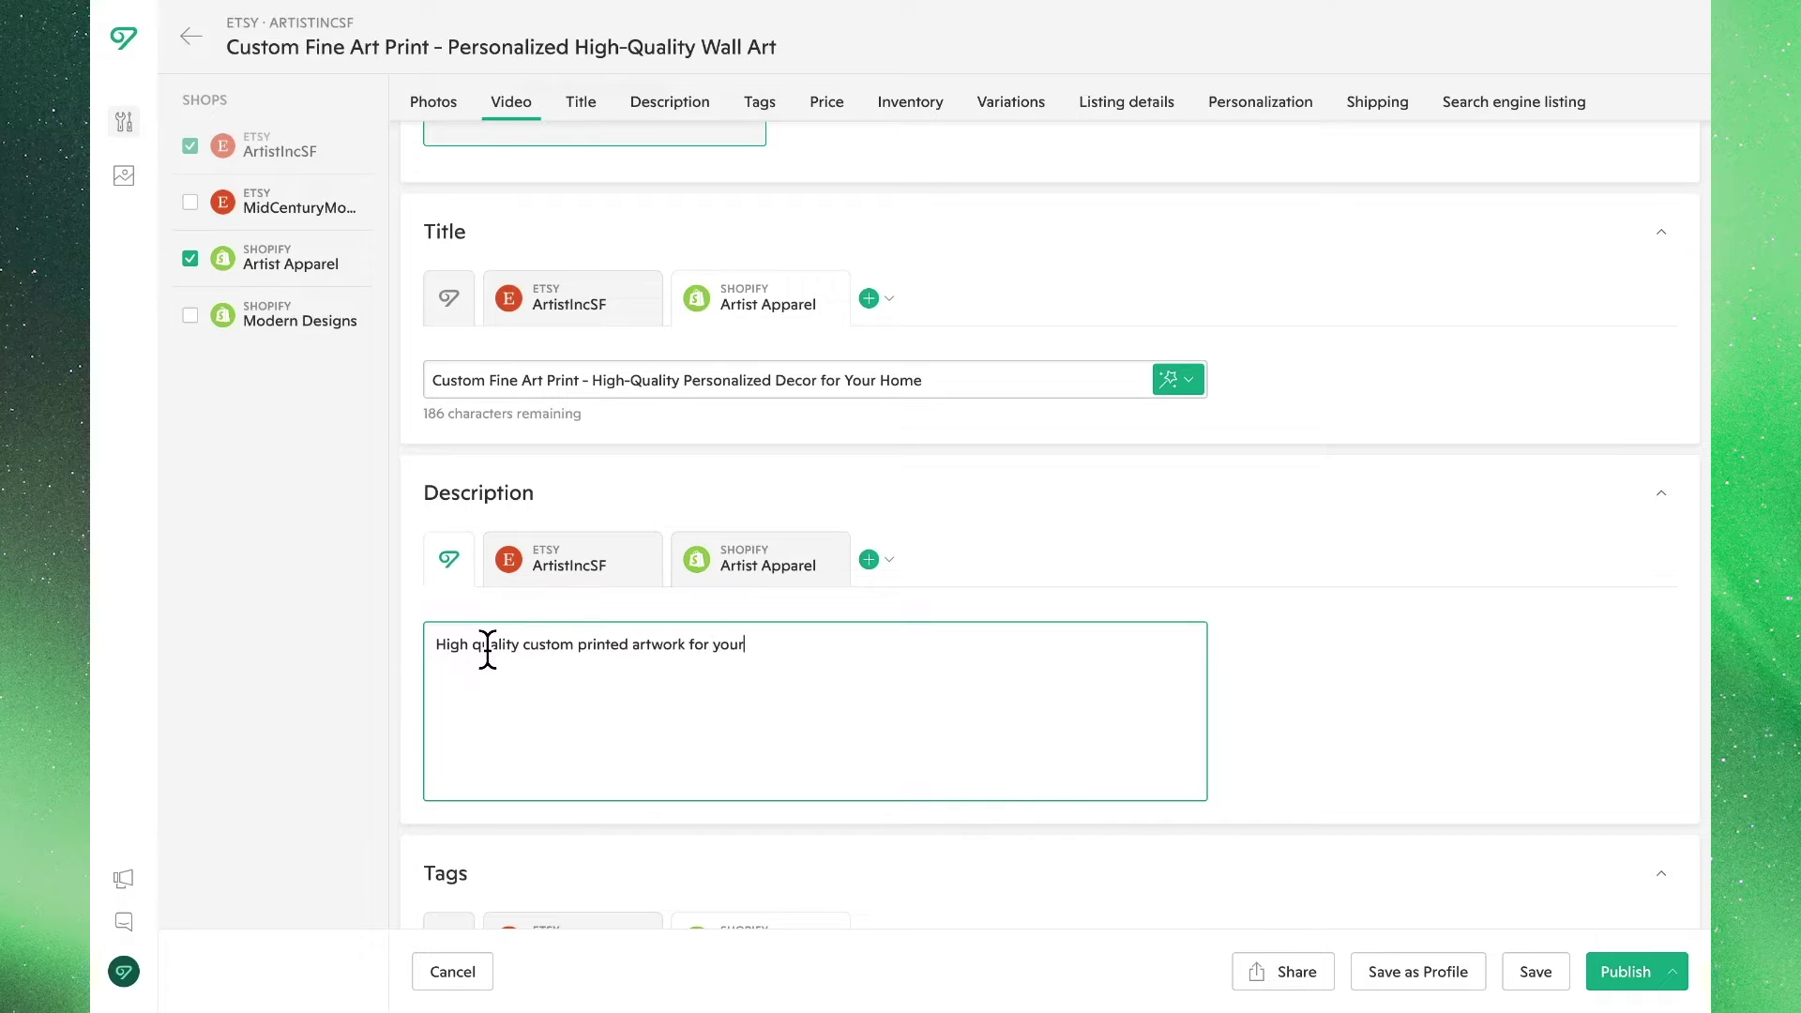
pyautogui.click(946, 618)
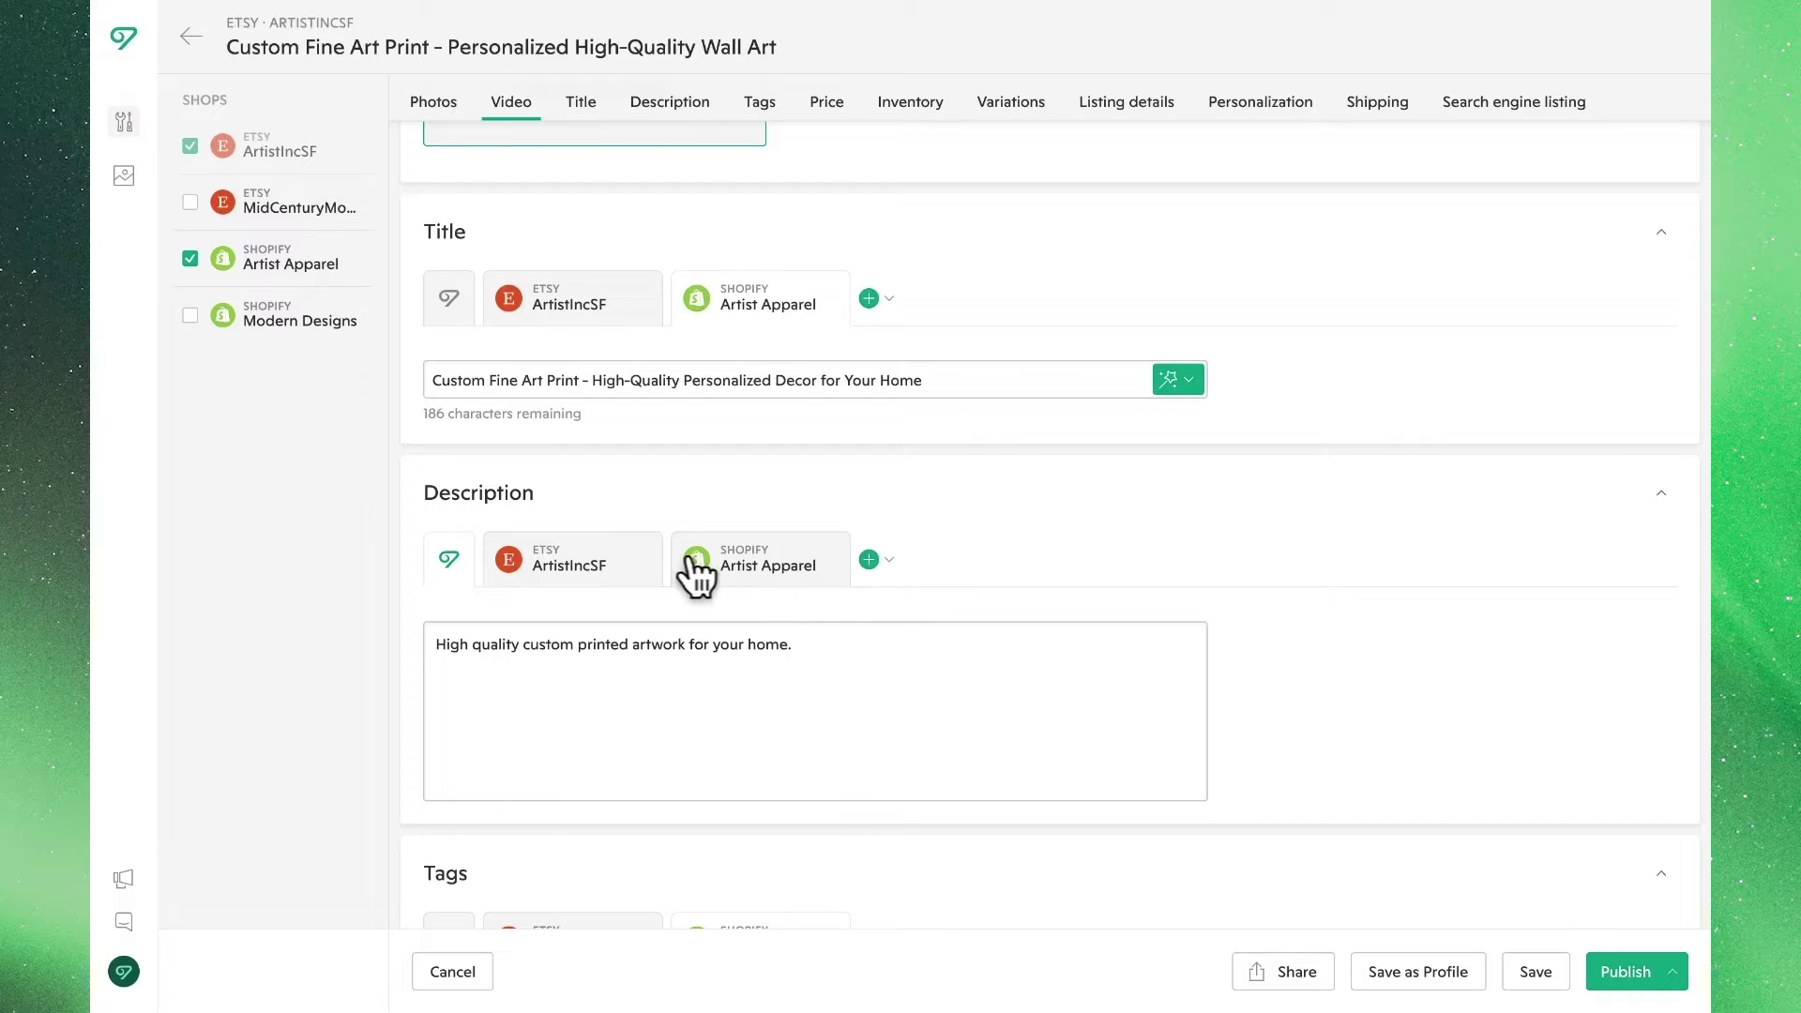
# - Apply the Improve writing suggestion to the Etsy ArtistIncSF description and keep the rewritten text
pyautogui.click(645, 563)
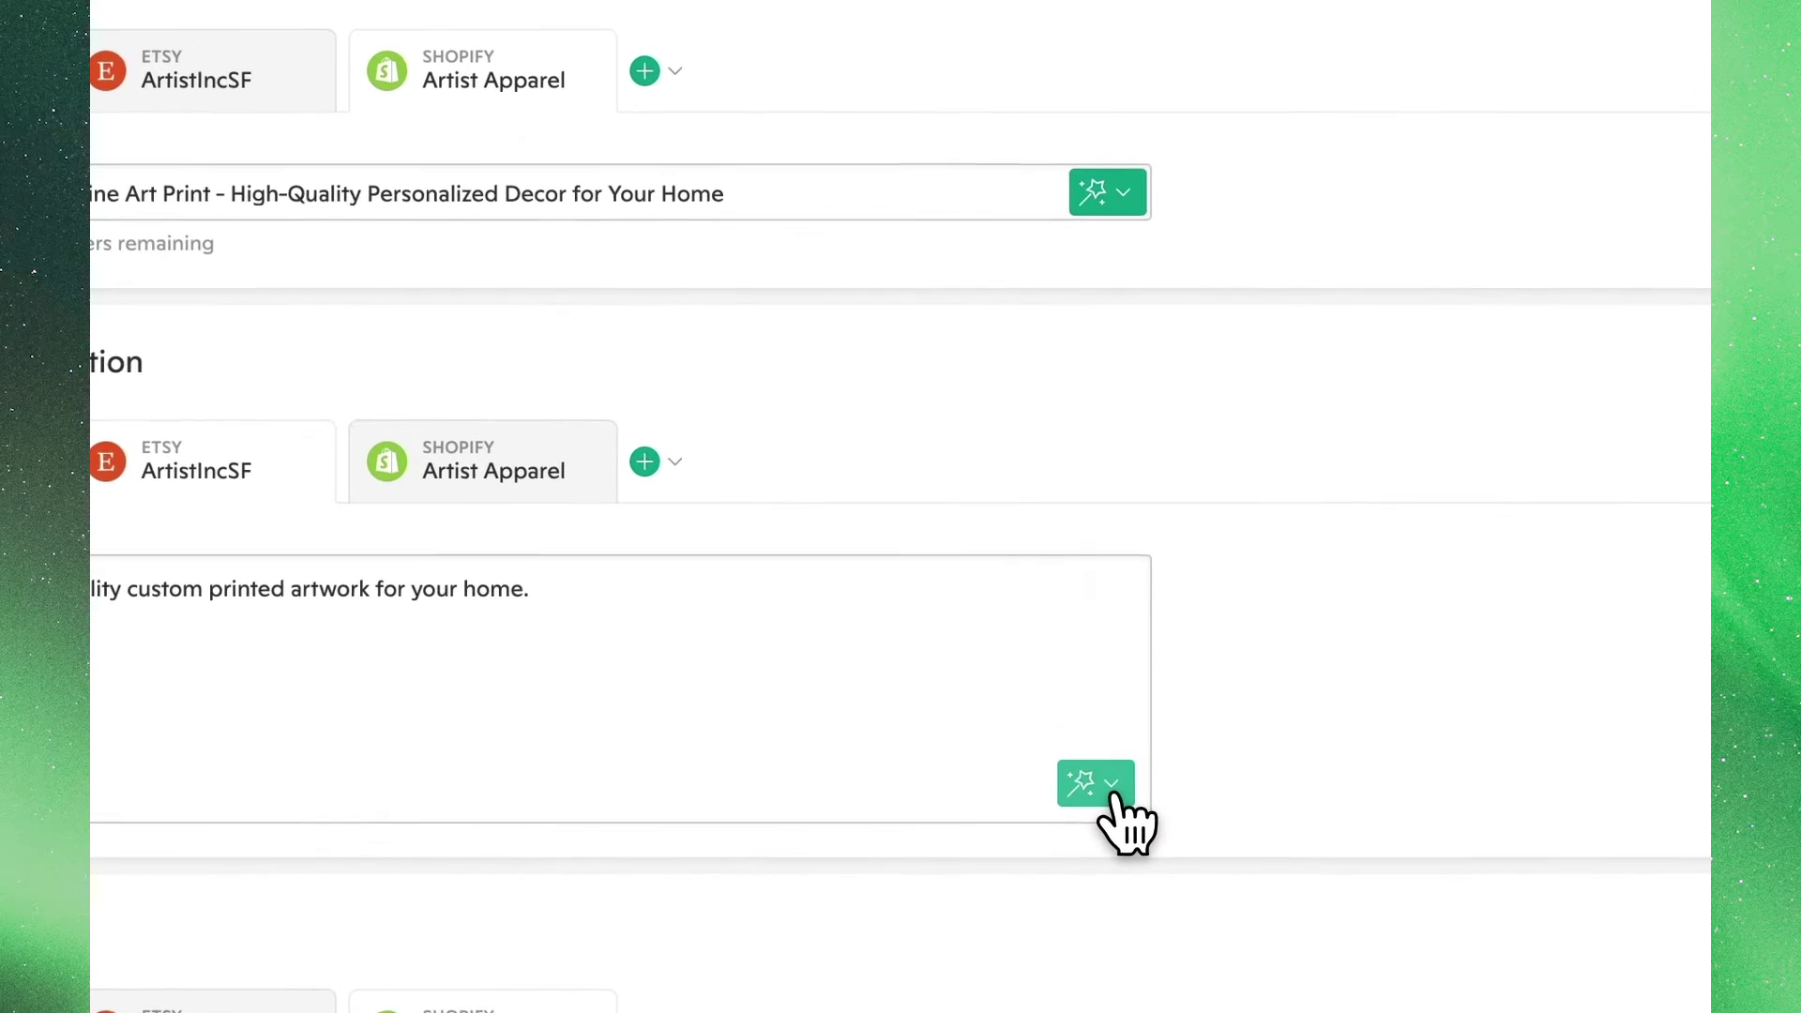
pyautogui.click(1112, 794)
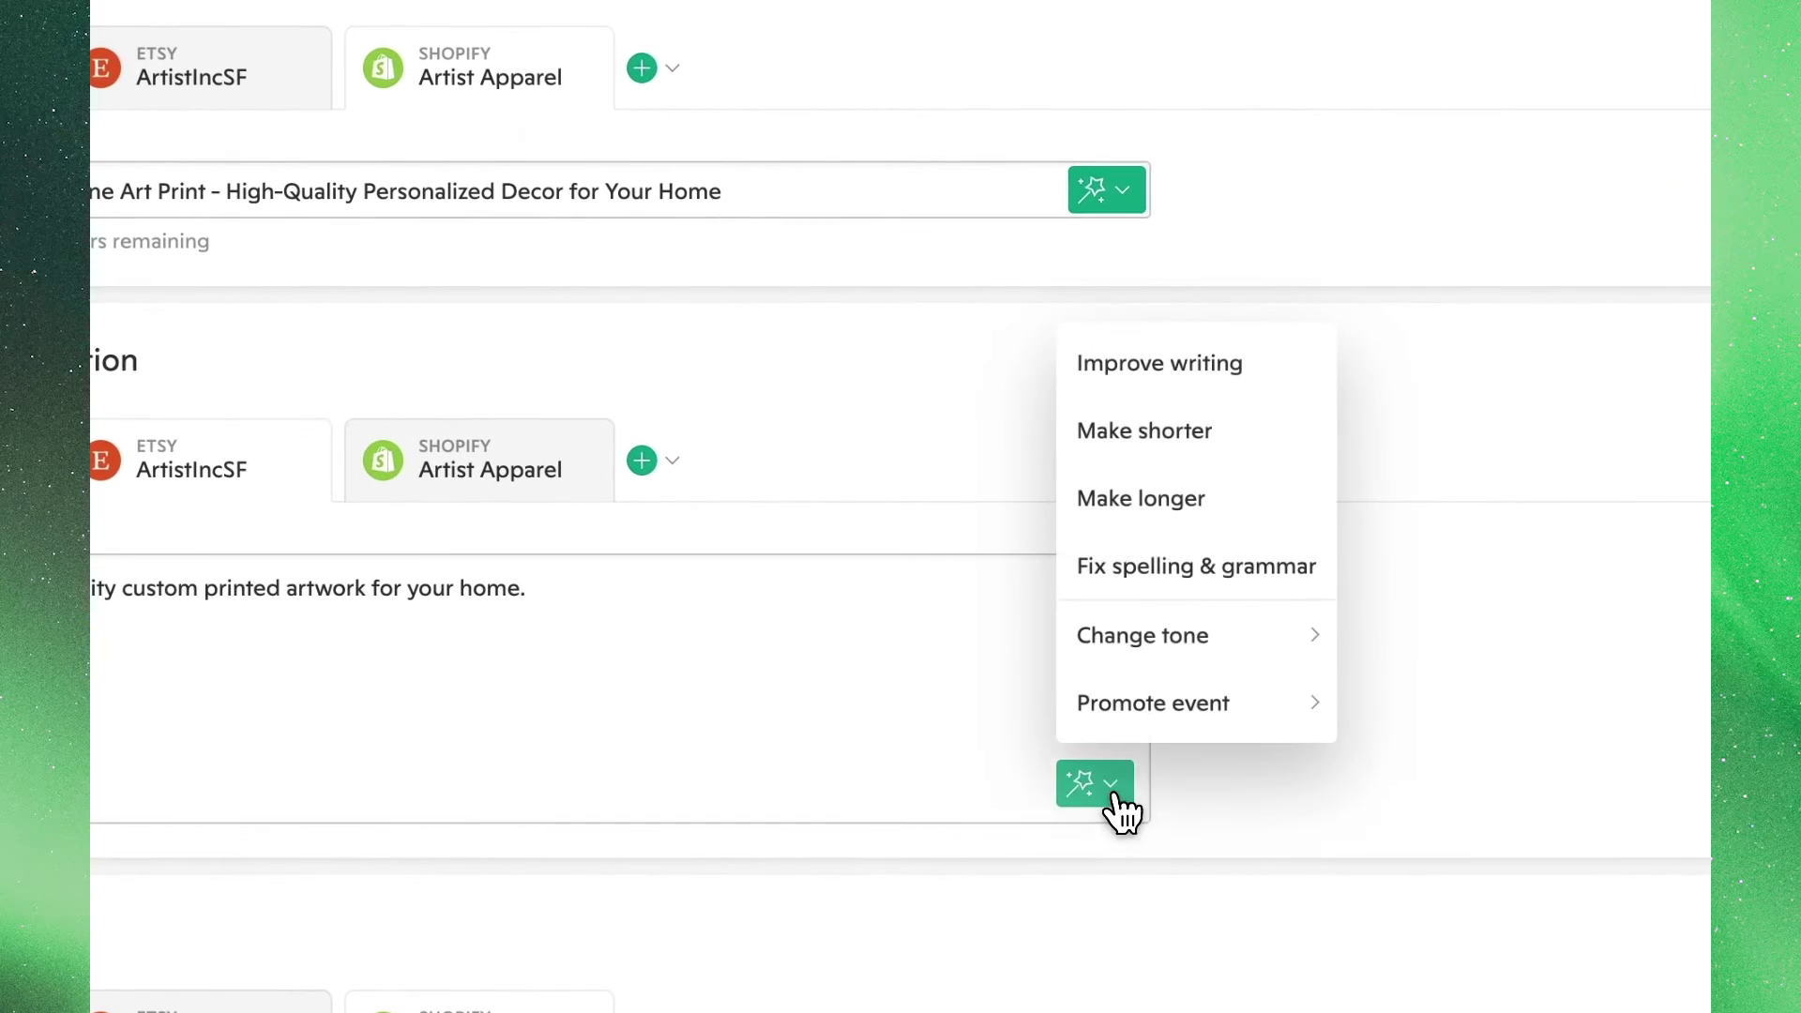
pyautogui.click(1216, 371)
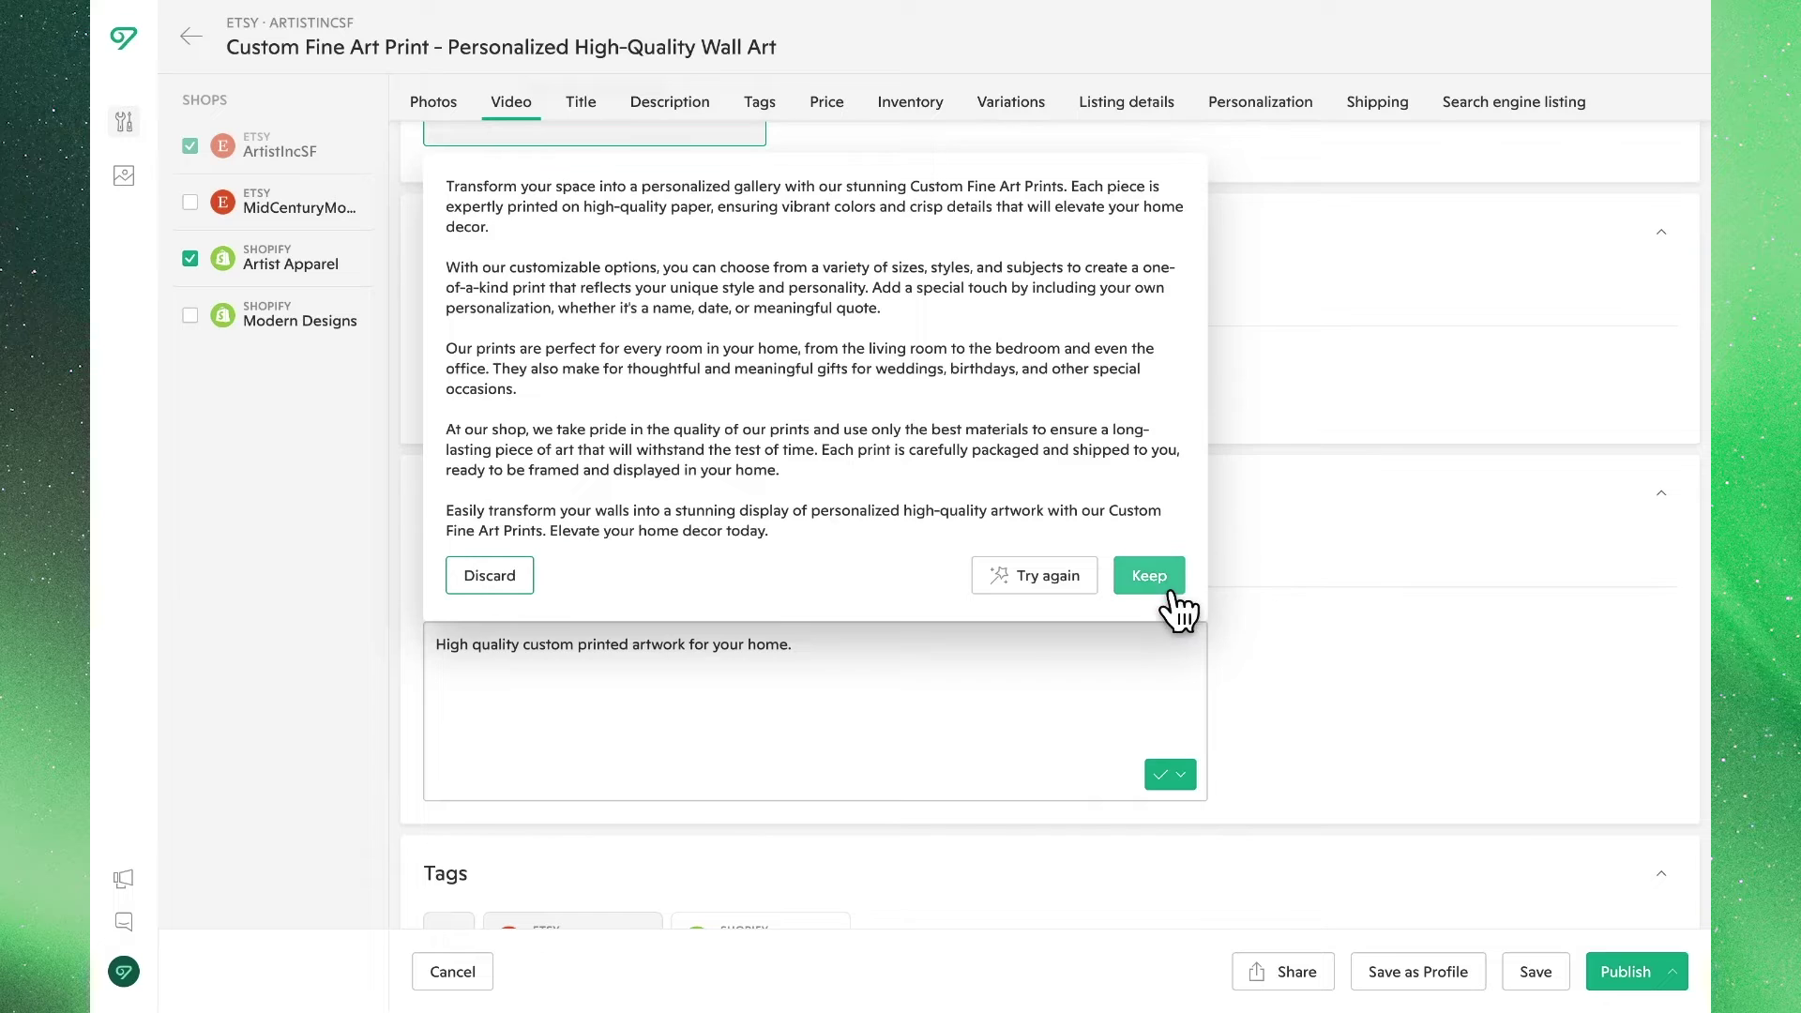
pyautogui.click(1164, 582)
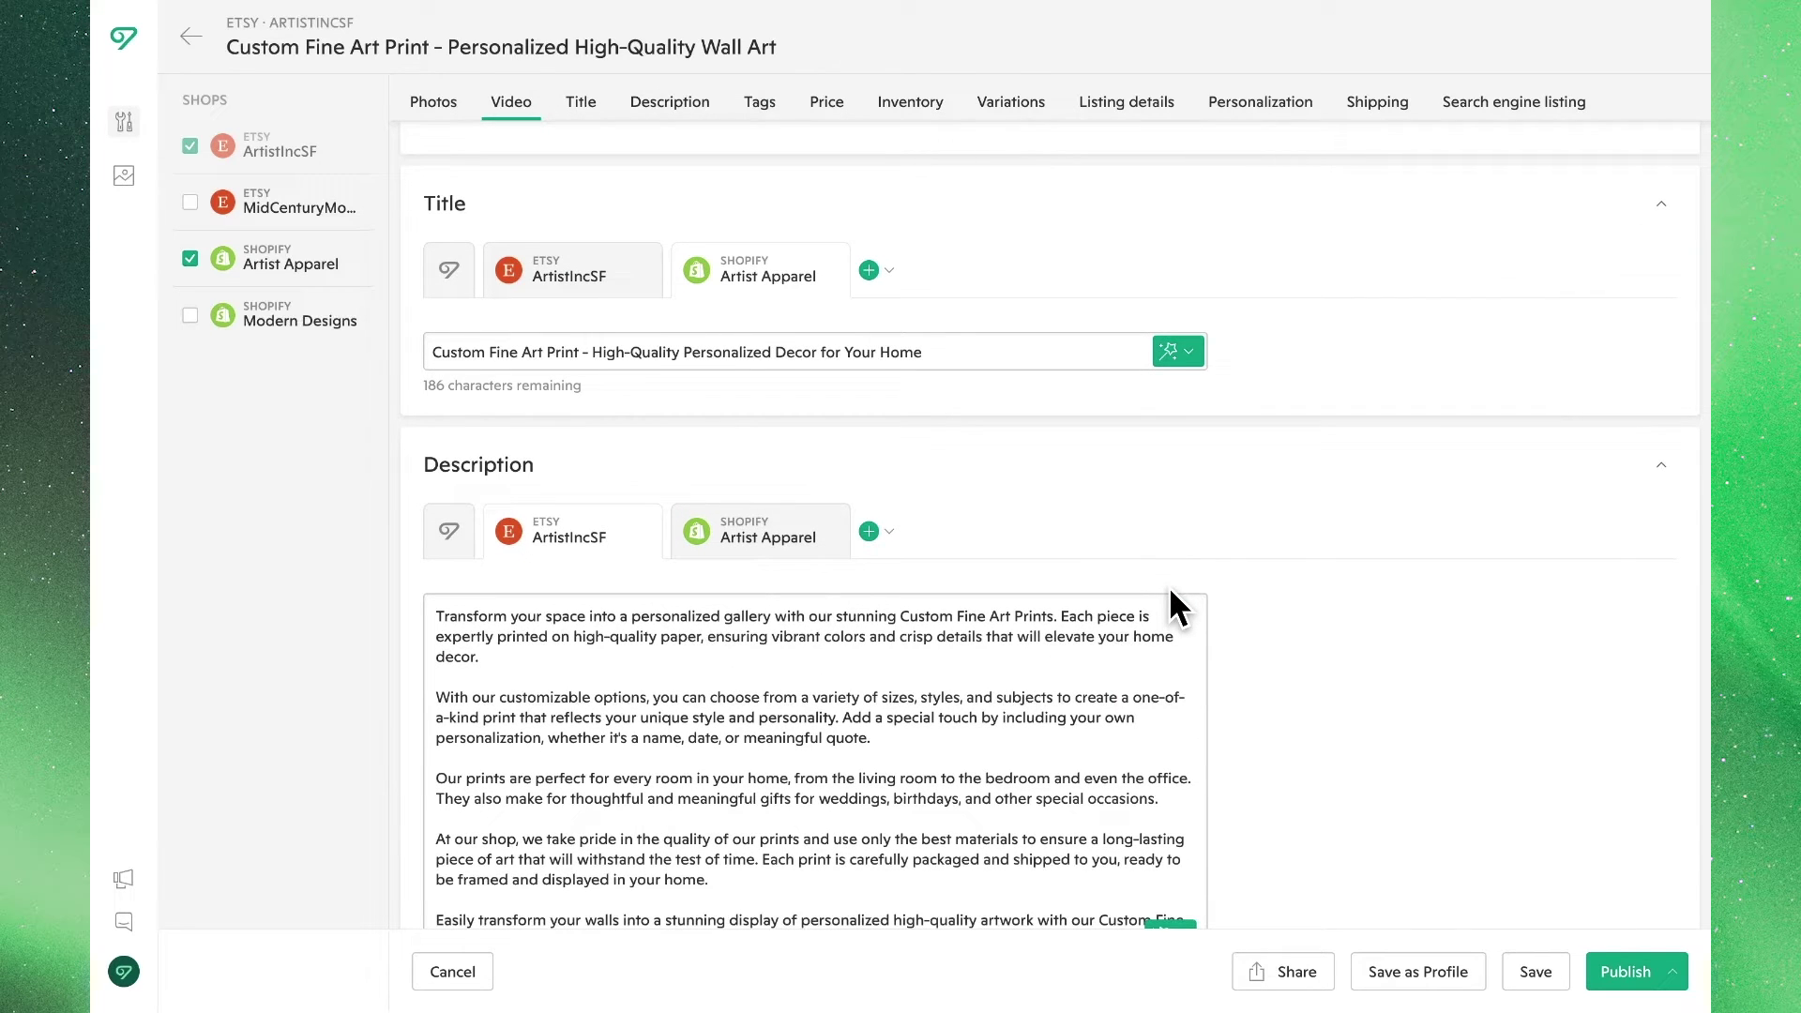
# - Browse the saved tag profiles of both shops in the shared tags settings without choosing one
pyautogui.scroll(-6, 1169, 588)
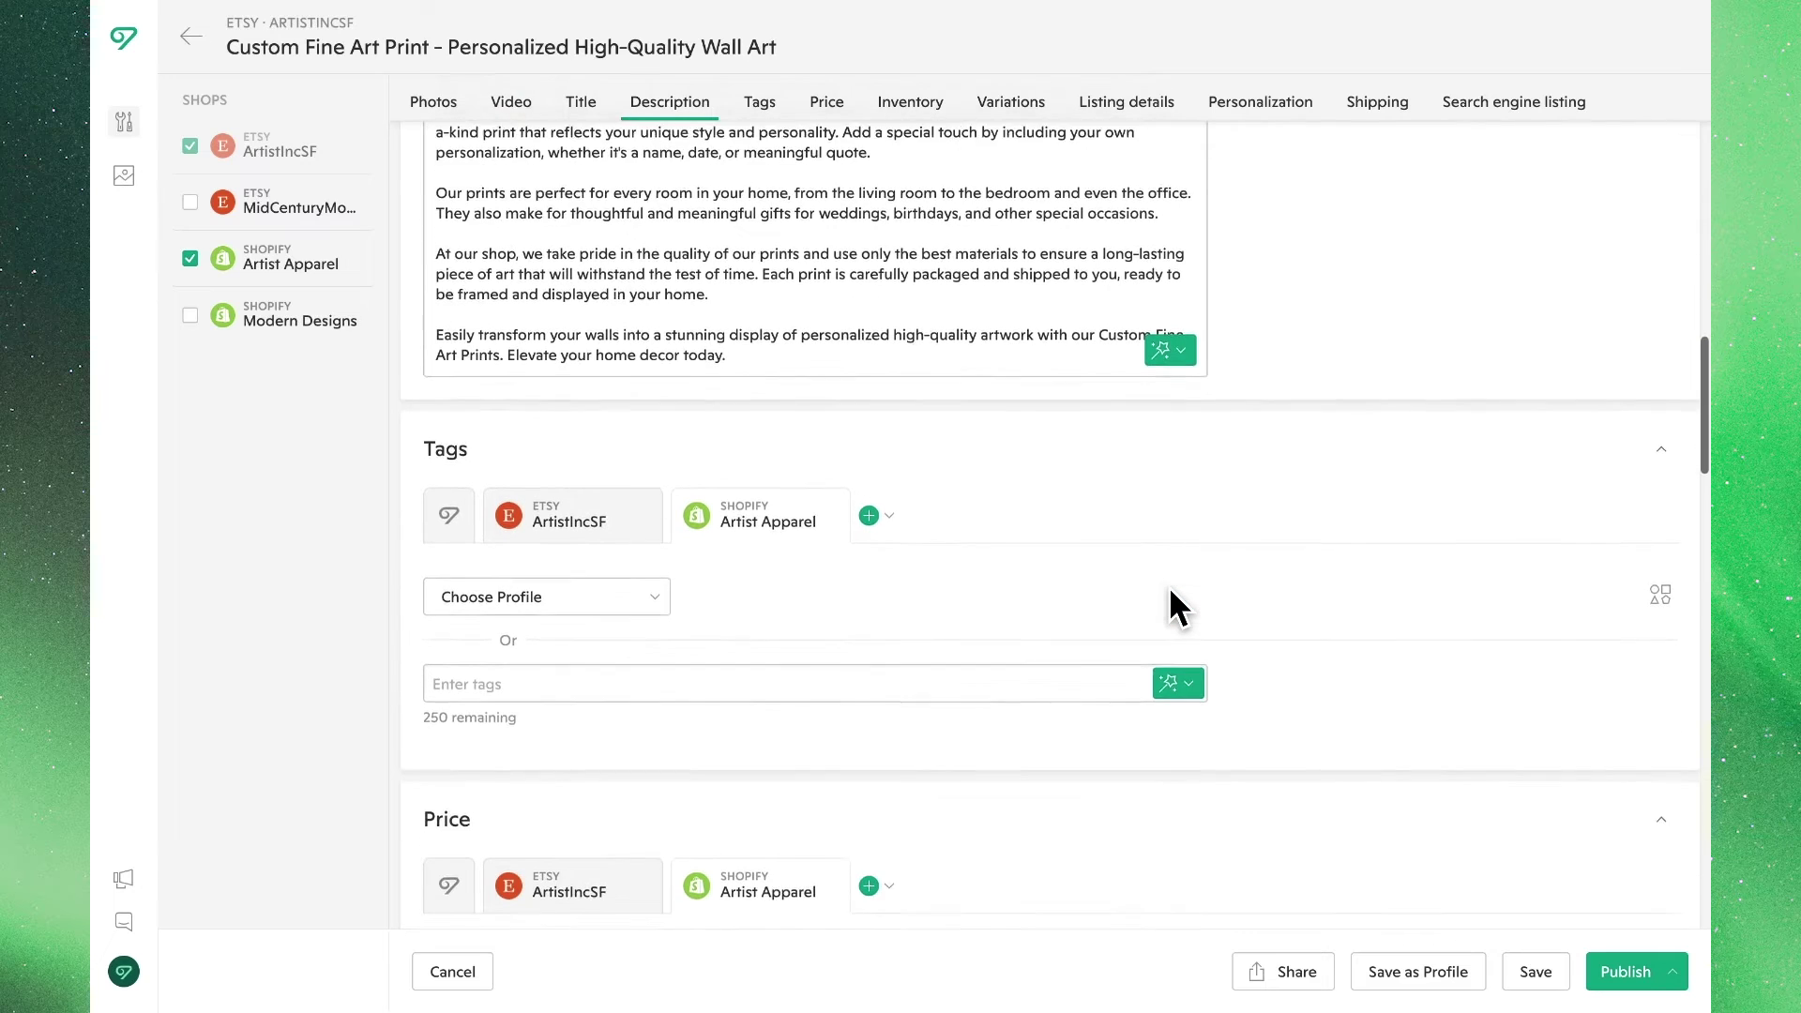
pyautogui.scroll(-1, 1169, 587)
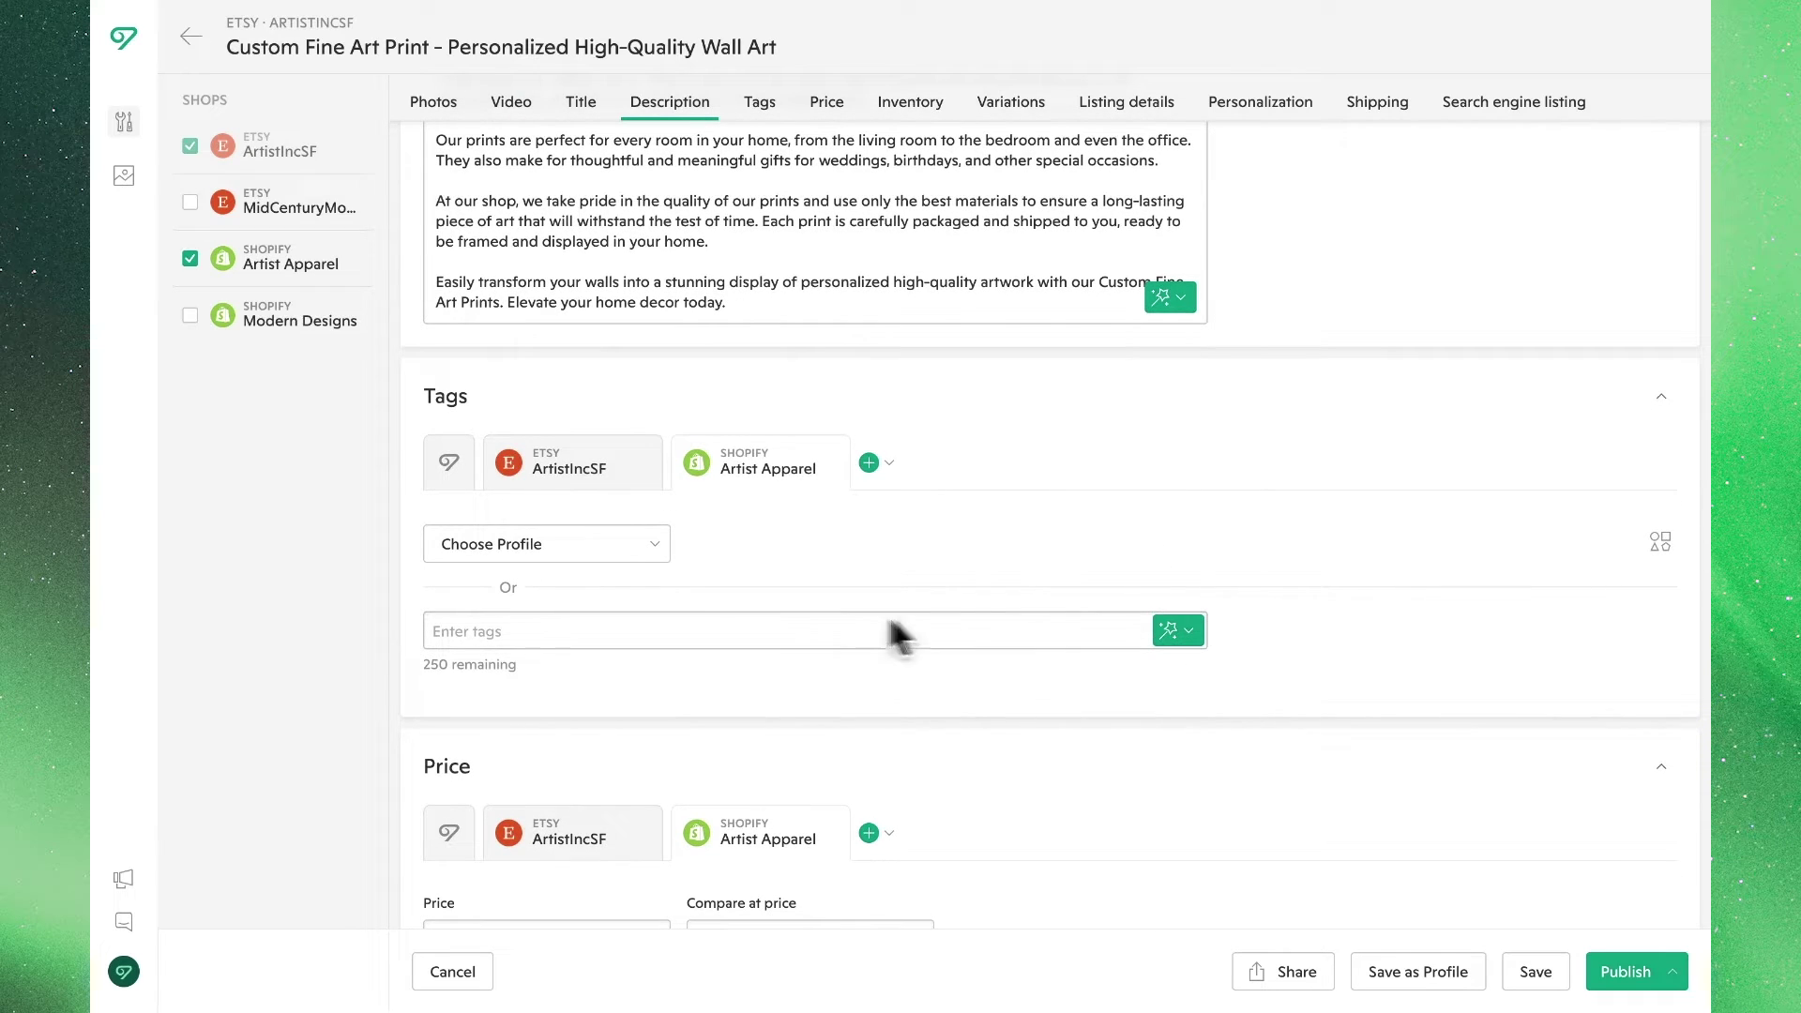
pyautogui.click(452, 467)
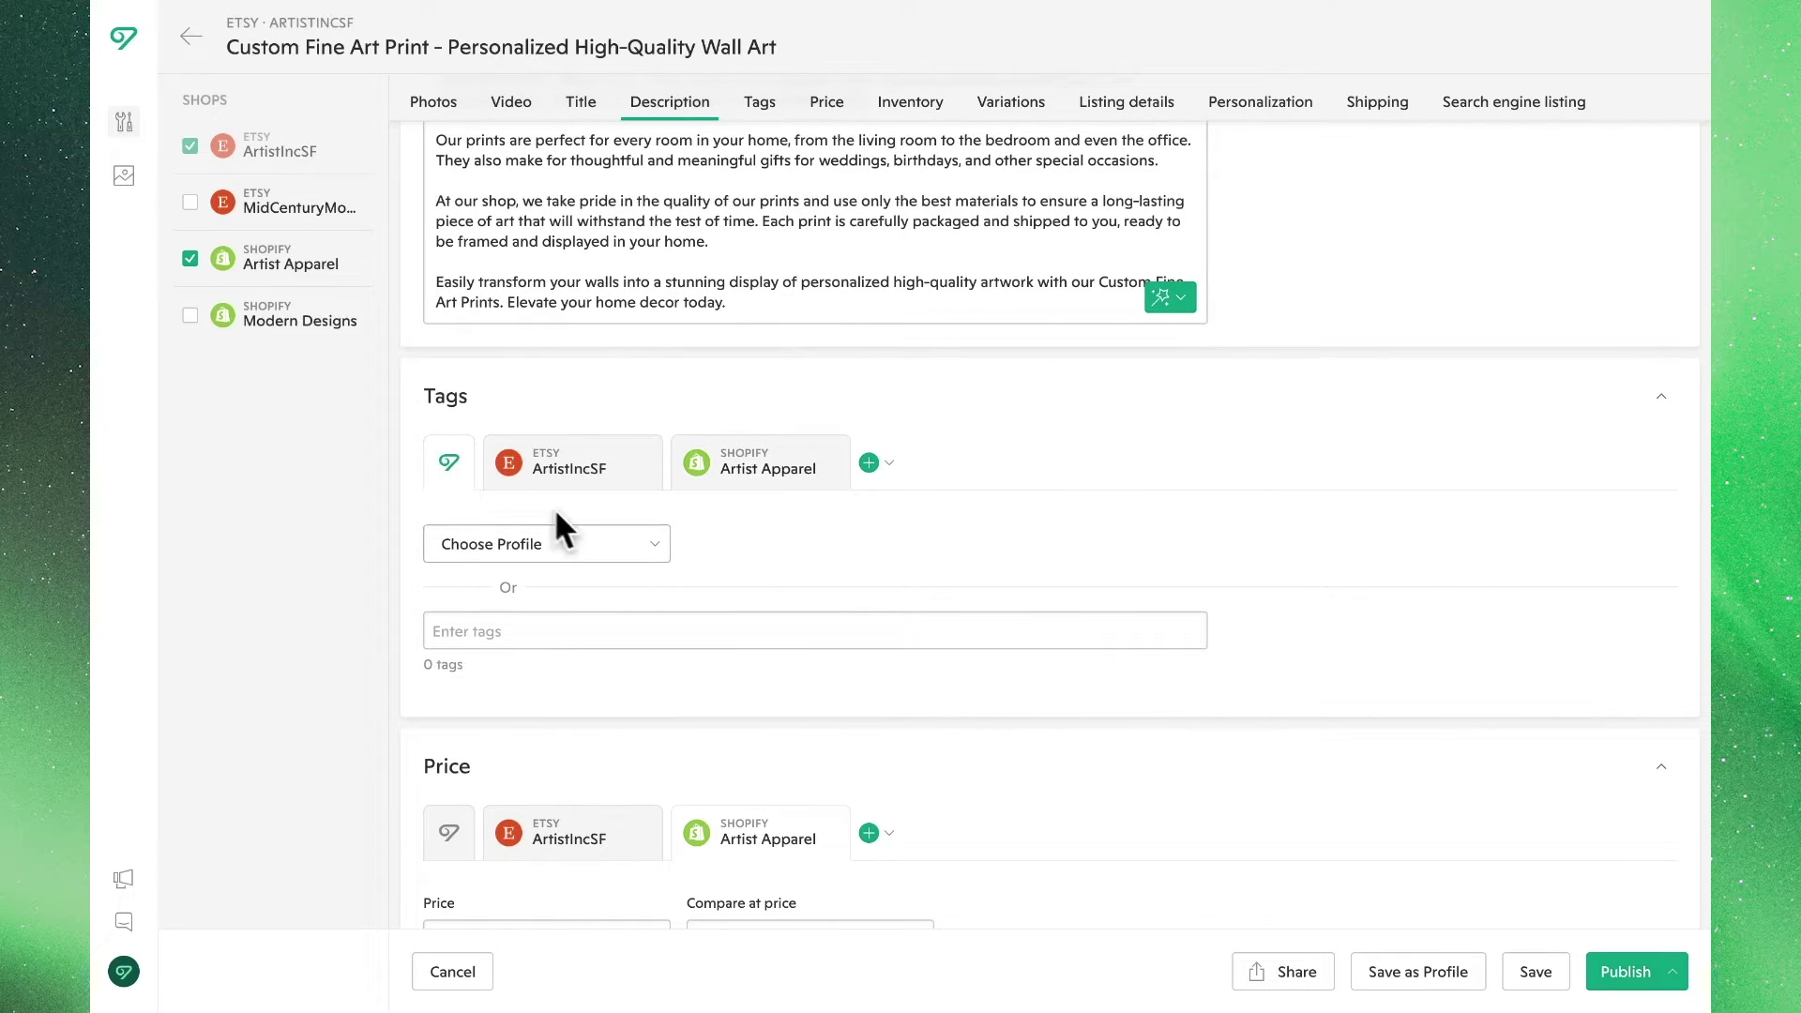
pyautogui.click(653, 546)
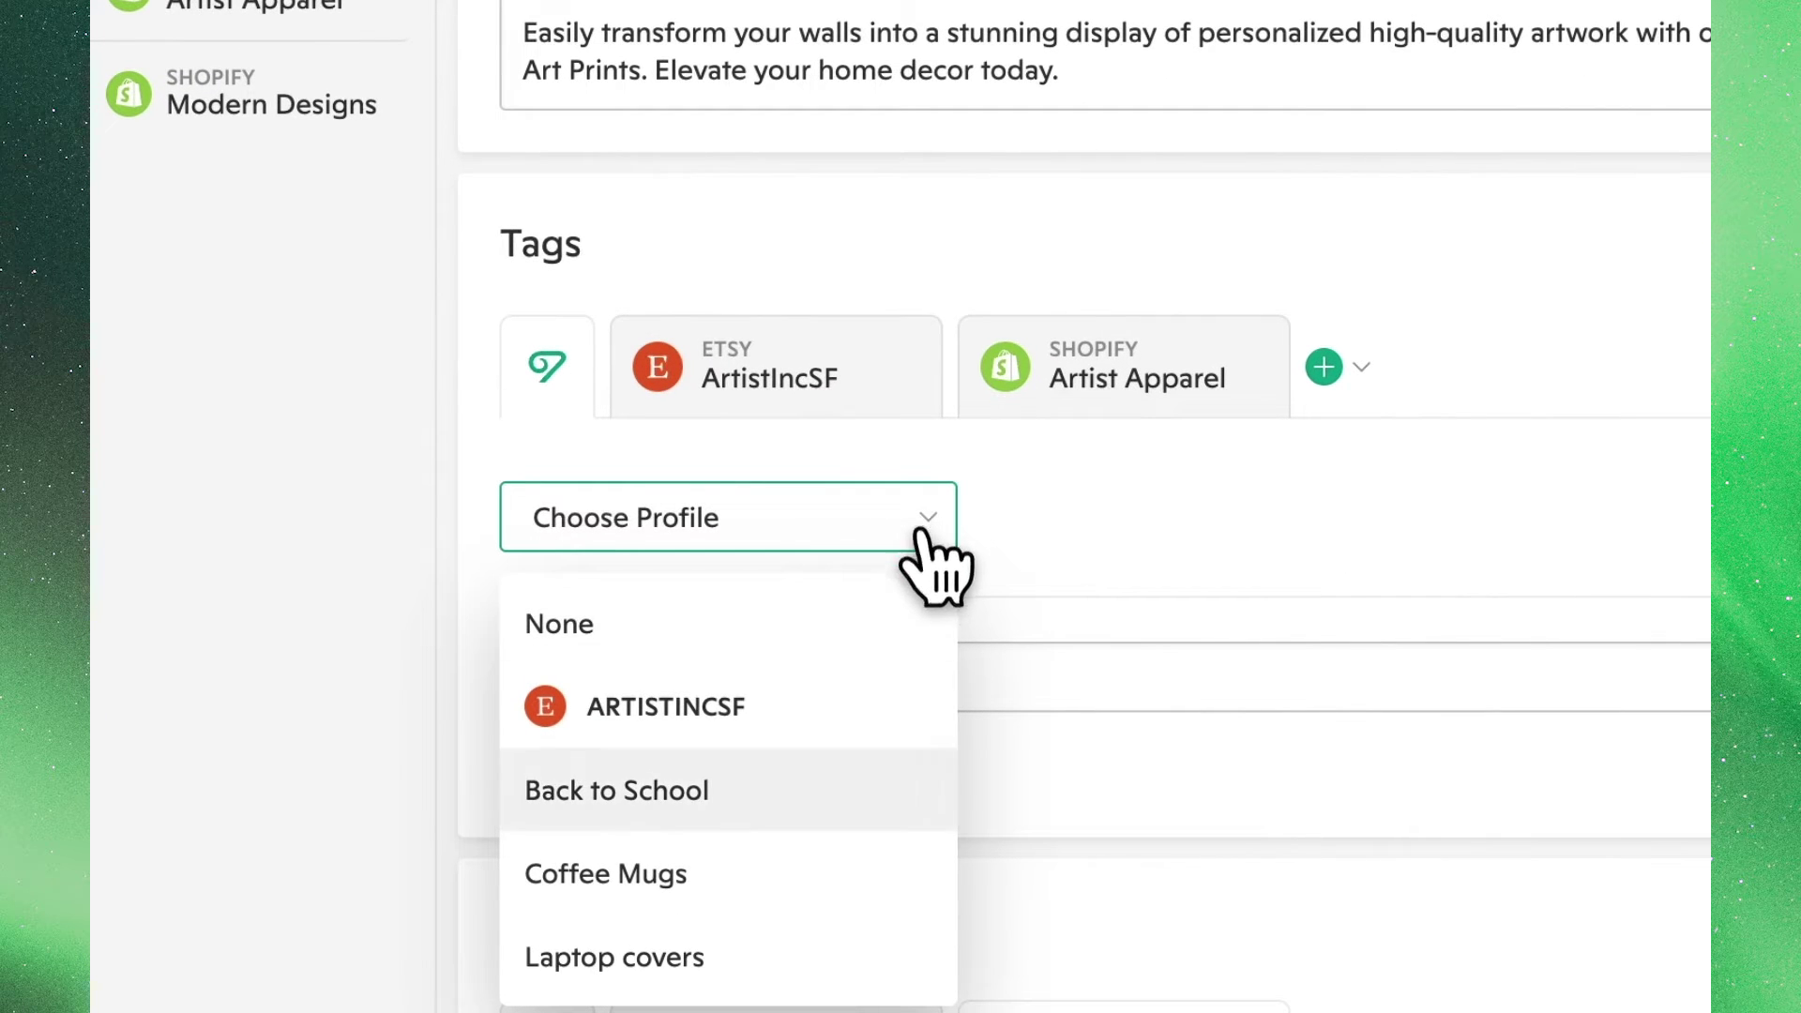
pyautogui.scroll(-6, 890, 756)
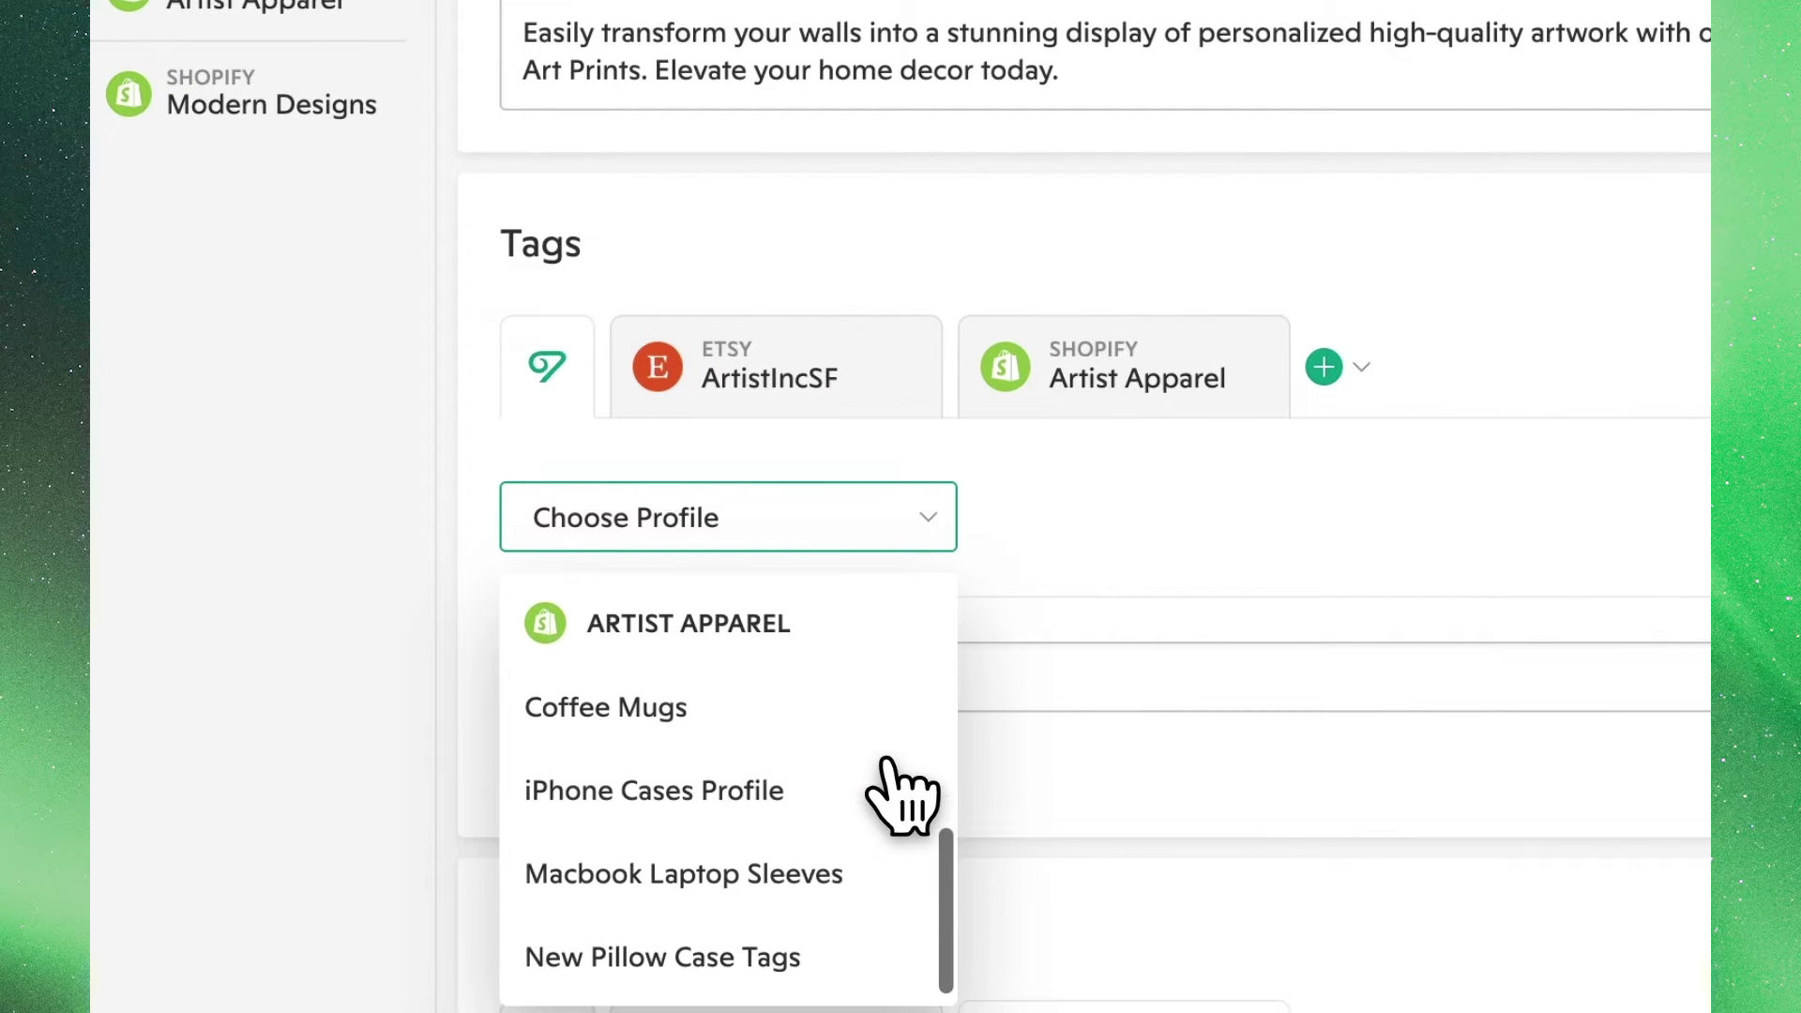
pyautogui.click(938, 522)
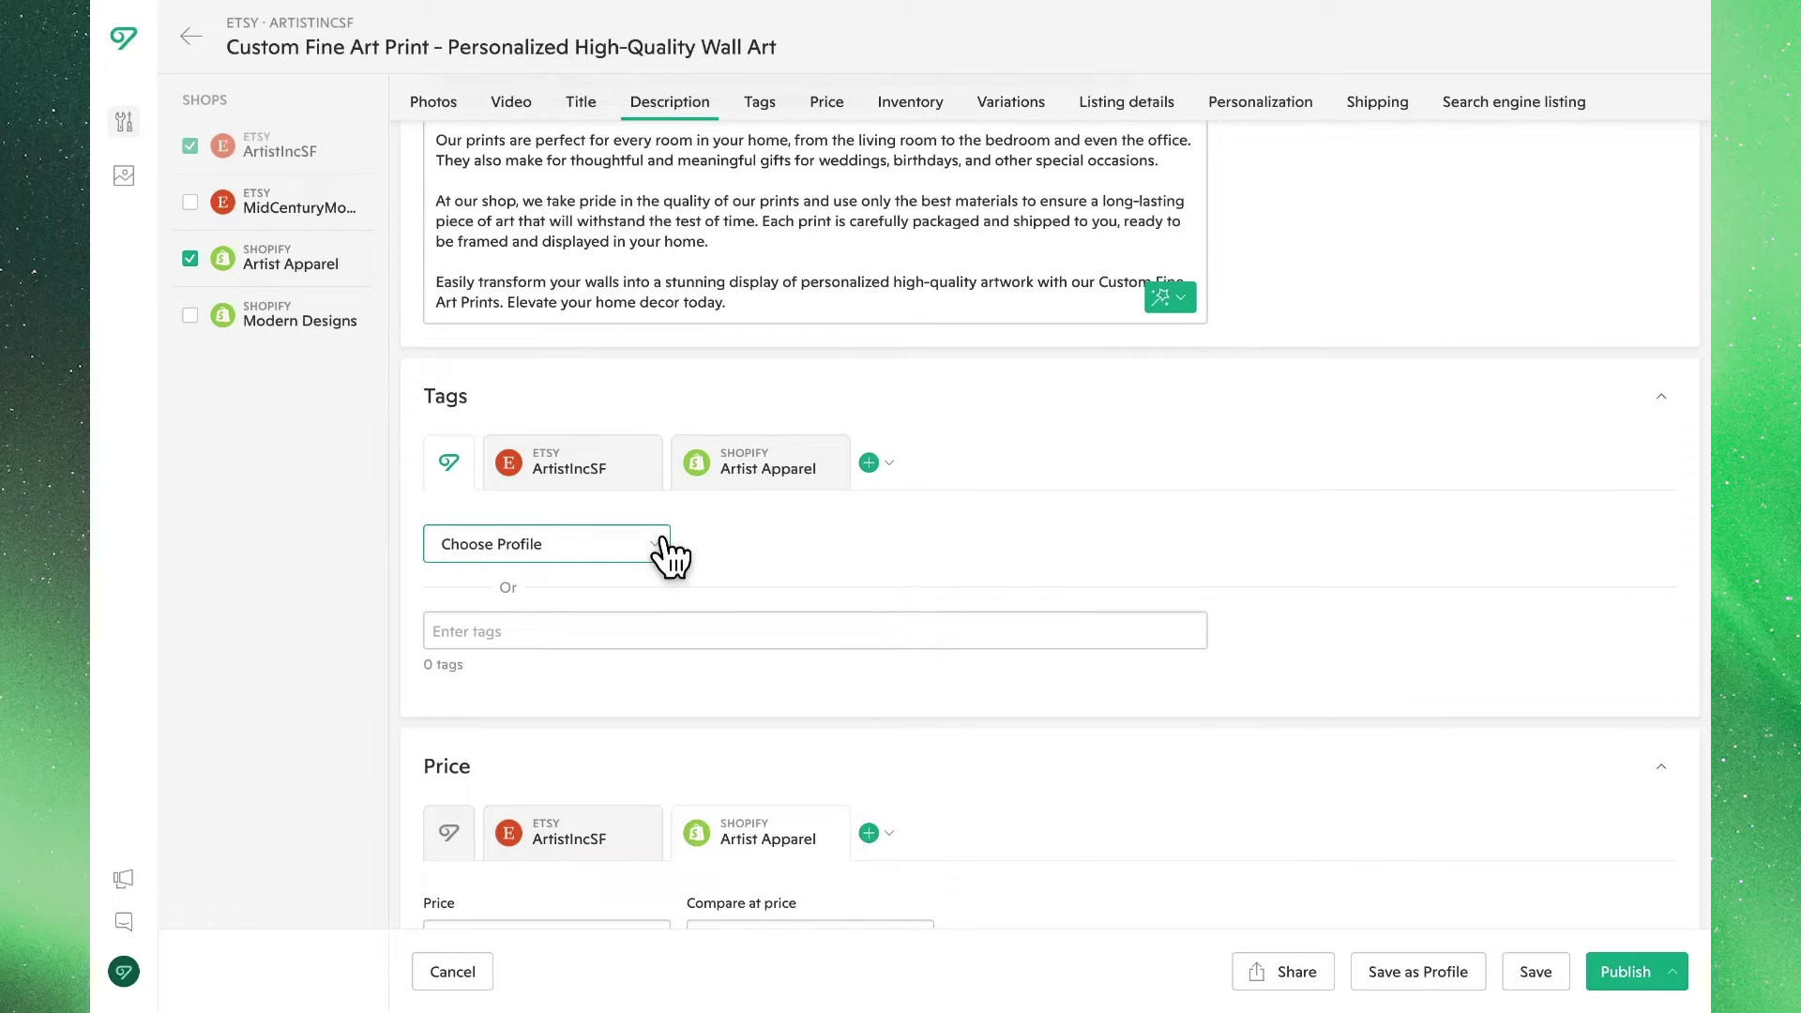
# - Generate suggested tags for the Etsy ArtistIncSF listing and keep the whole set
pyautogui.click(660, 478)
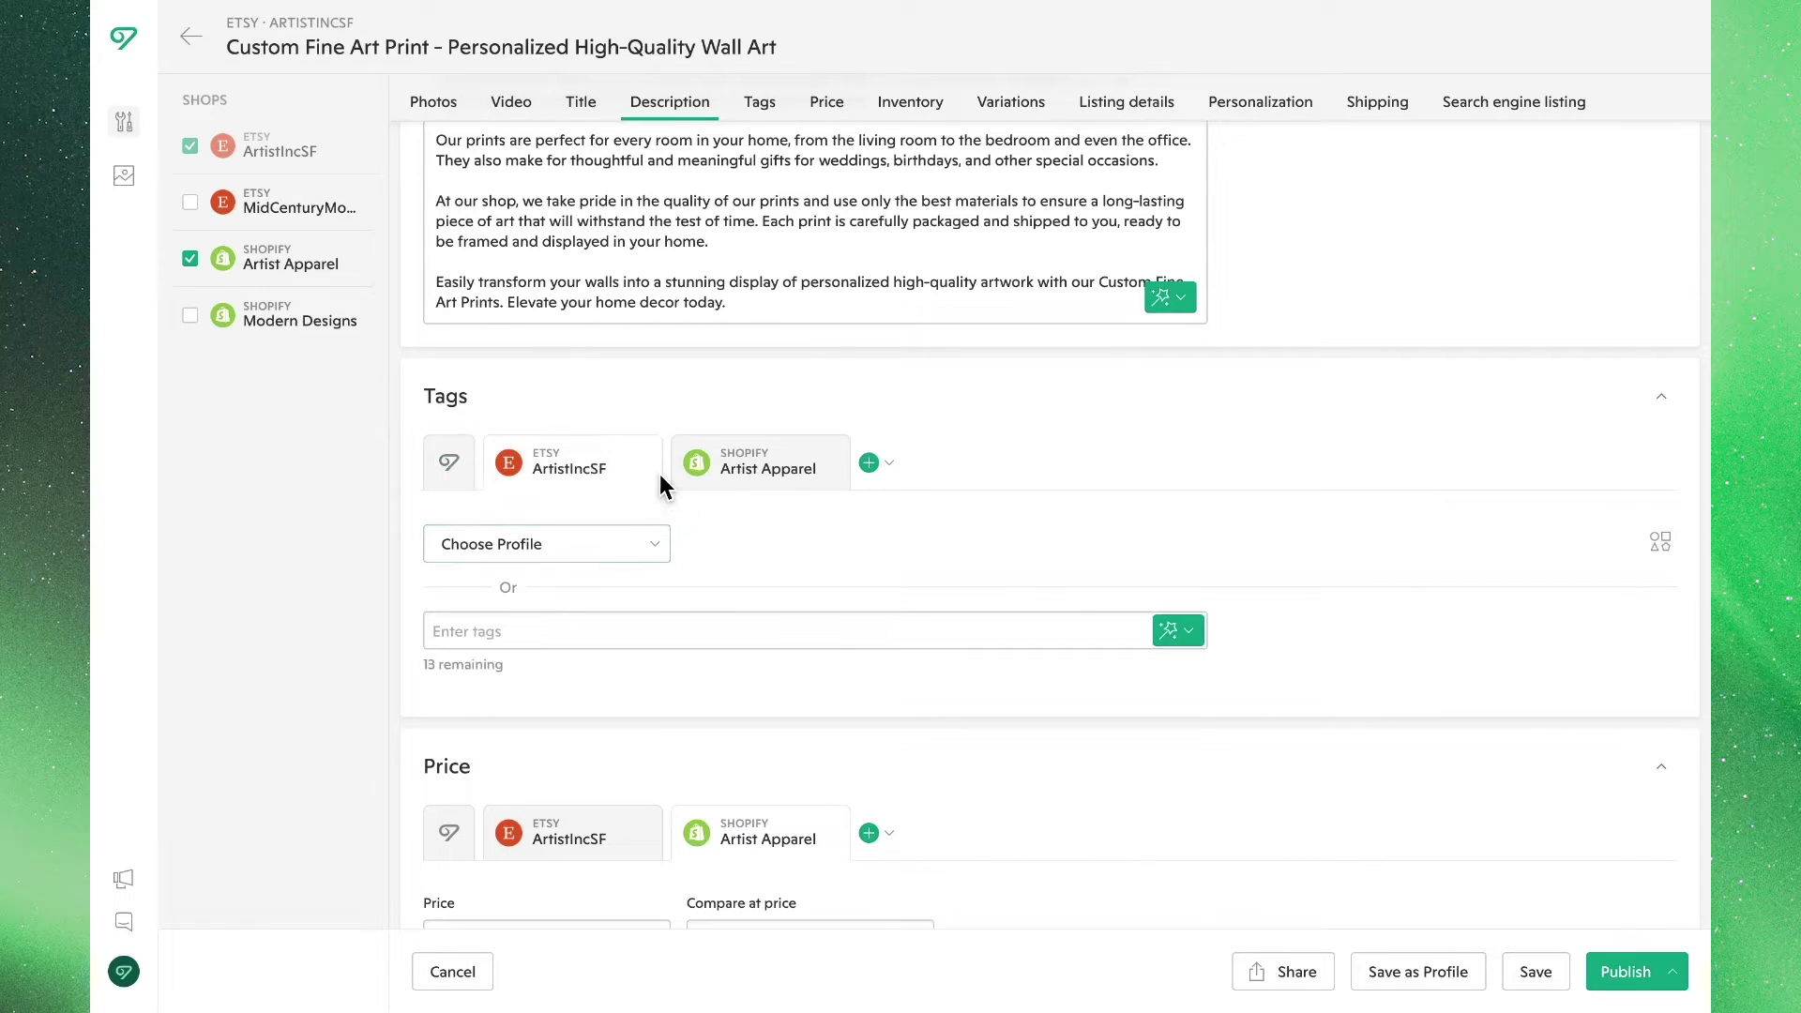
pyautogui.click(1094, 622)
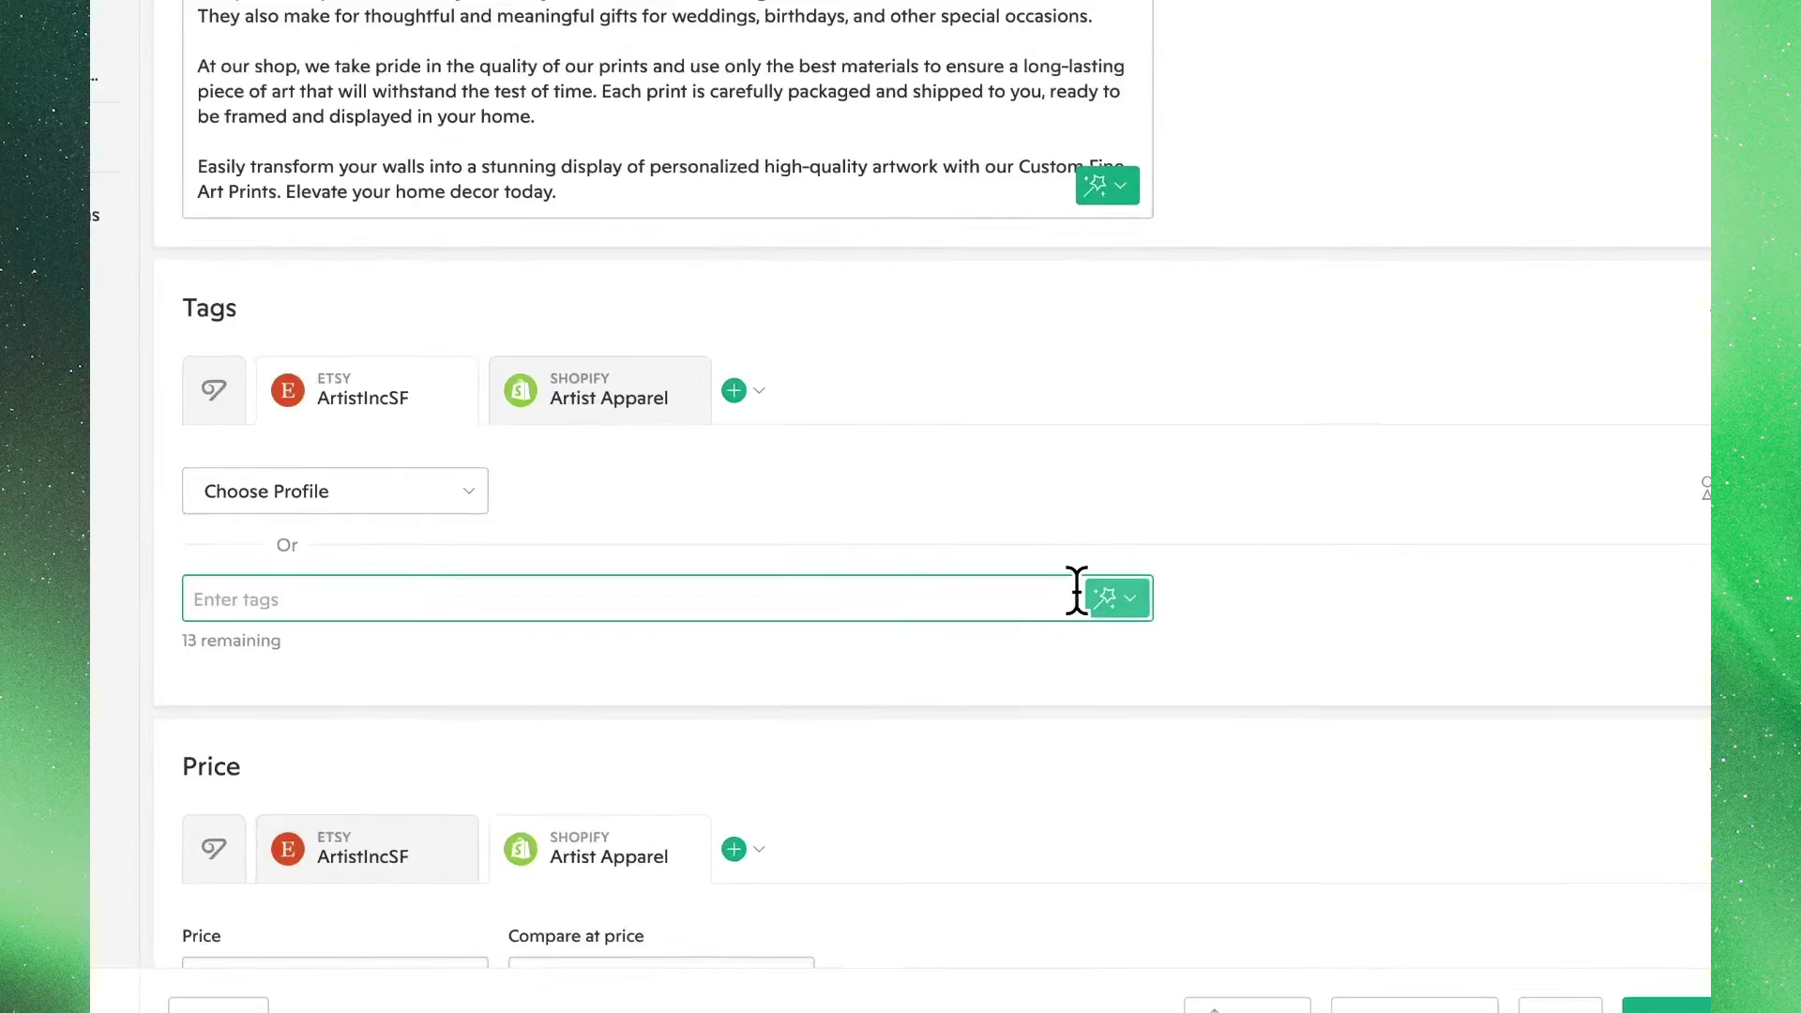
pyautogui.click(1171, 631)
pyautogui.click(1051, 621)
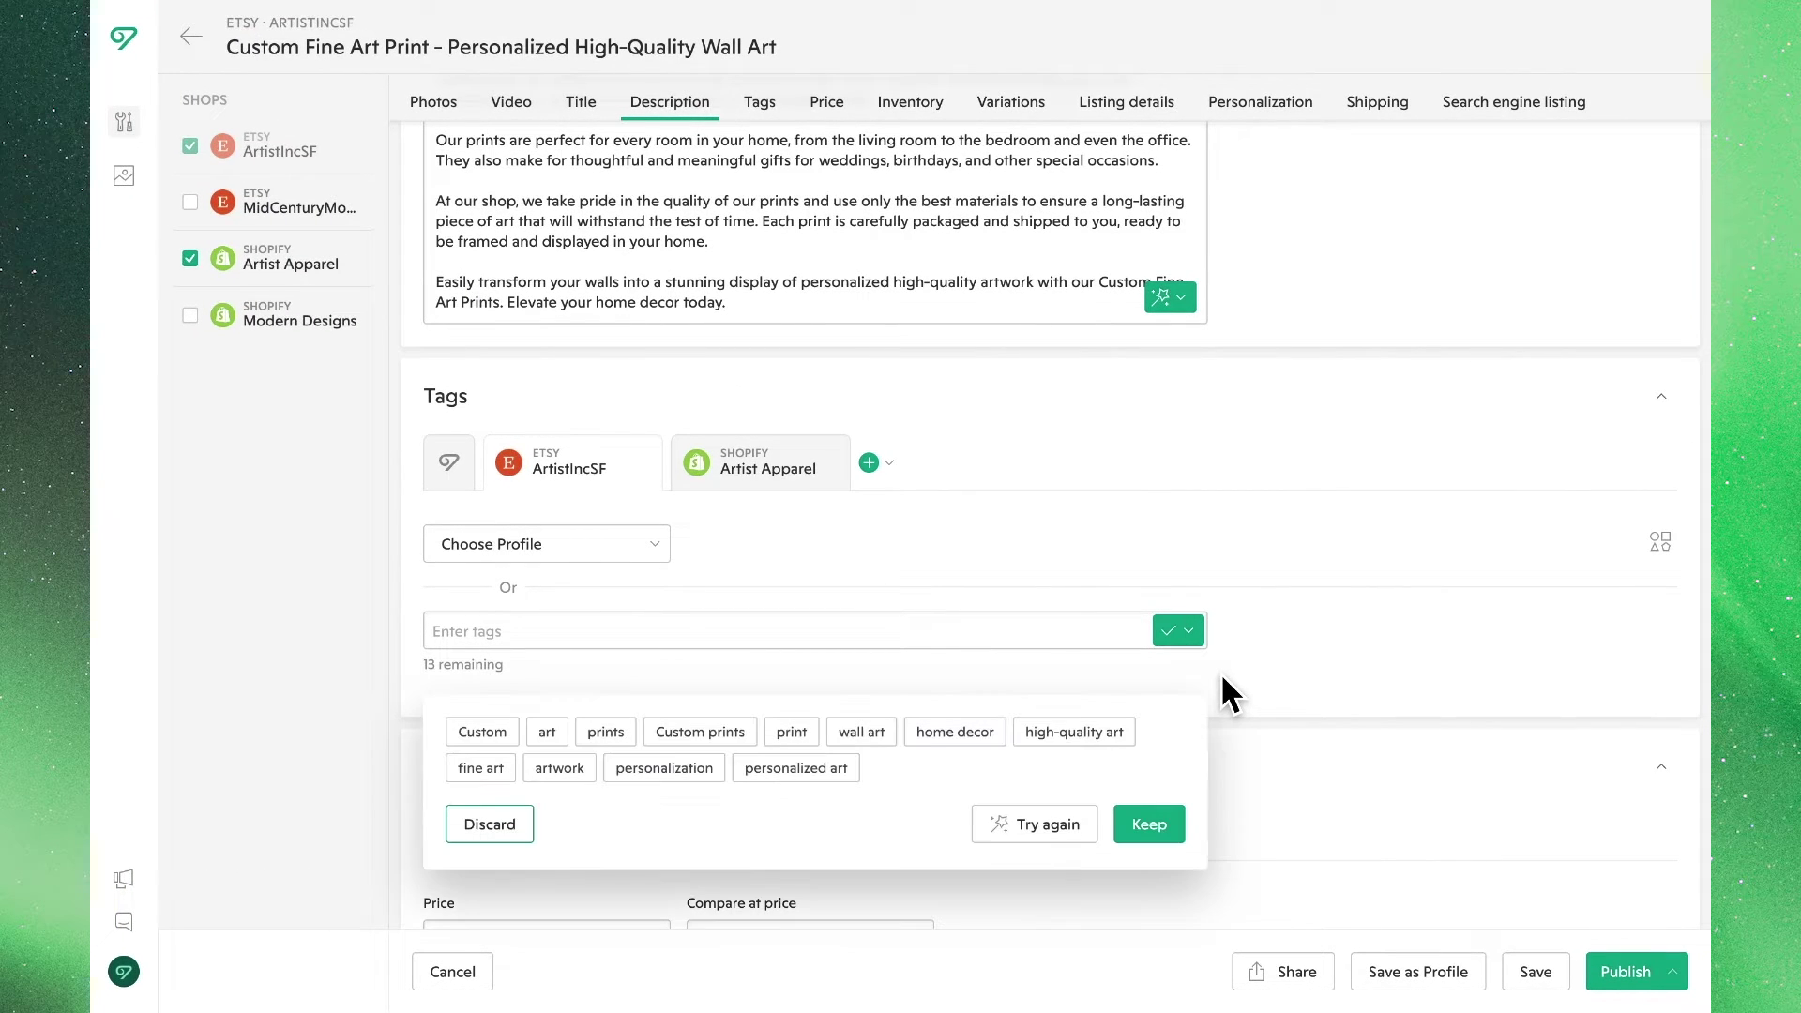
pyautogui.click(1163, 825)
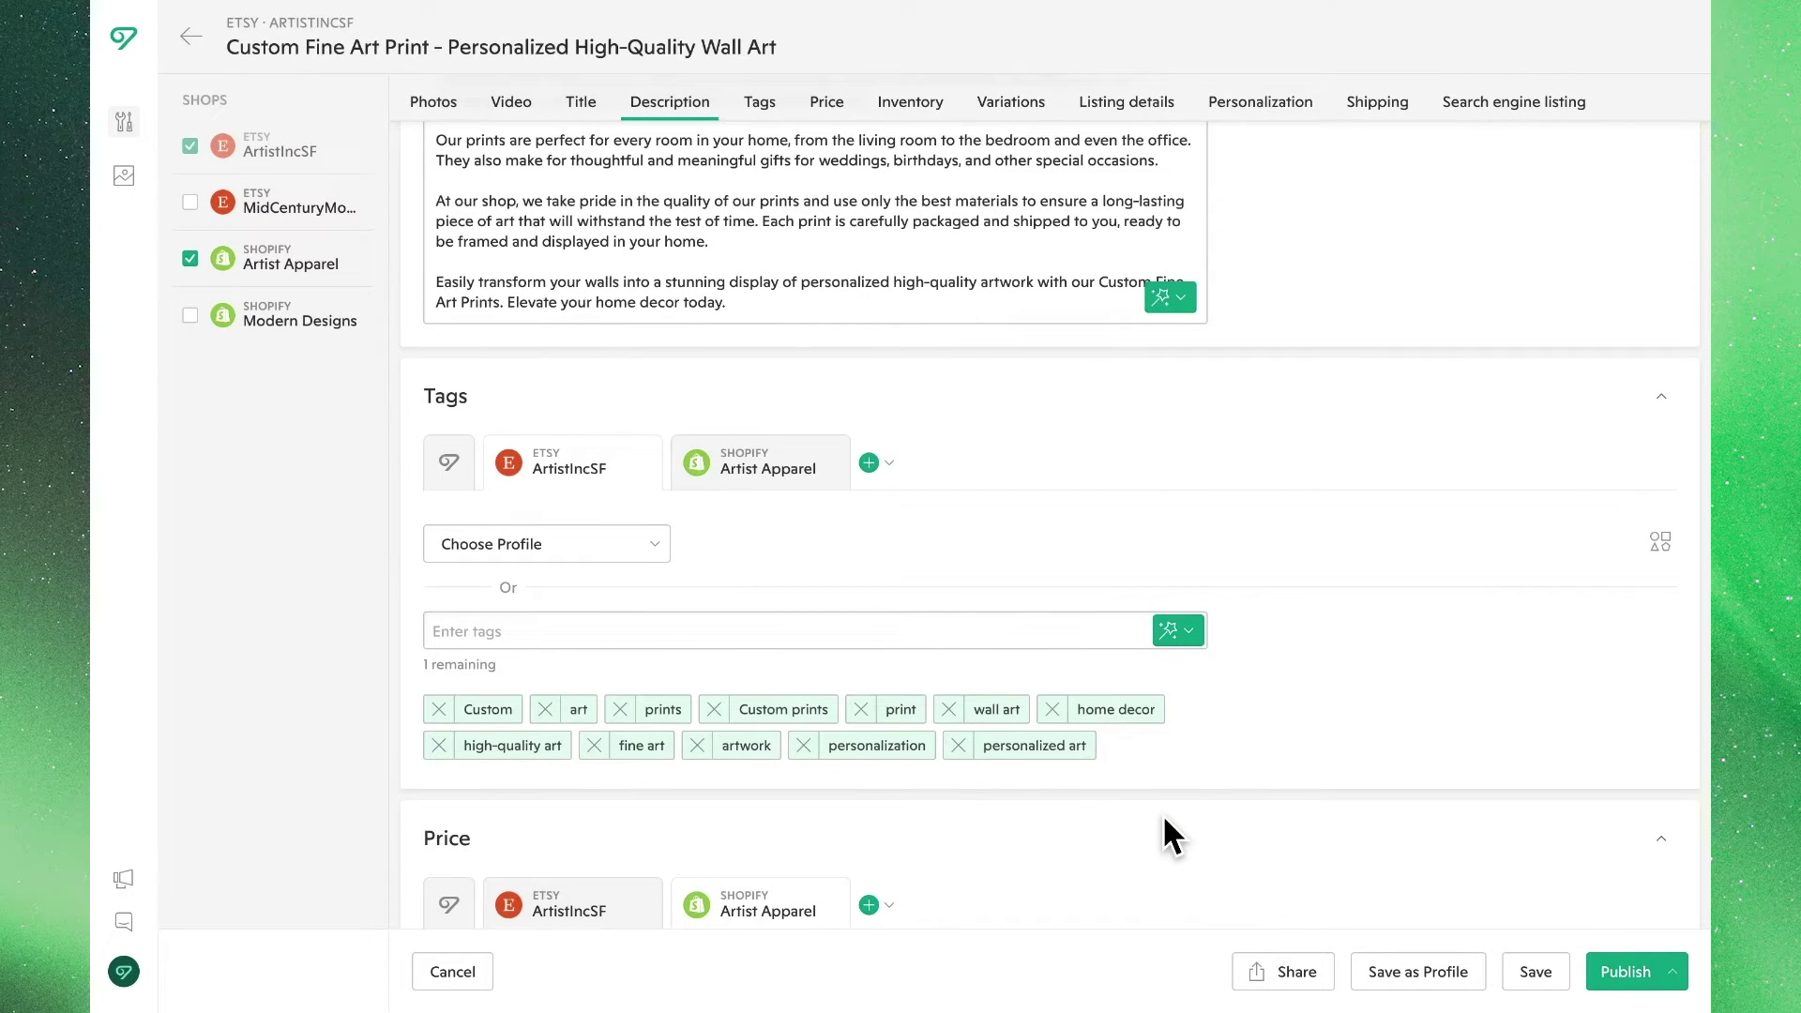
# - Set the price shared by all shops to 29.99
pyautogui.scroll(-4, 1163, 814)
pyautogui.scroll(-1, 1163, 813)
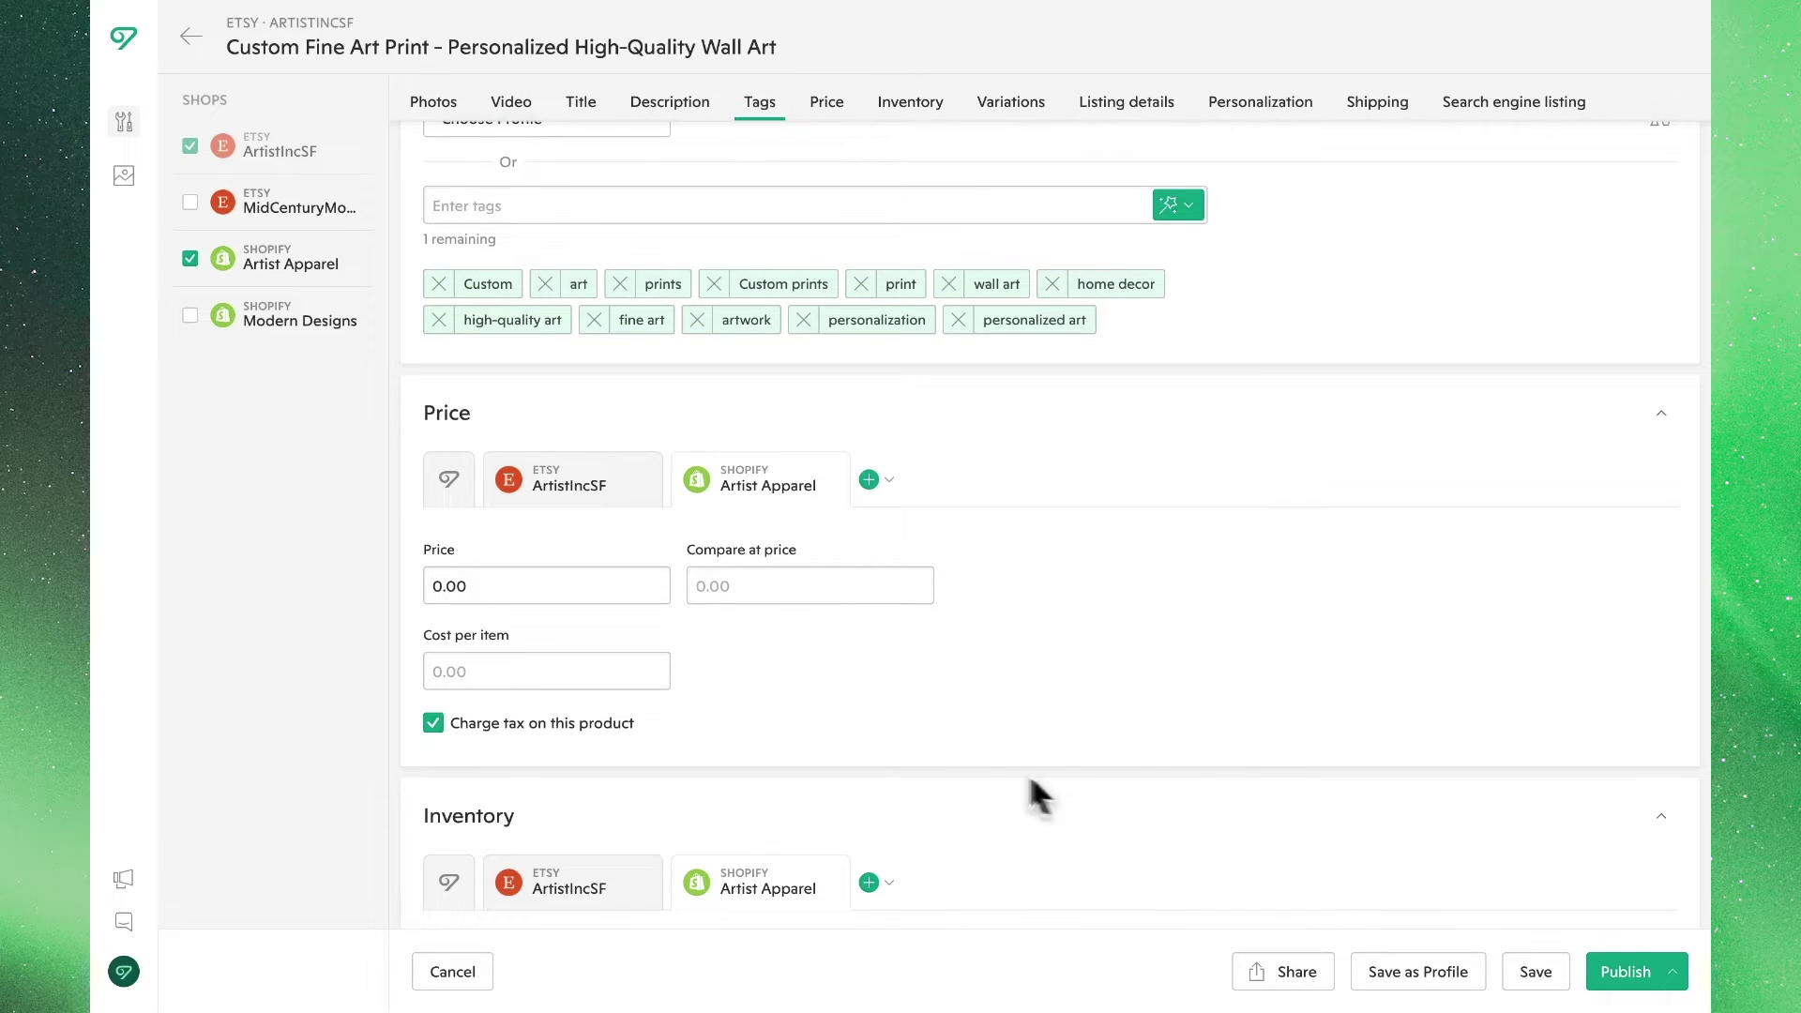
pyautogui.click(627, 483)
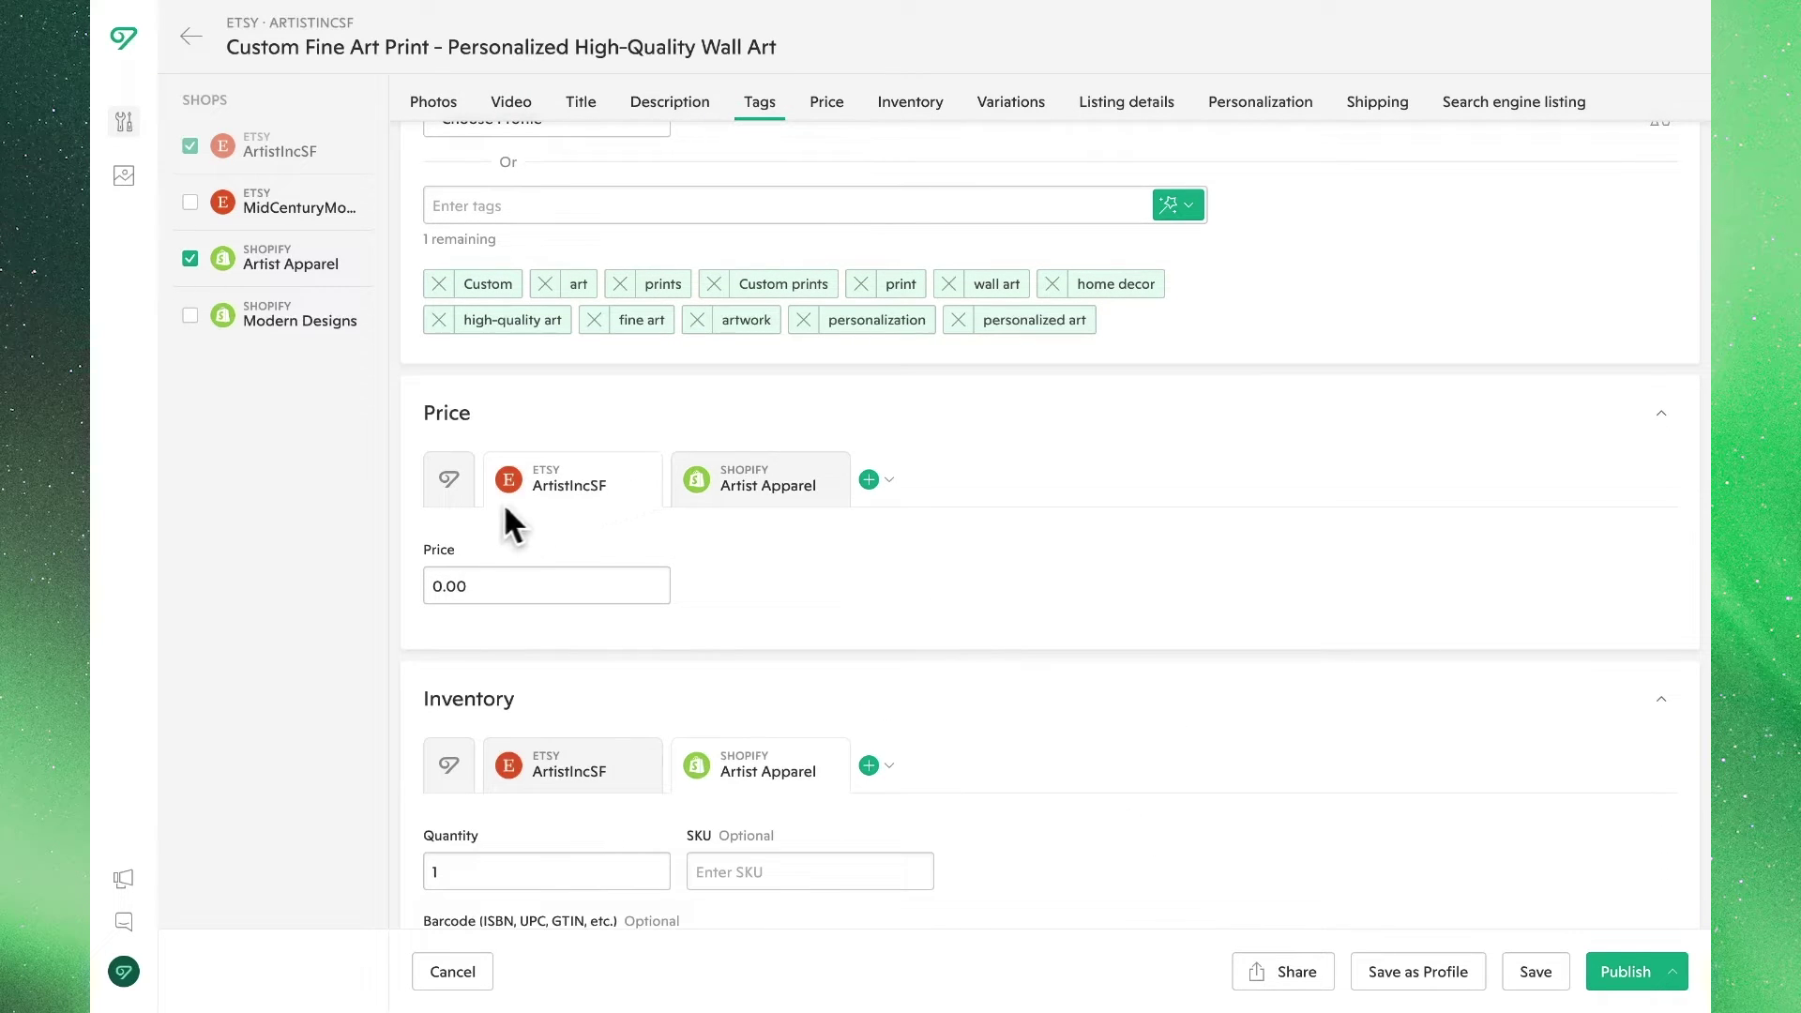
pyautogui.click(459, 498)
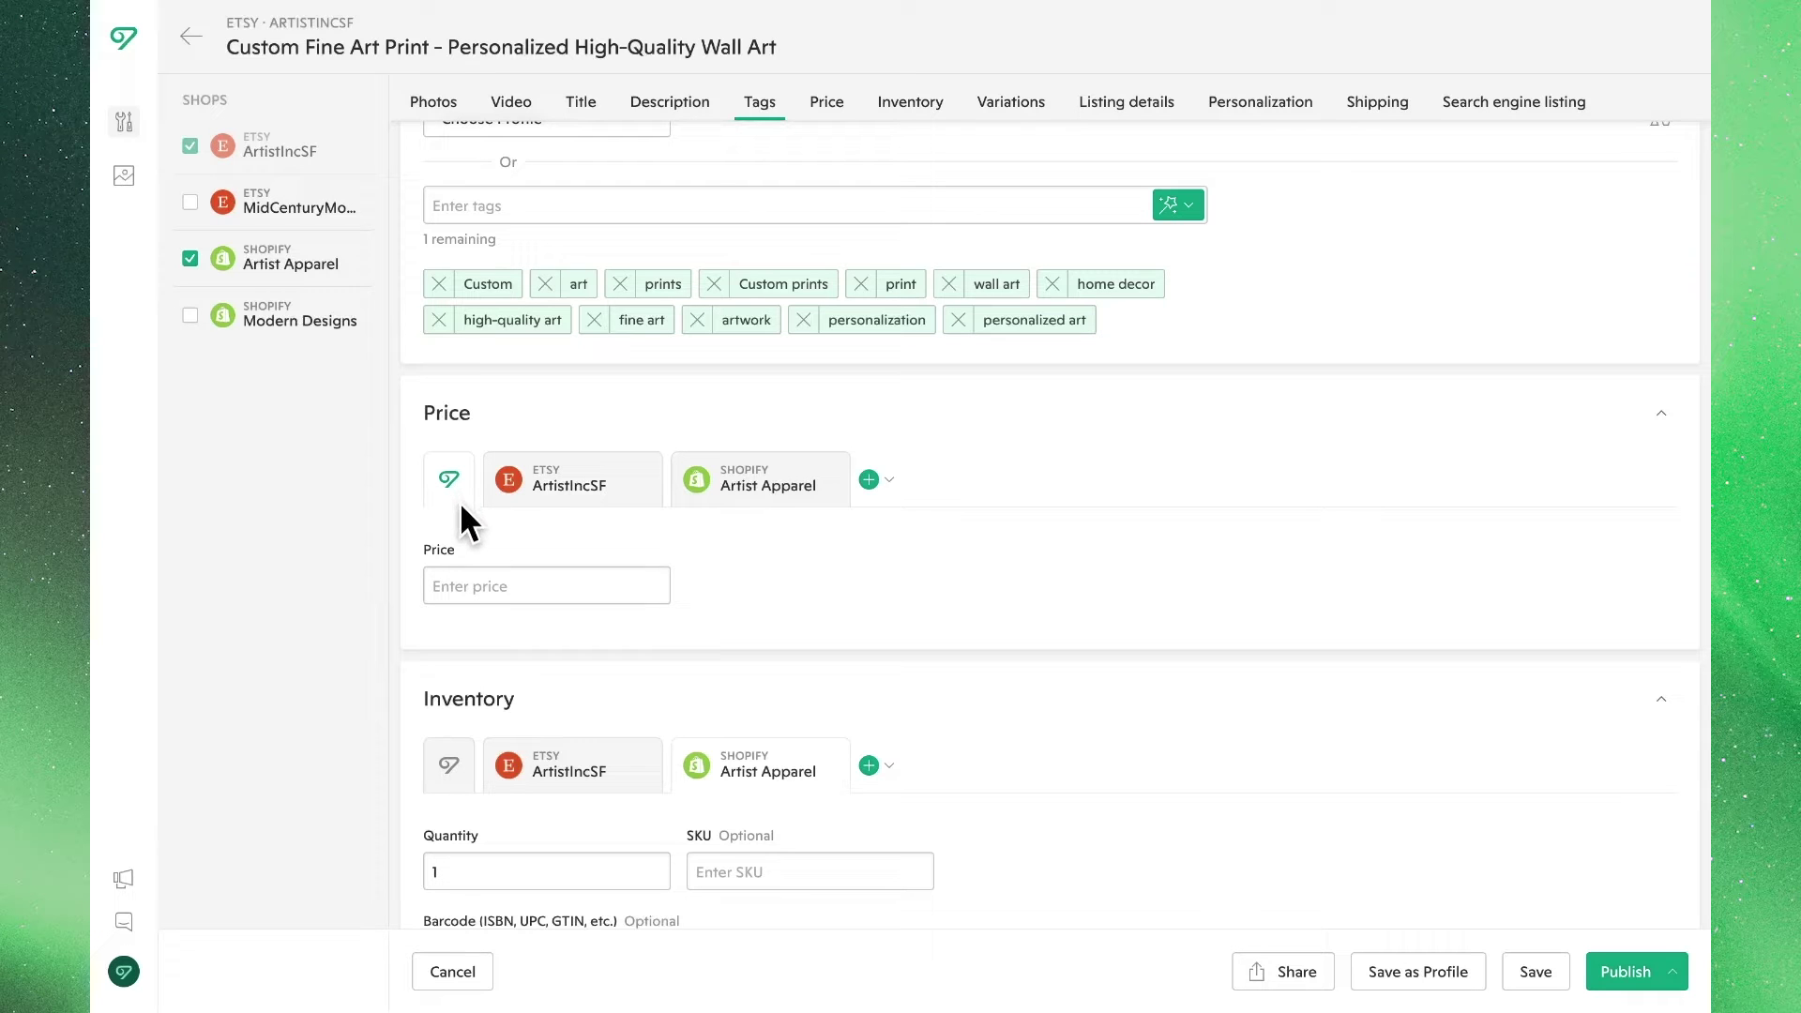
pyautogui.click(476, 587)
pyautogui.write('29.99')
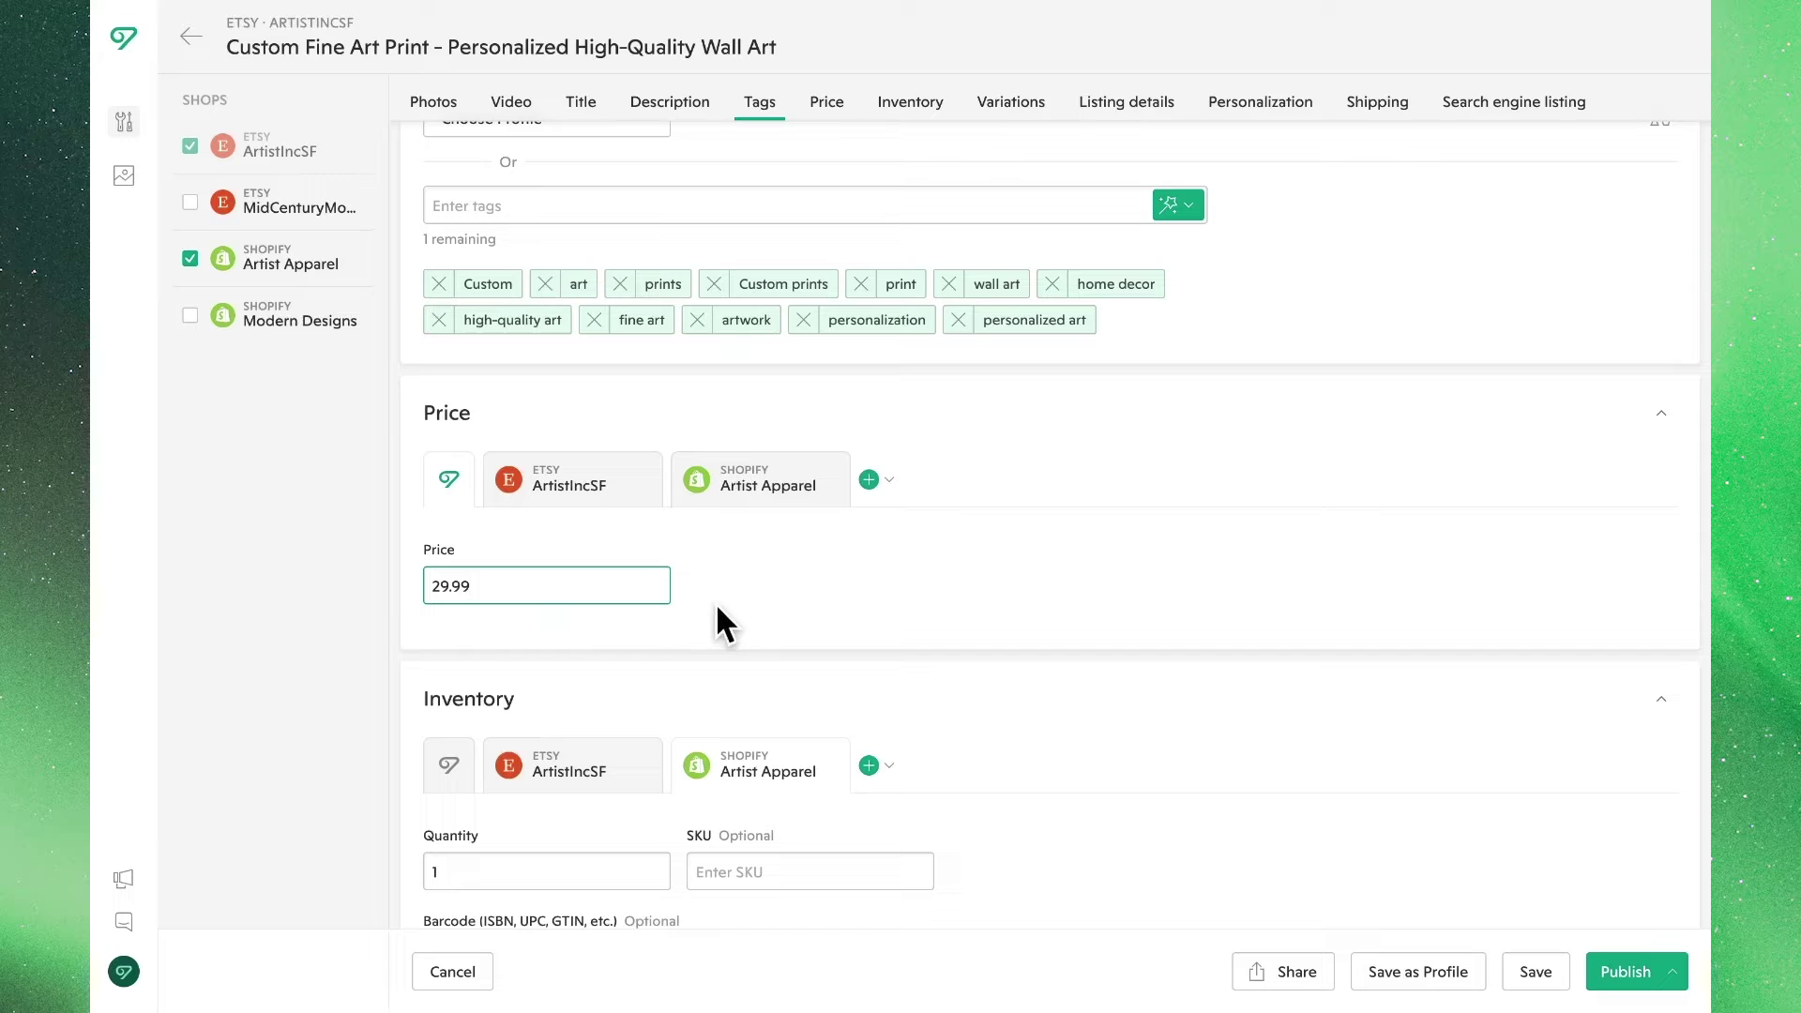
# - Set the Shopify Artist Apparel compare-at price to 45.99 and its cost per item to 10.99
pyautogui.click(616, 499)
pyautogui.click(695, 512)
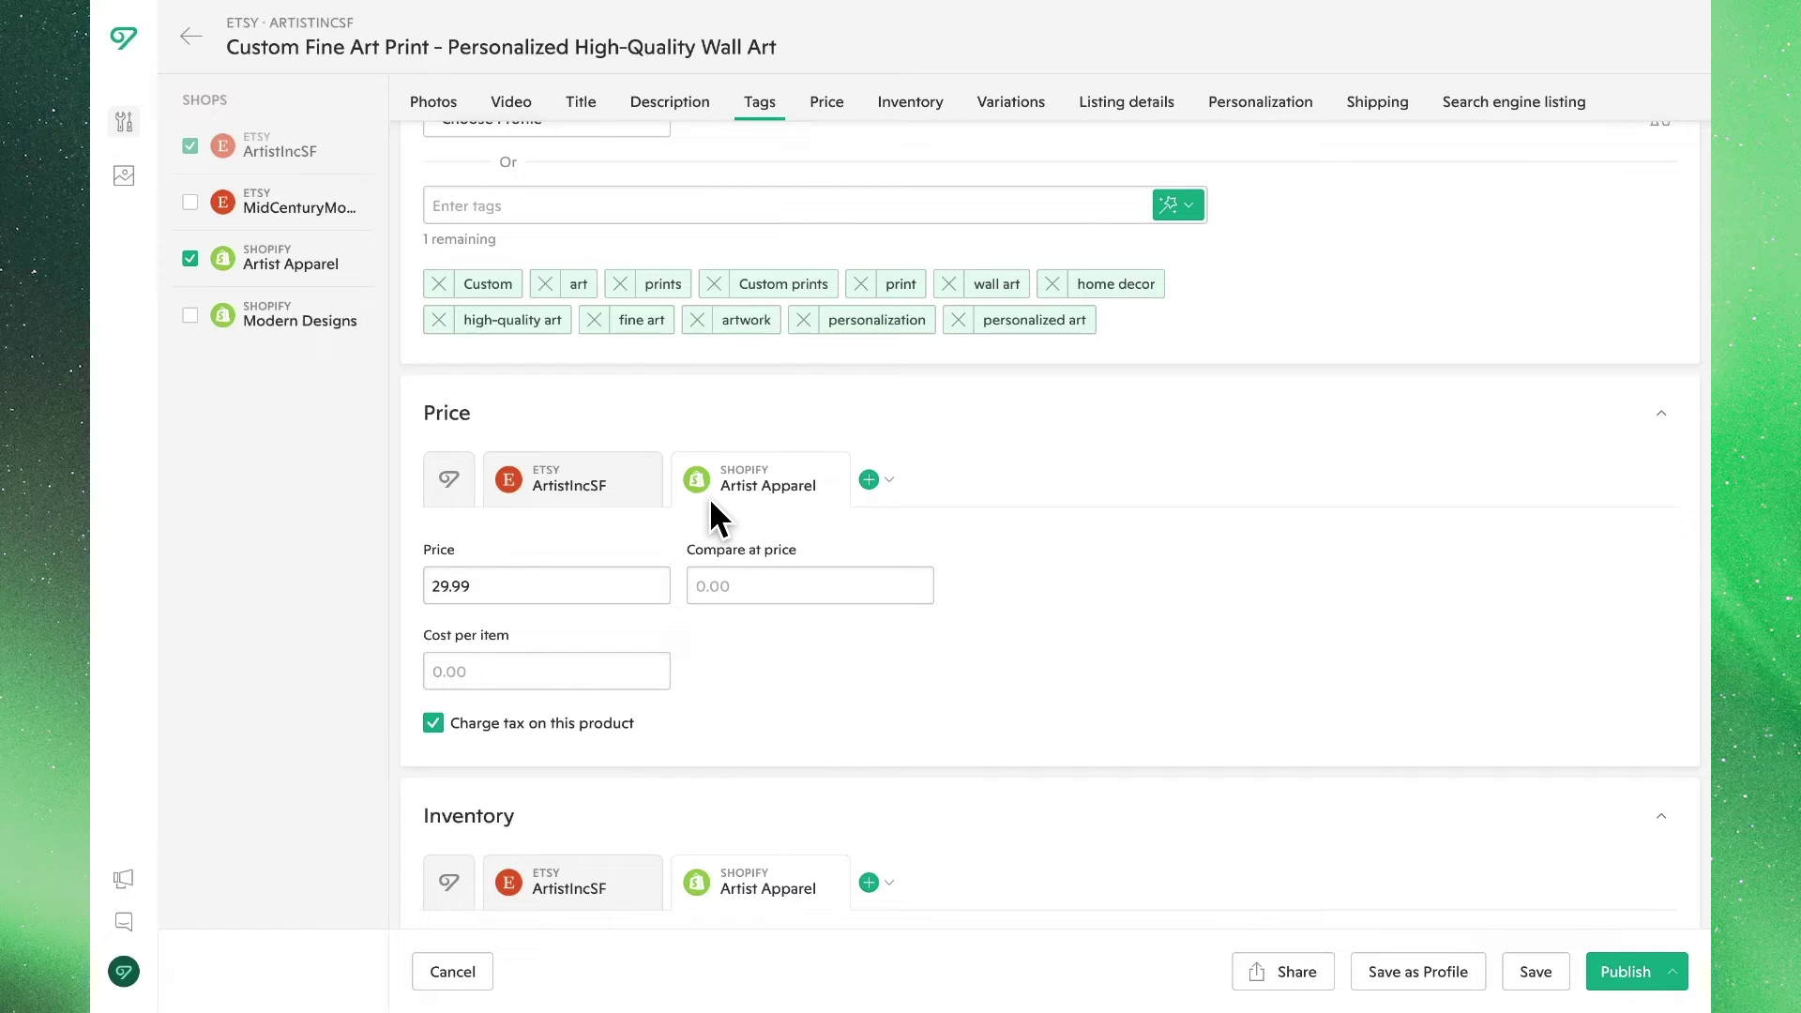
pyautogui.click(703, 589)
pyautogui.write('45.99')
pyautogui.click(608, 672)
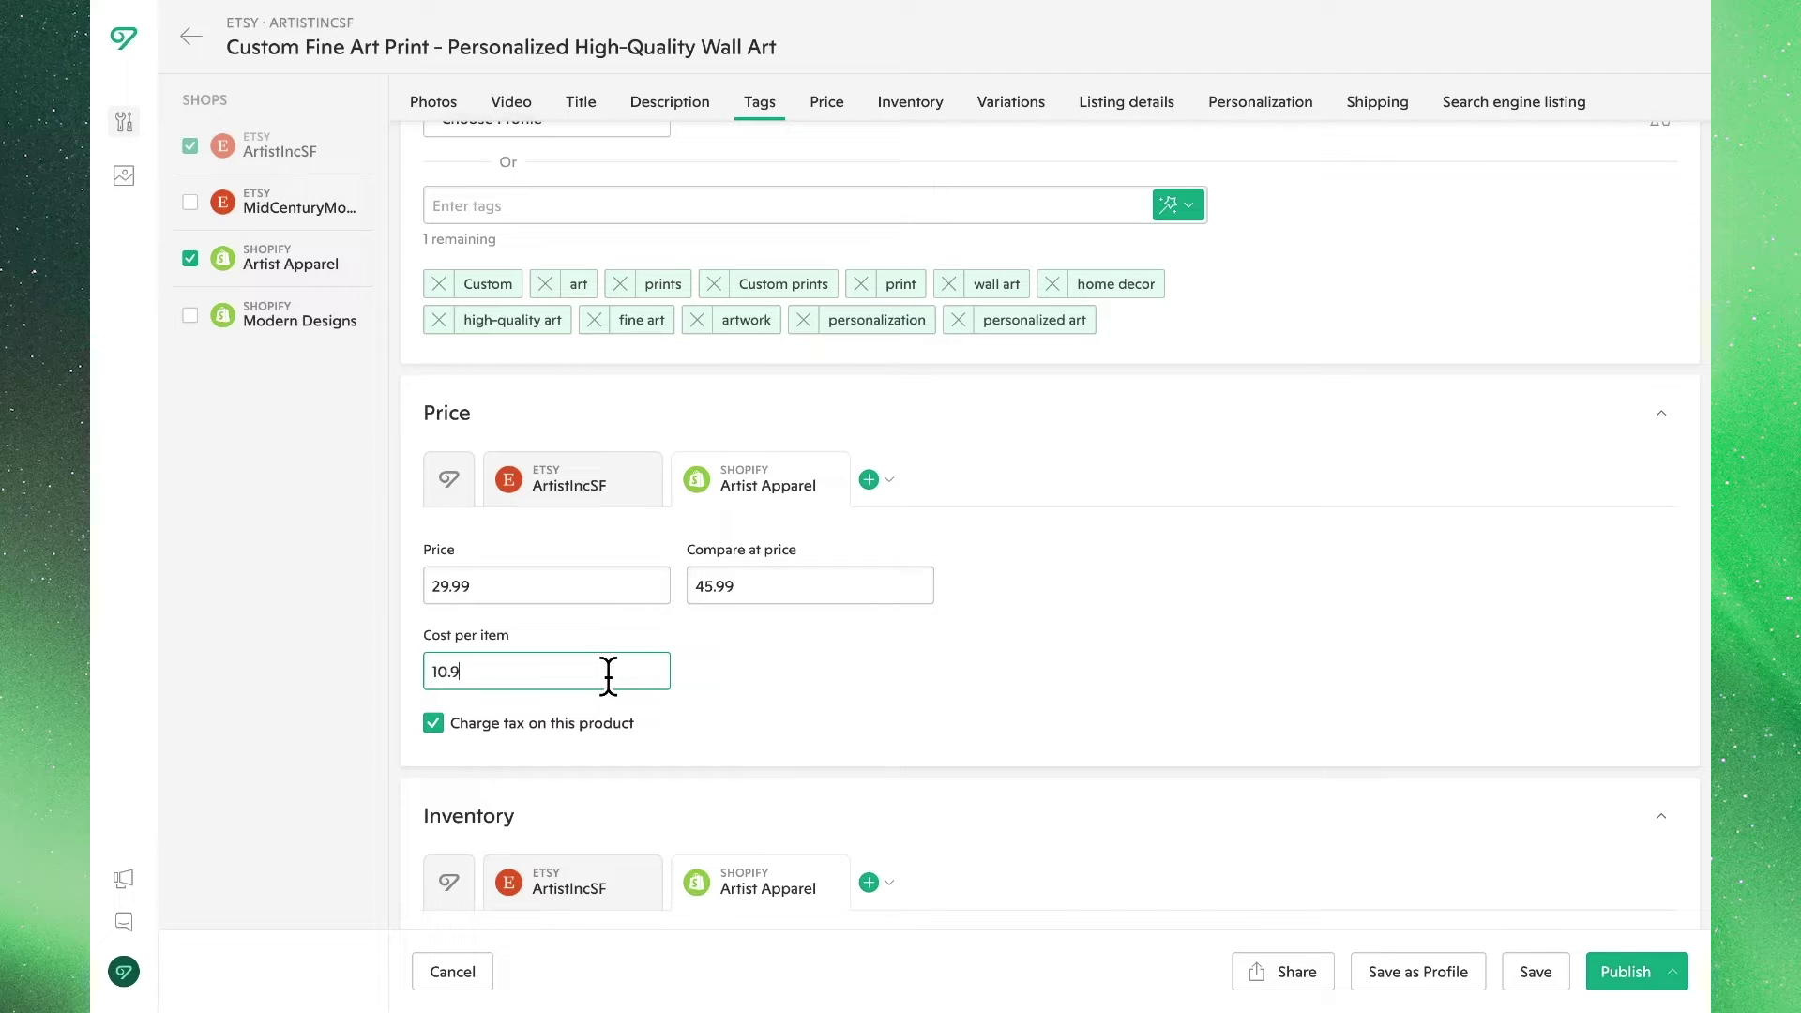
pyautogui.write('10.99')
pyautogui.click(748, 694)
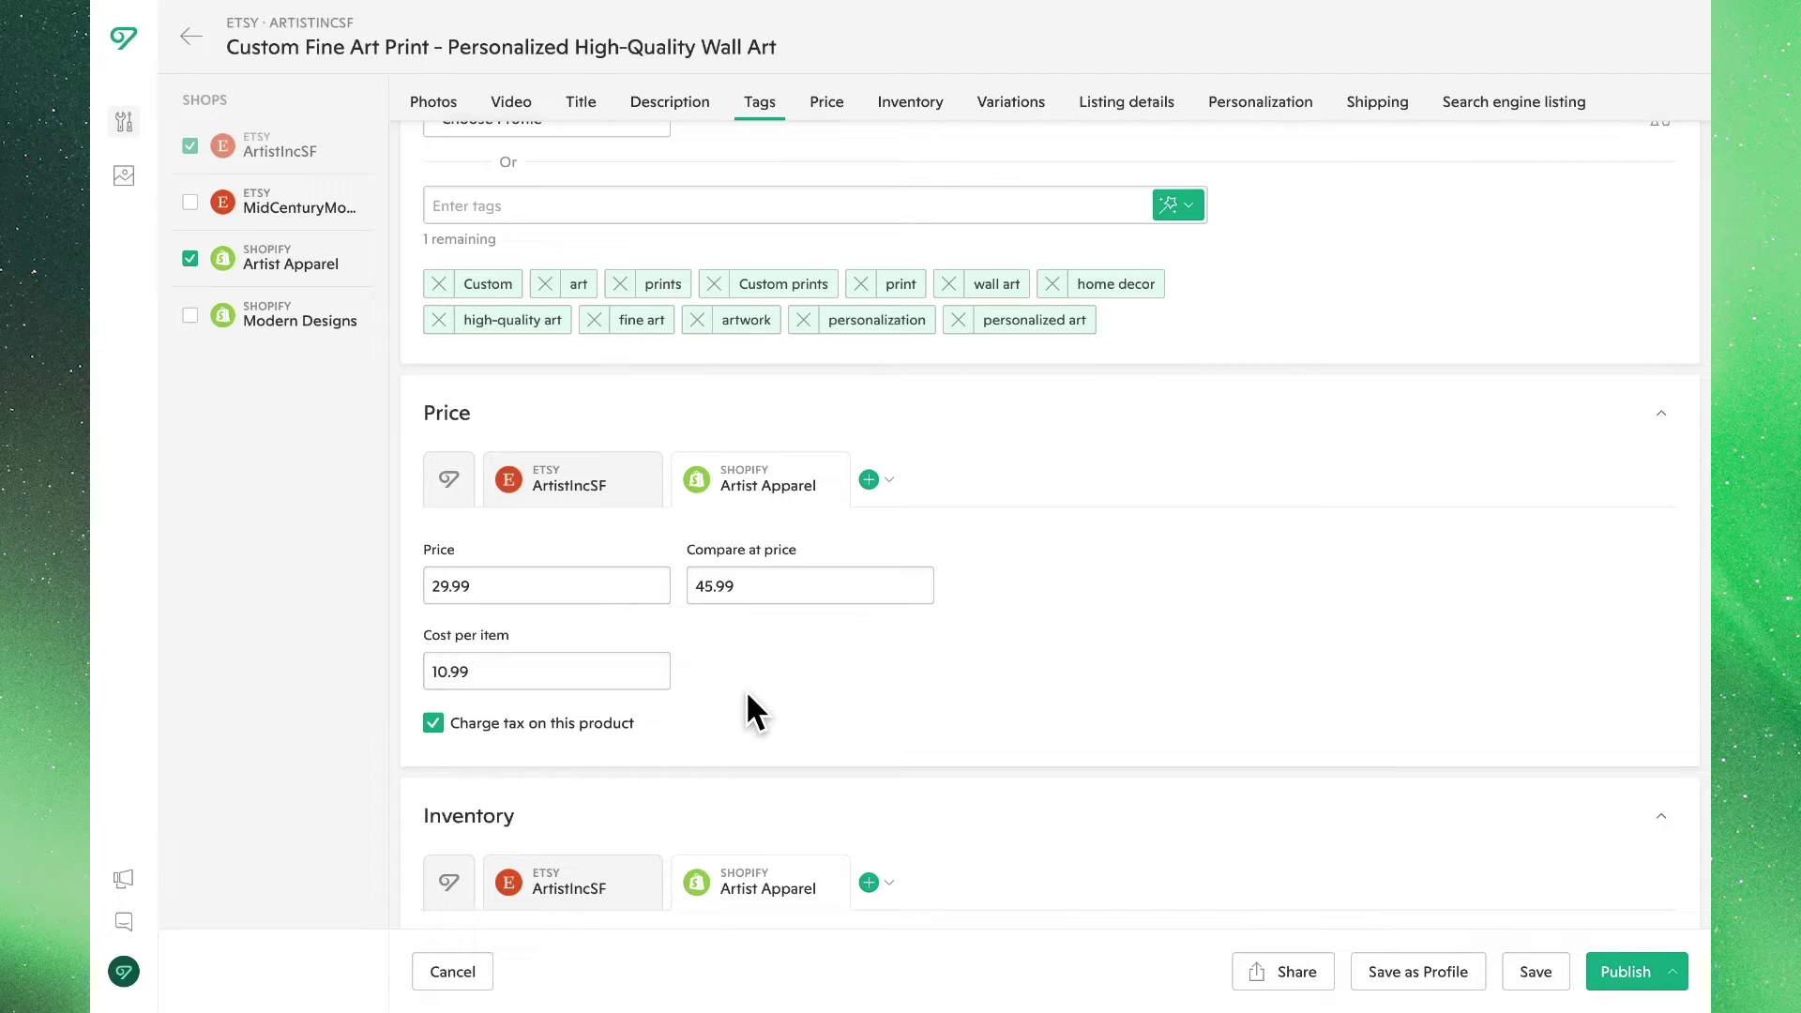
# - Set the inventory shared by all shops to quantity 999 with the SKU PRINT-CUSTOM
pyautogui.scroll(-4, 747, 696)
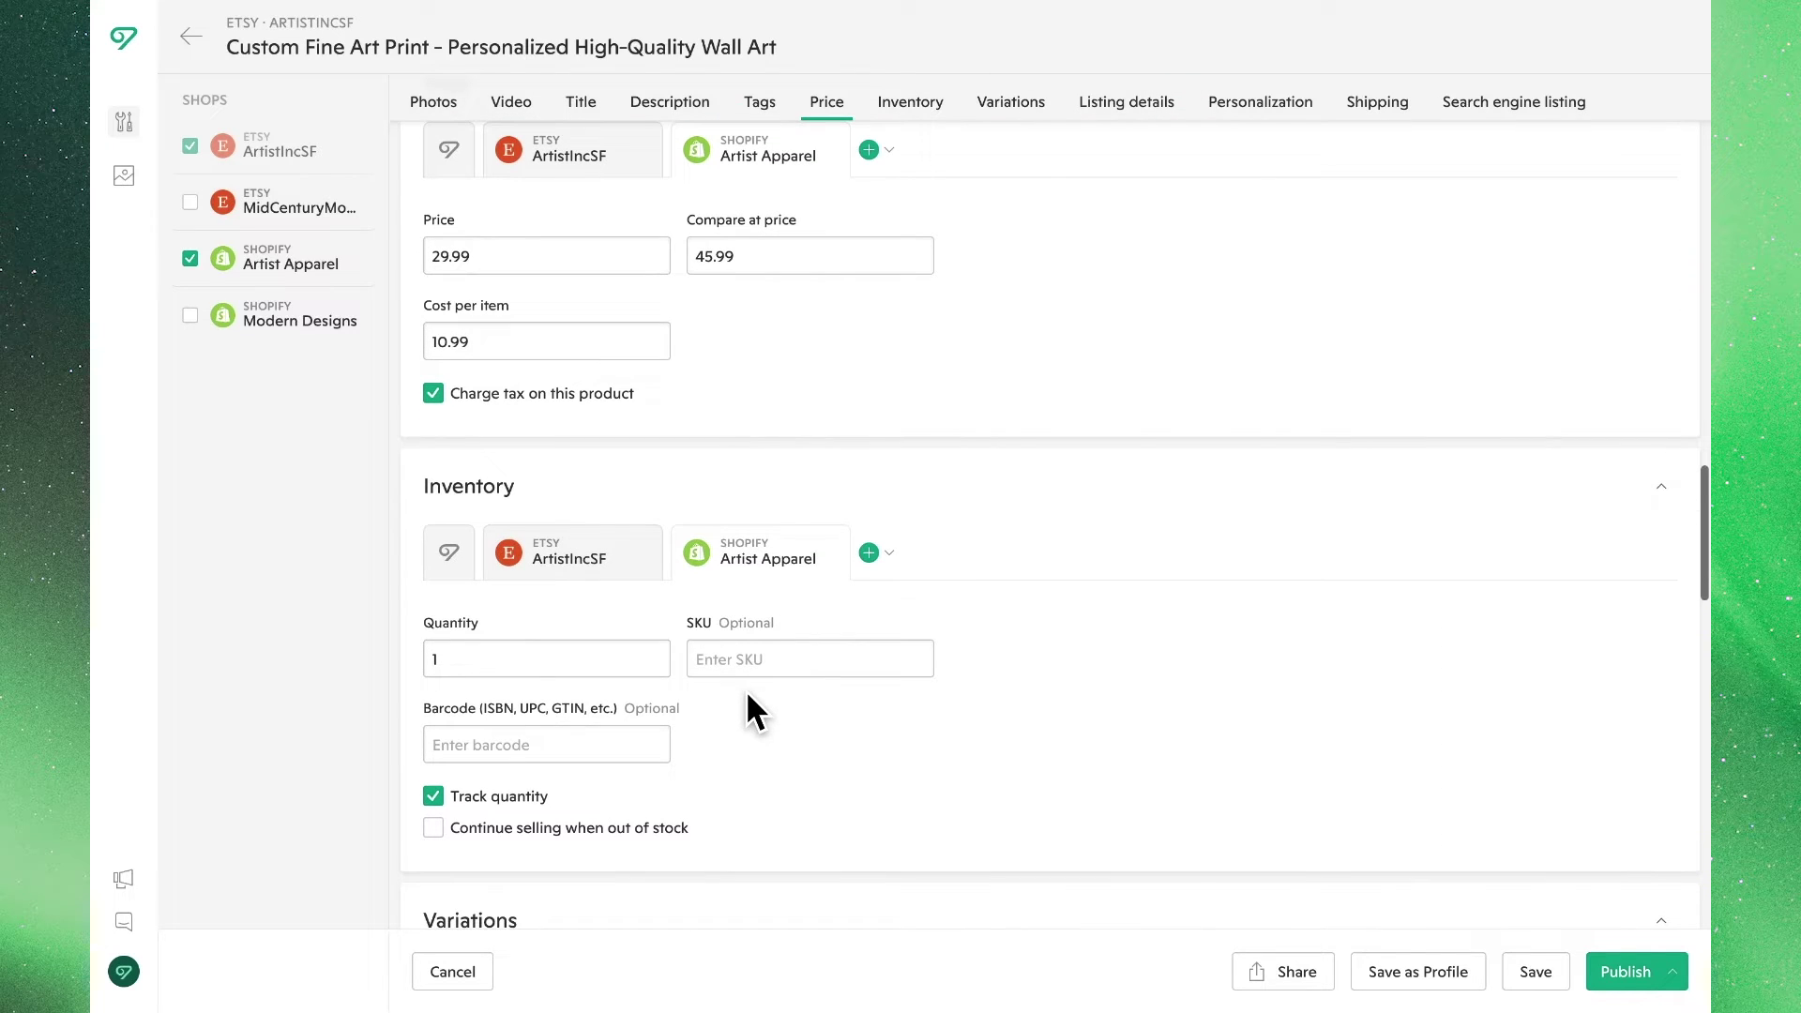
pyautogui.click(452, 557)
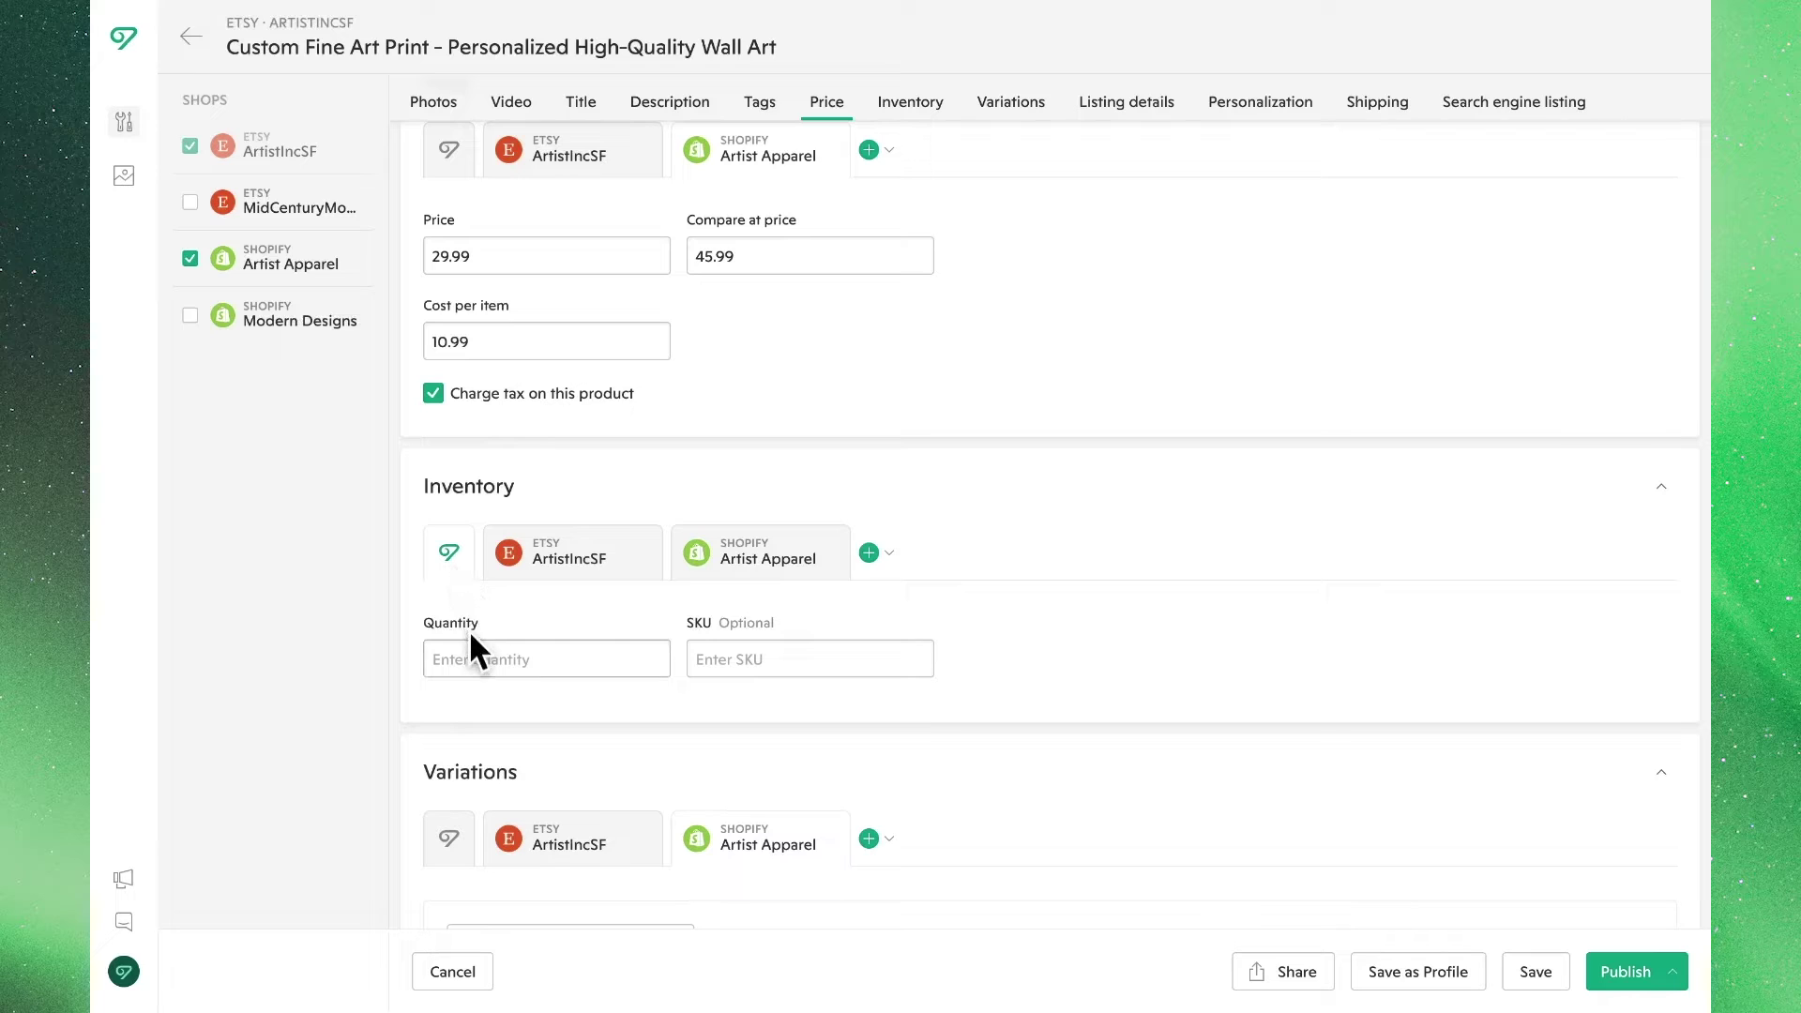
pyautogui.click(471, 655)
pyautogui.write('999')
pyautogui.click(750, 654)
pyautogui.write('PRI')
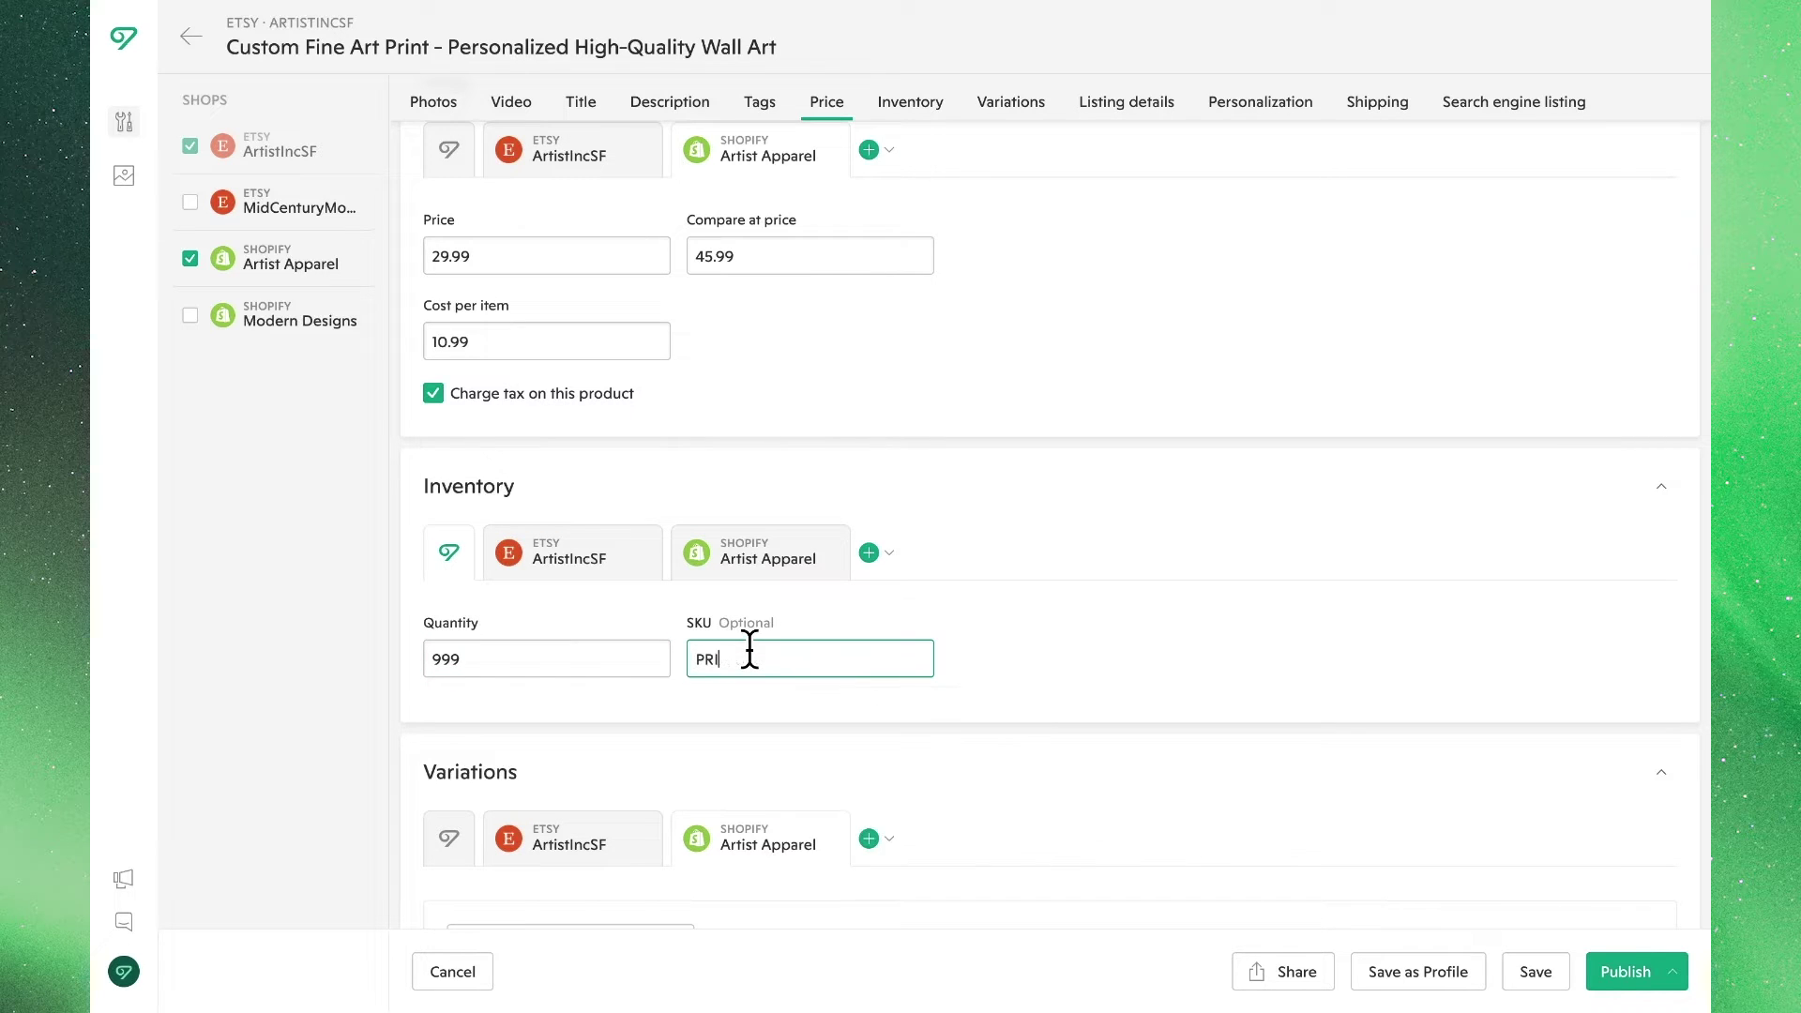
pyautogui.write('NT-CUSTOM')
pyautogui.click(959, 699)
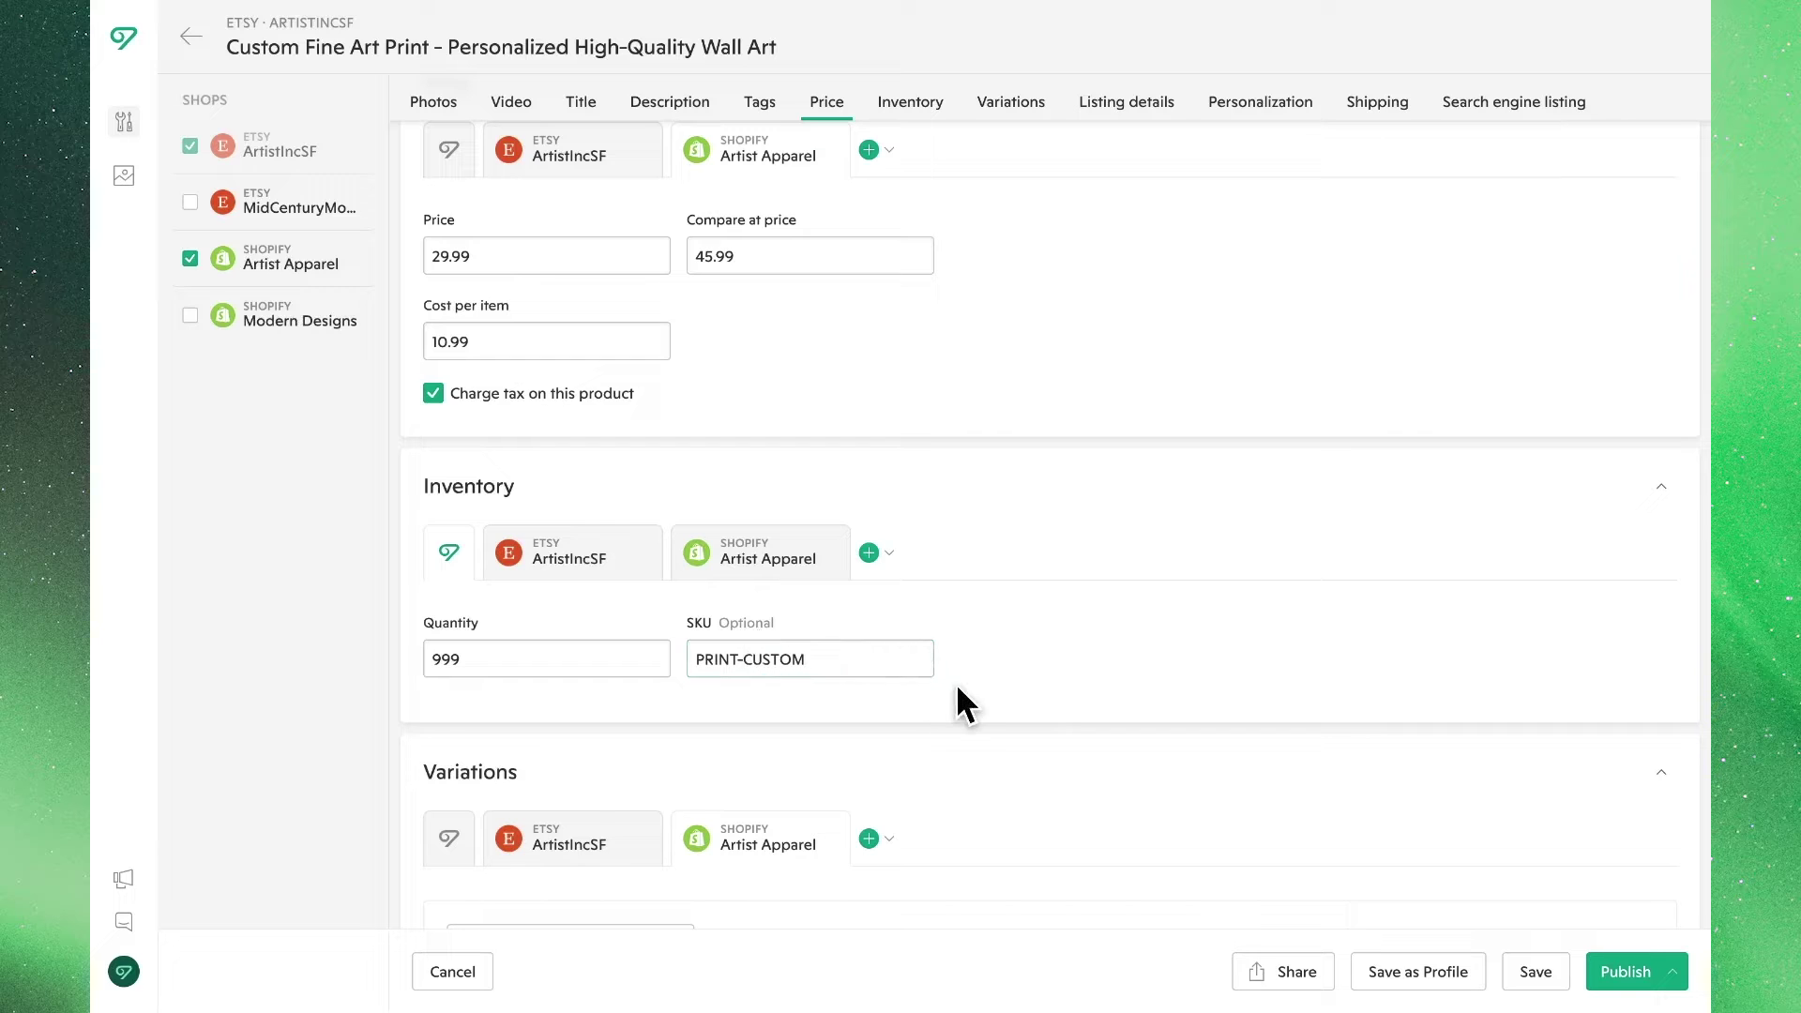
# - Review the Shopify Artist Apparel inventory settings, including quantity tracking and selling when out of stock
pyautogui.click(838, 568)
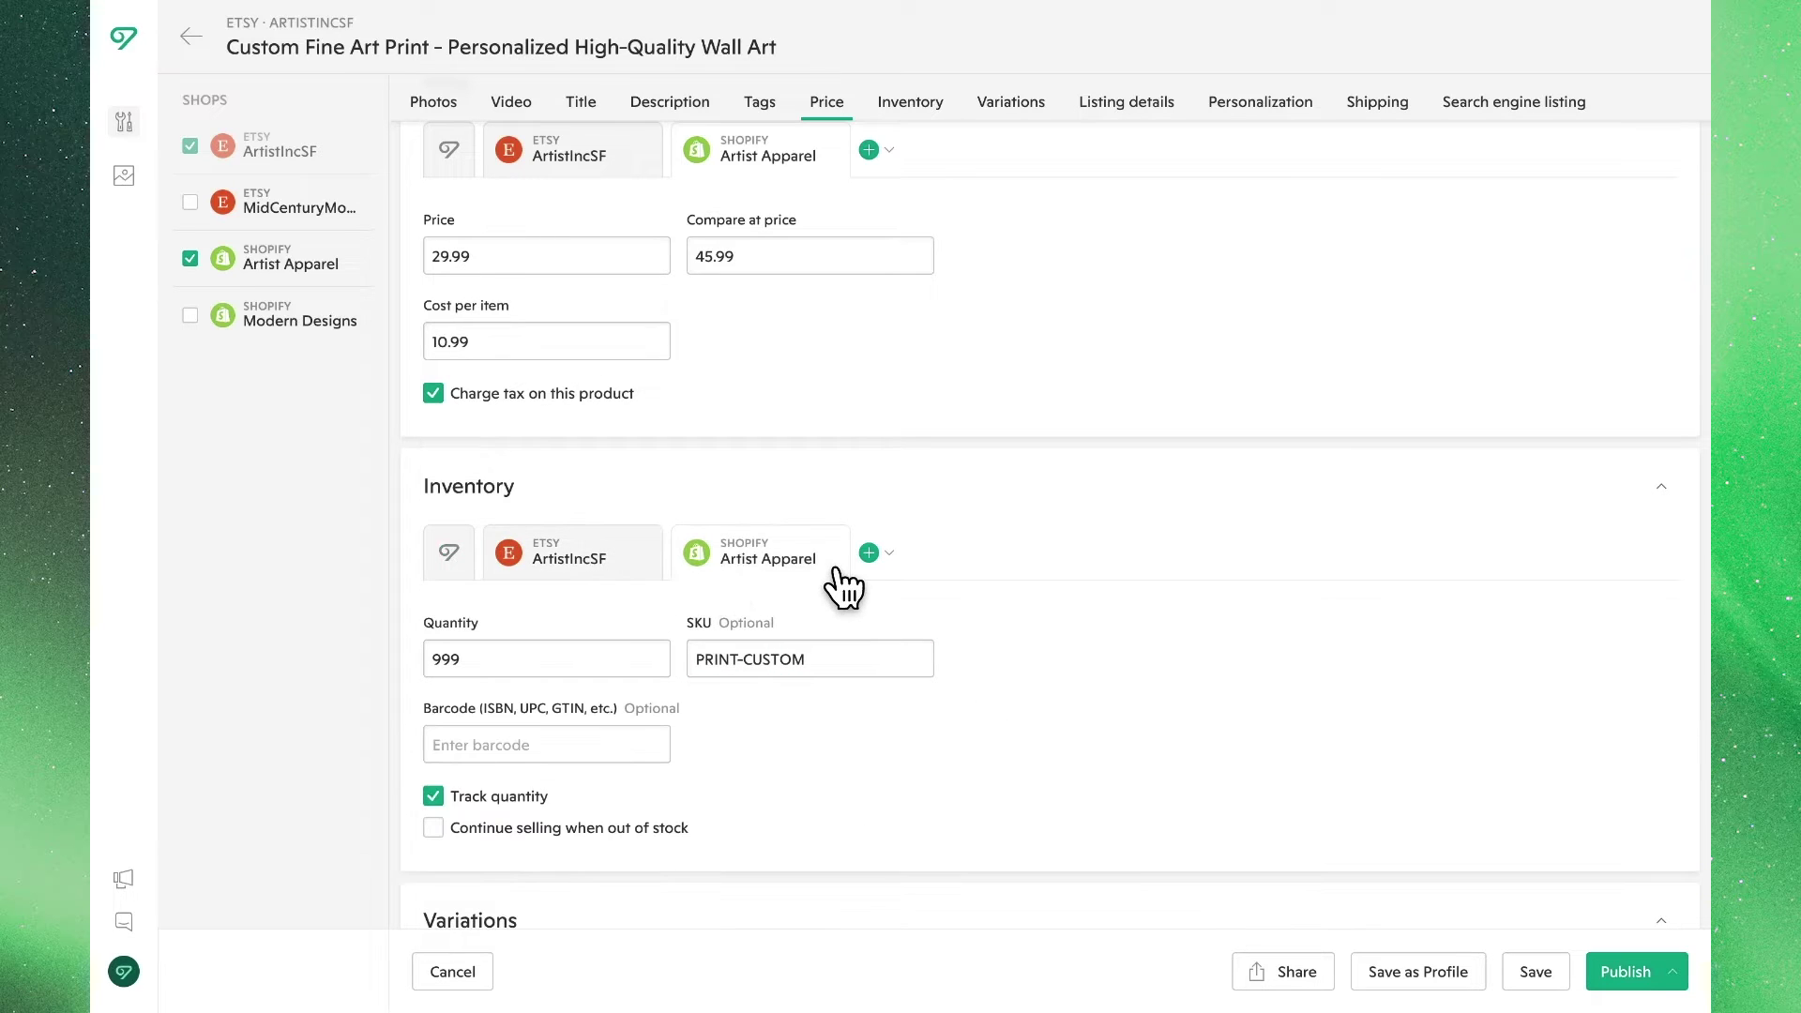
pyautogui.doubleClick(516, 799)
pyautogui.click(785, 833)
# - Browse the saved variation profiles available in the variations shared by all shops, without applying one
pyautogui.scroll(-5, 785, 830)
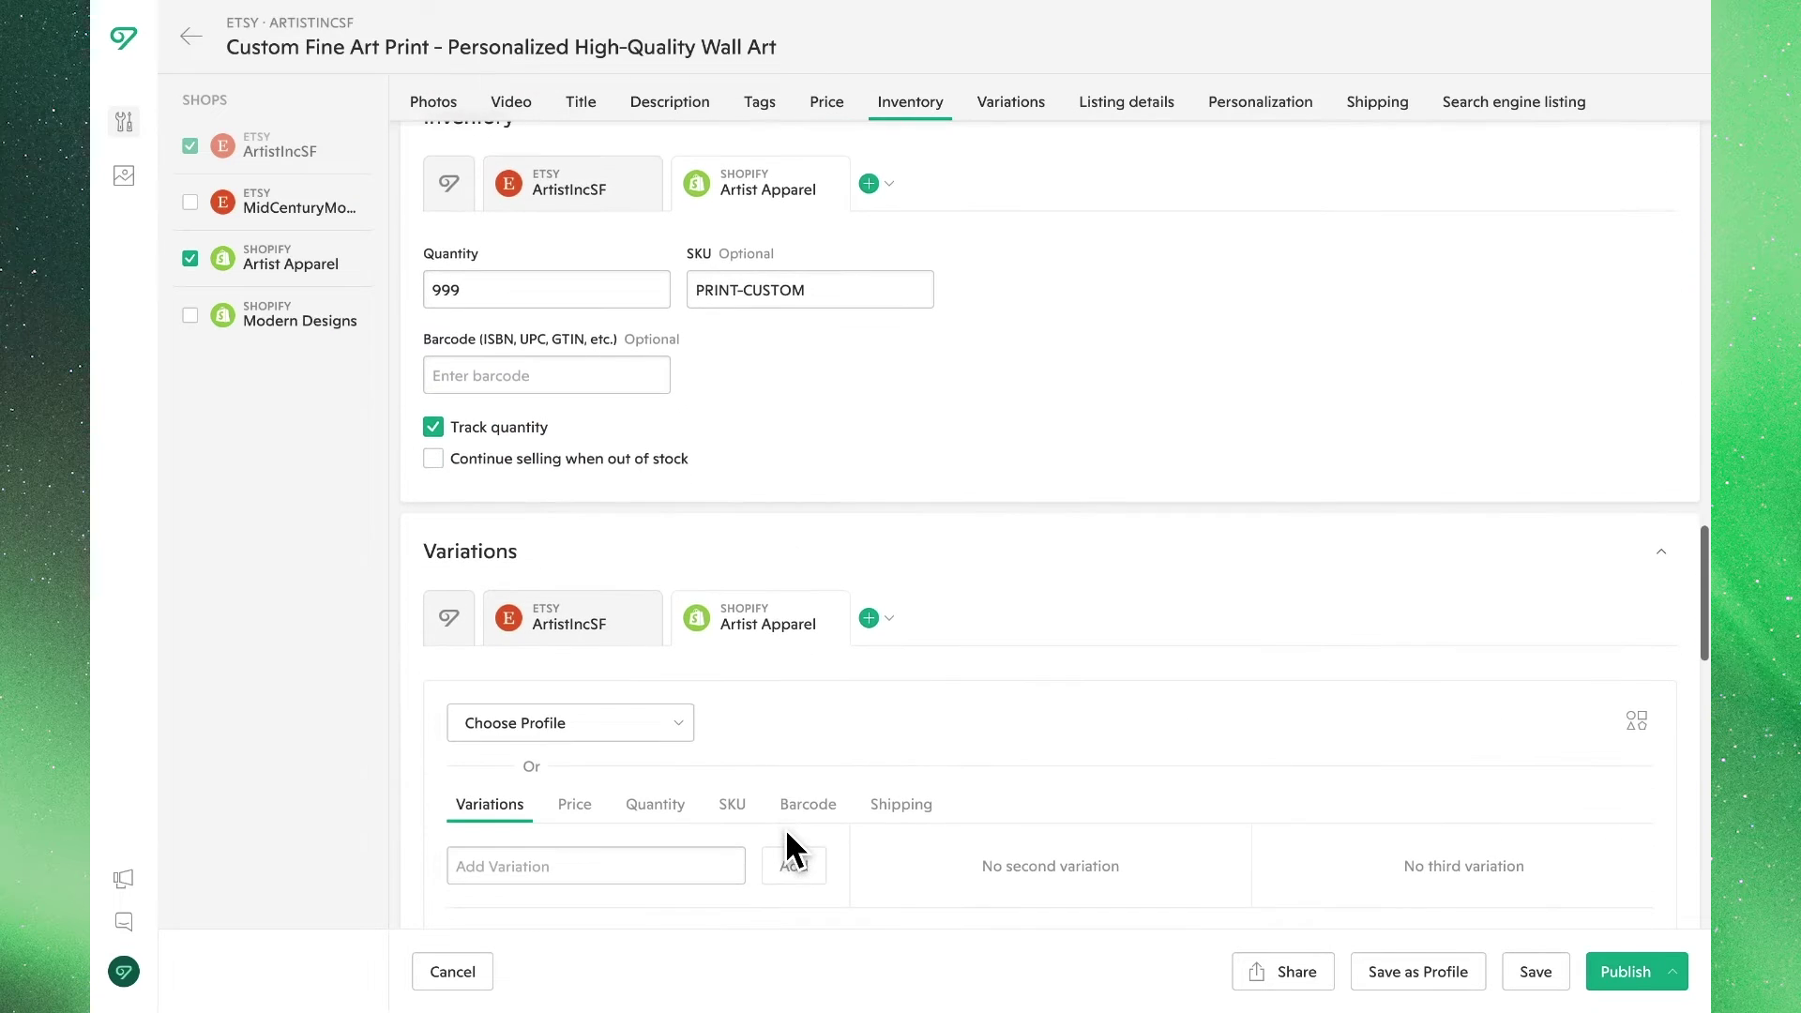
pyautogui.scroll(-1, 786, 830)
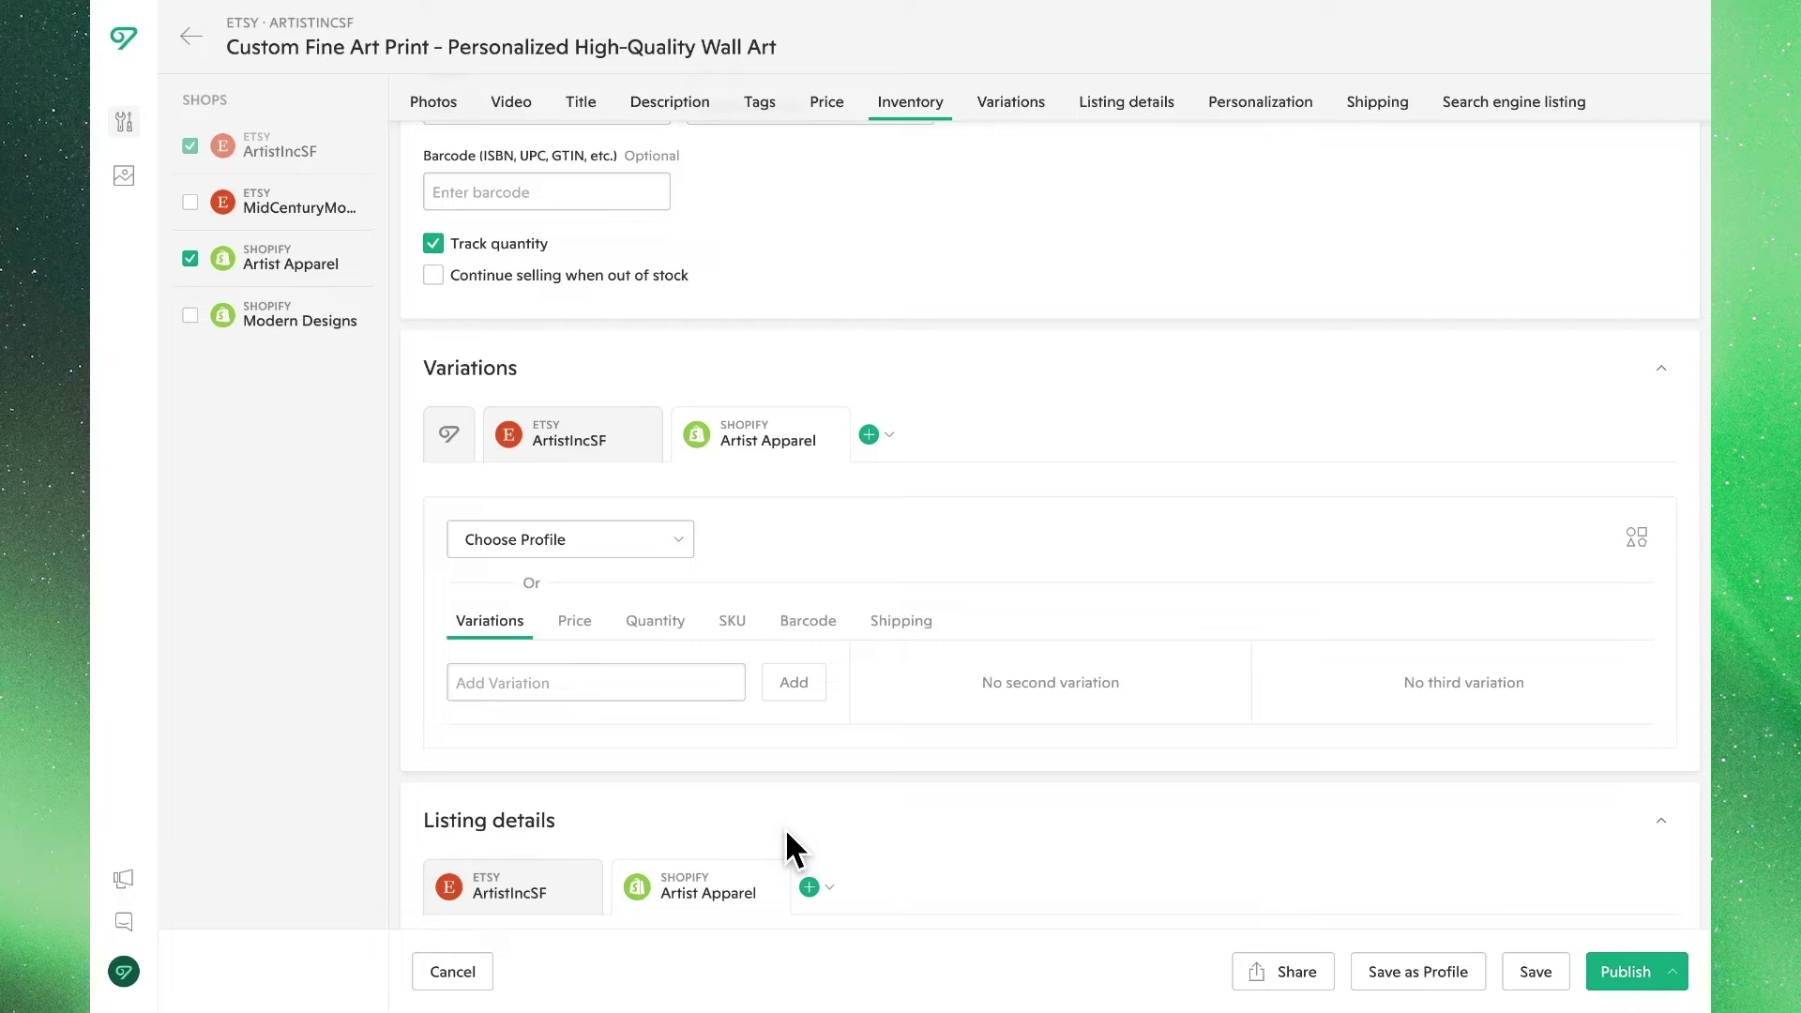
pyautogui.click(452, 445)
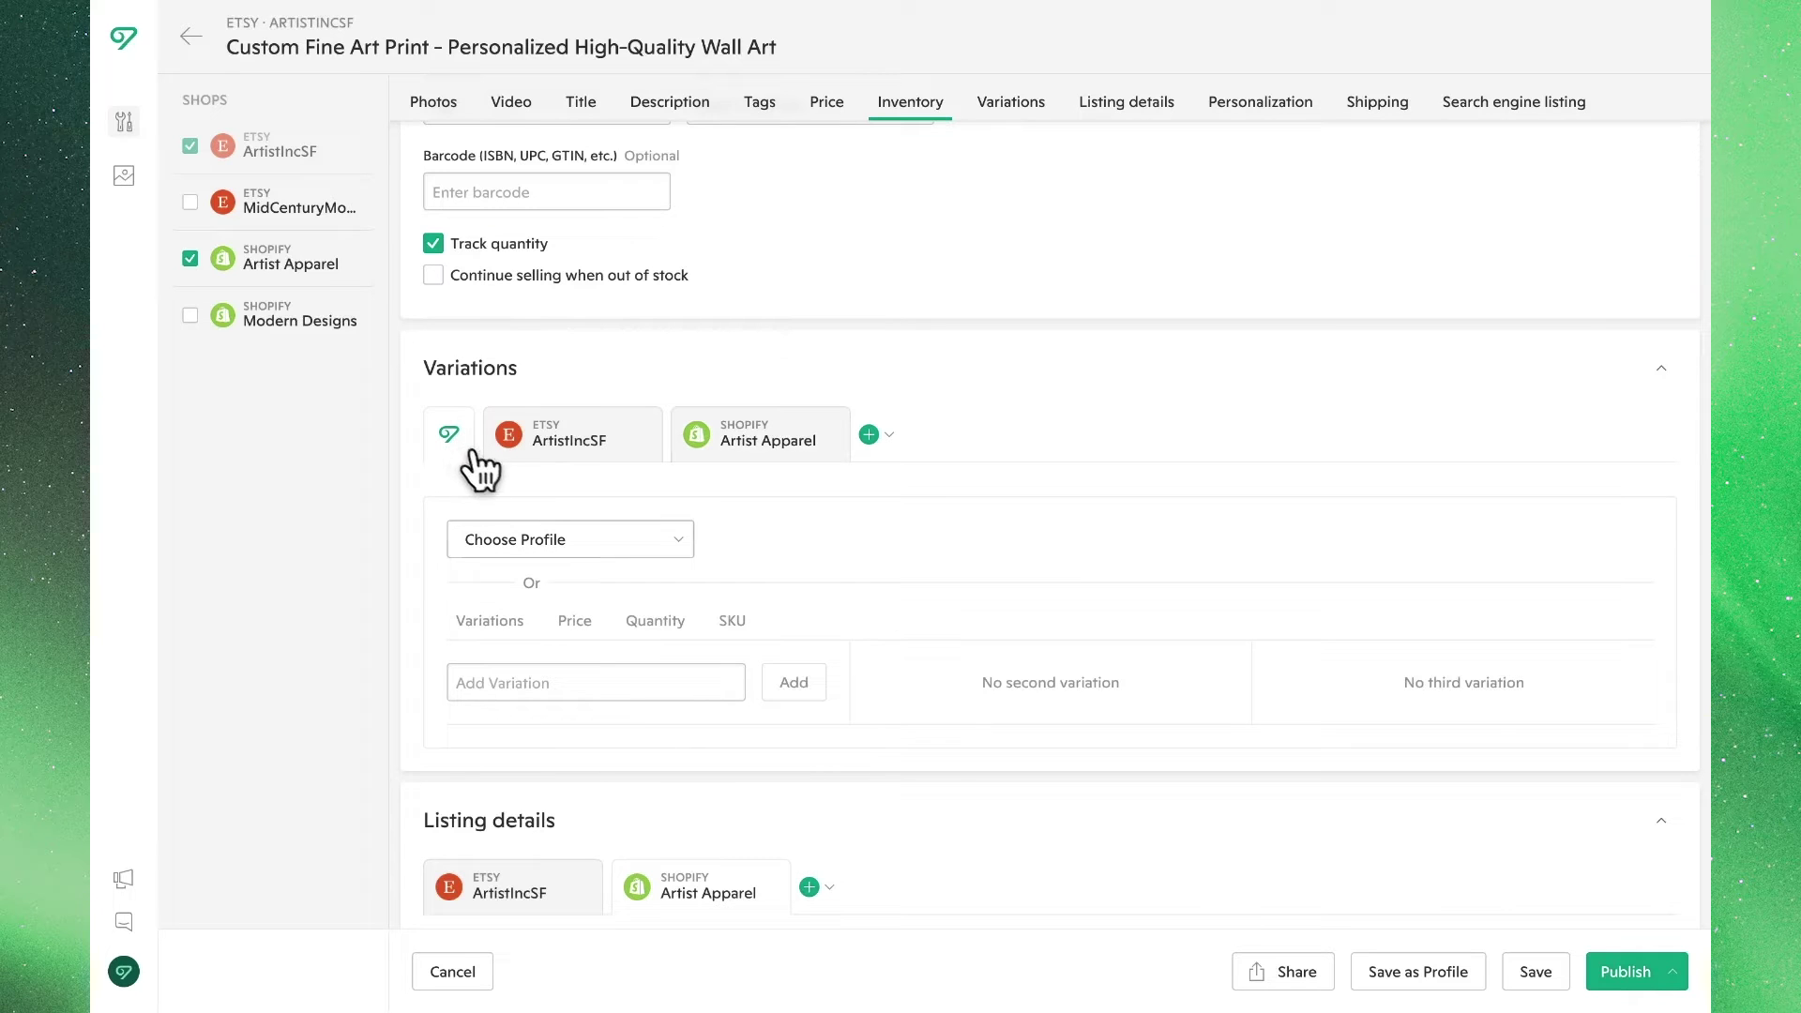
pyautogui.click(688, 554)
pyautogui.scroll(-3, 668, 681)
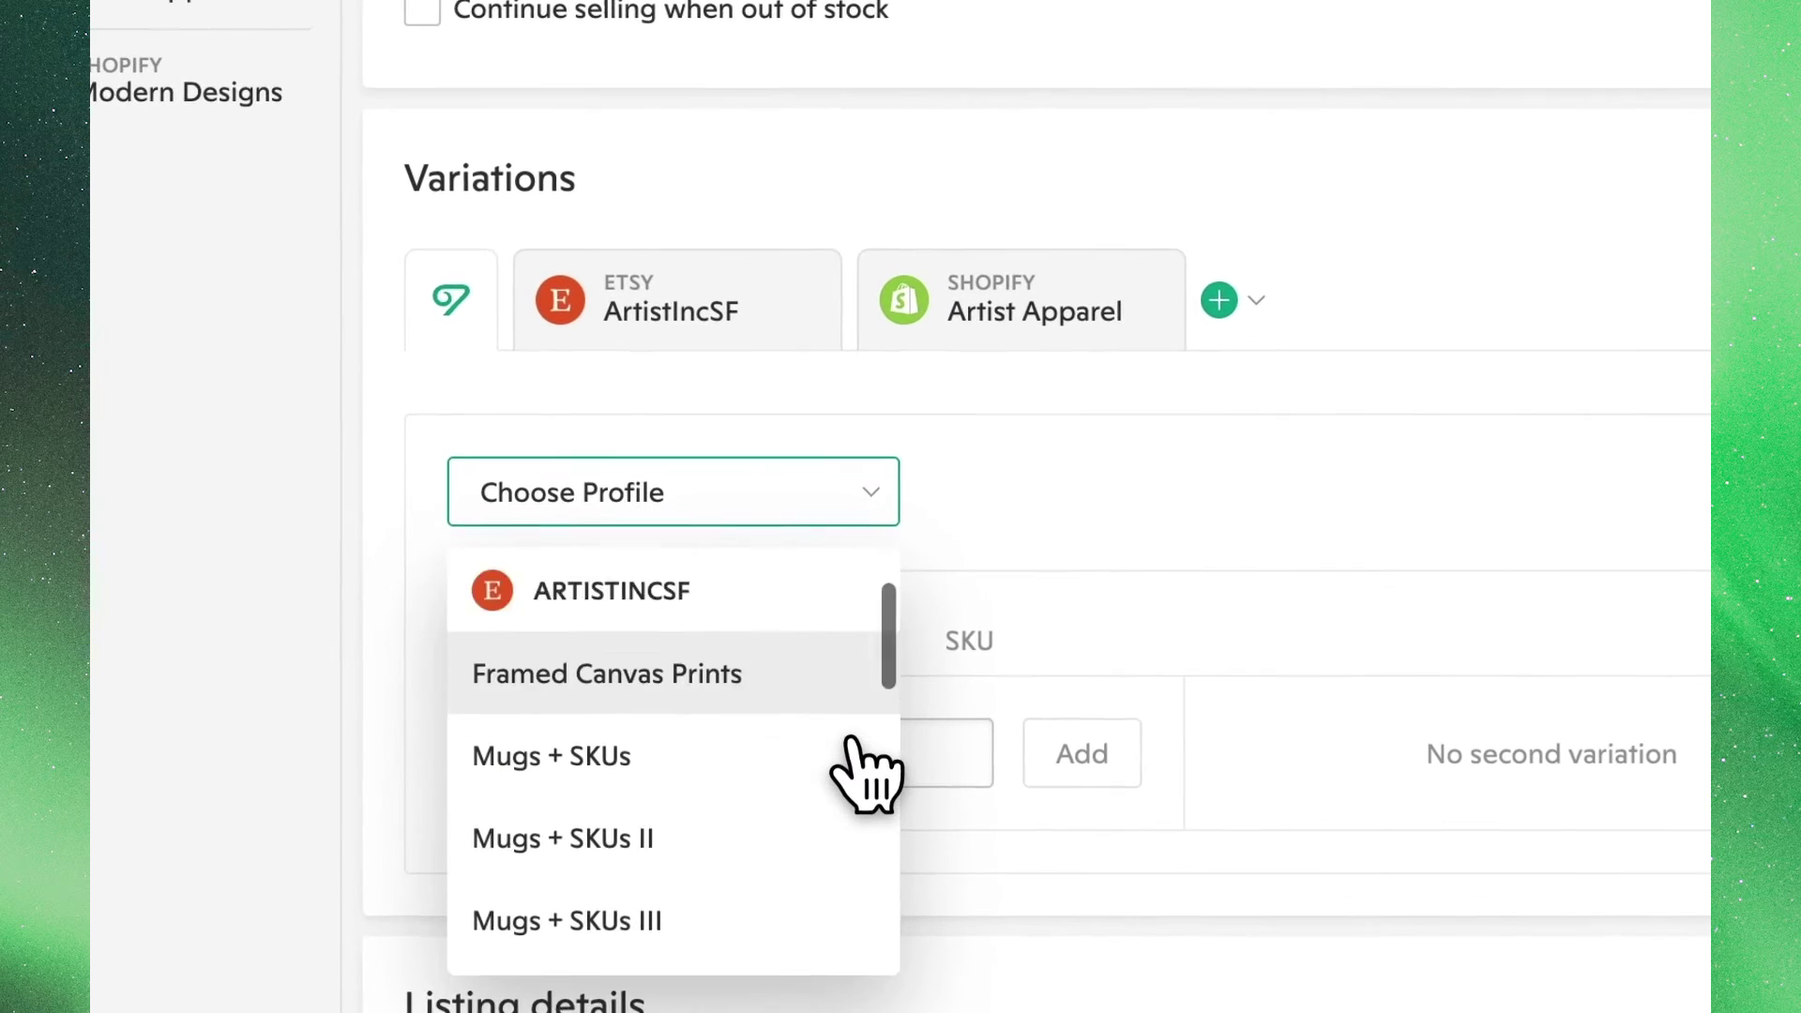
pyautogui.scroll(-7, 856, 746)
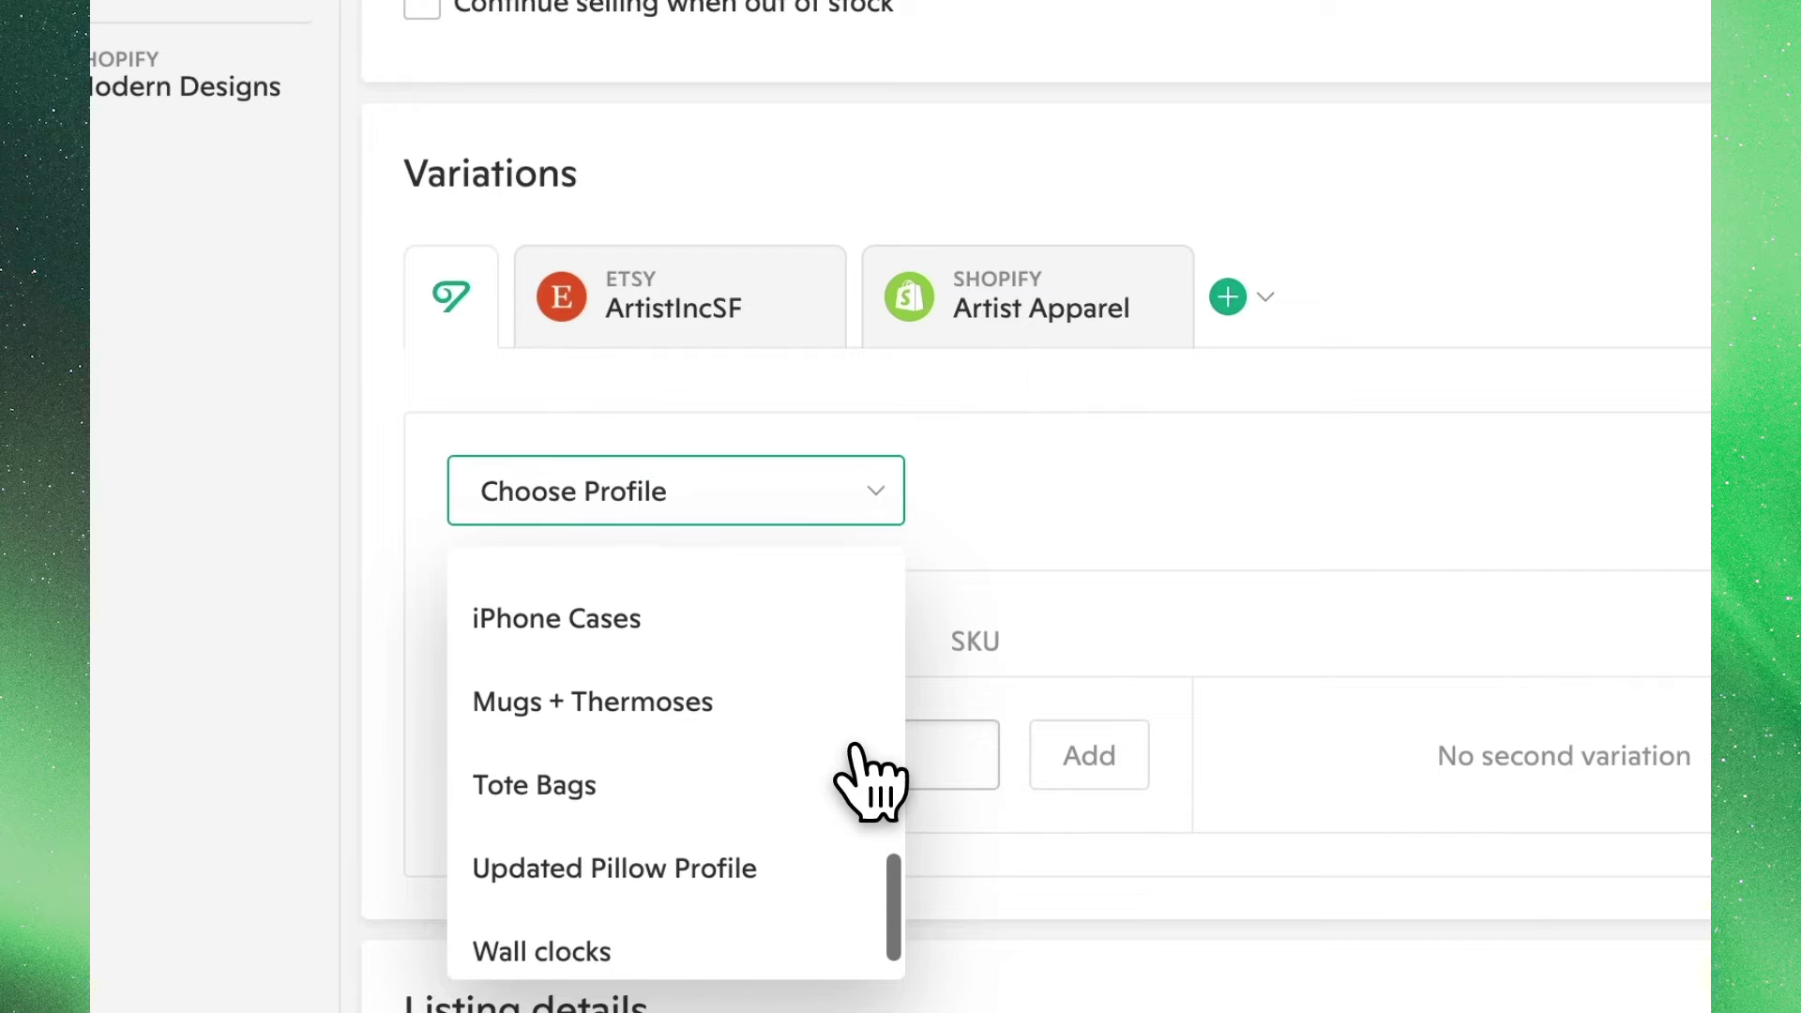
pyautogui.click(1069, 632)
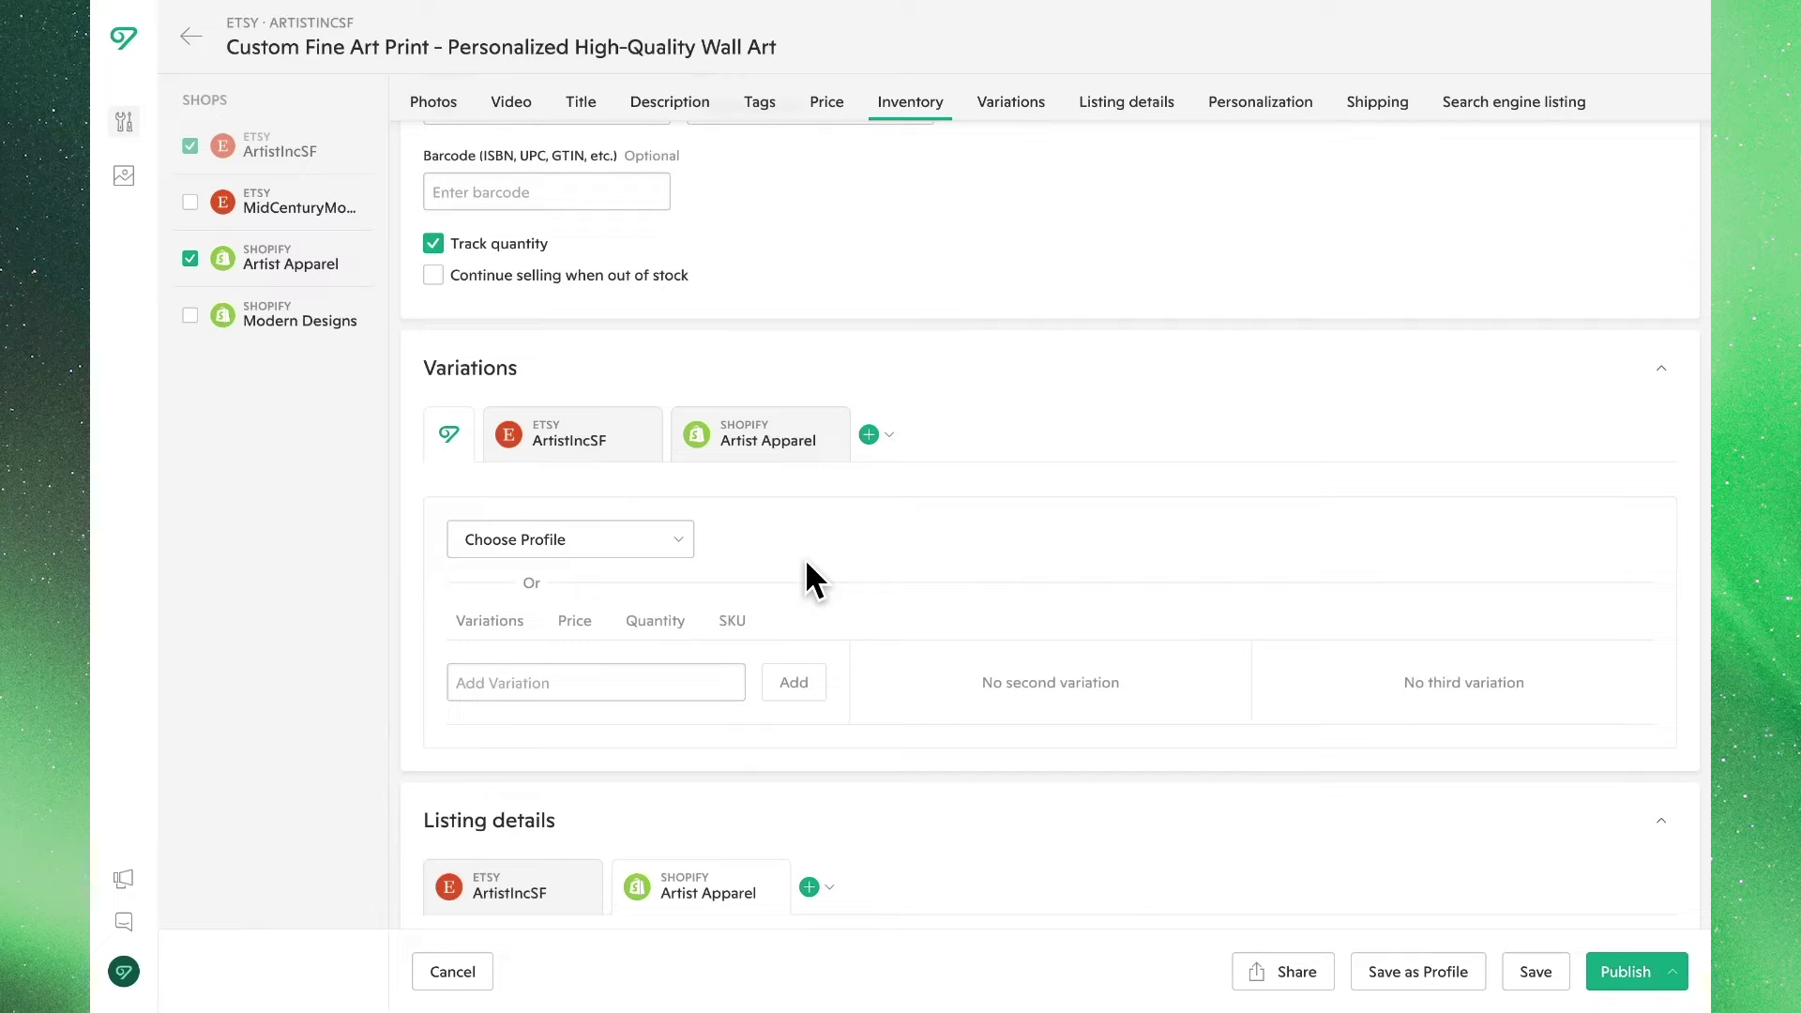
# - Add a shared variation named Color of Matte with the options White, Black and Beige
pyautogui.click(678, 682)
pyautogui.write('Color of Matte')
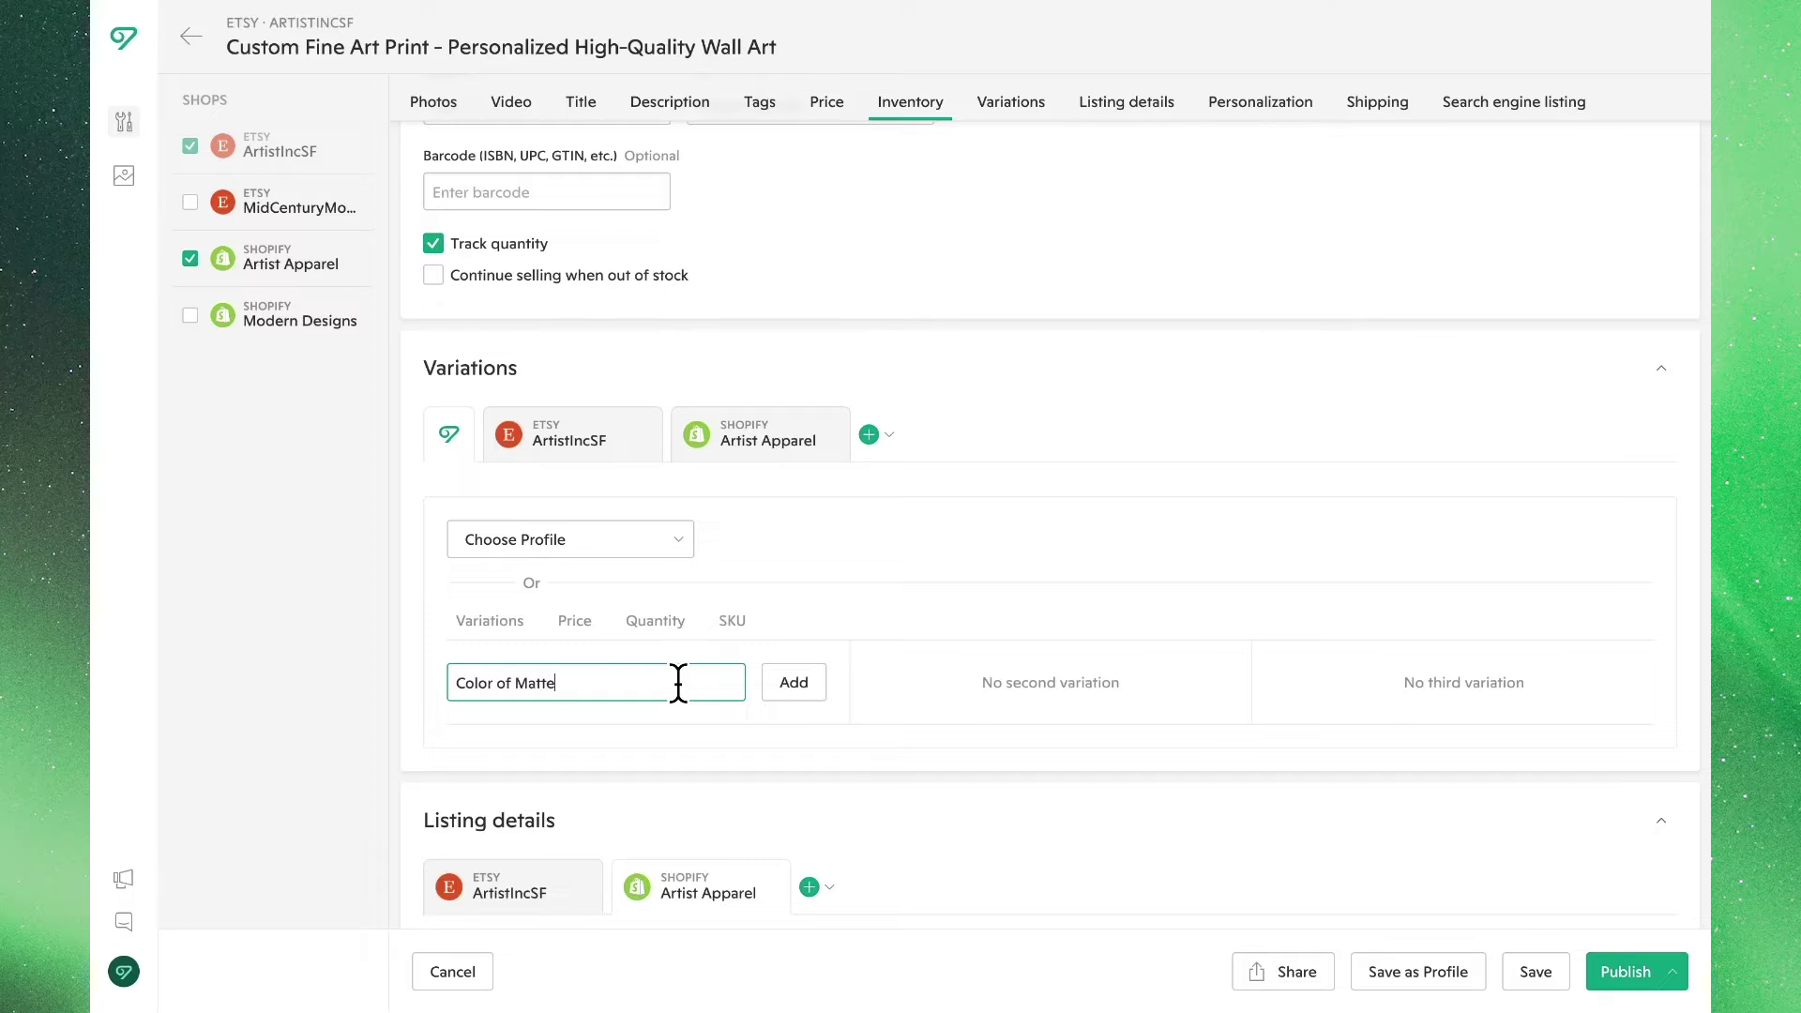
pyautogui.click(818, 679)
pyautogui.click(580, 906)
pyautogui.write('White')
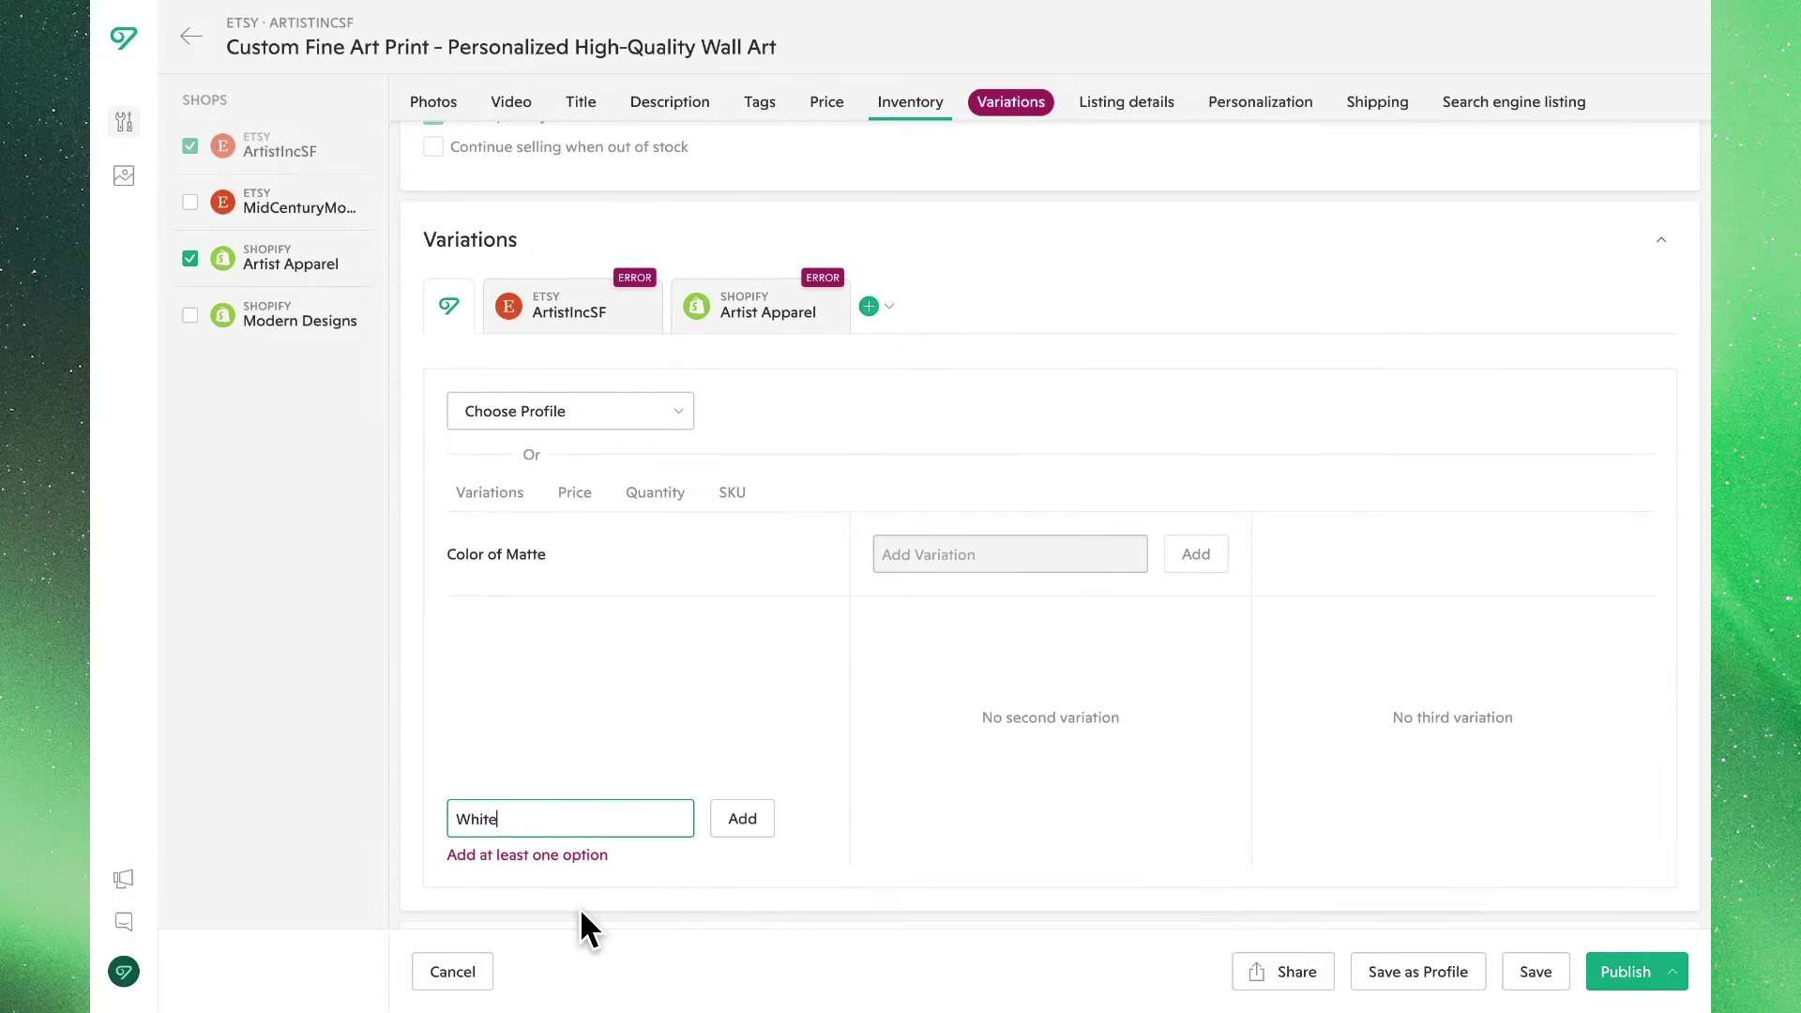
pyautogui.press('Return')
pyautogui.write('Black')
pyautogui.press('Return')
pyautogui.write('Beige')
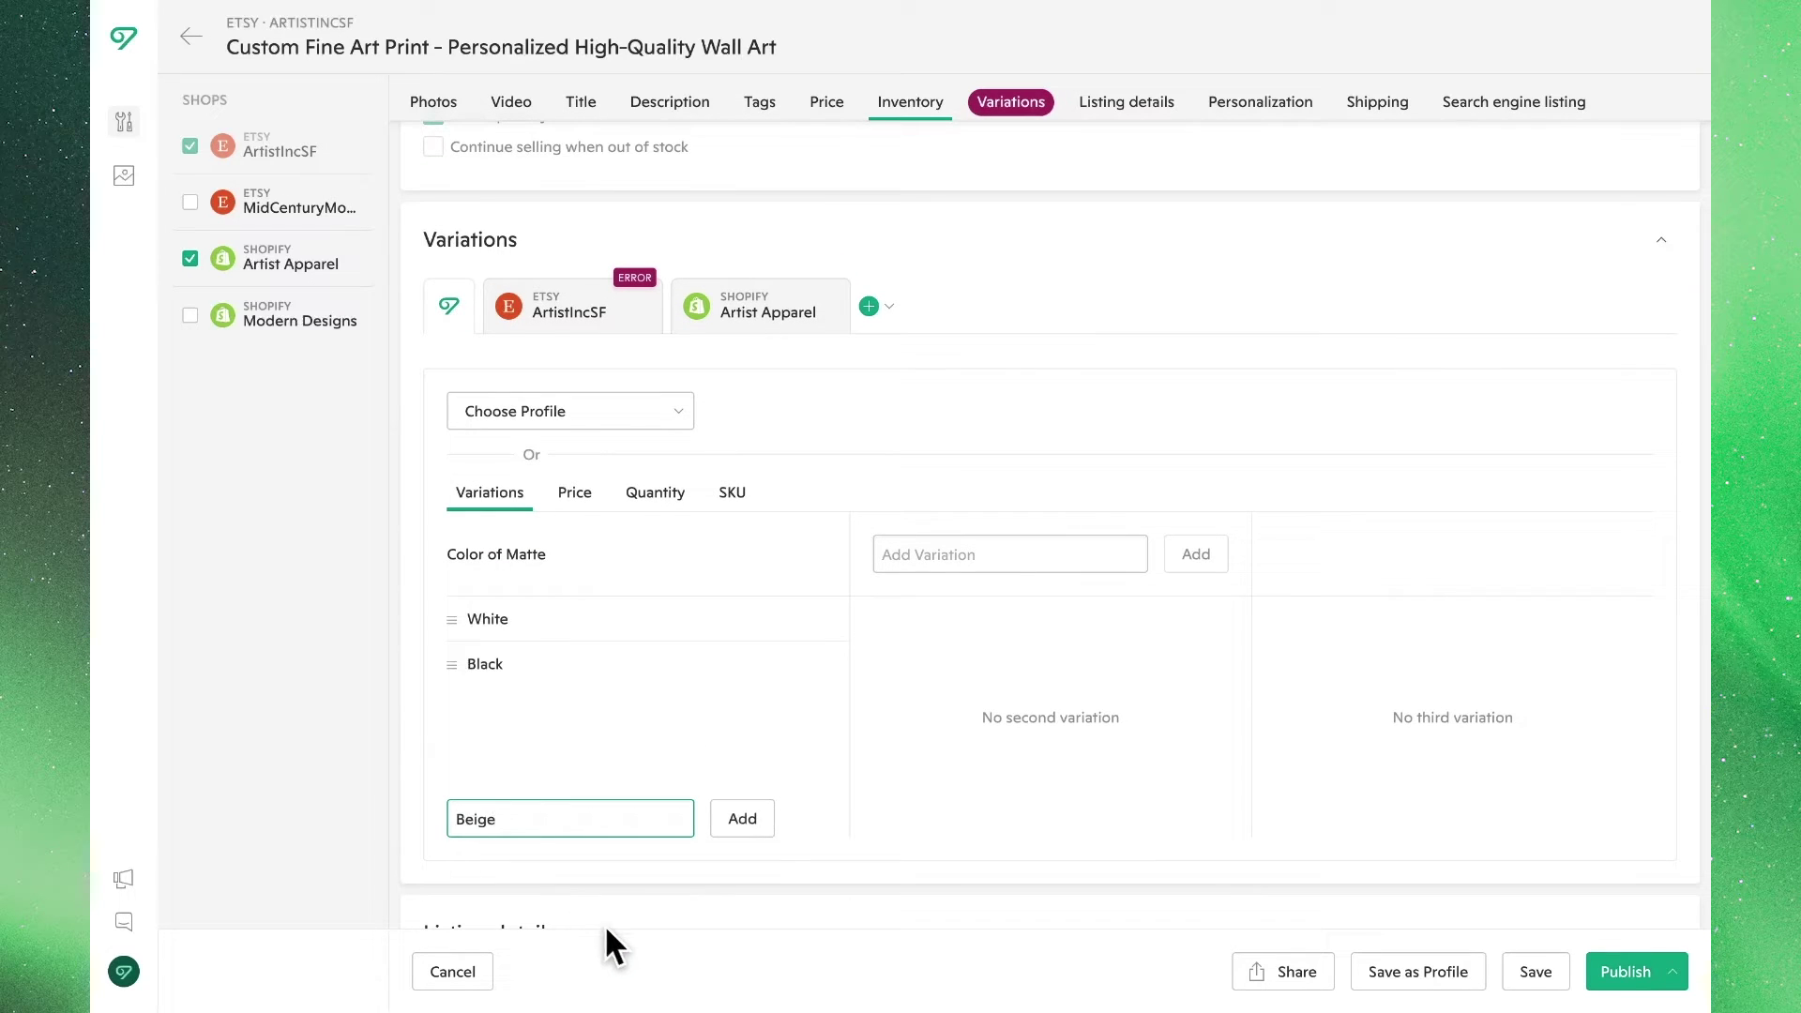
pyautogui.click(757, 830)
# - Add a second shared variation named Paper Finish with the options Glossy and Matte
pyautogui.click(900, 557)
pyautogui.write('Pa')
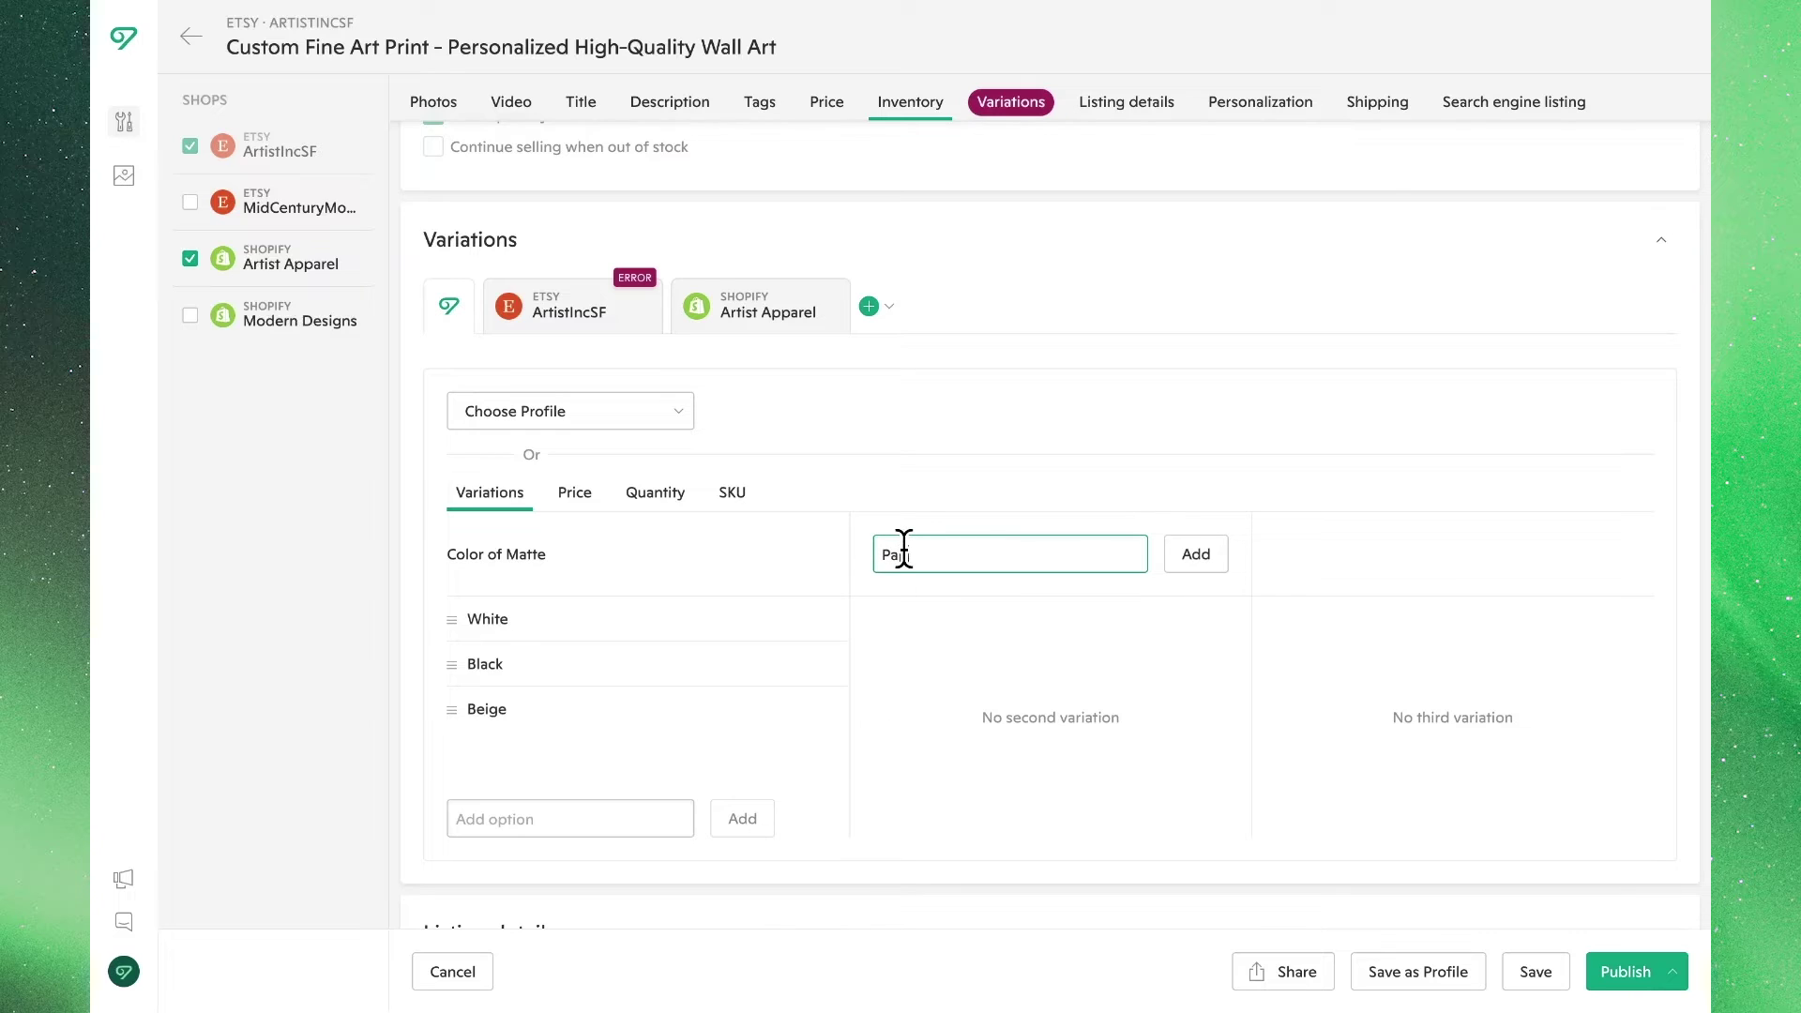
pyautogui.write('per Finish')
pyautogui.click(1184, 554)
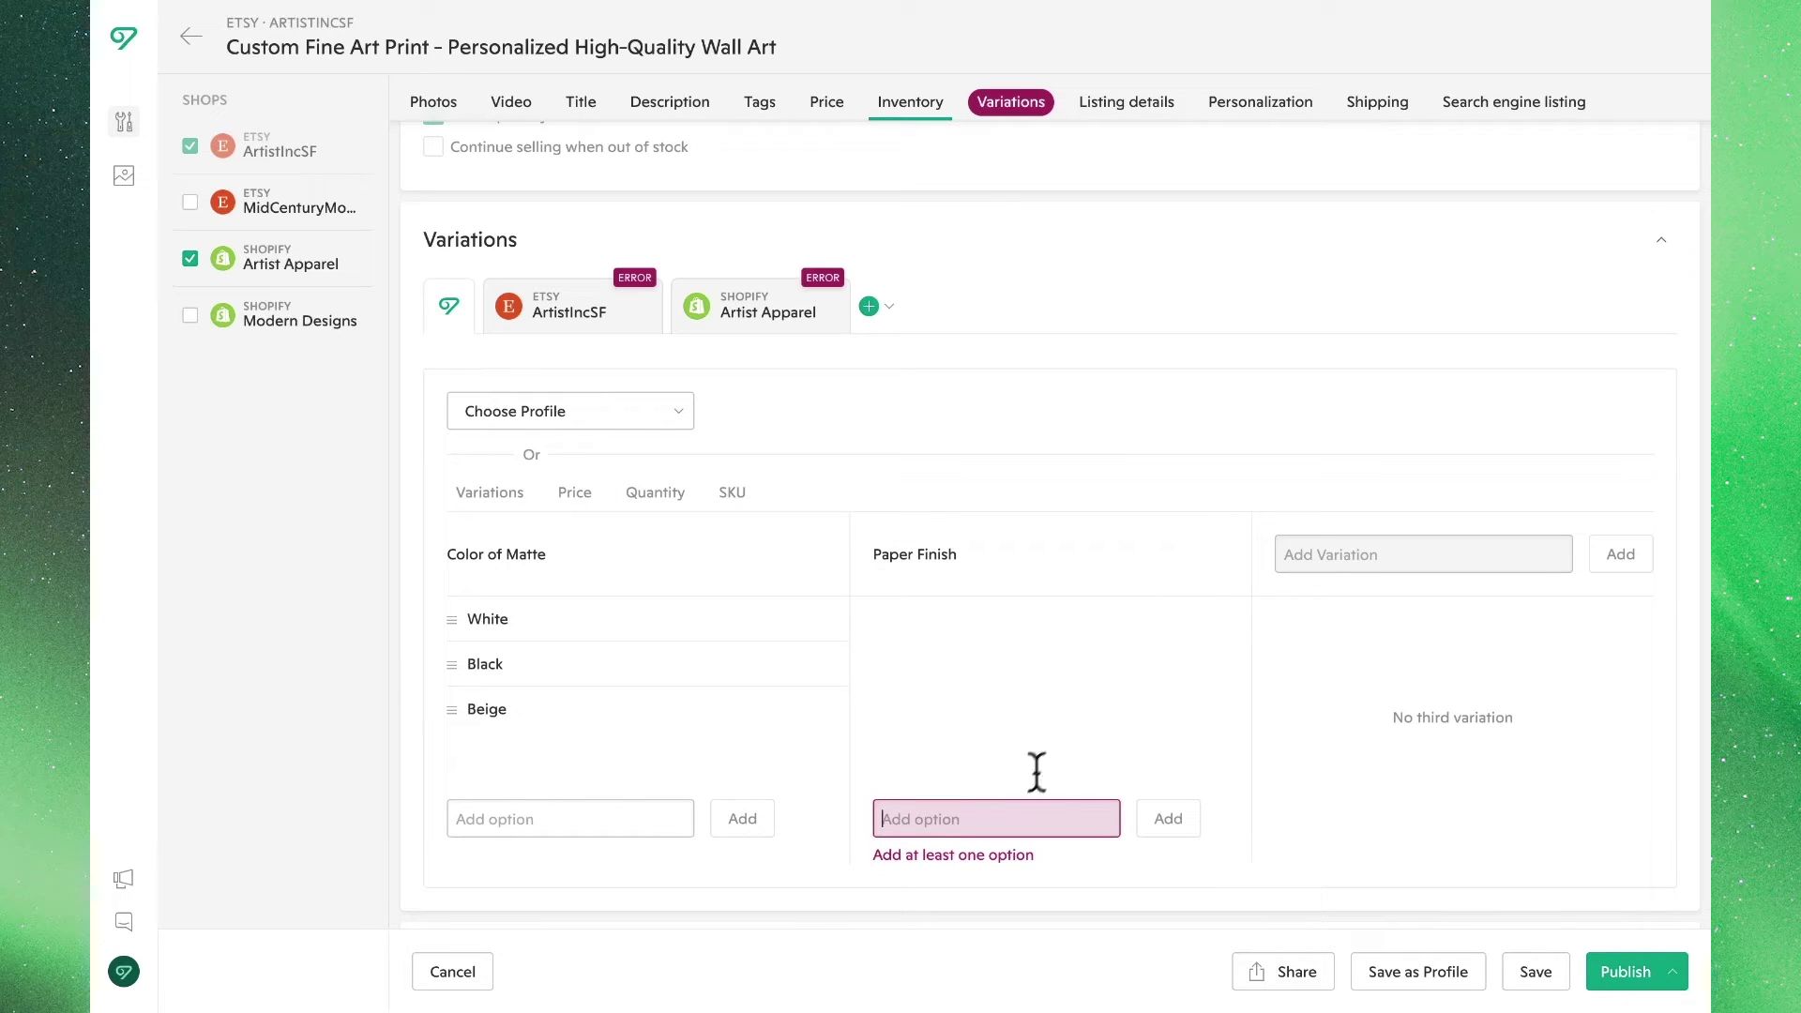
pyautogui.click(995, 816)
pyautogui.write('Glossy')
pyautogui.press('Return')
pyautogui.write('Matte')
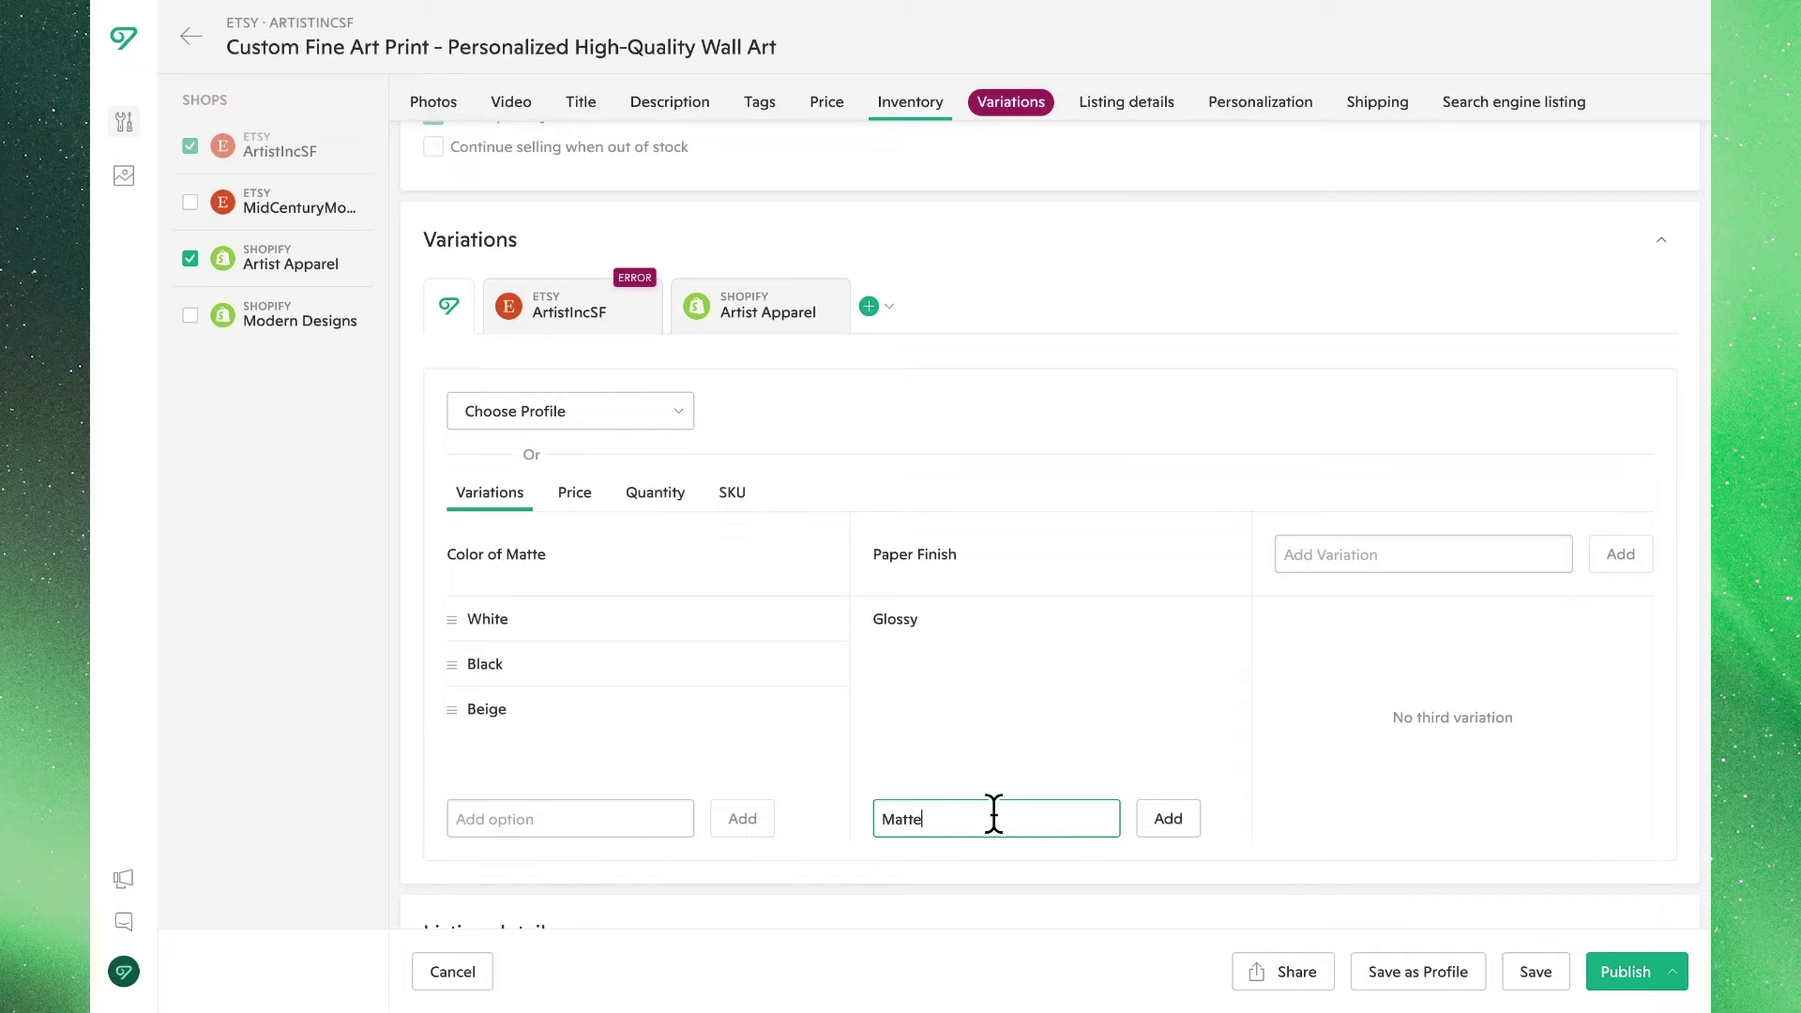
pyautogui.press('Return')
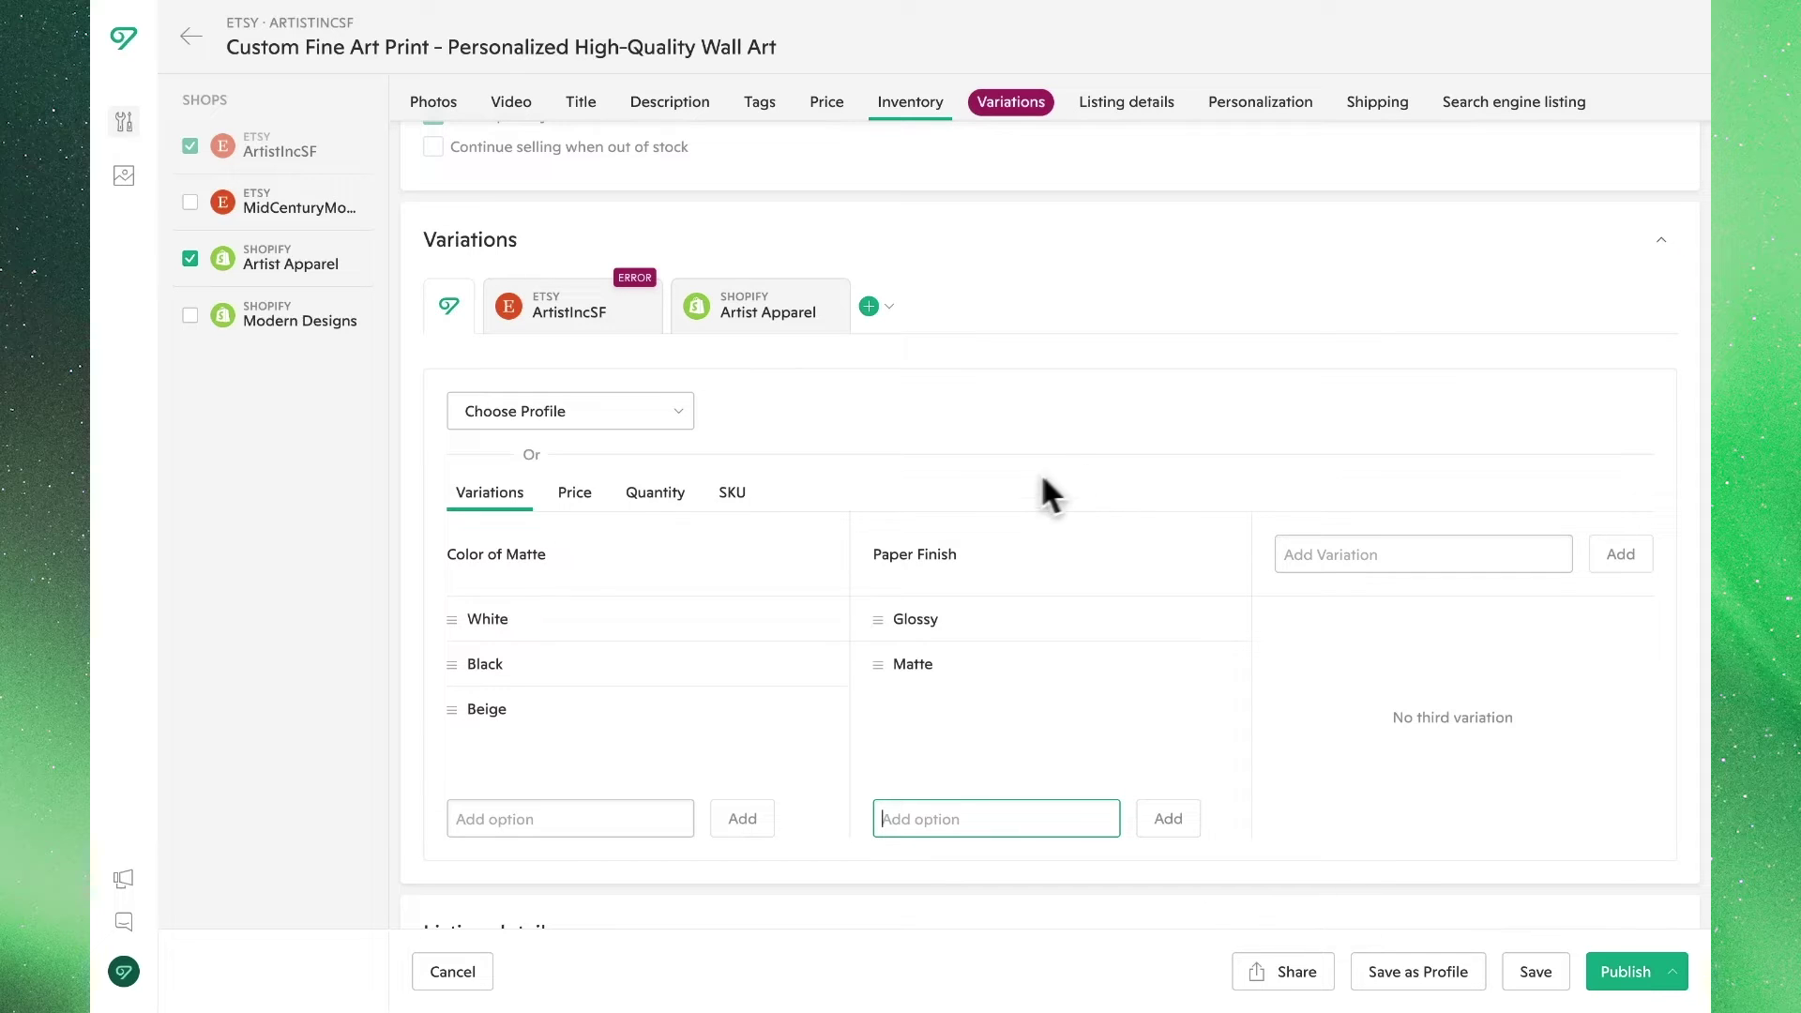
# - Check the shared variant prices and set the quantity of all variants to 999
pyautogui.click(587, 495)
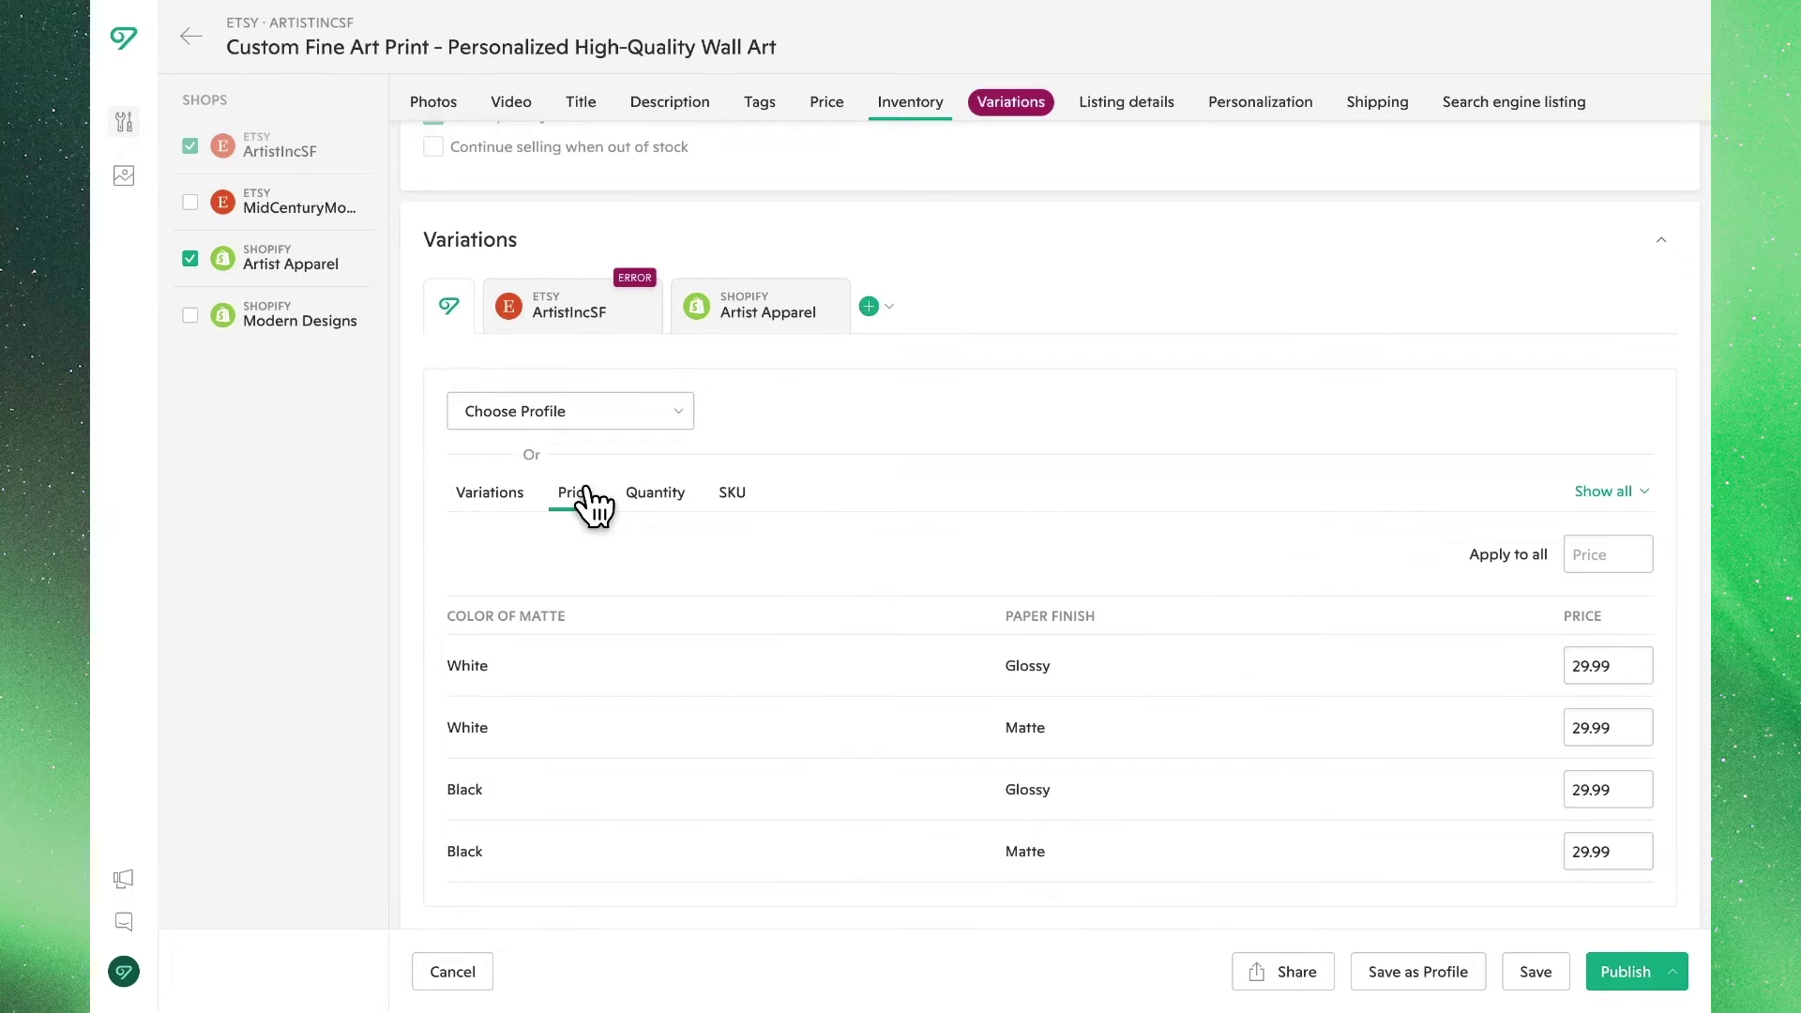
pyautogui.click(655, 496)
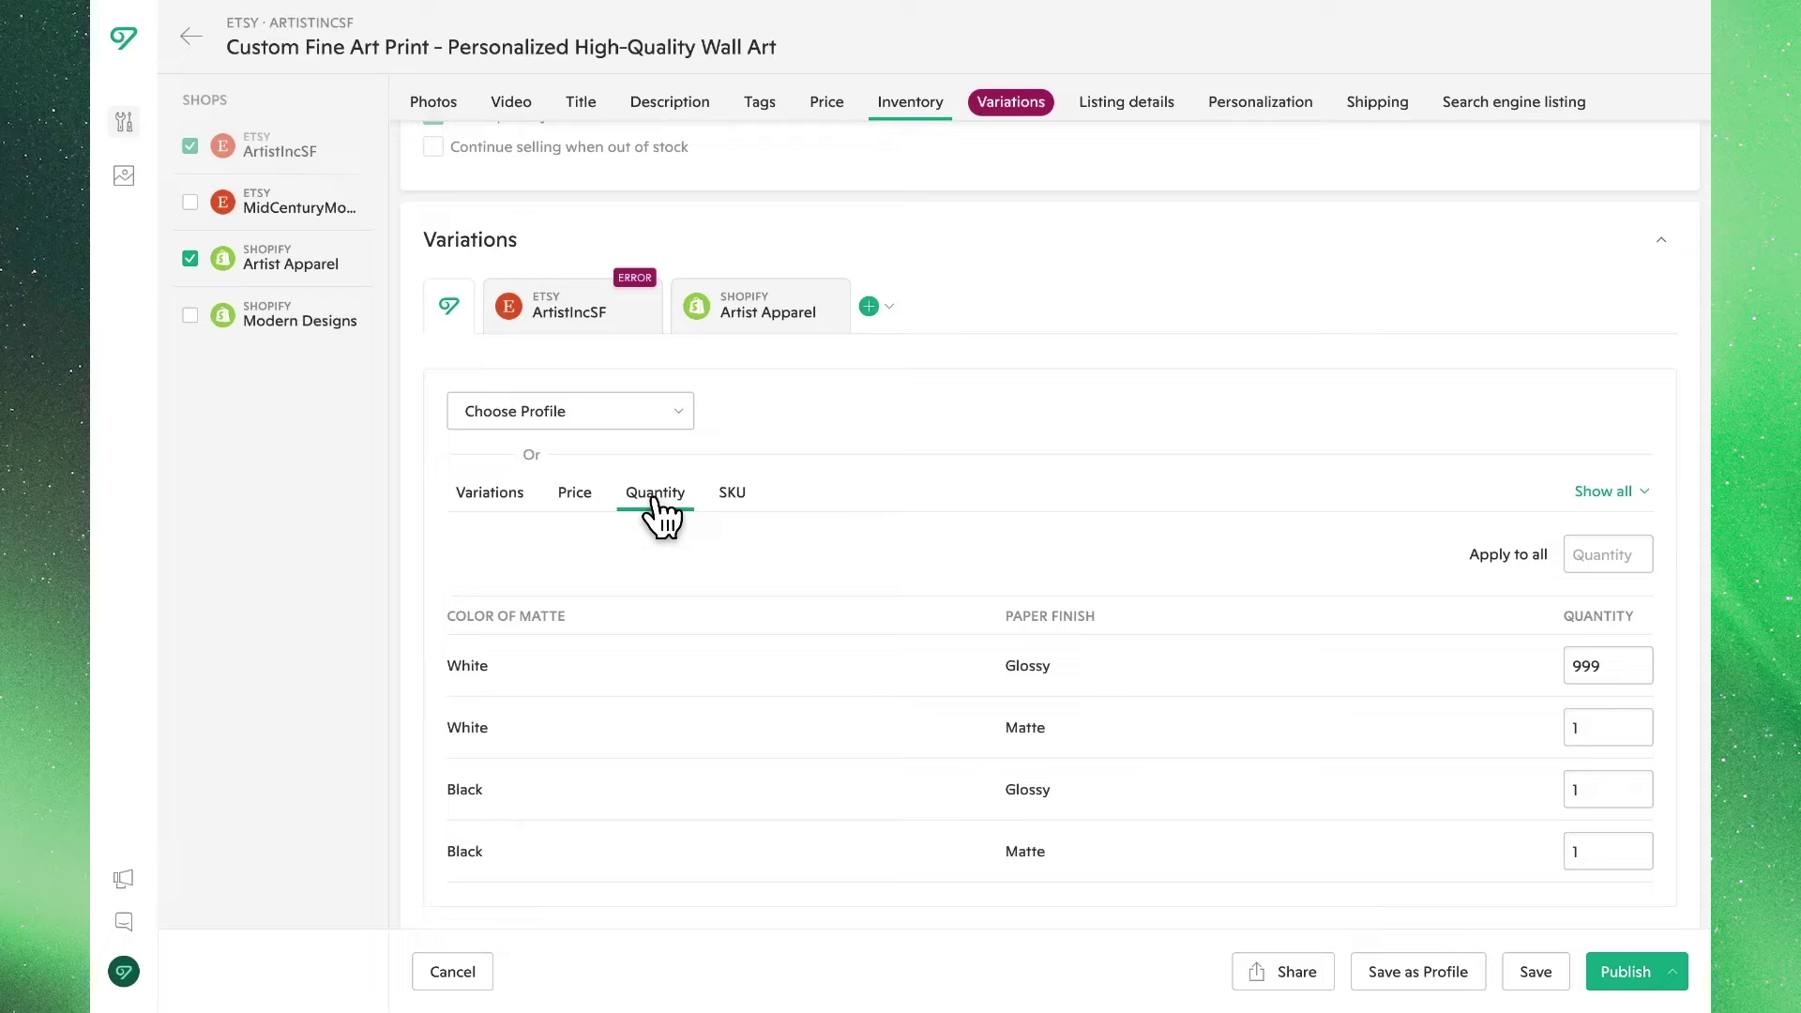
pyautogui.click(1584, 554)
pyautogui.write('999')
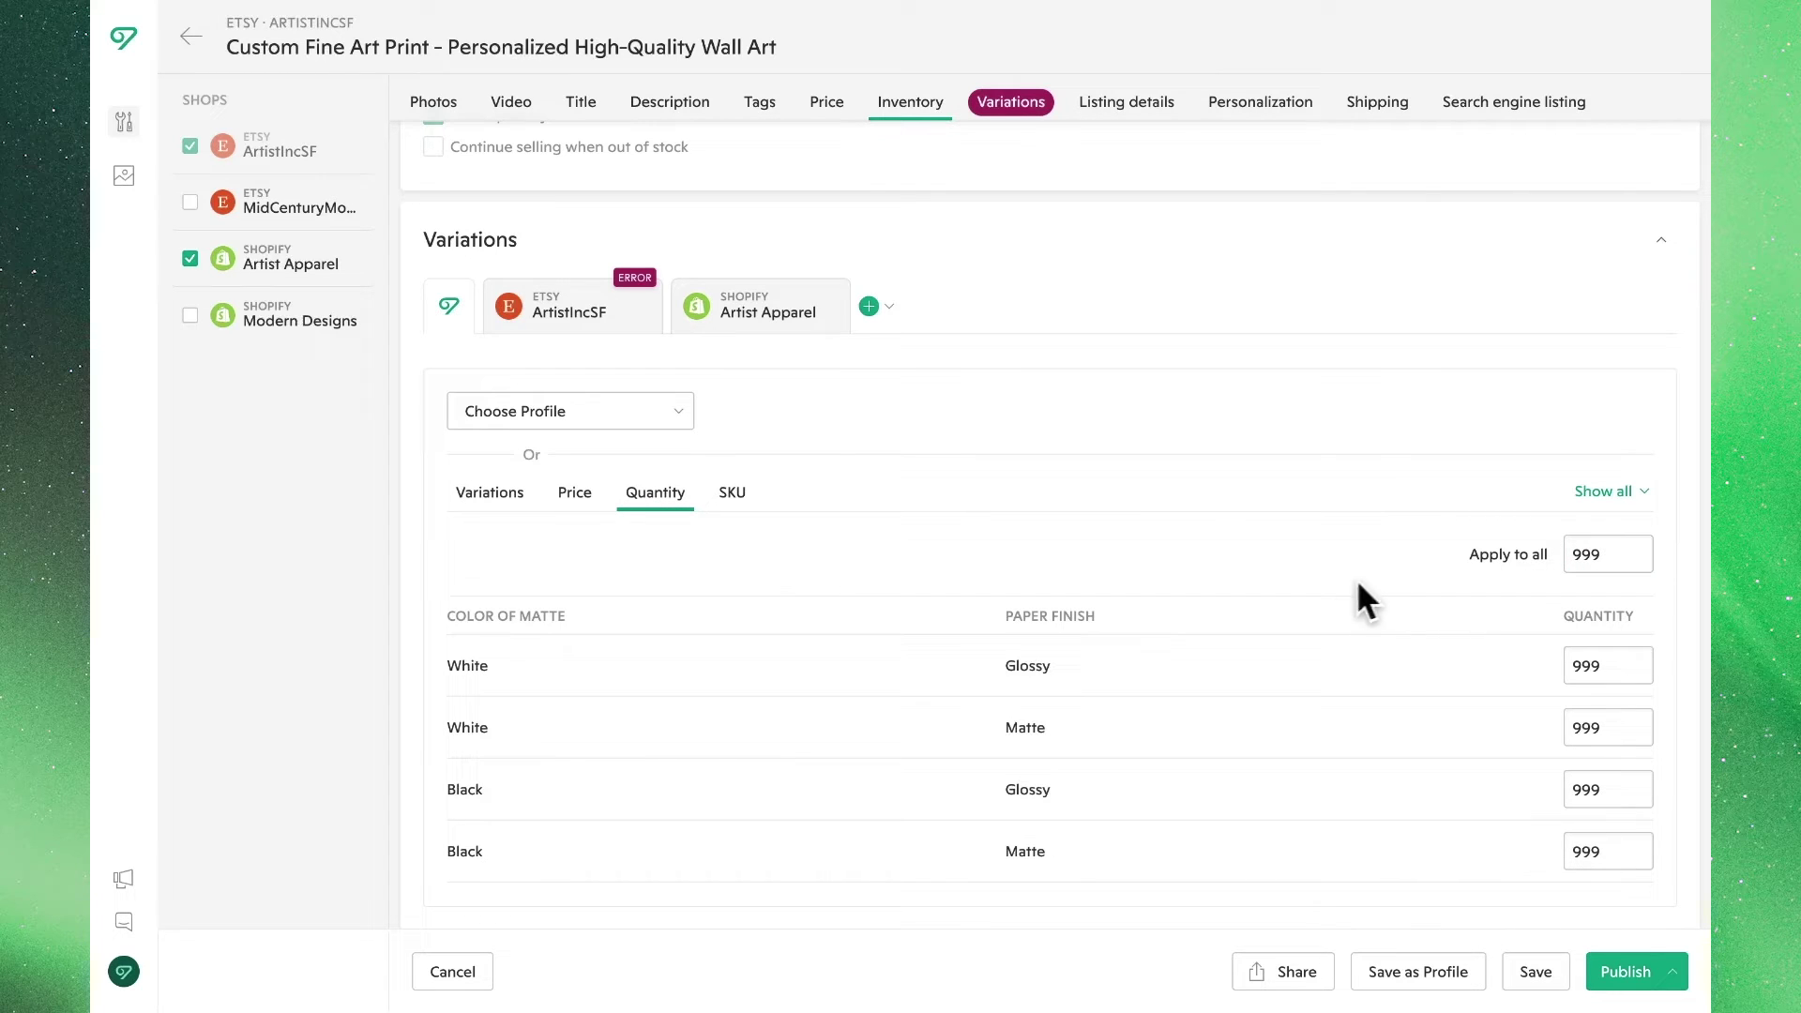
# - Apply the SKU PRINT-CUSTOM to all shared variants
pyautogui.click(737, 498)
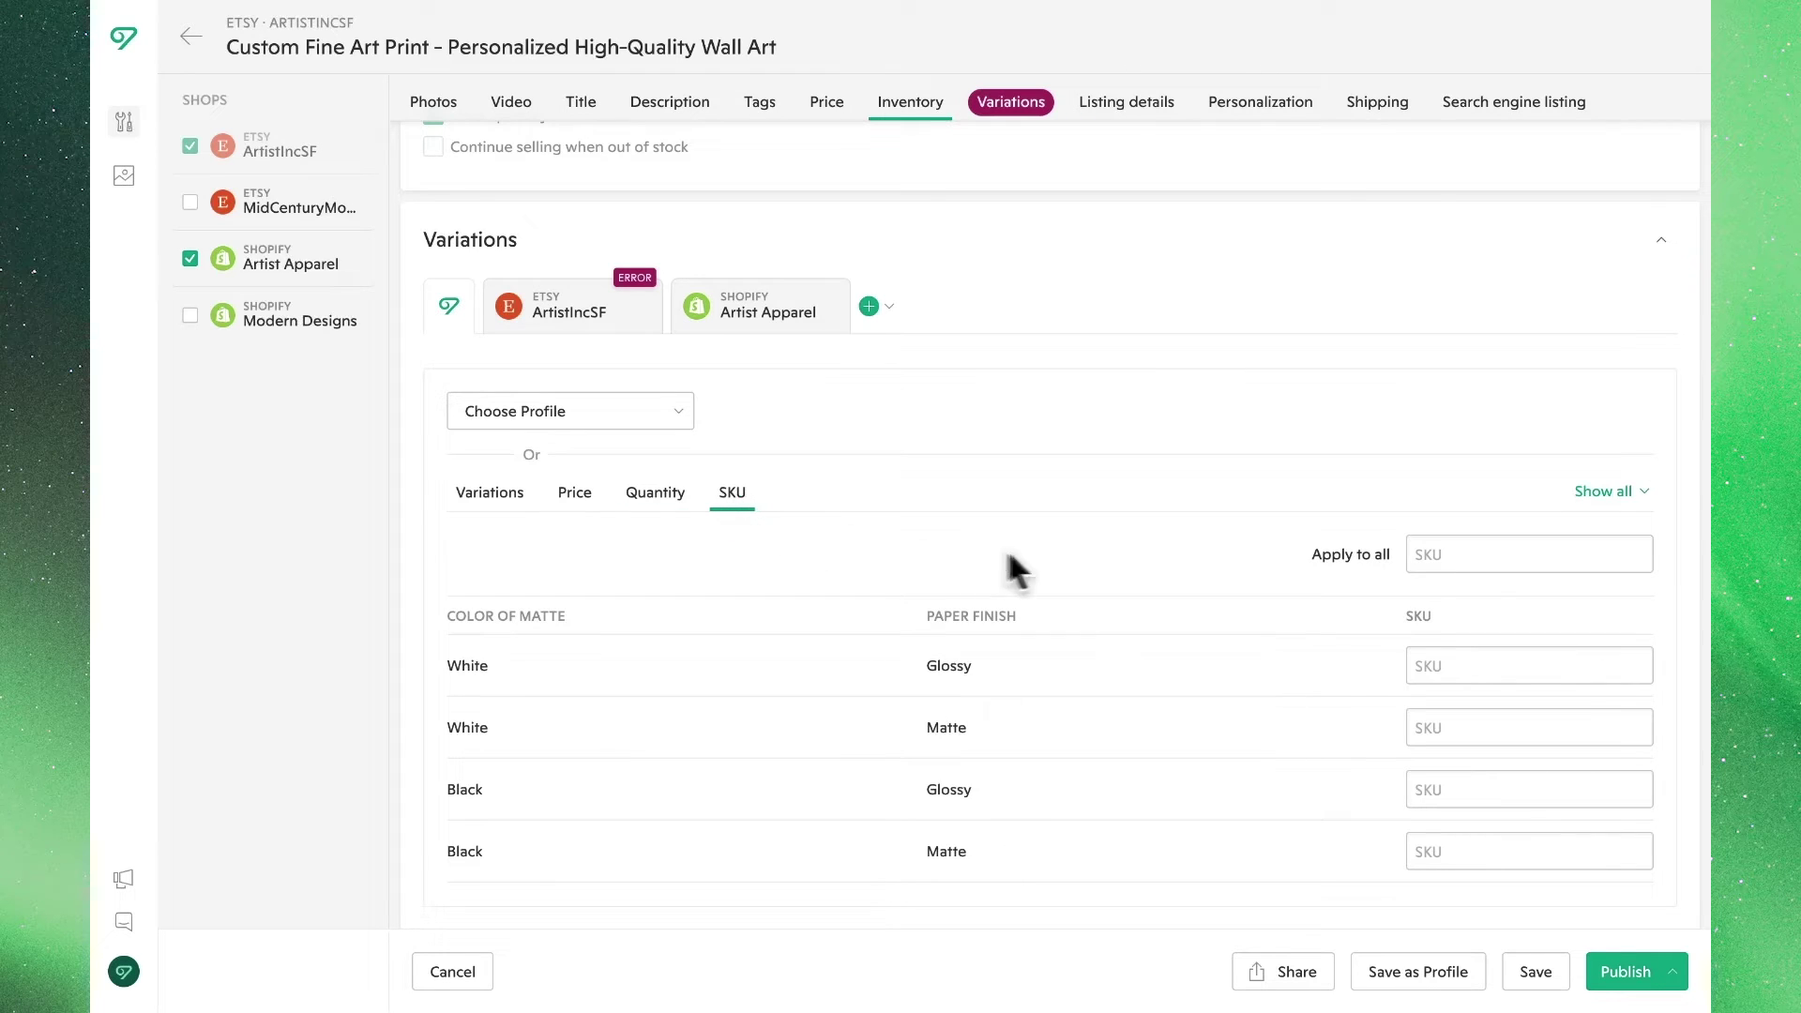
pyautogui.click(1466, 555)
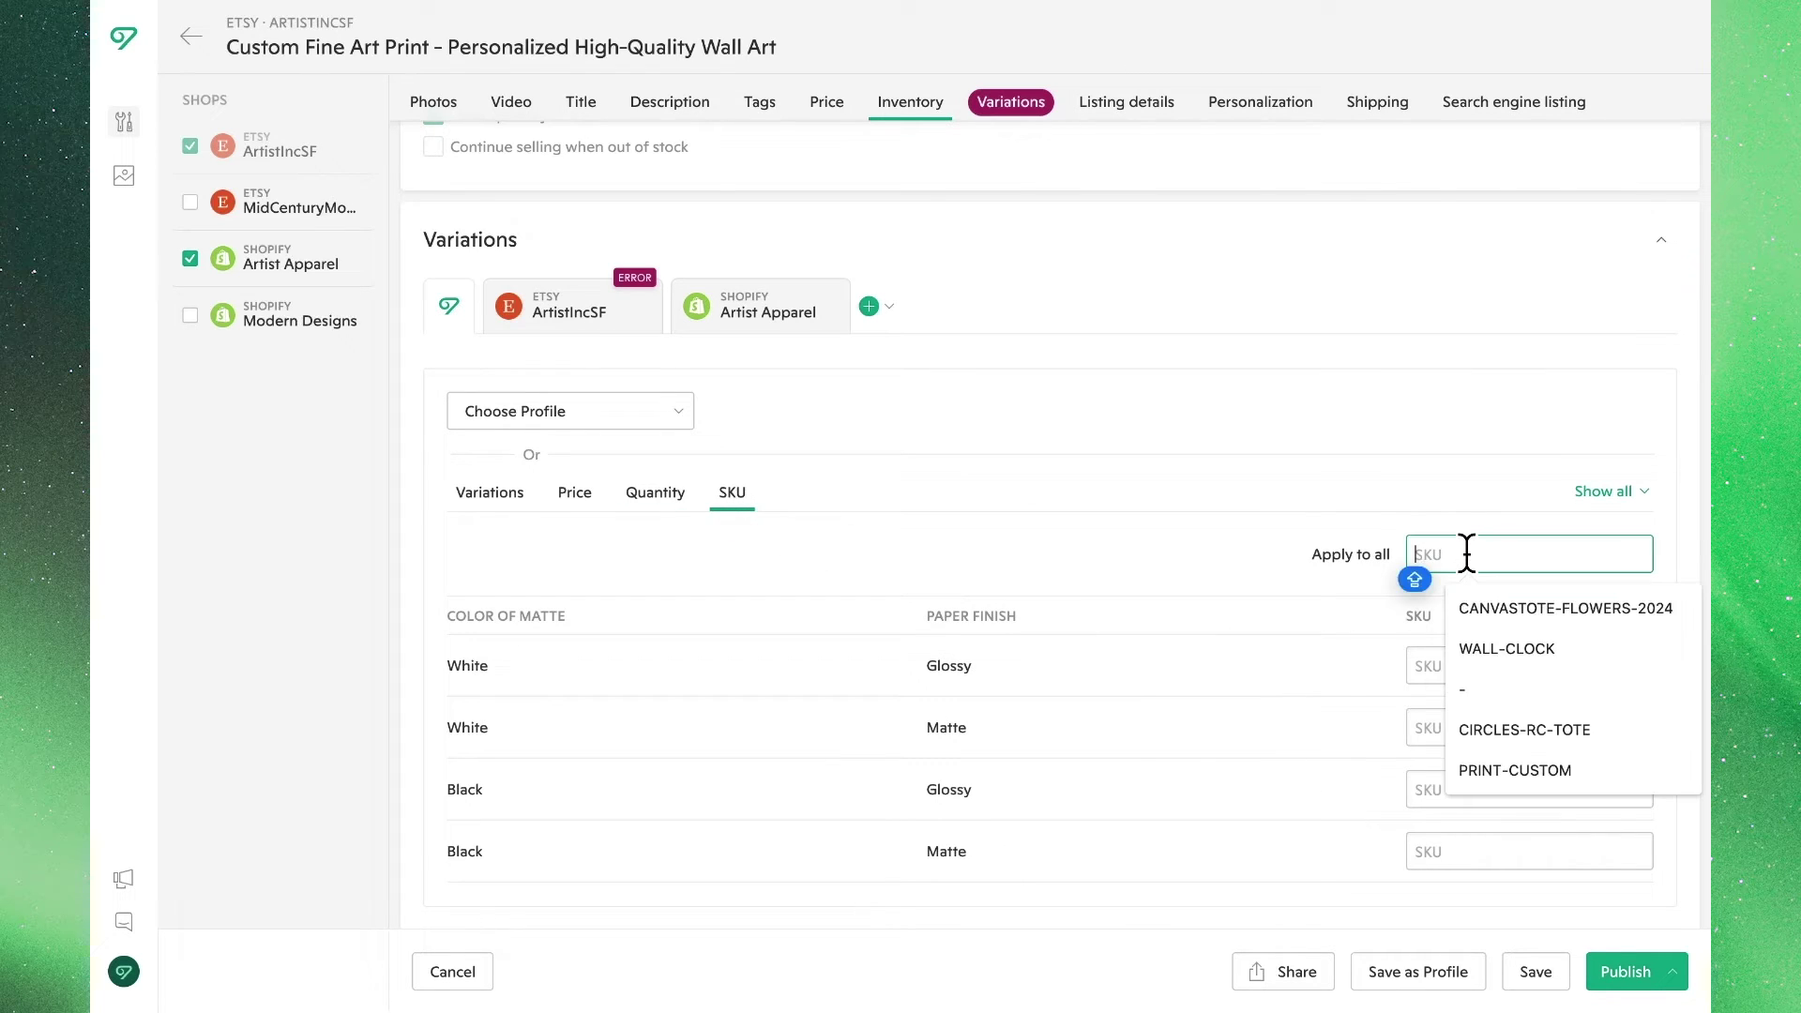
pyautogui.write('PRINT-CUSTOM')
pyautogui.click(1213, 563)
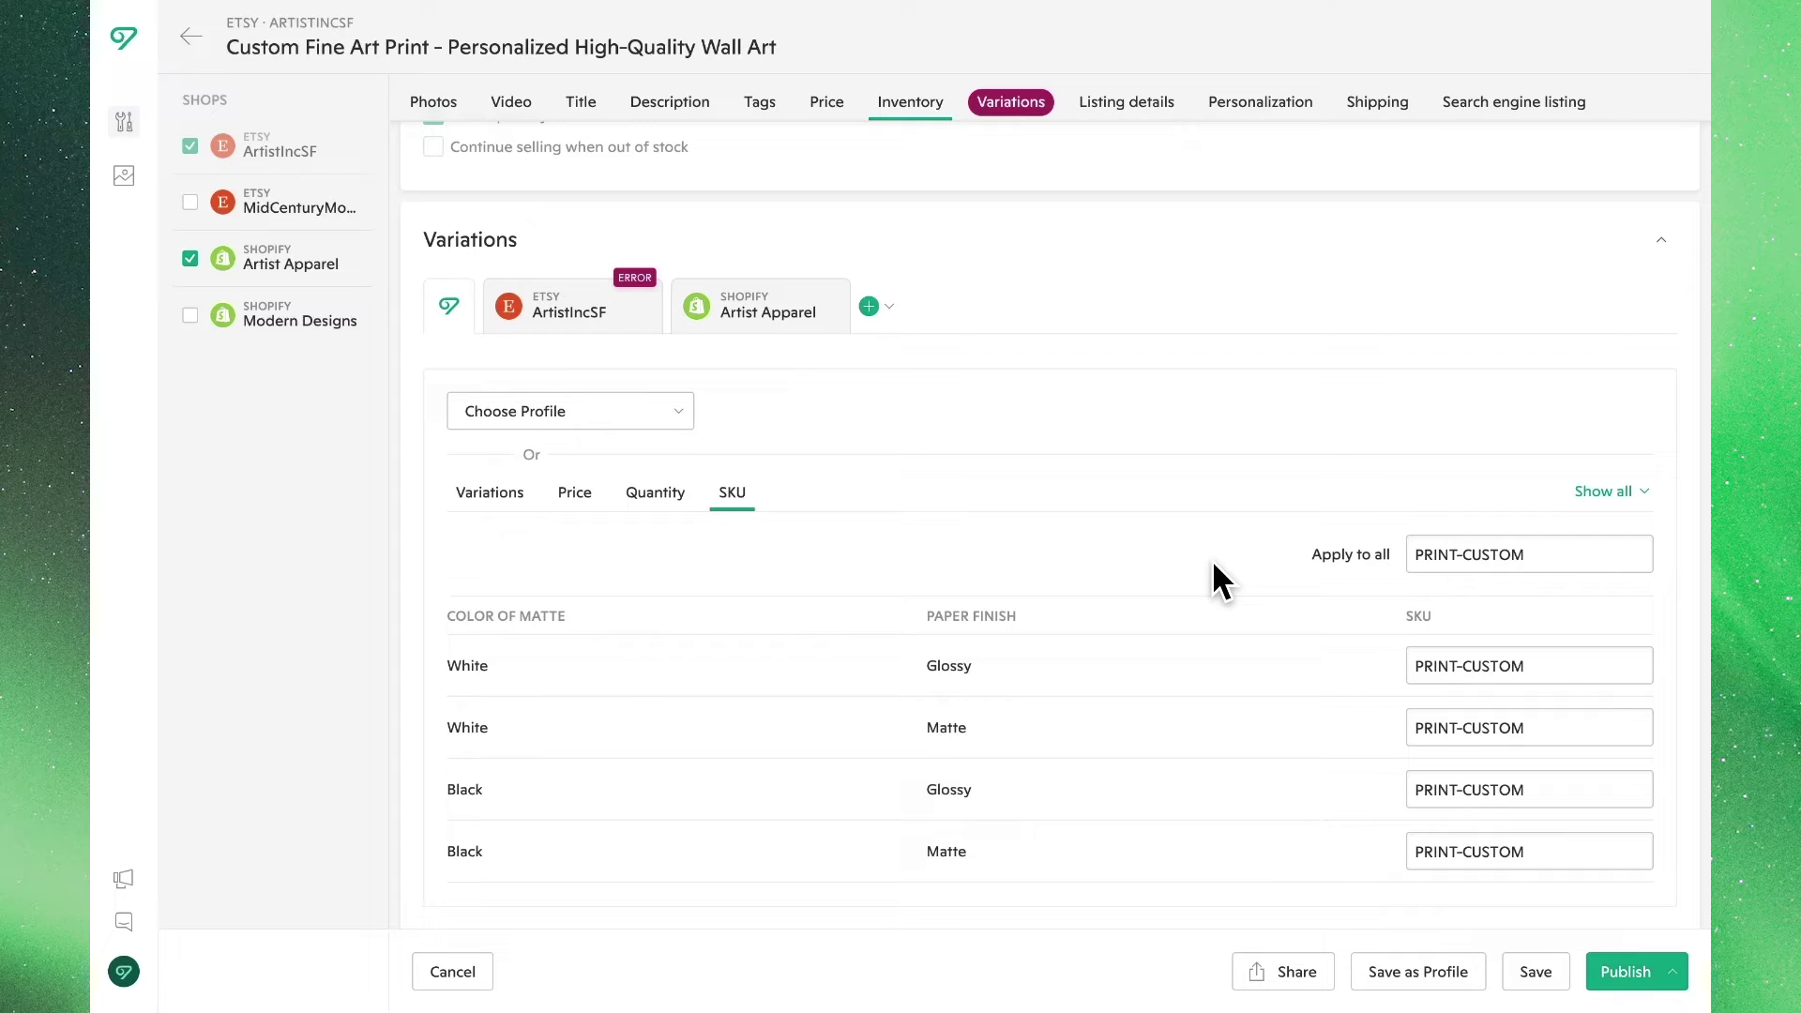
# - Set the category for the Etsy ArtistIncSF variations to Home & Living, Home Decor, Wall Decor
pyautogui.click(649, 326)
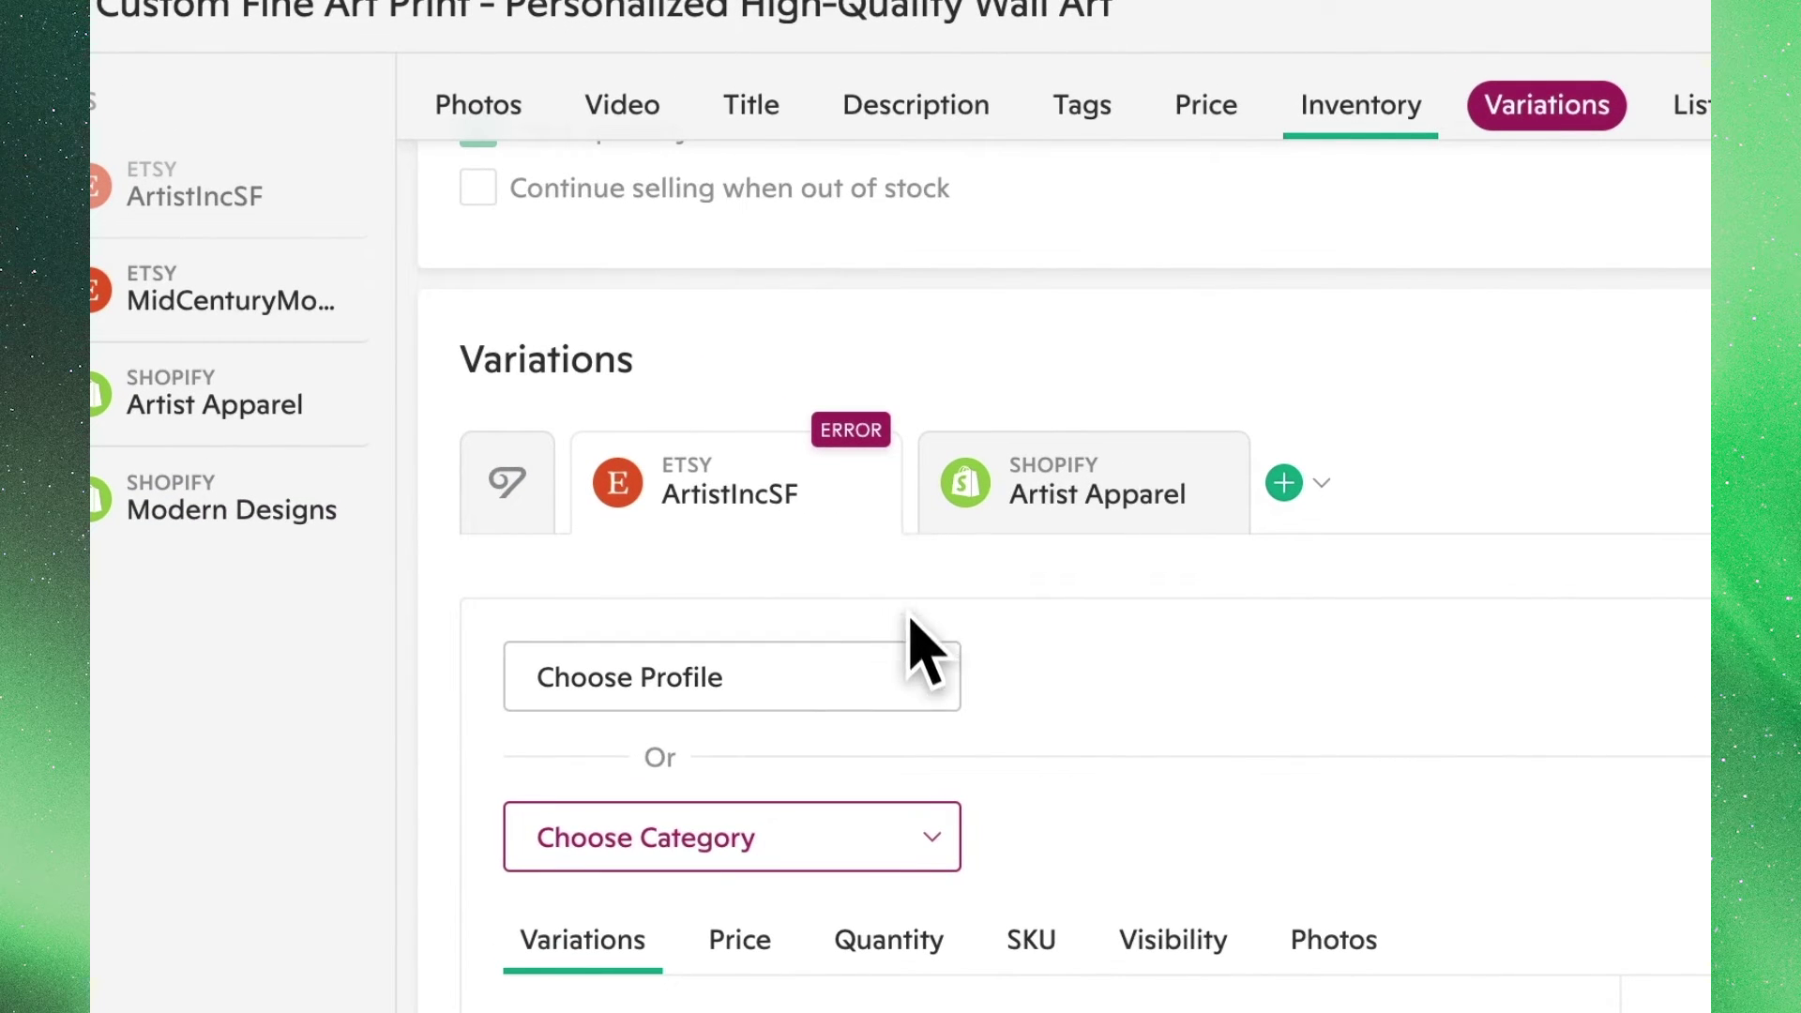
pyautogui.click(954, 847)
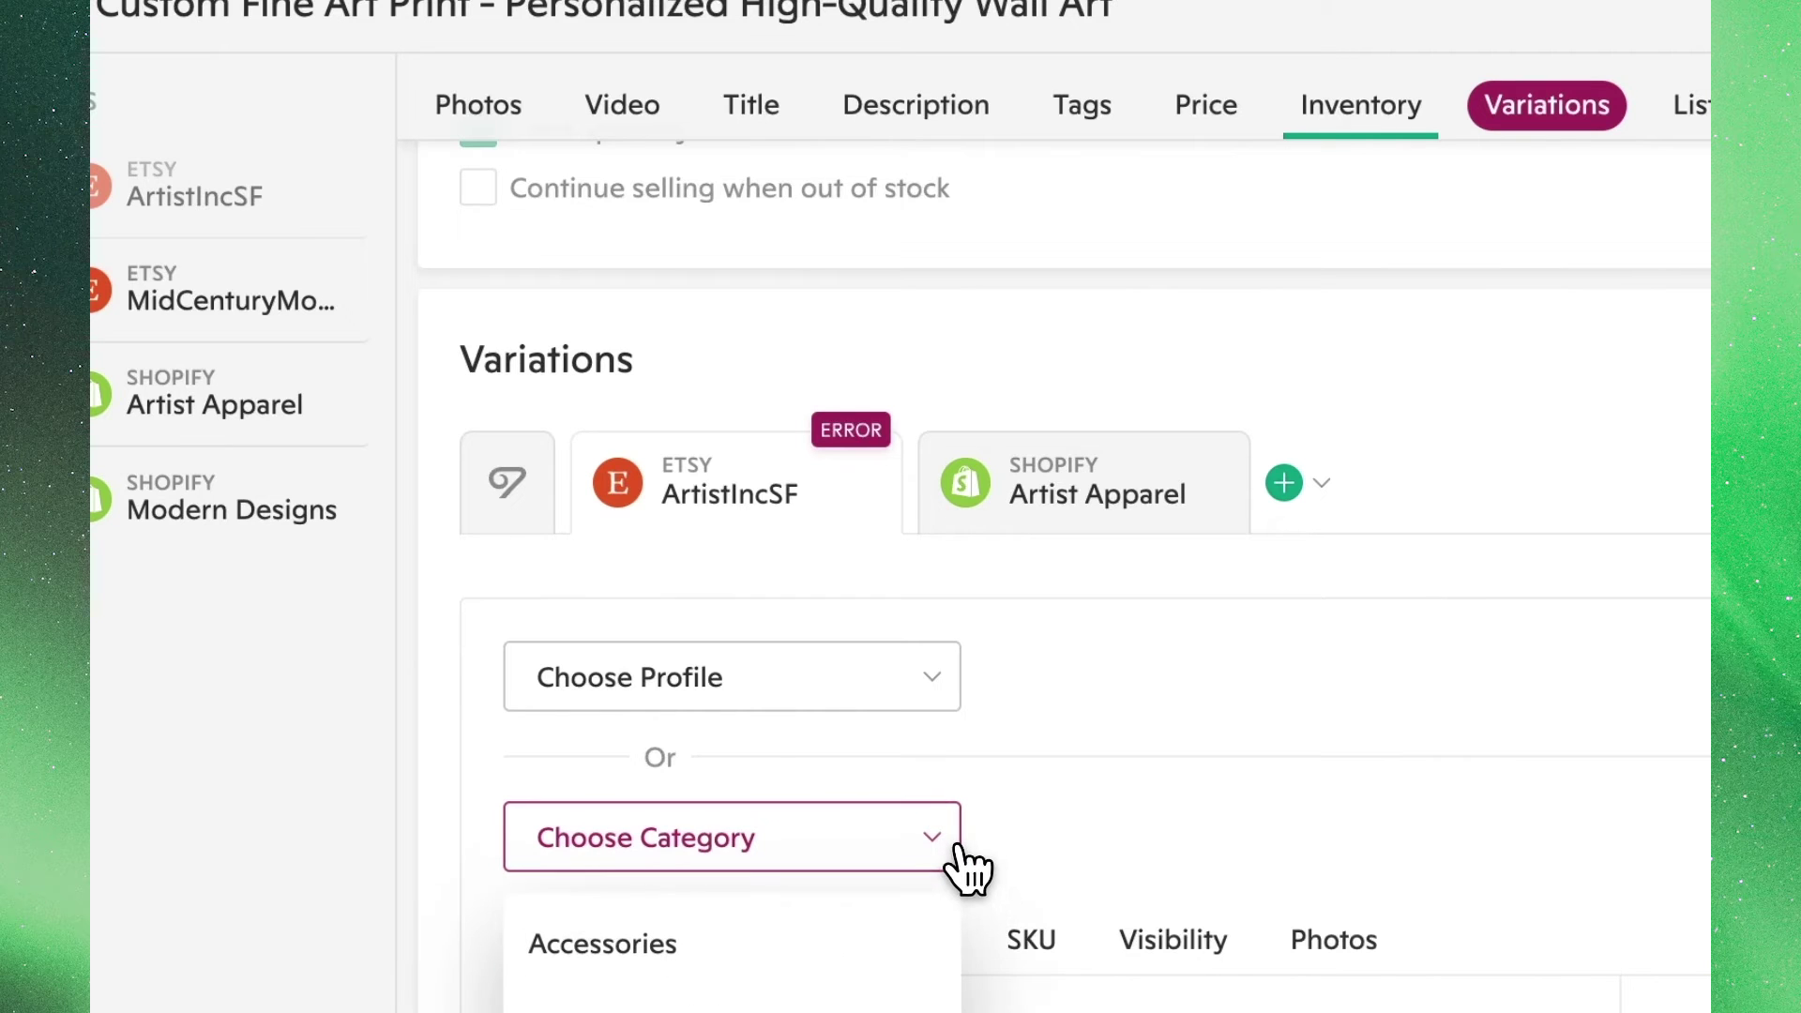
pyautogui.scroll(-3, 731, 675)
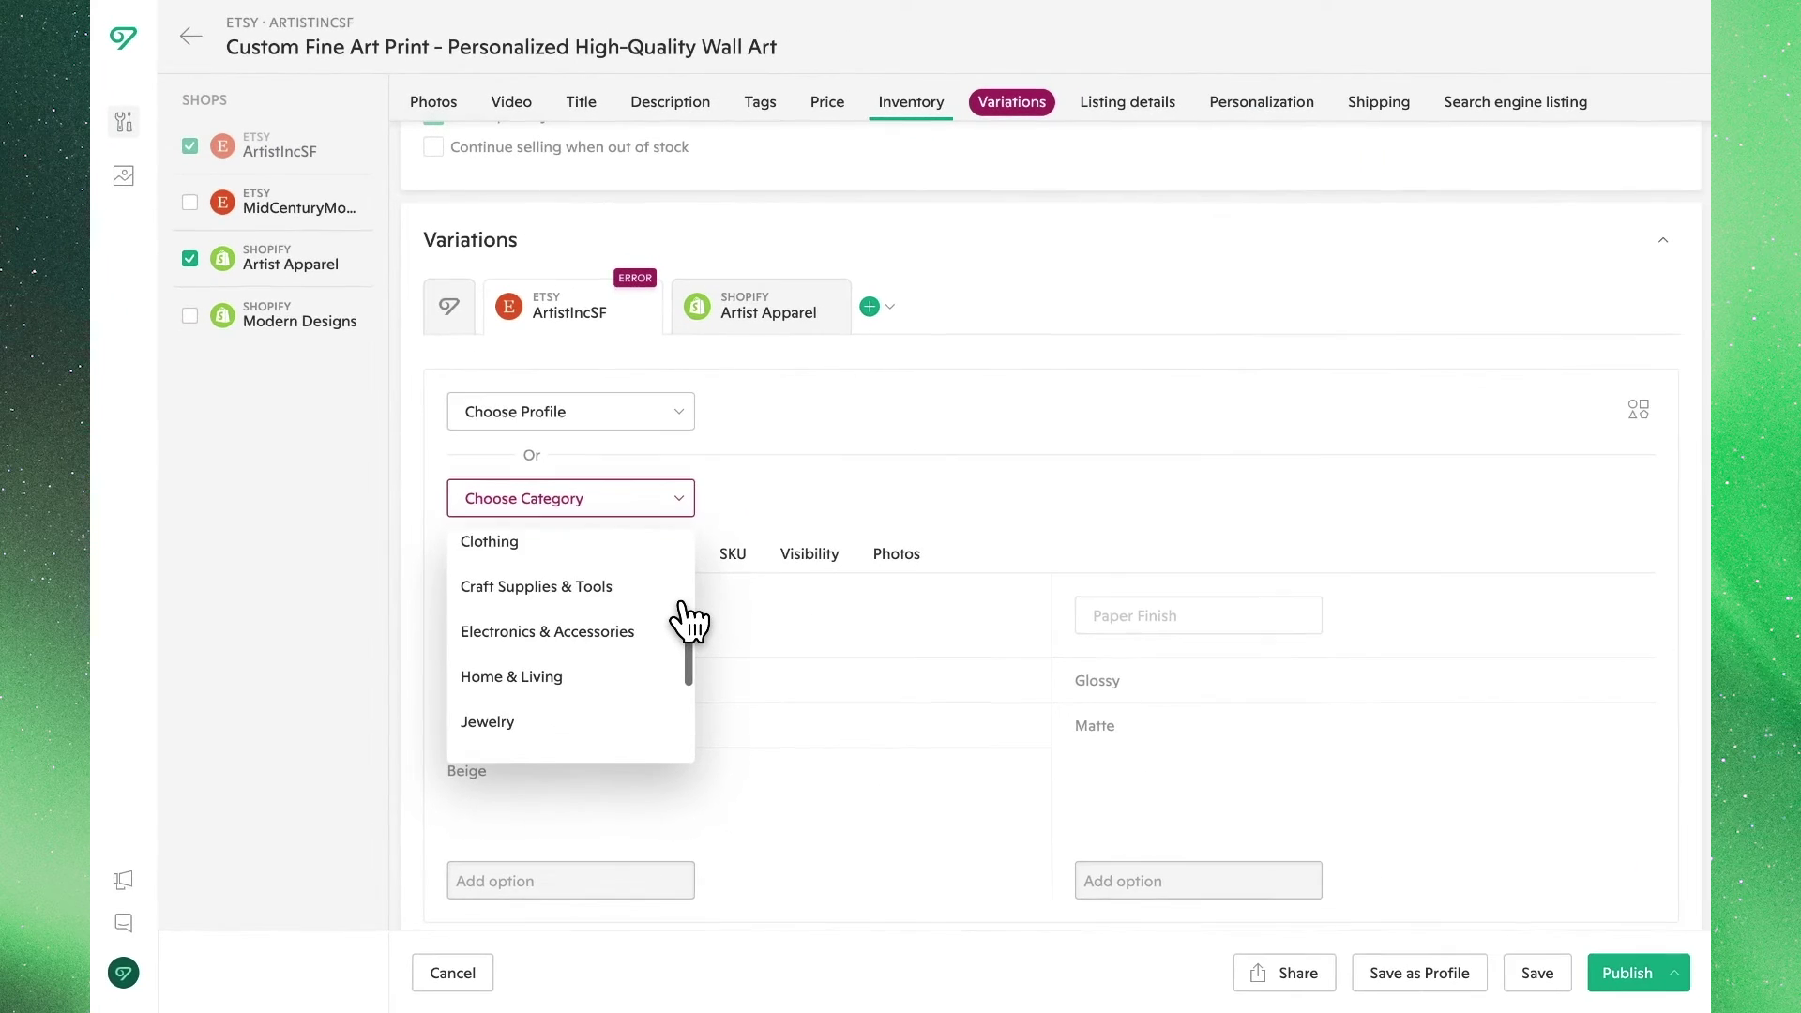
pyautogui.scroll(-2, 684, 615)
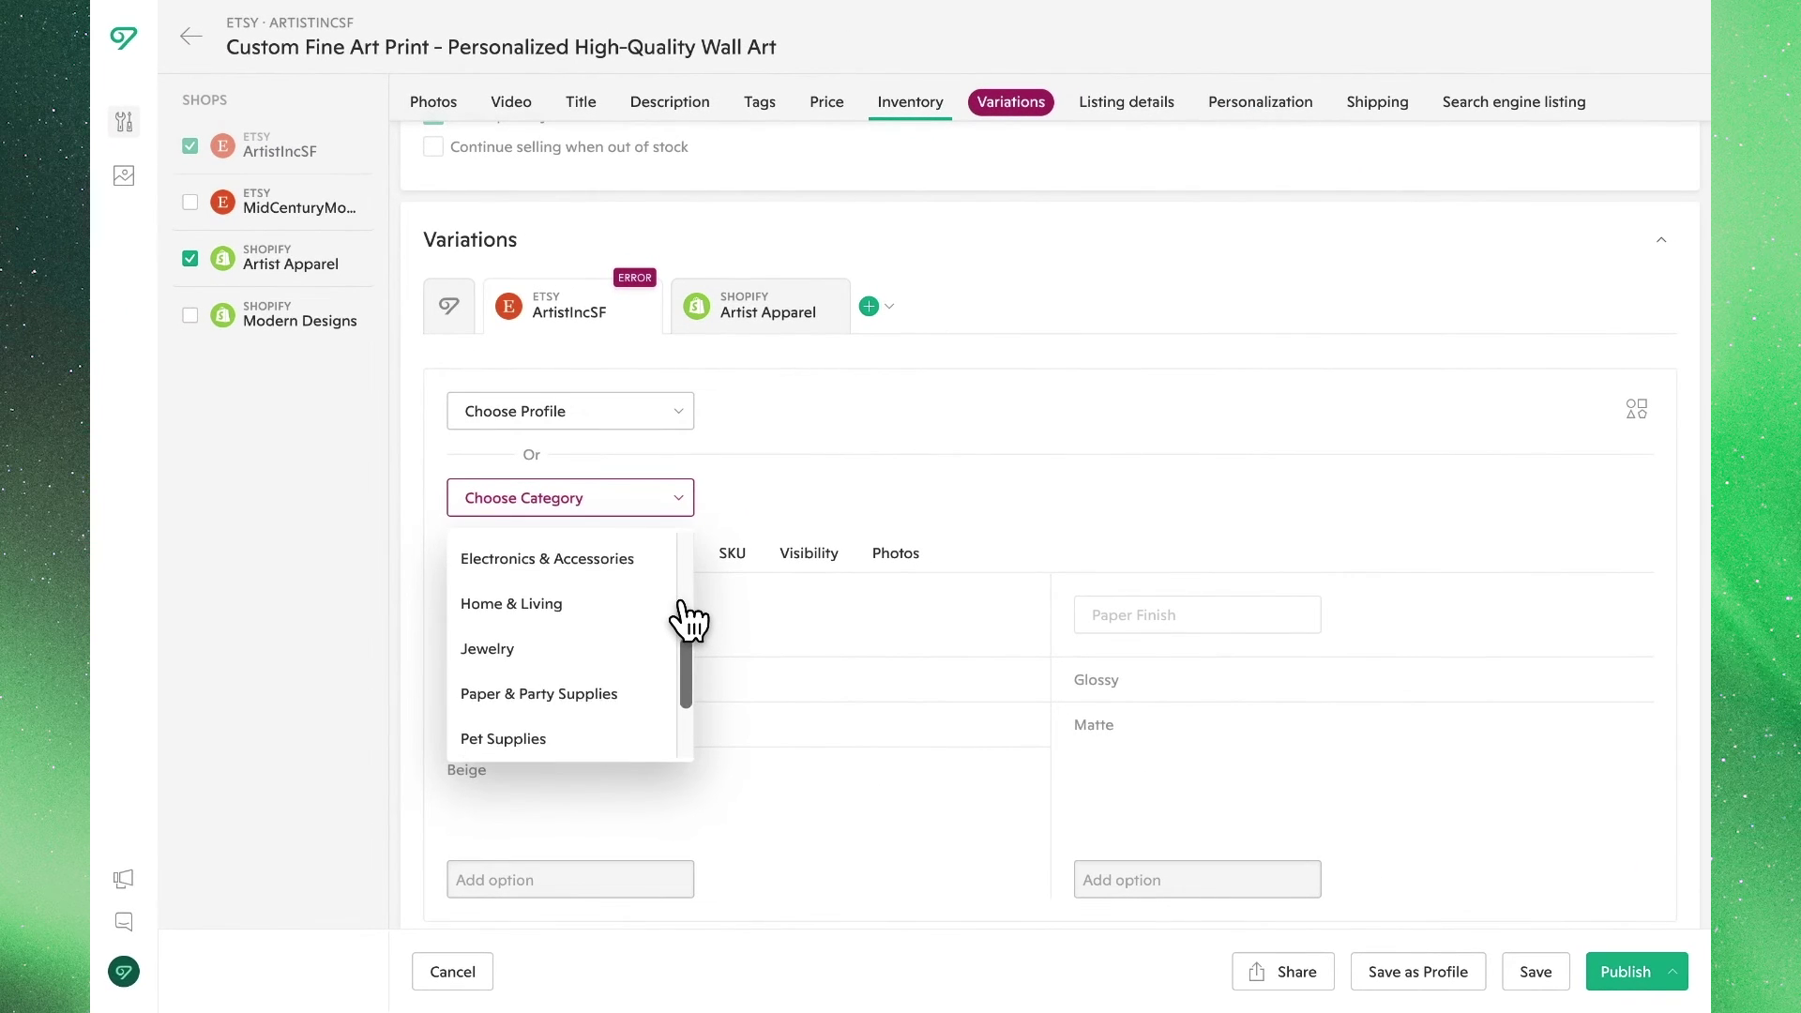
pyautogui.click(668, 602)
pyautogui.click(826, 498)
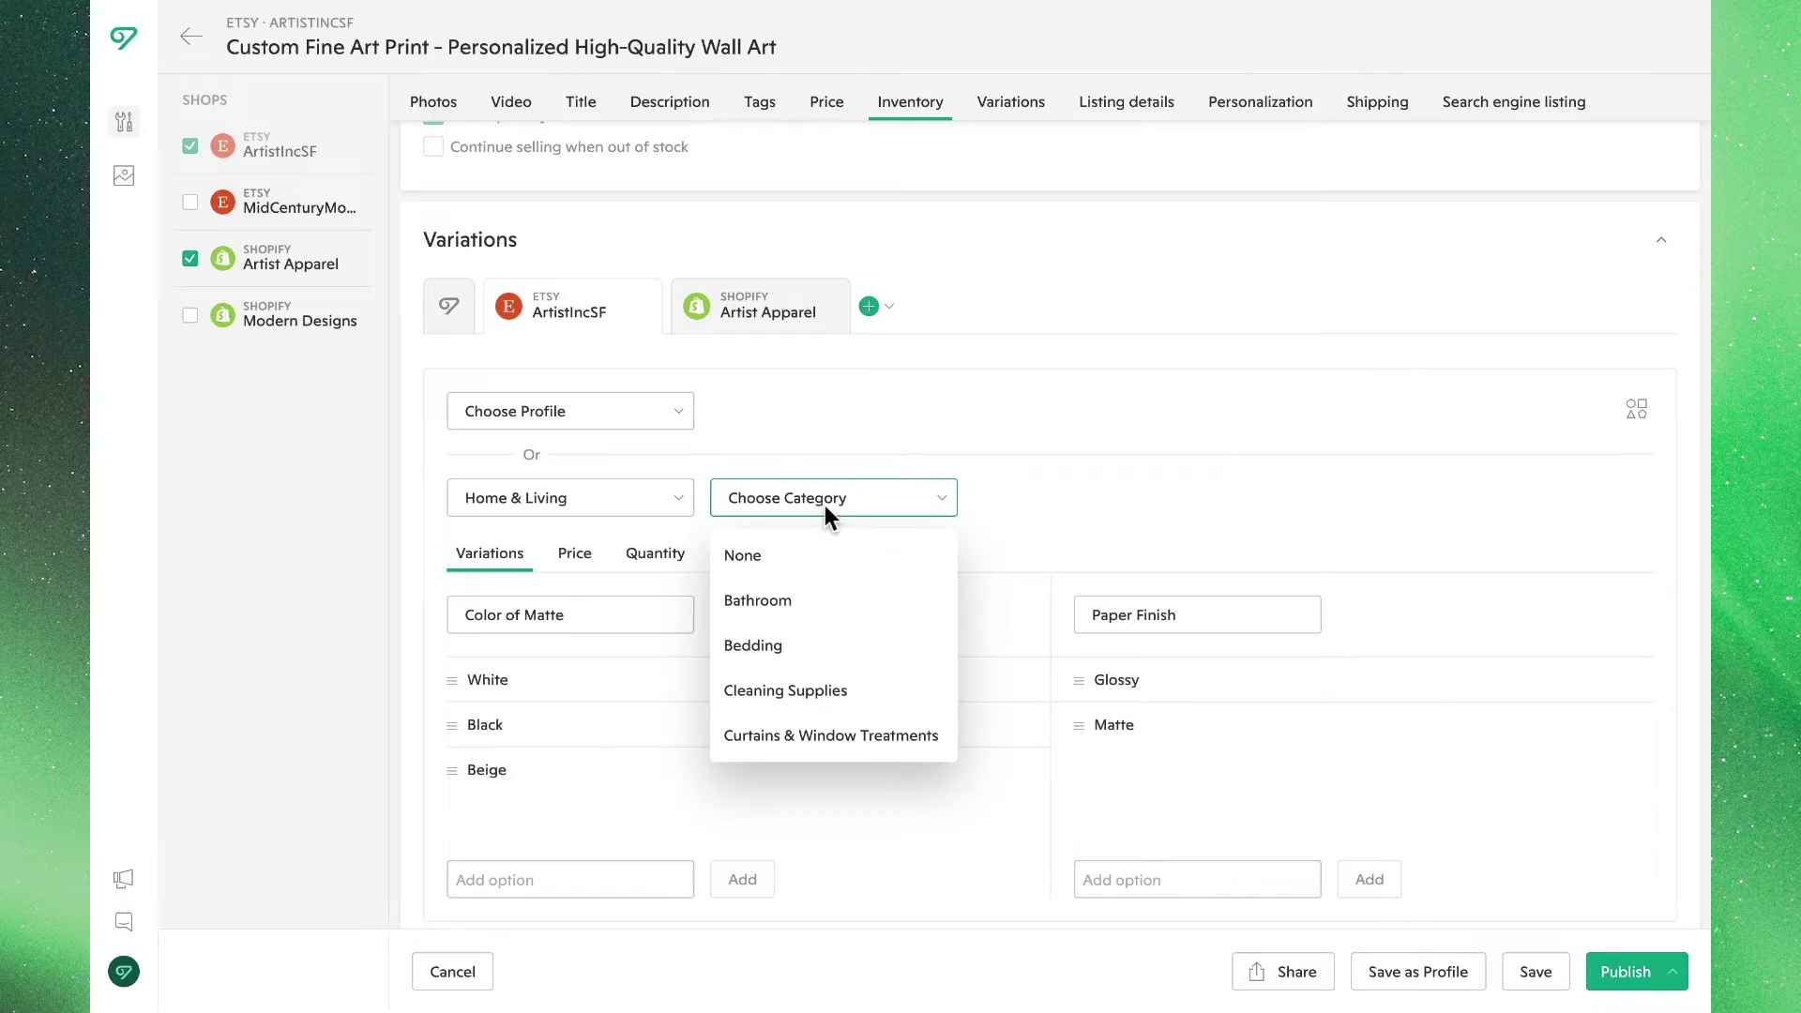
pyautogui.scroll(-3, 852, 594)
pyautogui.click(849, 685)
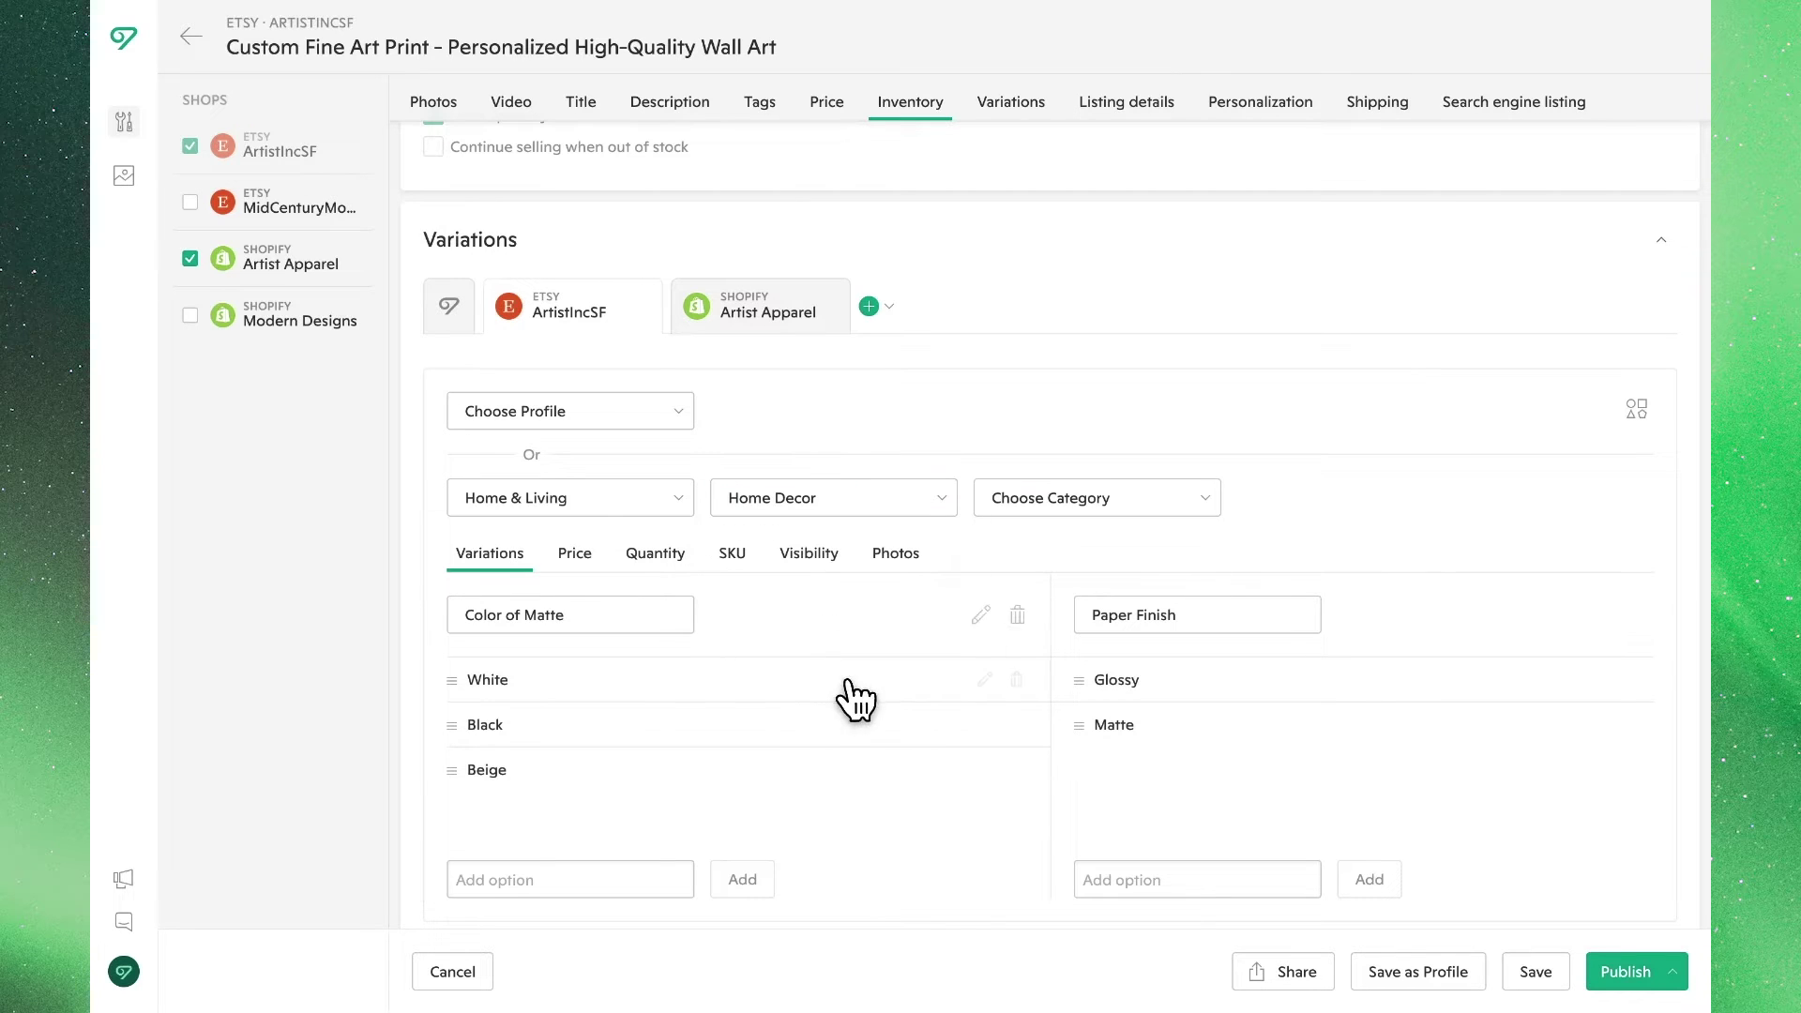
pyautogui.click(1113, 502)
pyautogui.scroll(-4, 1117, 635)
pyautogui.scroll(-10, 1117, 643)
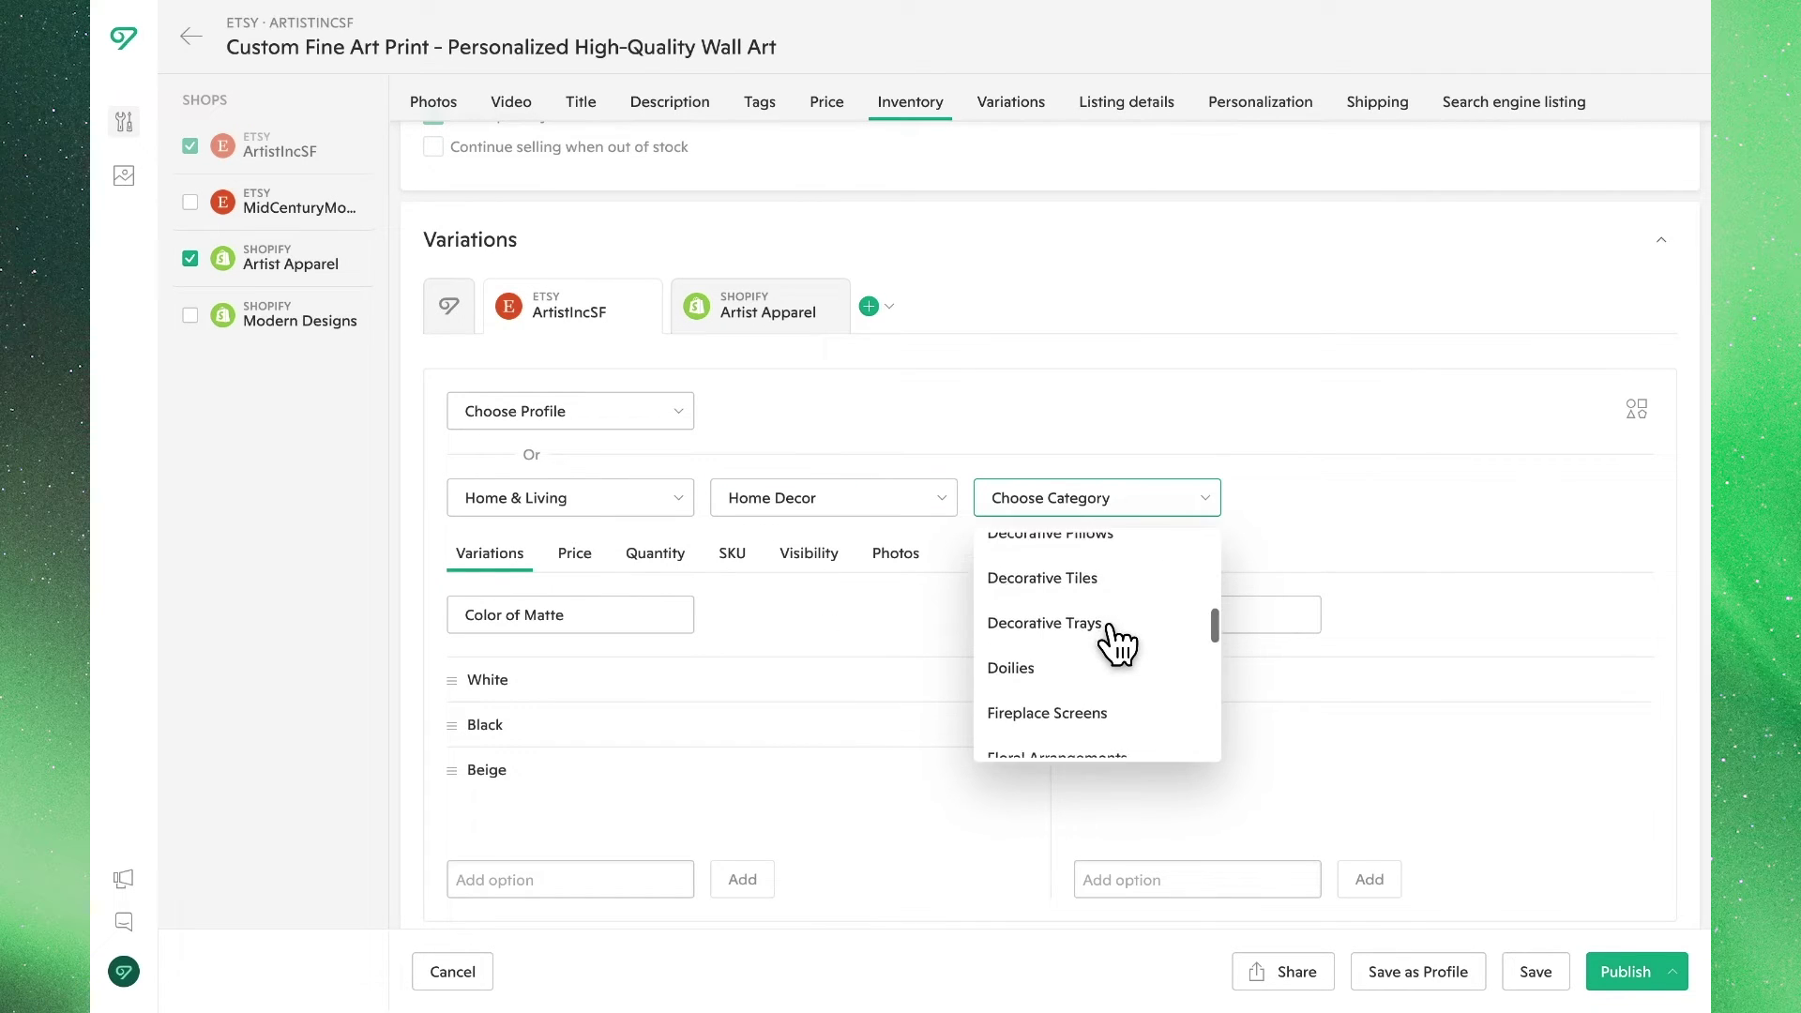
pyautogui.scroll(-2, 1116, 644)
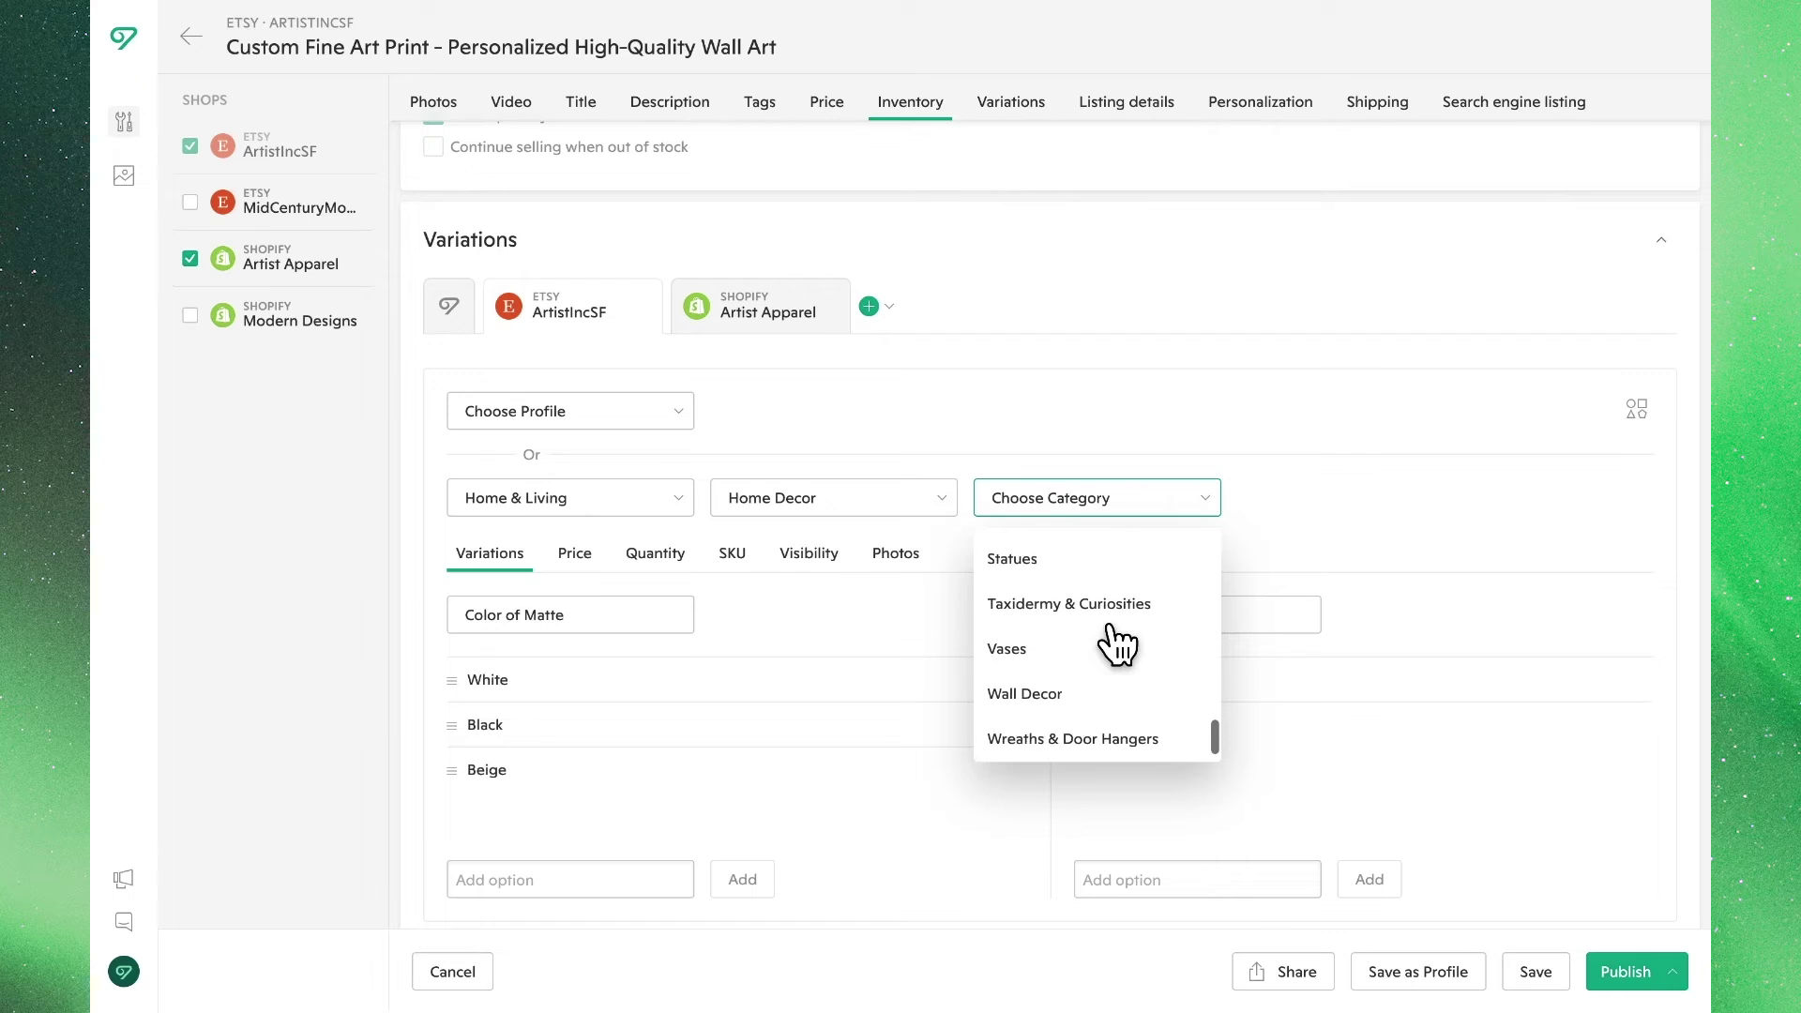
pyautogui.click(1123, 685)
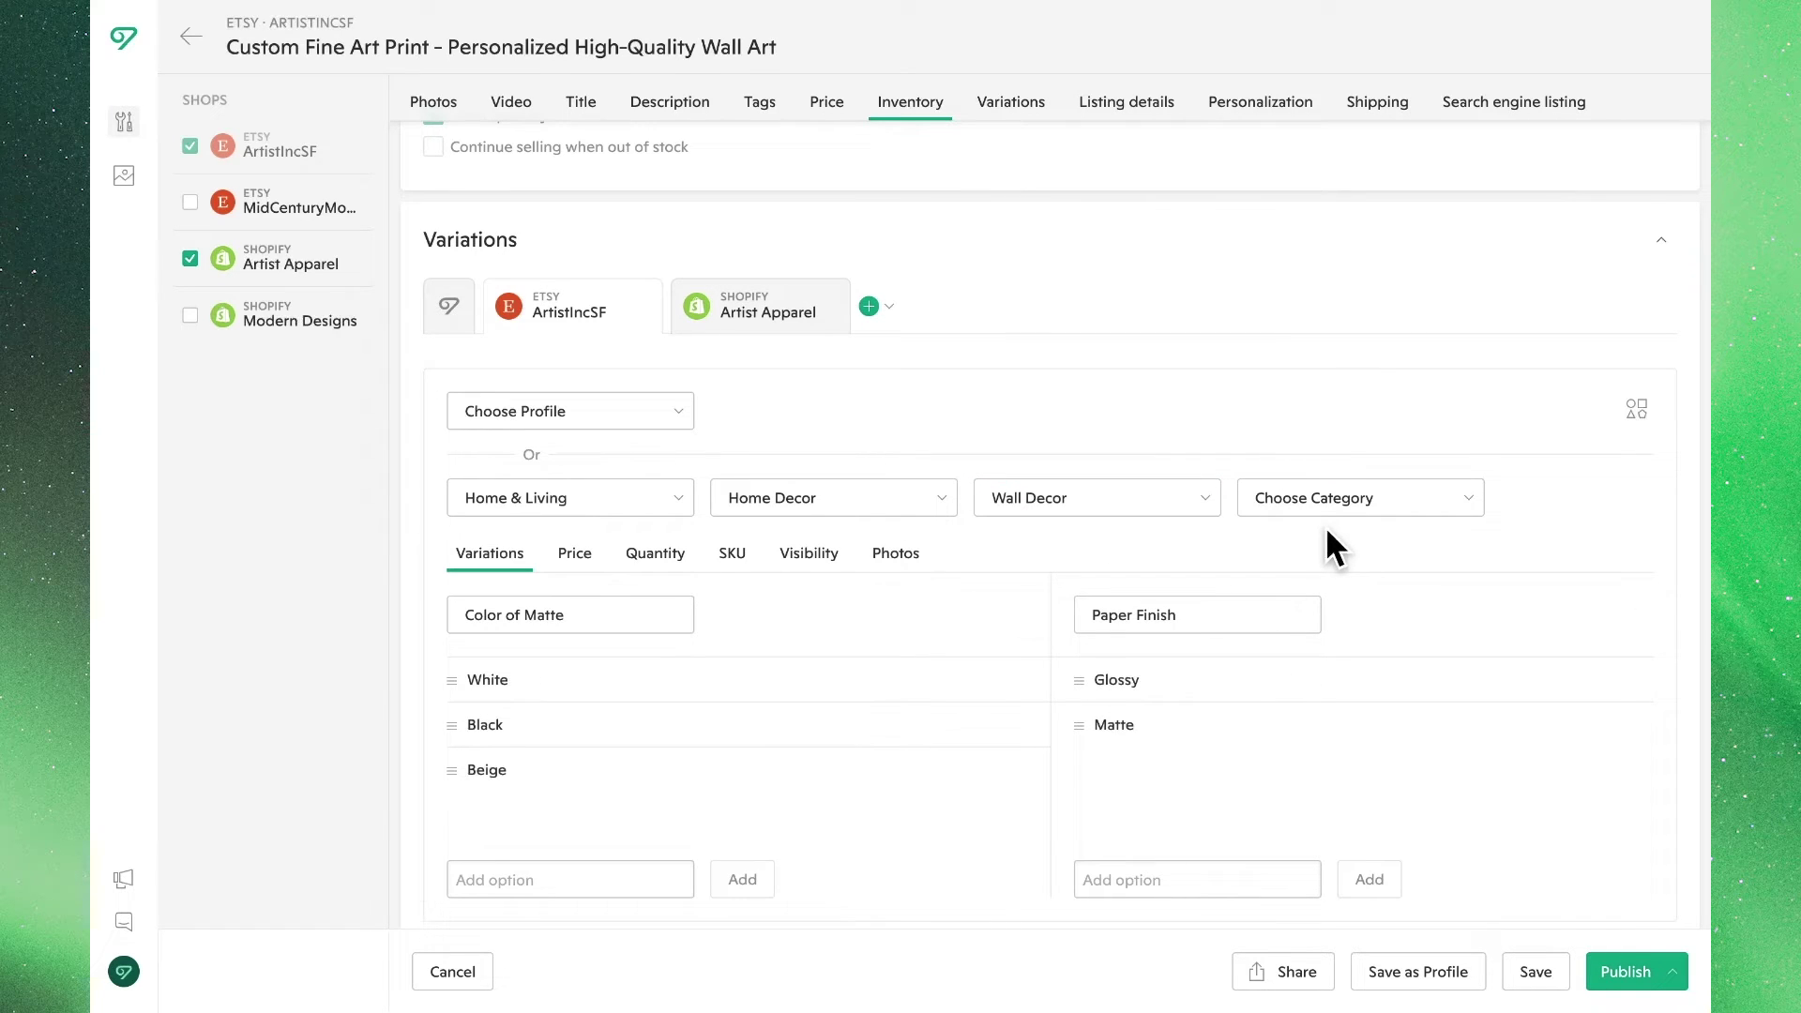
# - Review the SKU, visibility and photo settings of the Etsy ArtistIncSF variations
pyautogui.moveTo(1049, 597)
pyautogui.click(746, 569)
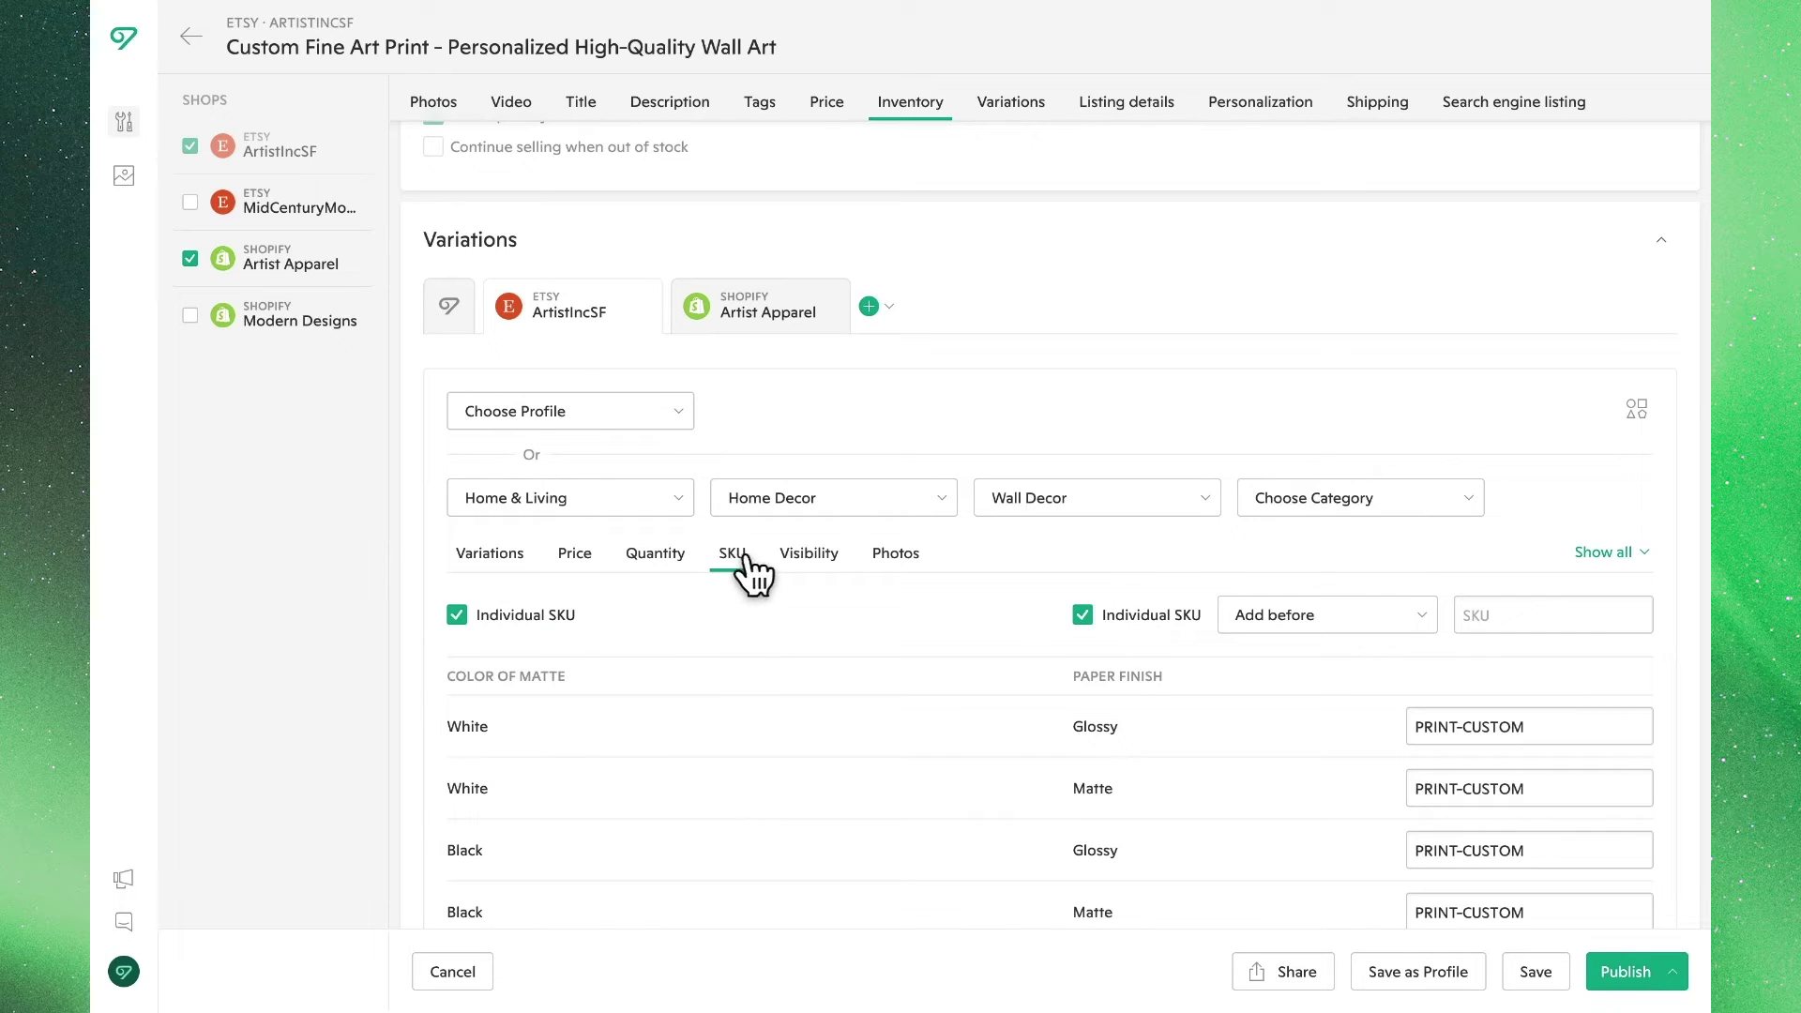
pyautogui.click(828, 567)
pyautogui.click(905, 563)
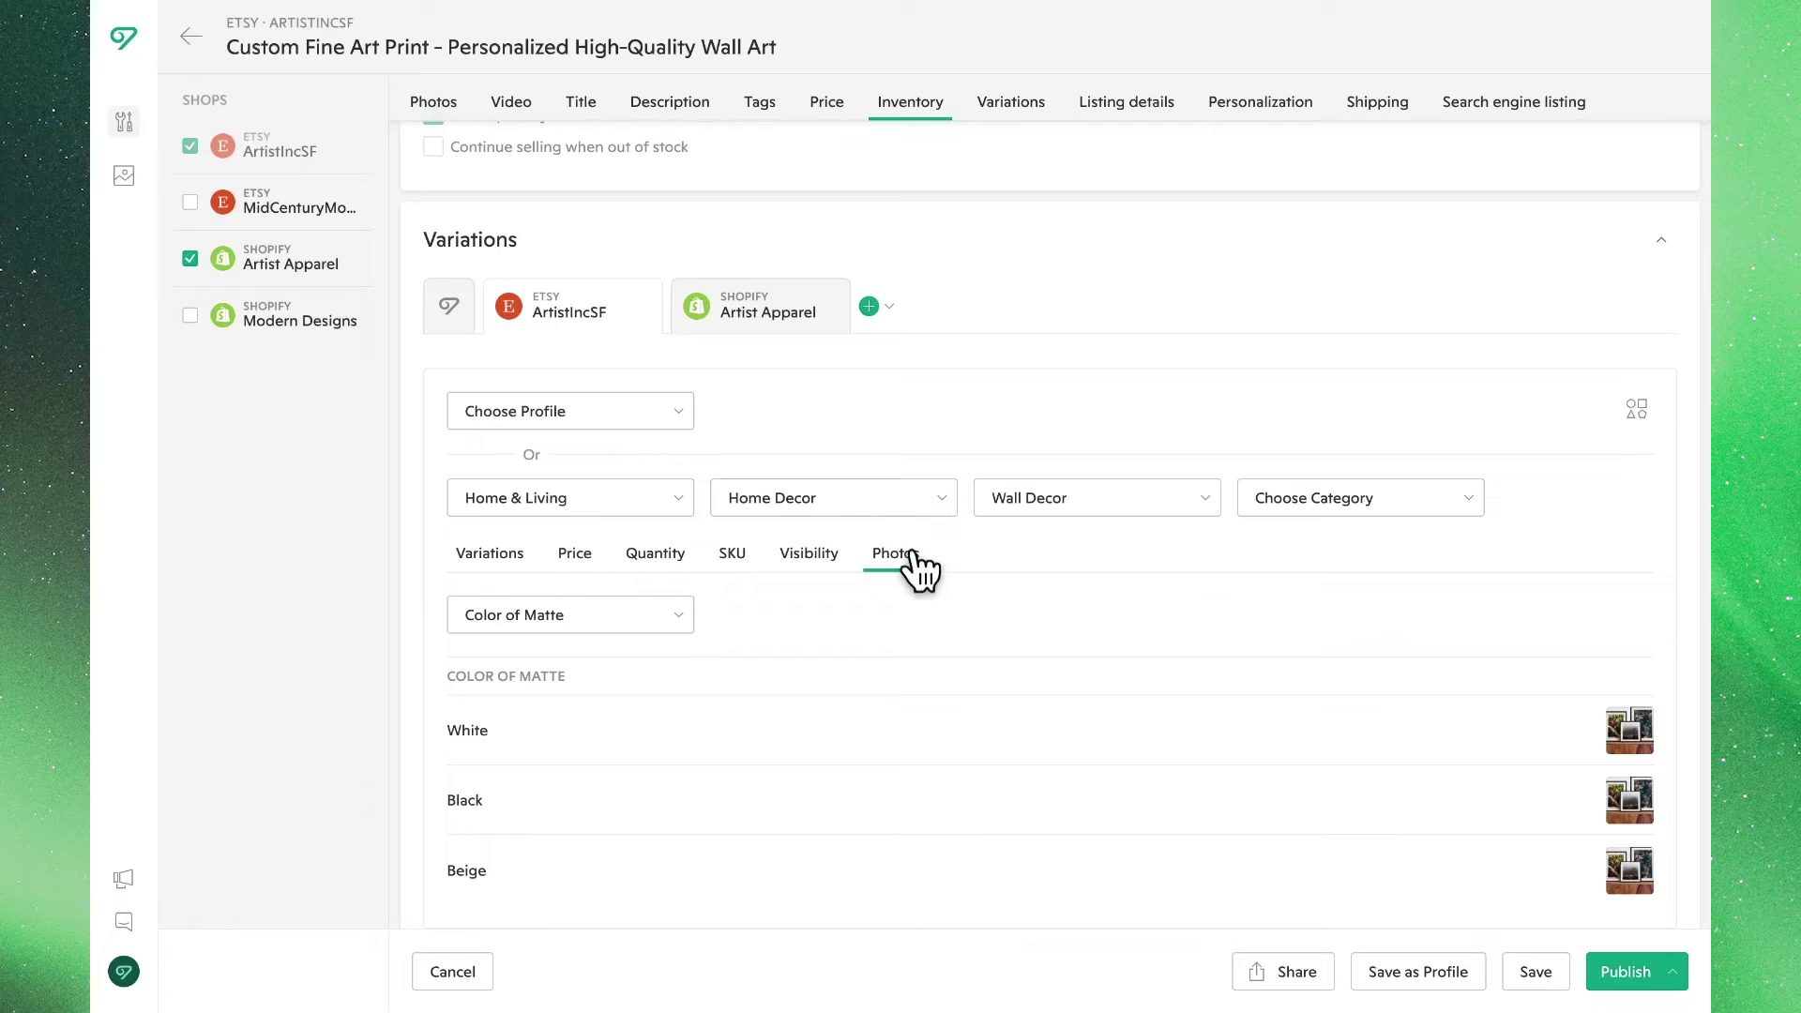
# - For all Shopify Artist Apparel variants, set the shipping weight to 0.5 lb and the country of origin to United States
pyautogui.click(829, 327)
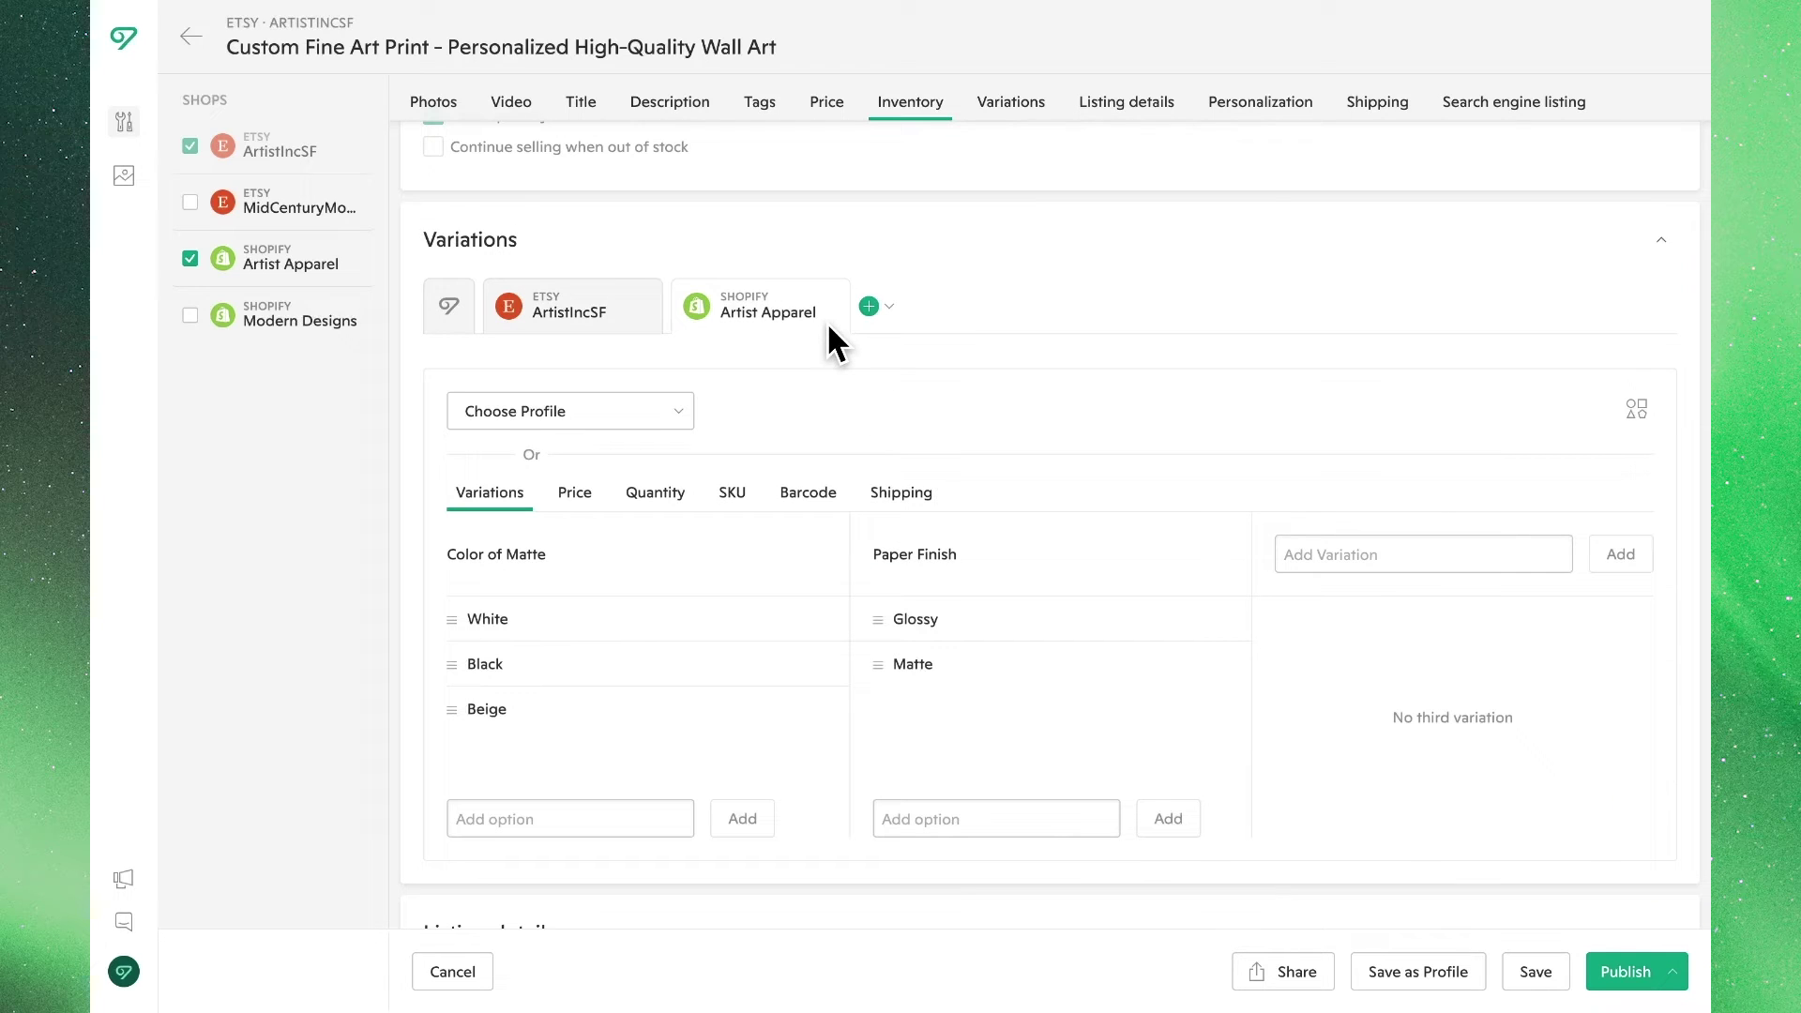
pyautogui.click(830, 497)
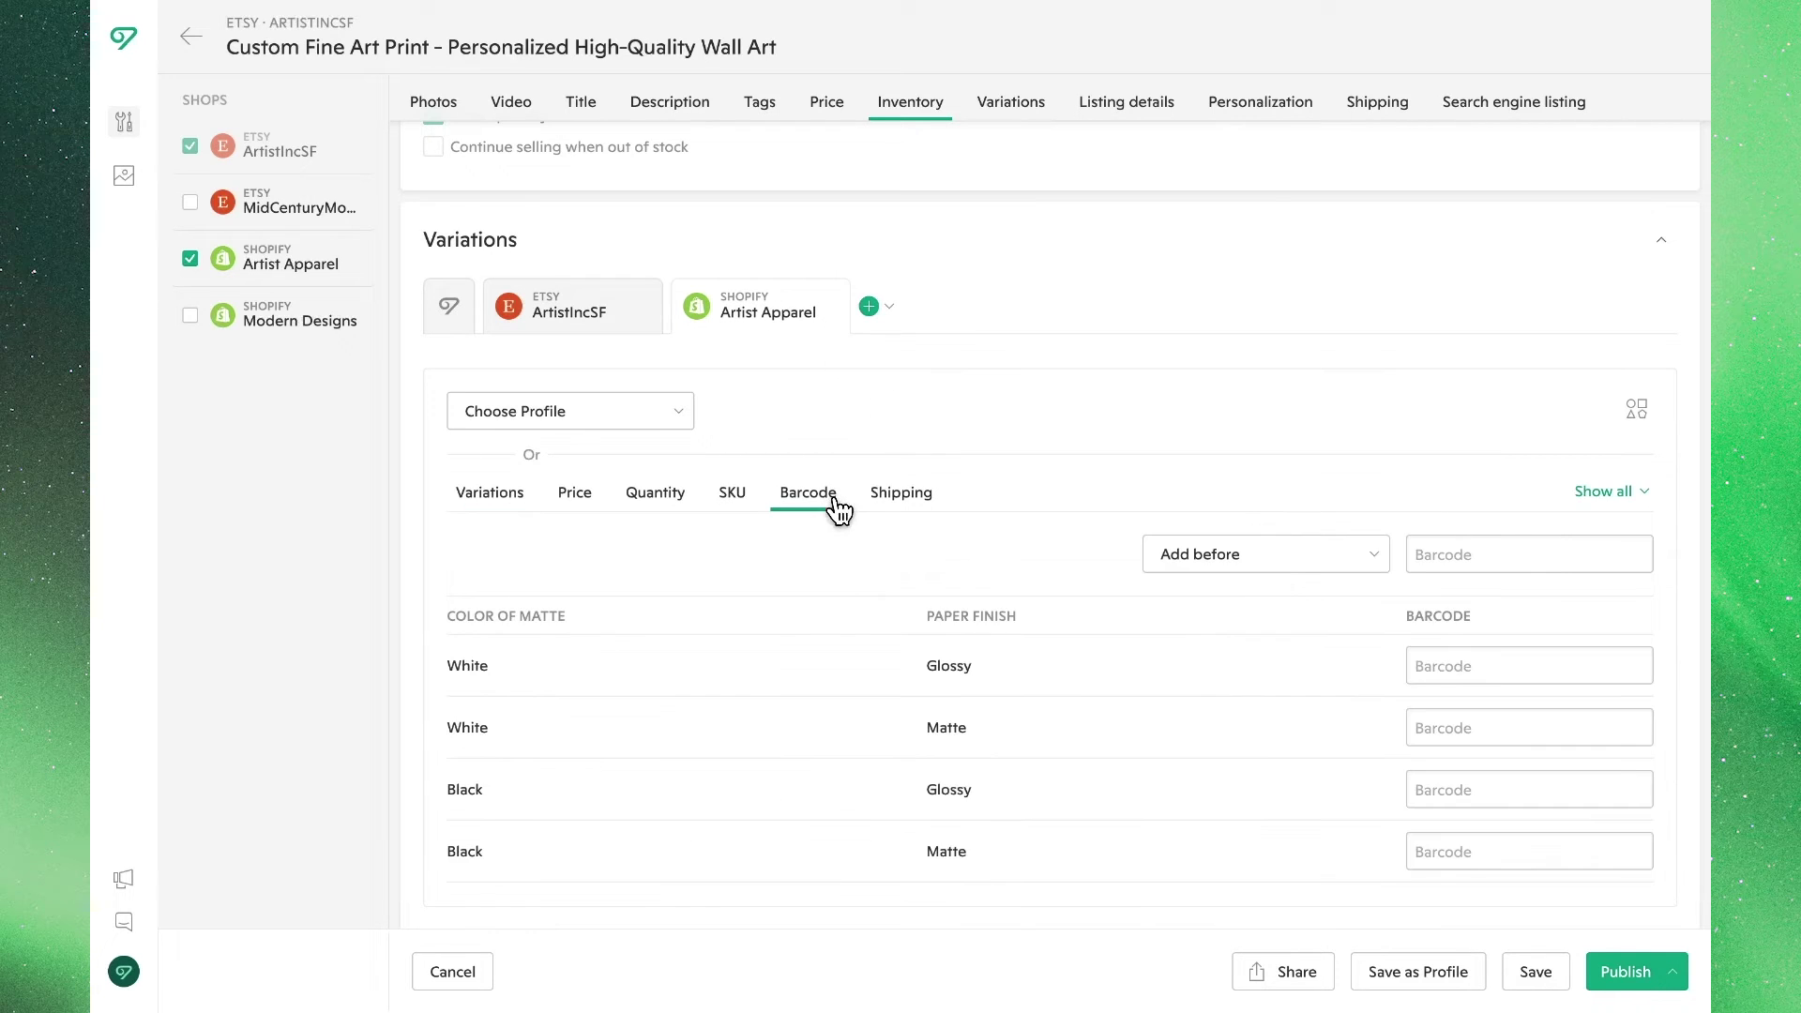
pyautogui.click(902, 499)
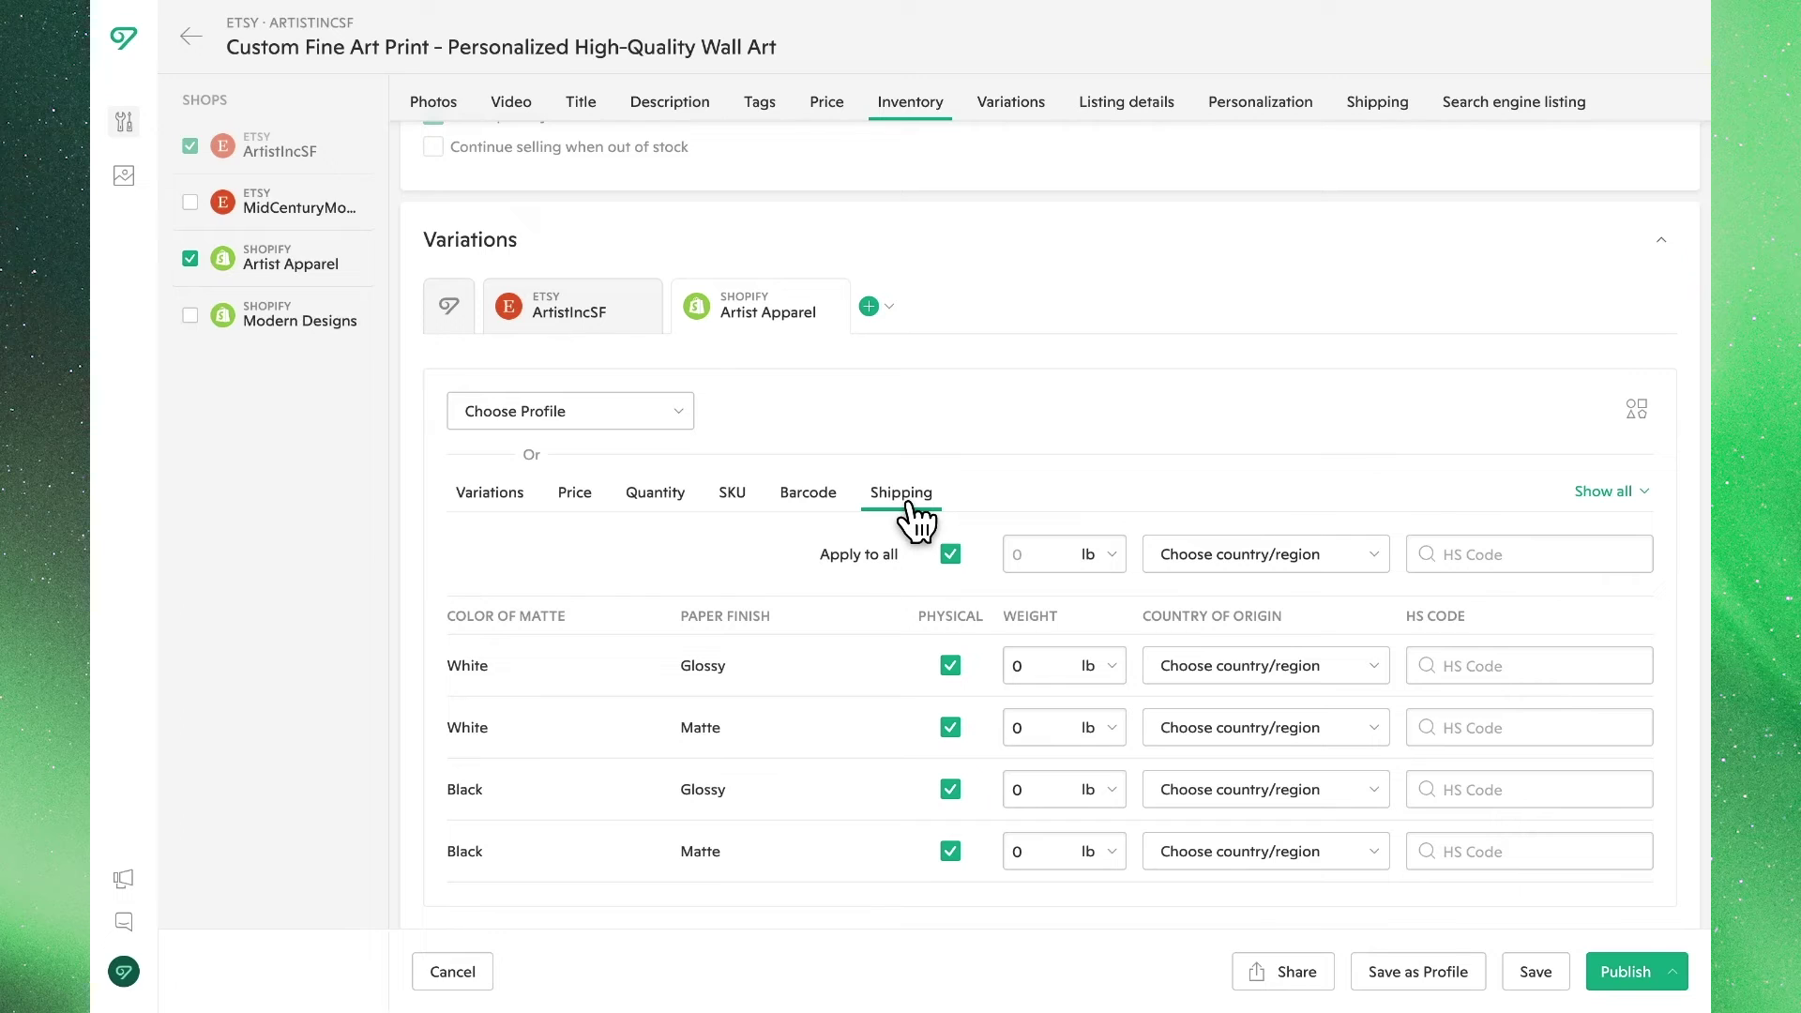
pyautogui.click(1007, 544)
pyautogui.write('0.5')
pyautogui.click(1193, 562)
pyautogui.scroll(-20, 1247, 744)
pyautogui.scroll(-5, 1249, 746)
pyautogui.scroll(1, 1250, 748)
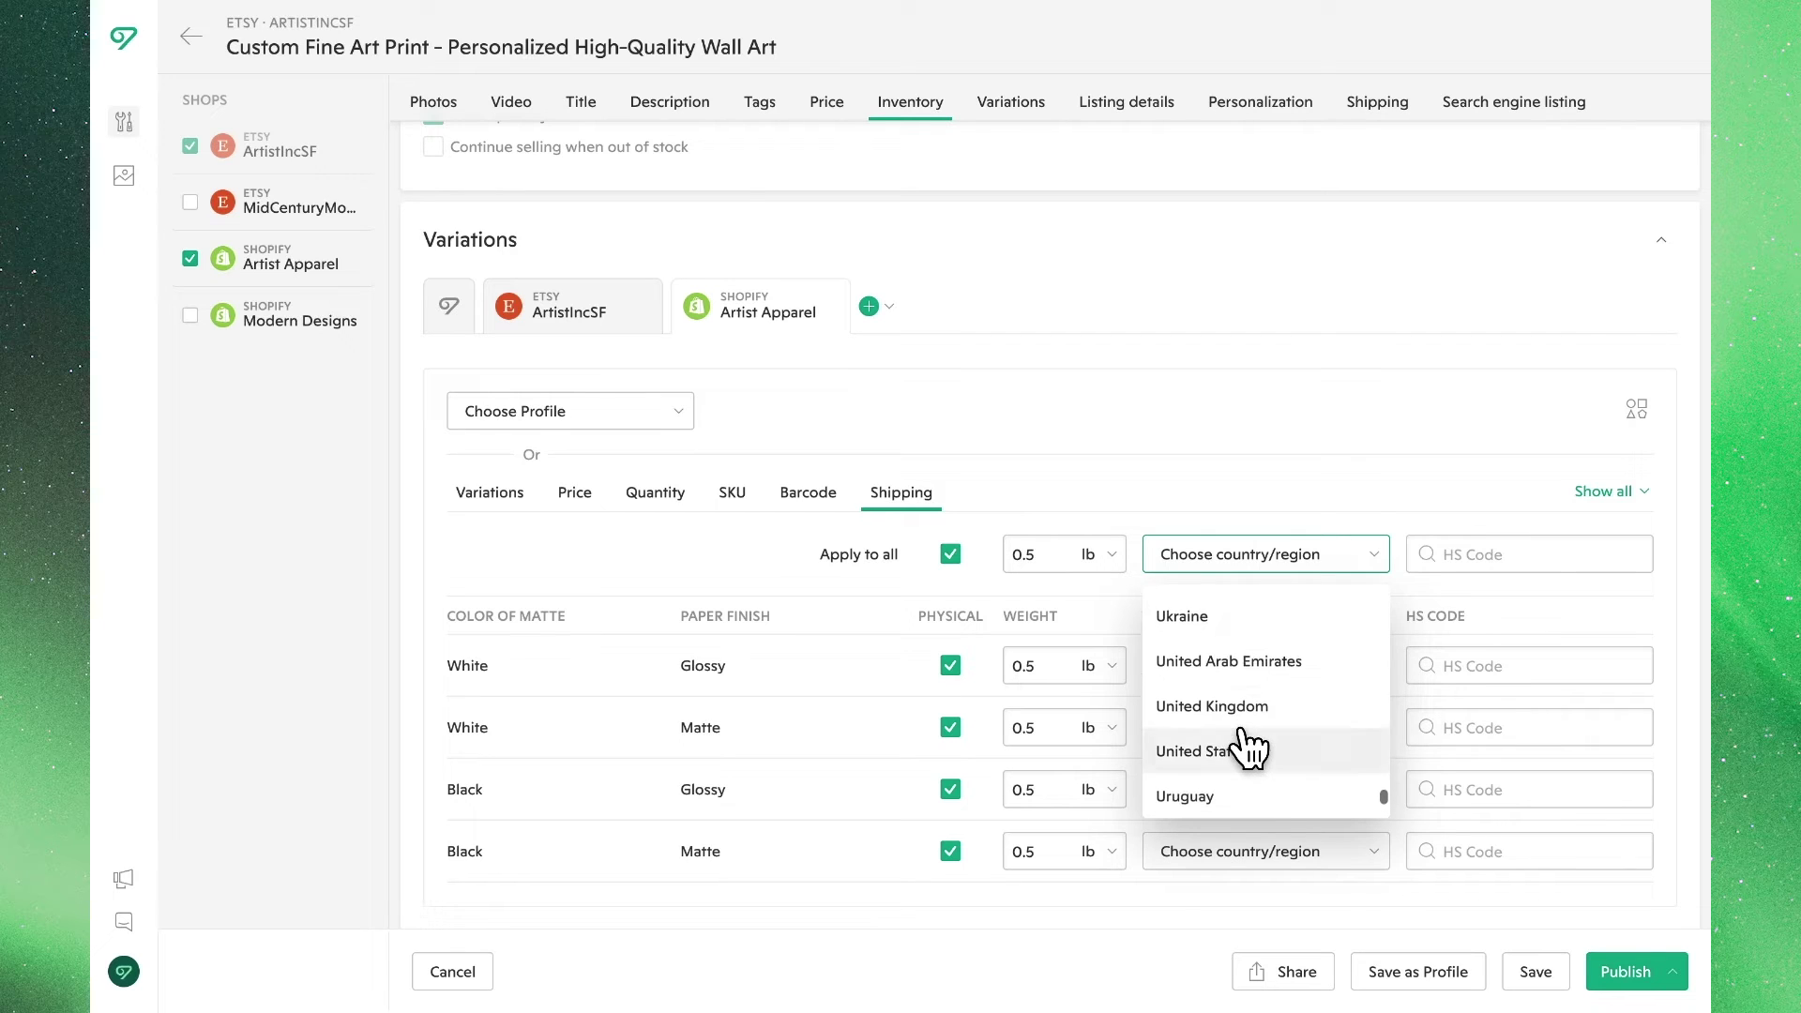
pyautogui.click(1251, 748)
# - Find the HS code for wall coverings and apply 590500 to all Shopify Artist Apparel variants
pyautogui.click(1459, 563)
pyautogui.write('wall')
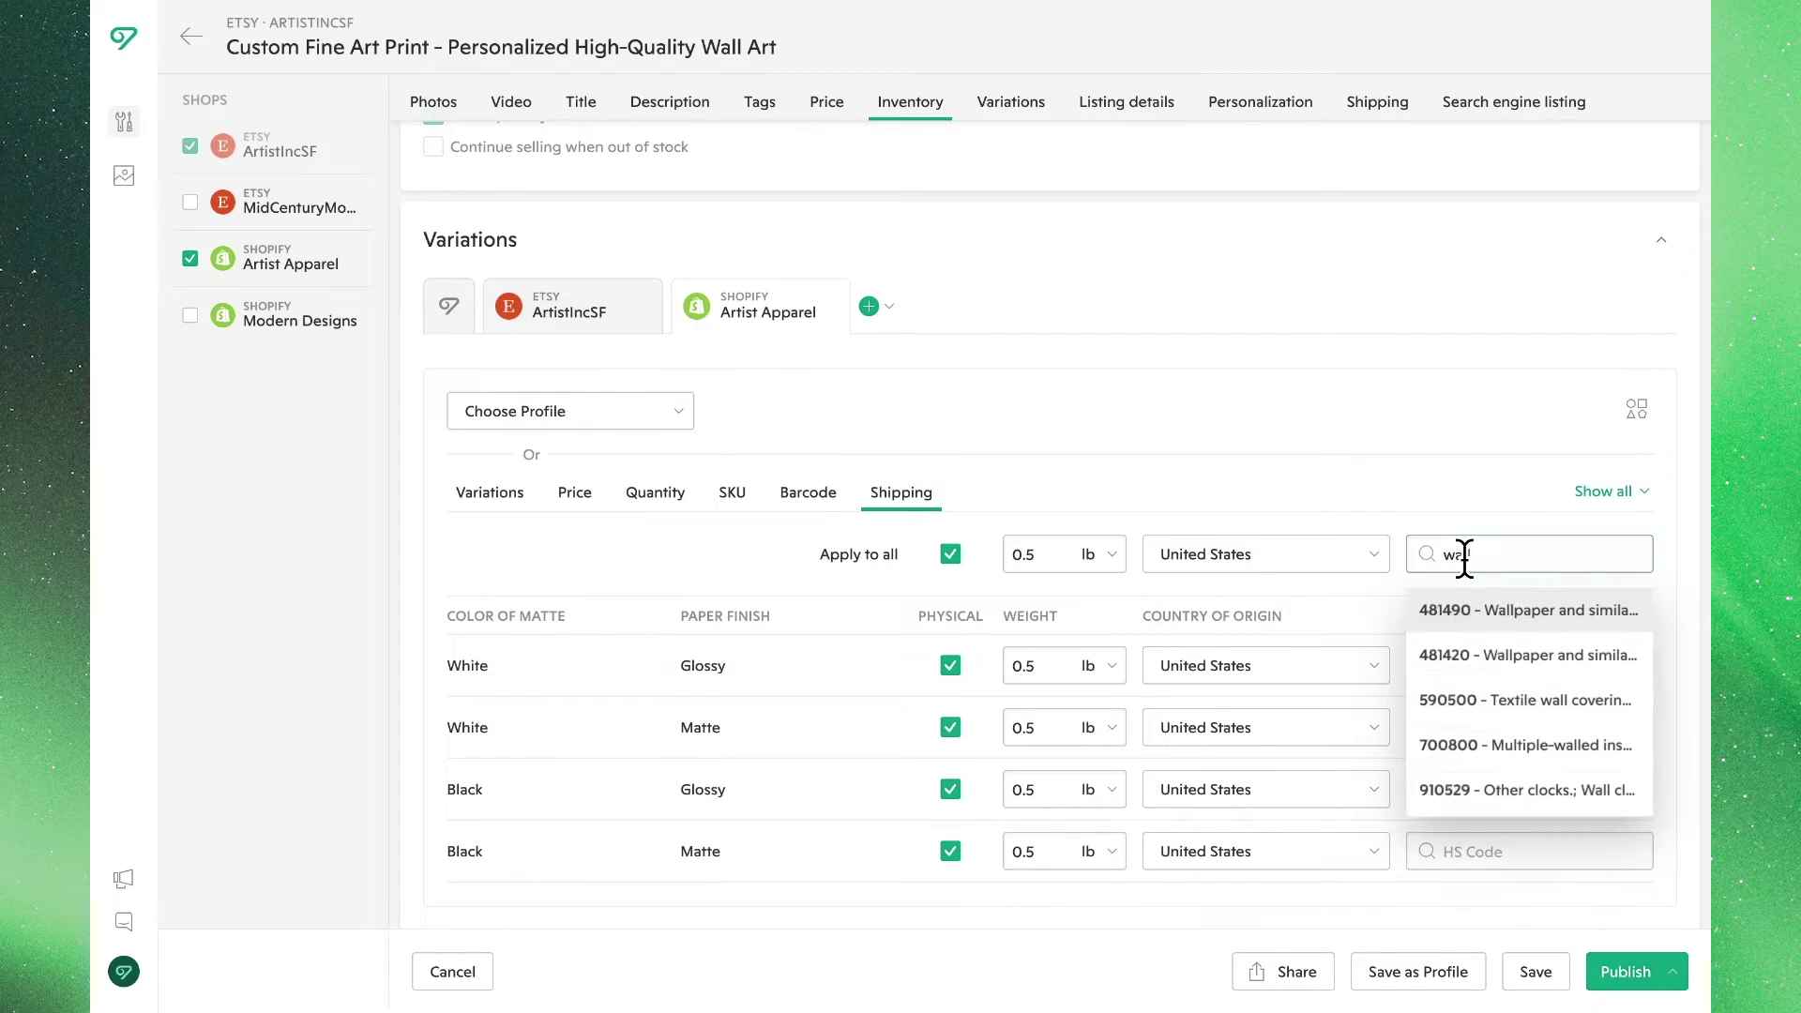
pyautogui.click(1584, 704)
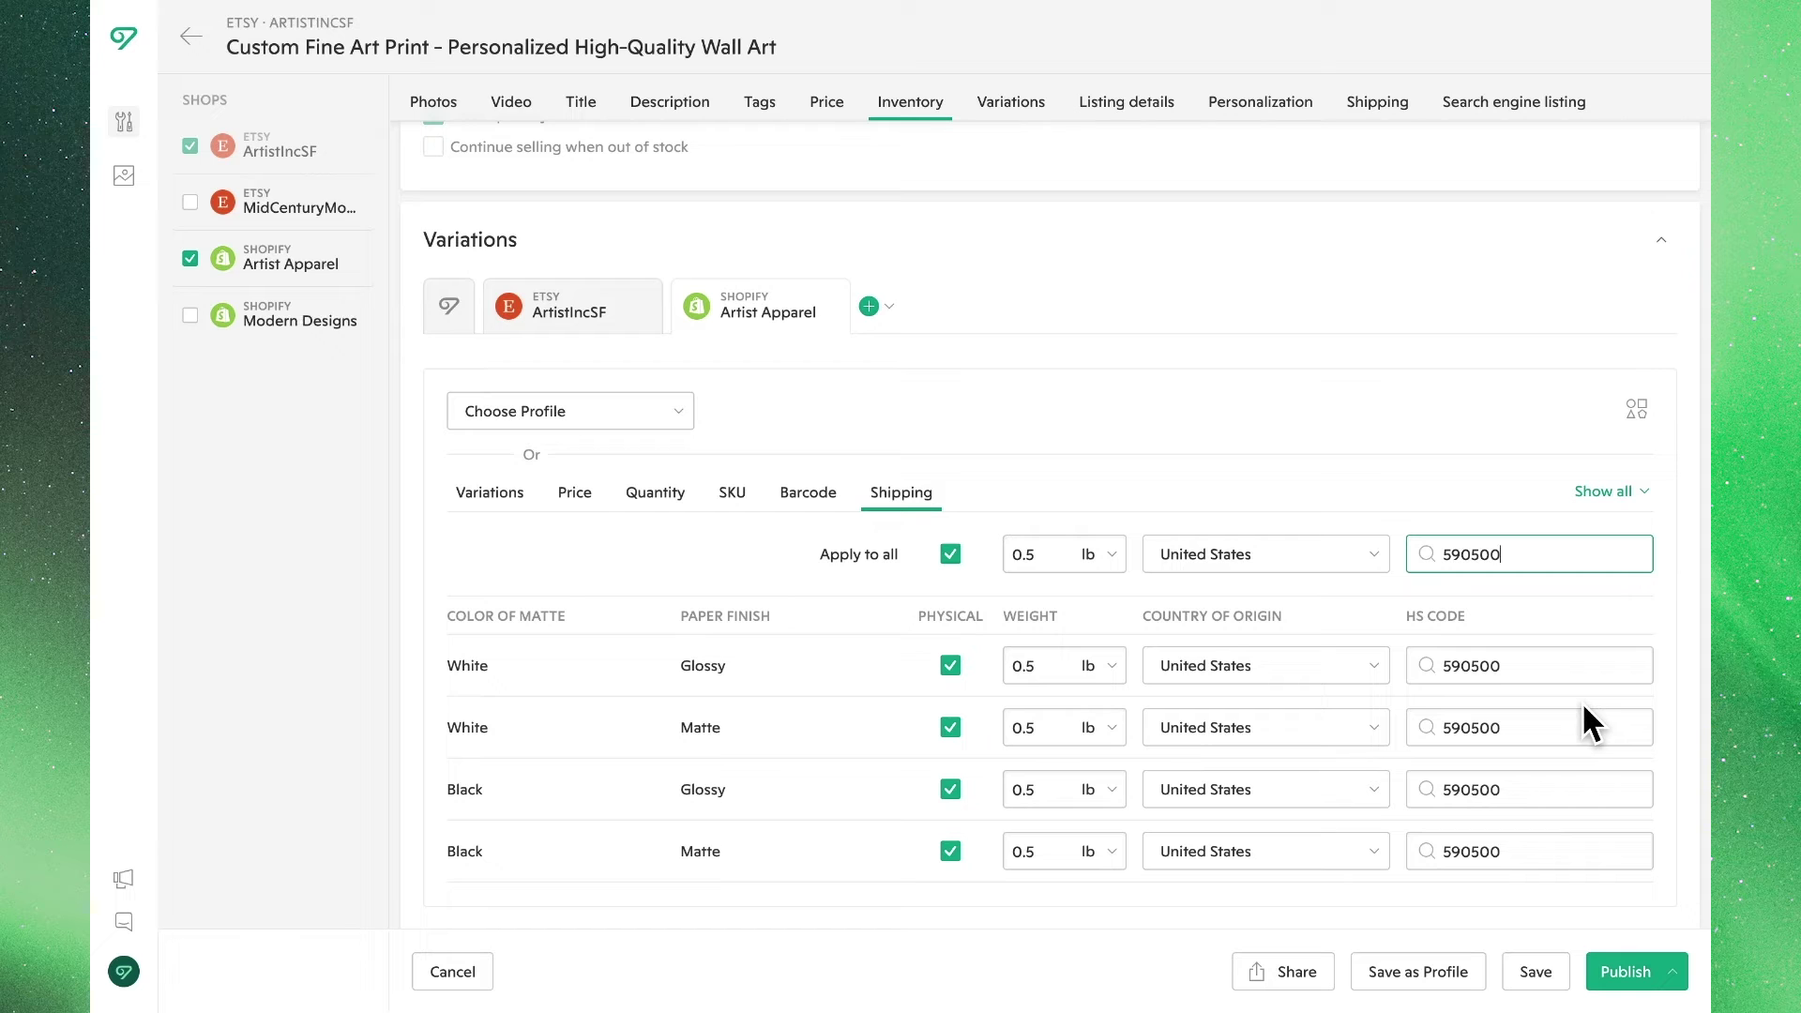
pyautogui.scroll(-2, 1583, 710)
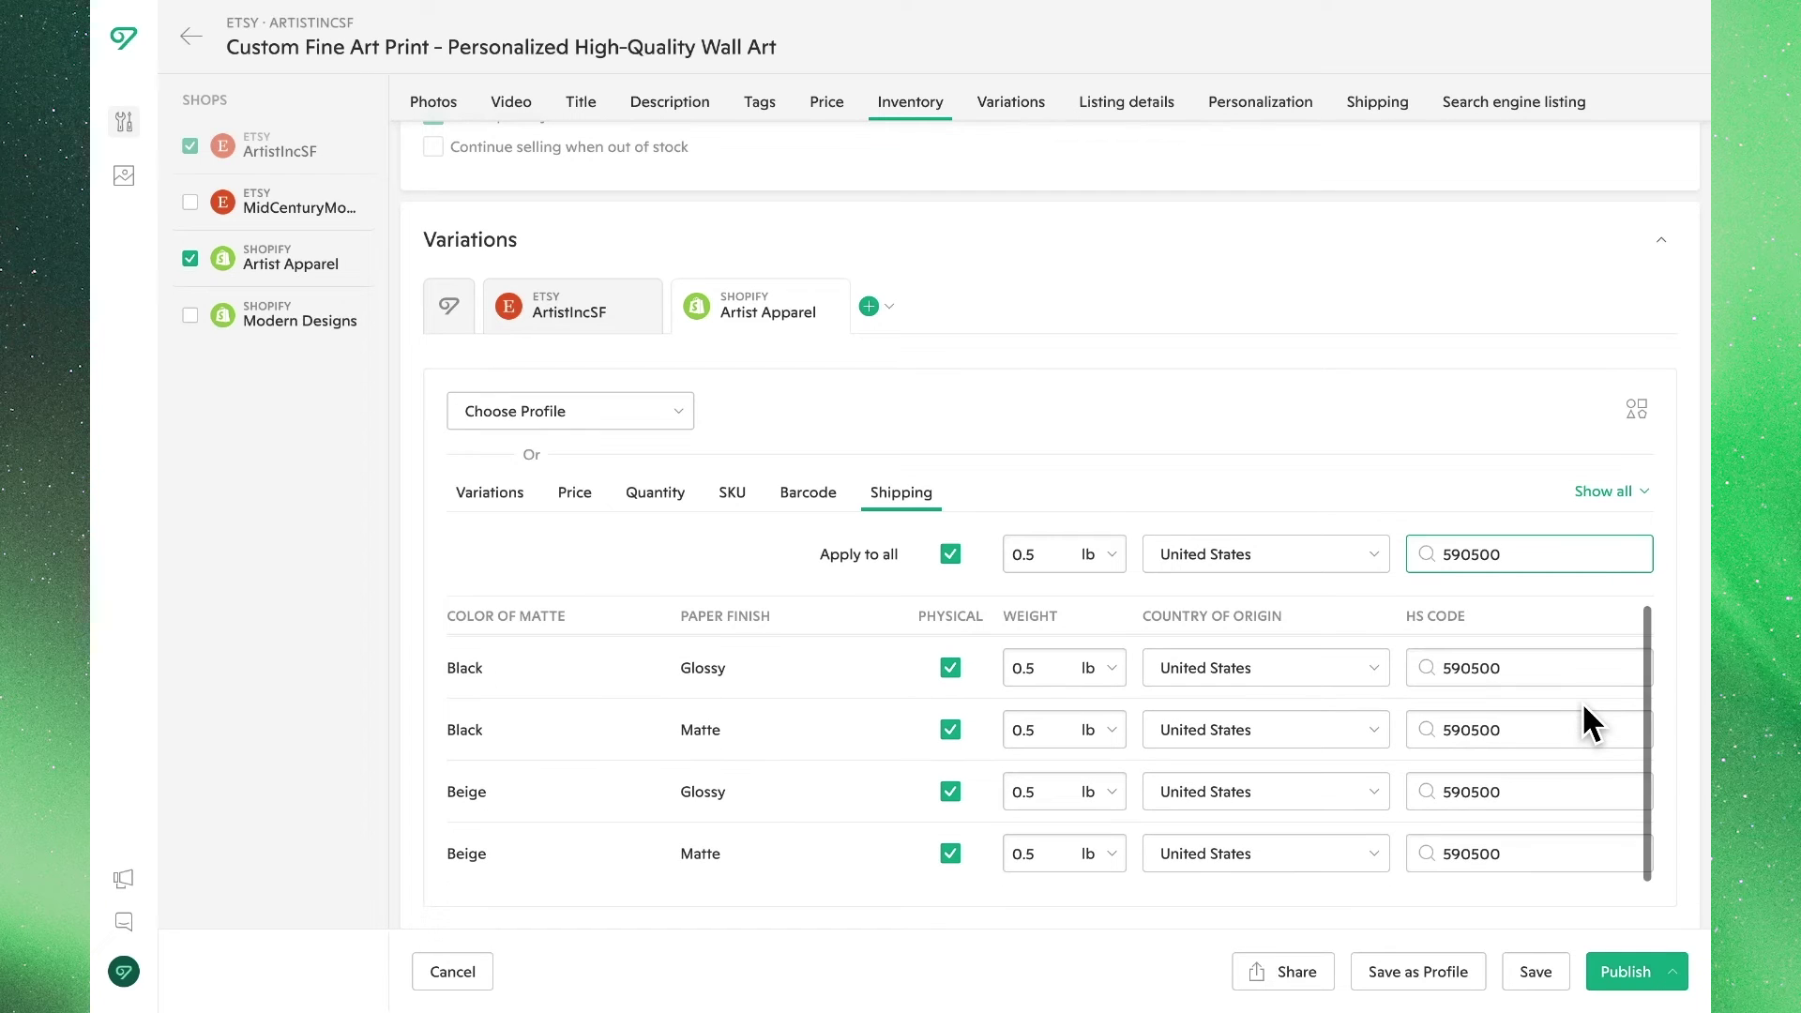
# - In the Etsy ArtistIncSF listing details, set the maker to I did, the item to A finished product and the date to Made To Order
pyautogui.scroll(-7, 1387, 455)
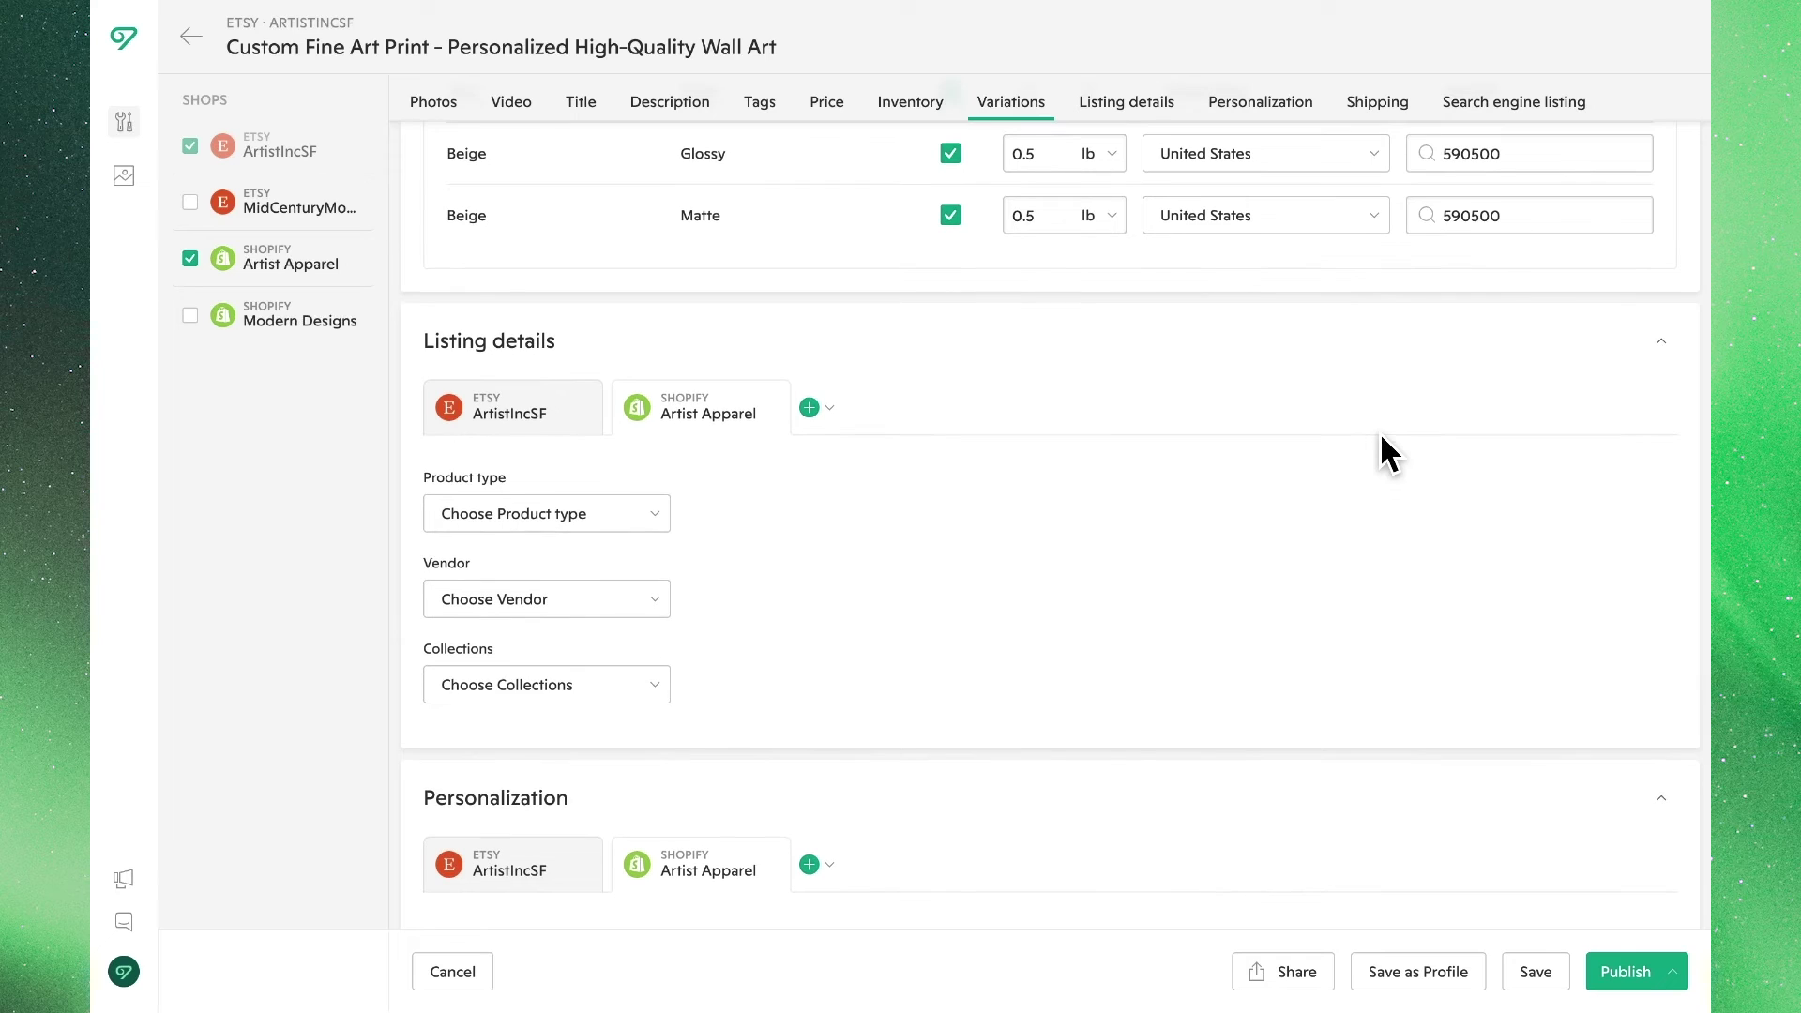
pyautogui.scroll(-1, 1382, 437)
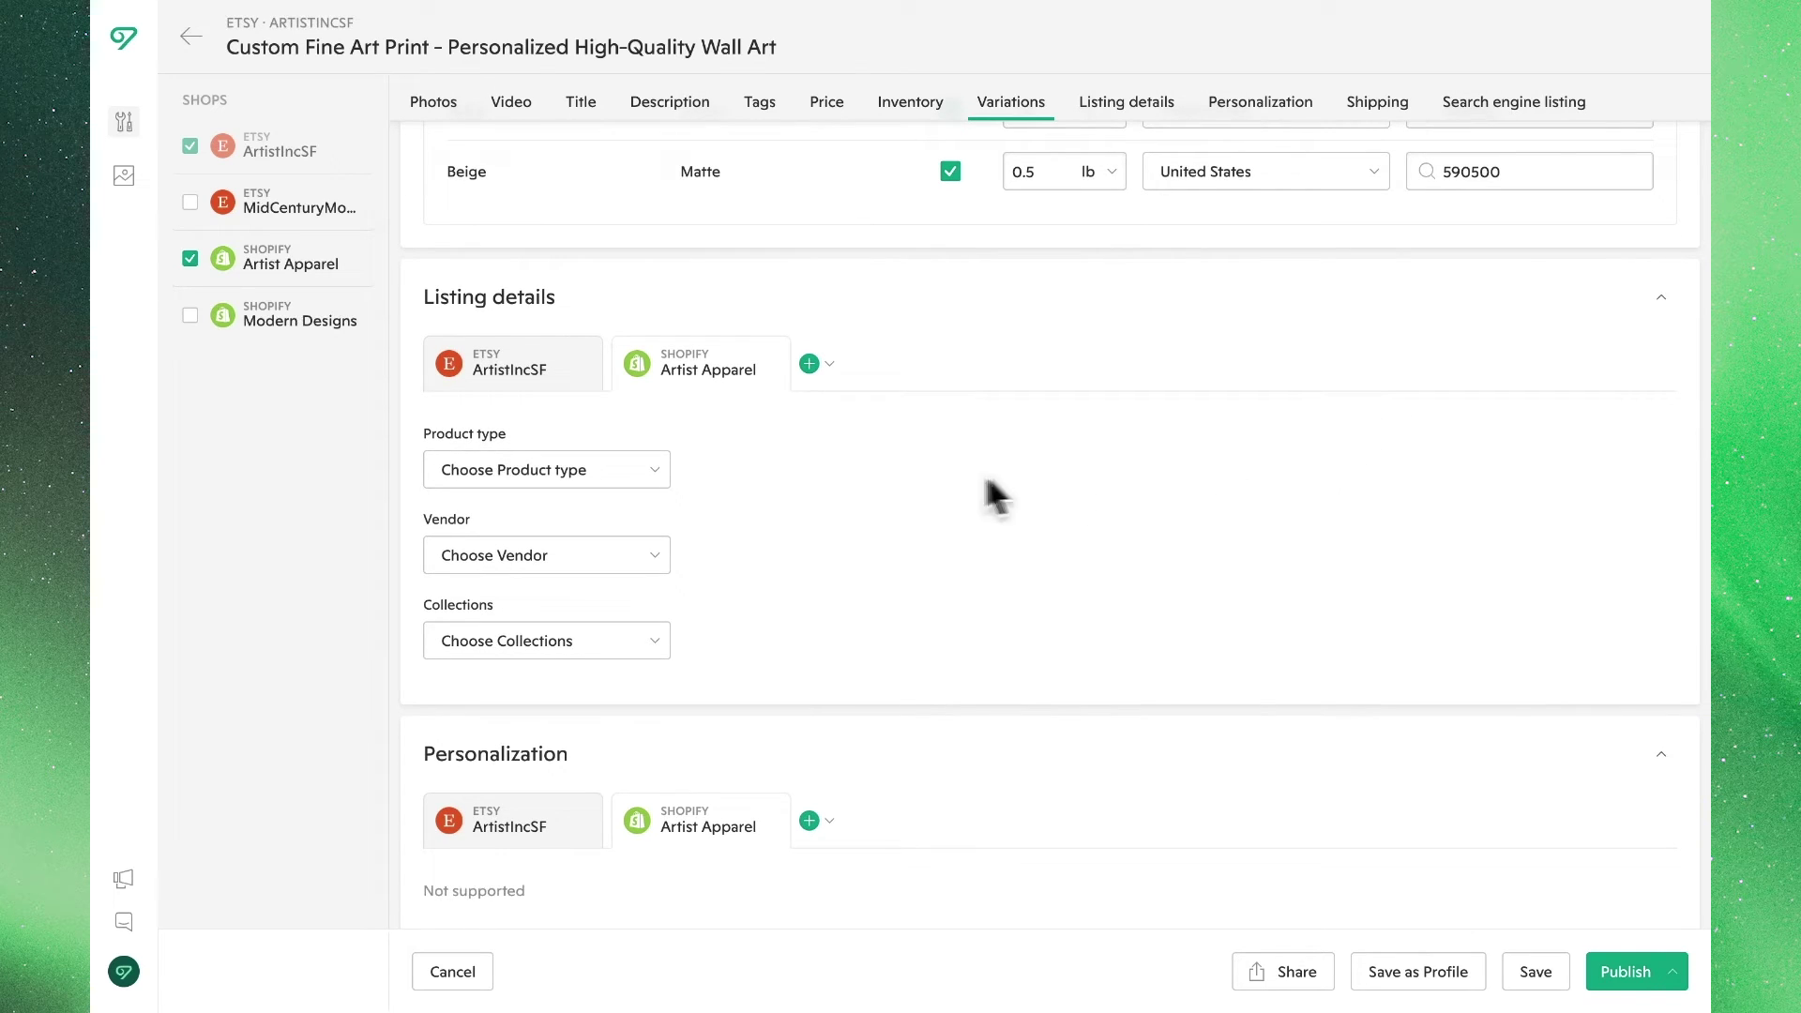
pyautogui.click(560, 385)
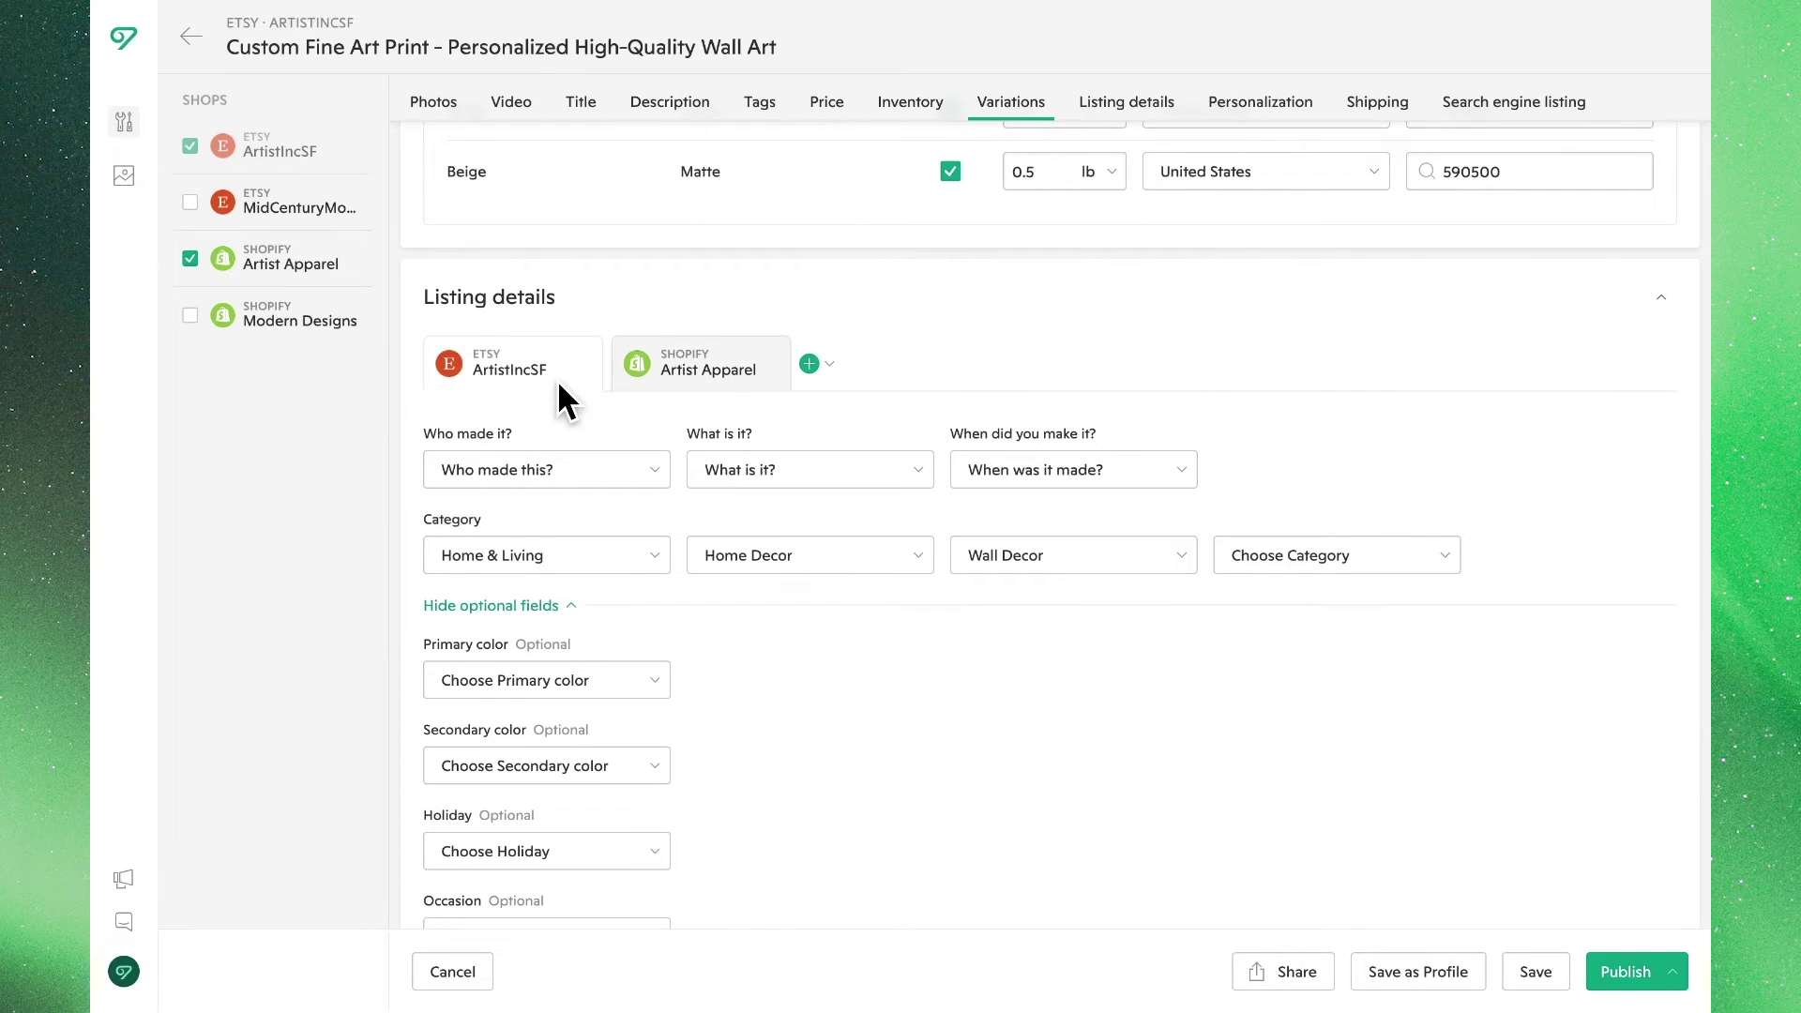
pyautogui.click(634, 486)
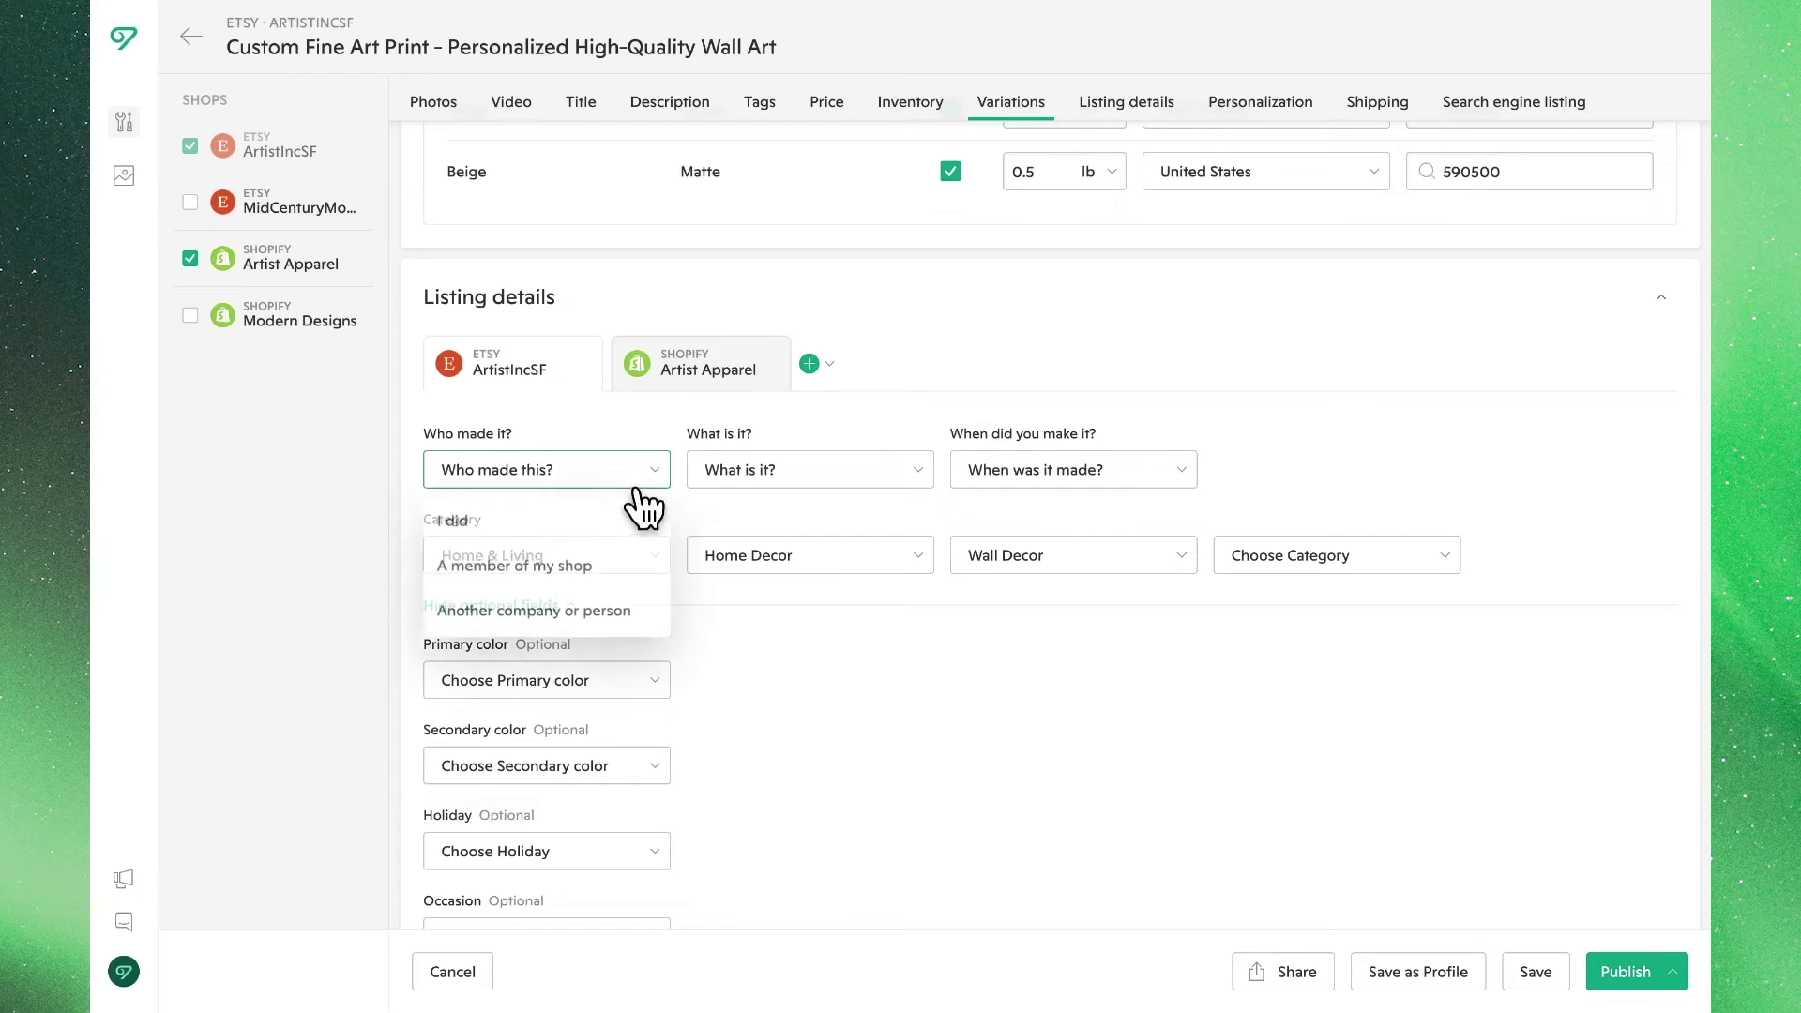
pyautogui.click(642, 518)
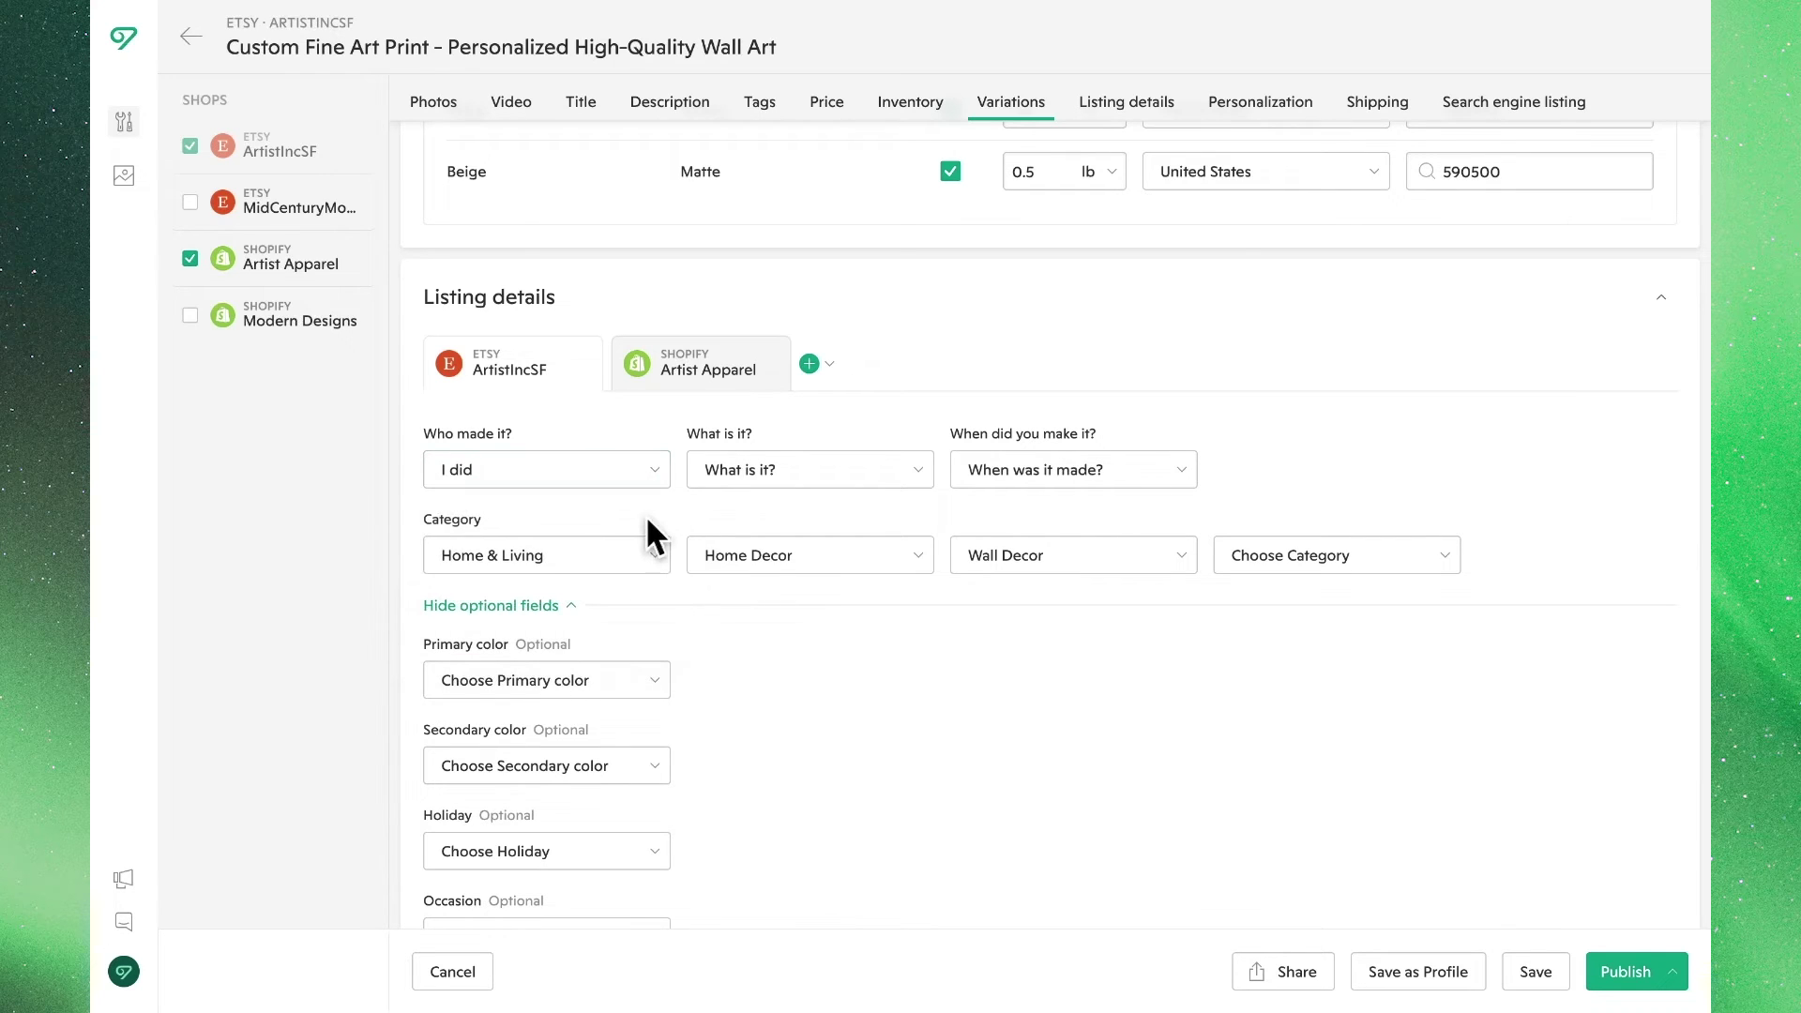
pyautogui.click(822, 472)
pyautogui.click(842, 521)
pyautogui.click(1053, 479)
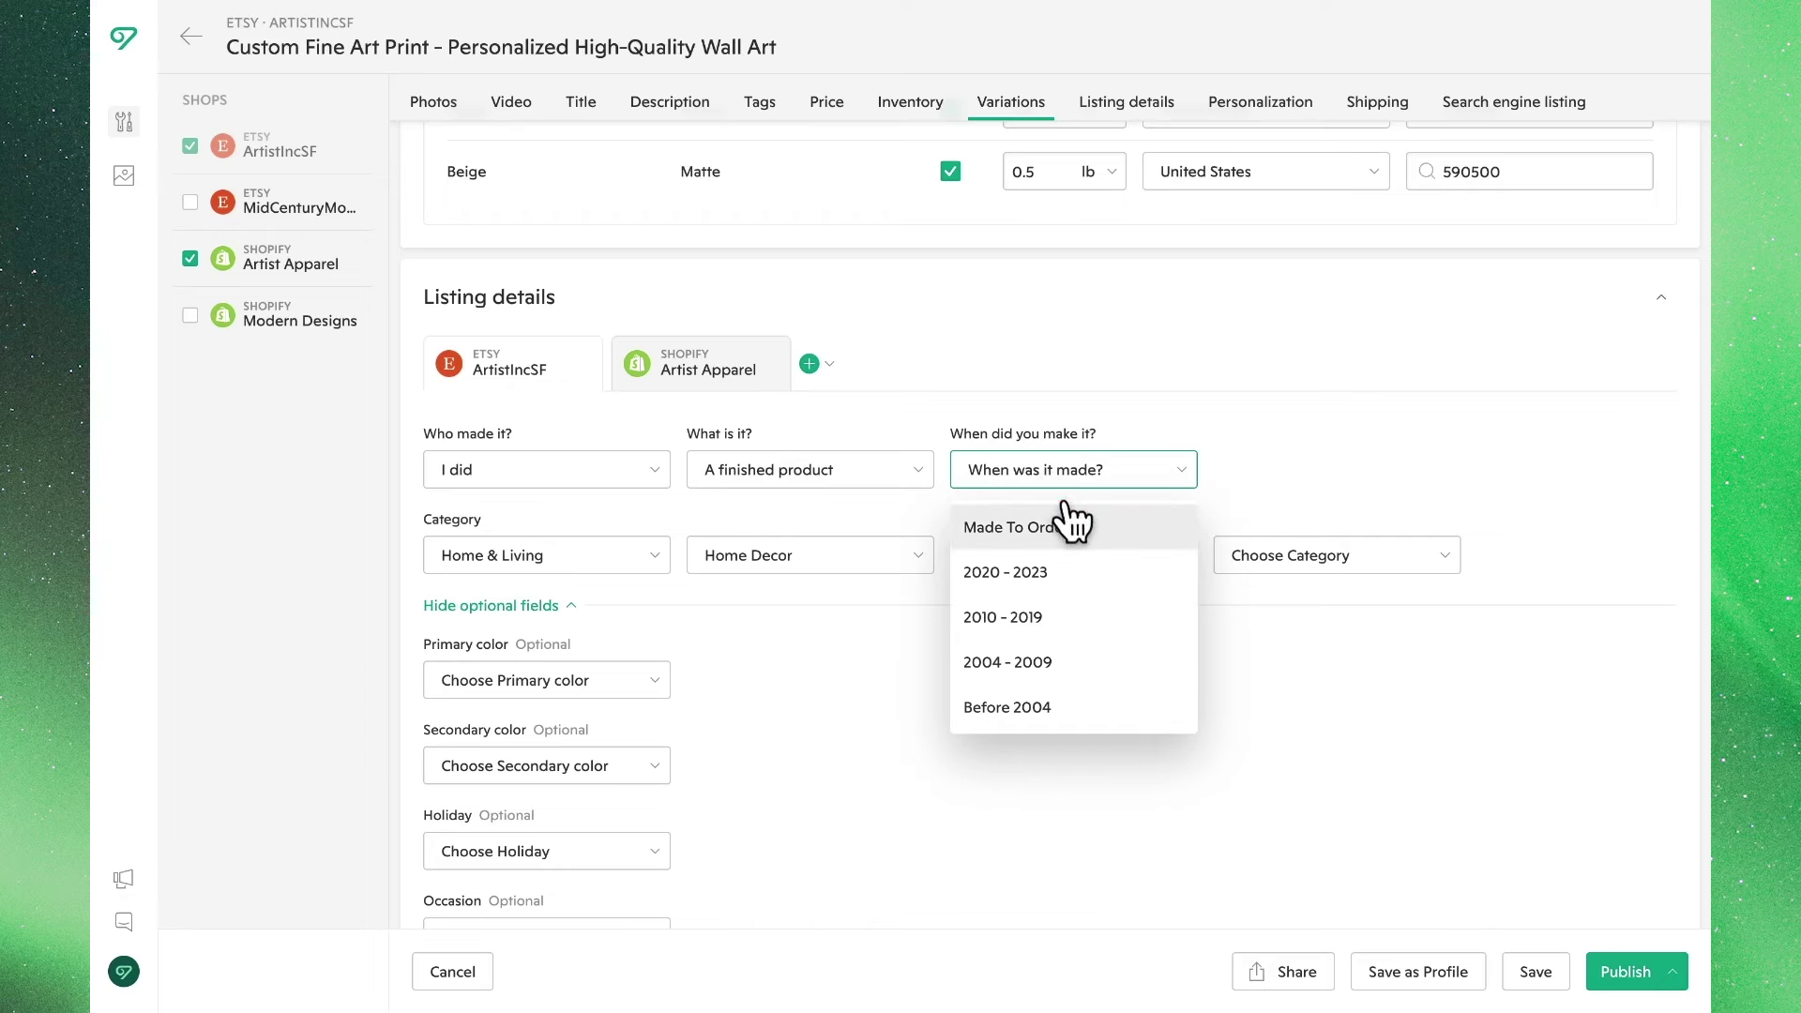
pyautogui.click(1067, 514)
# - Review the optional Etsy listing fields and the Shopify product type, vendor and collections fields in the listing details
pyautogui.scroll(-5, 1074, 550)
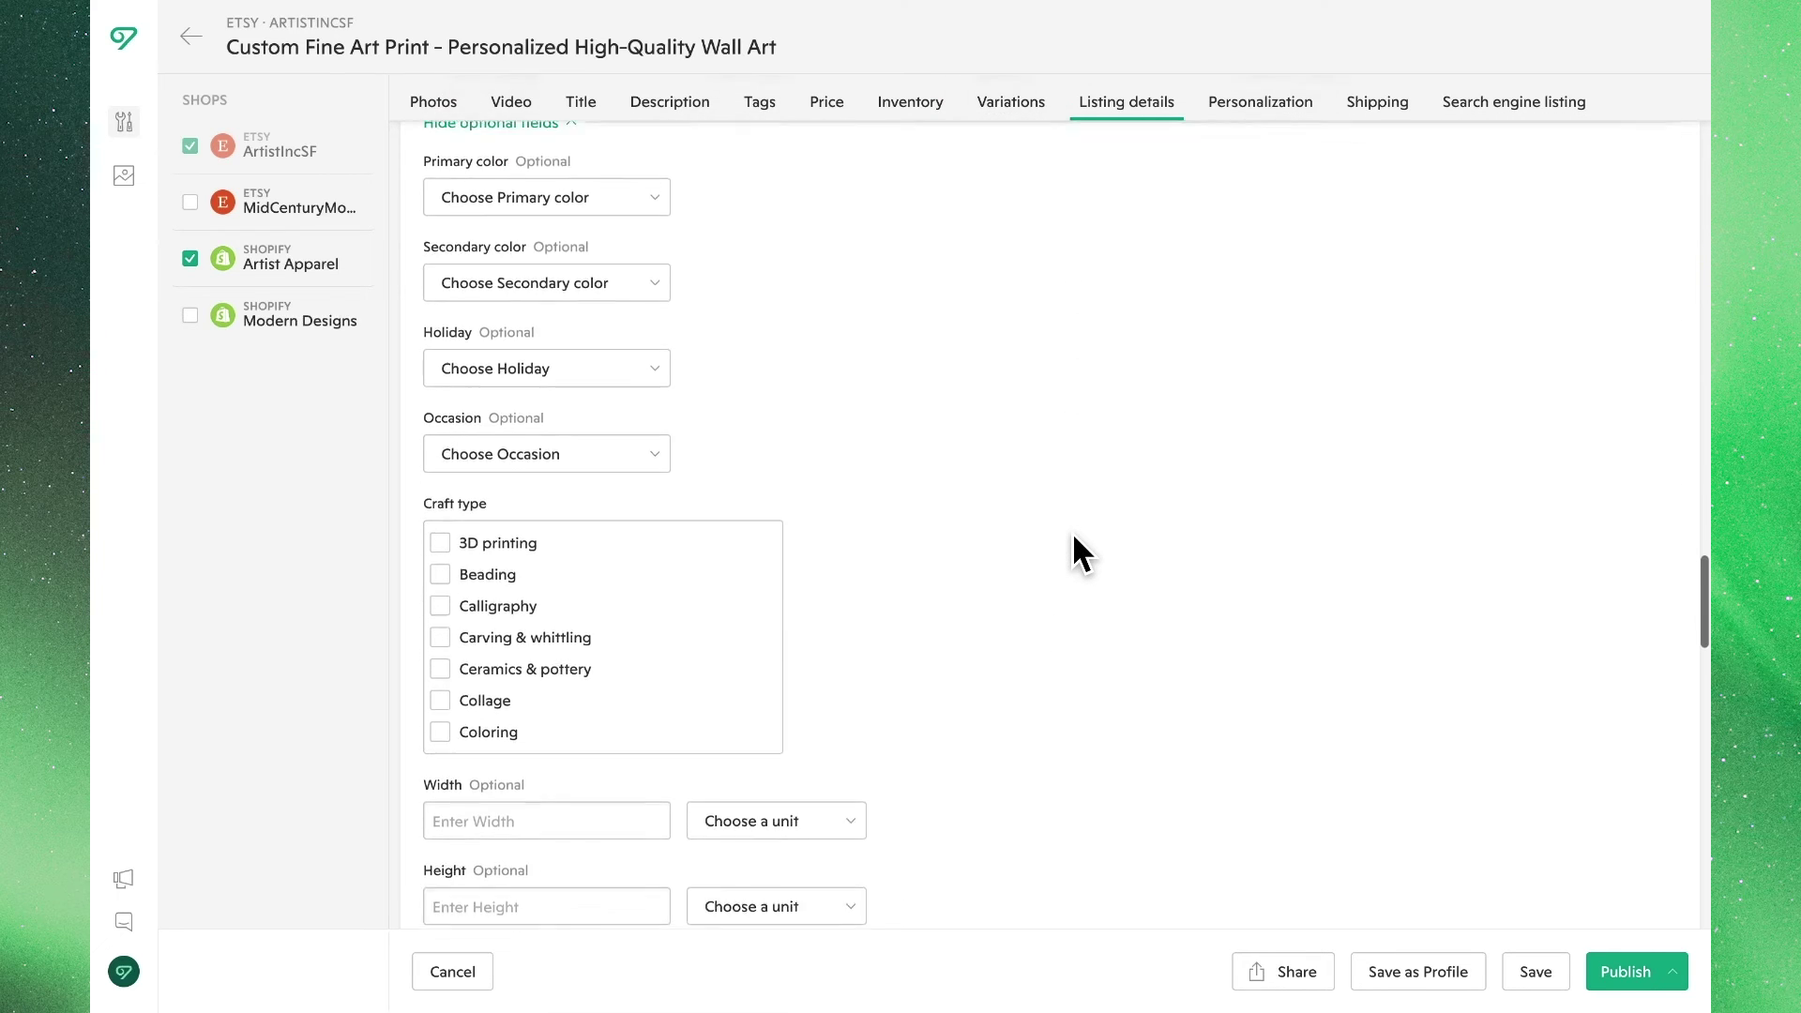
pyautogui.scroll(-10, 1081, 554)
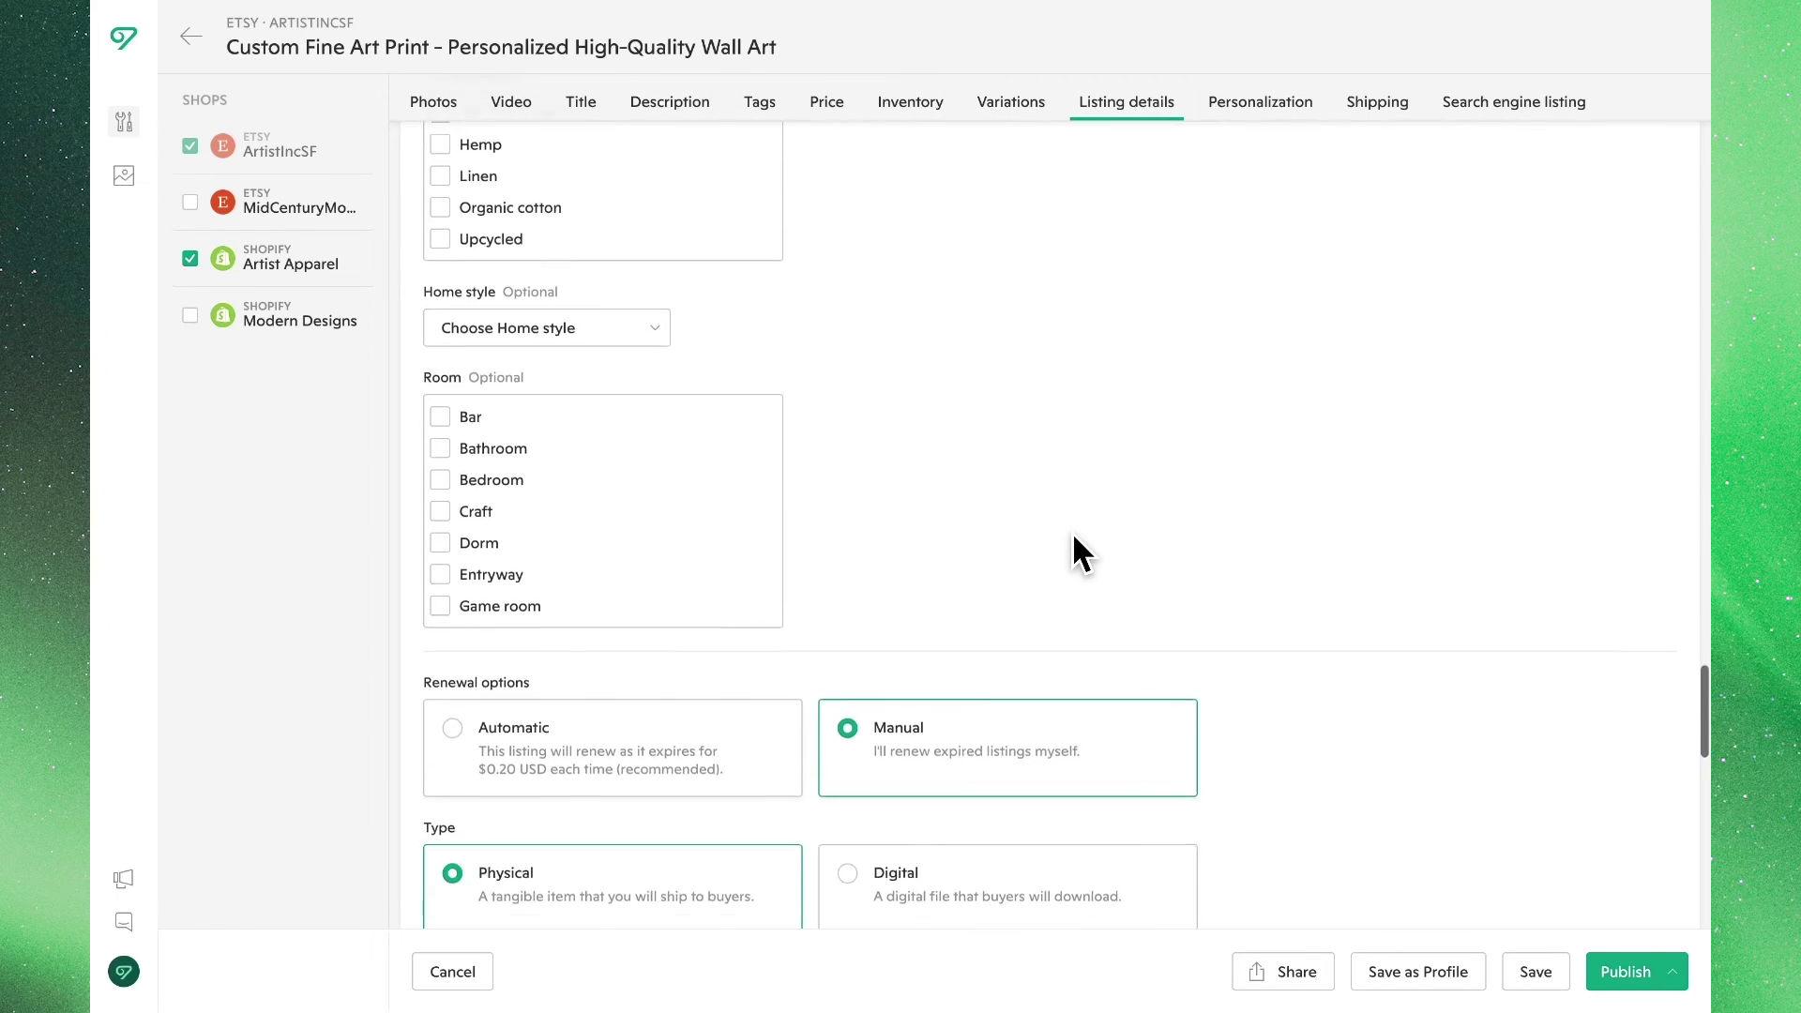
pyautogui.scroll(6, 1081, 553)
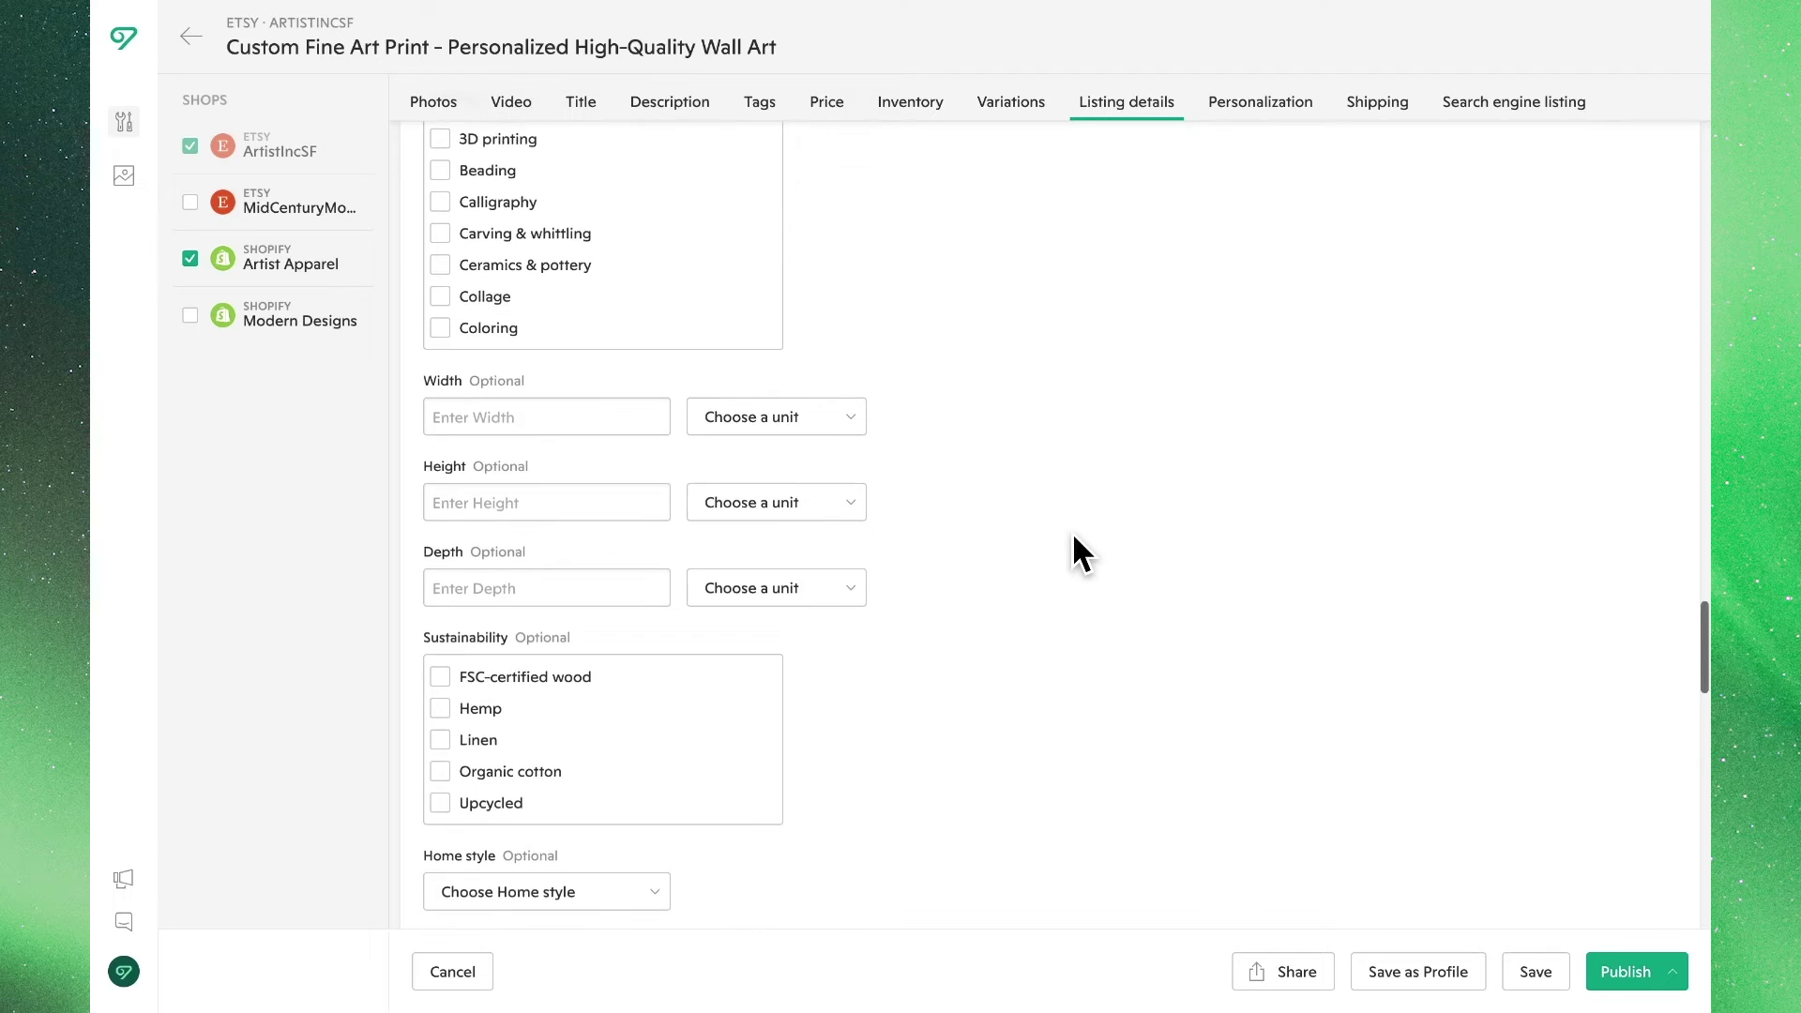
pyautogui.scroll(10, 1080, 553)
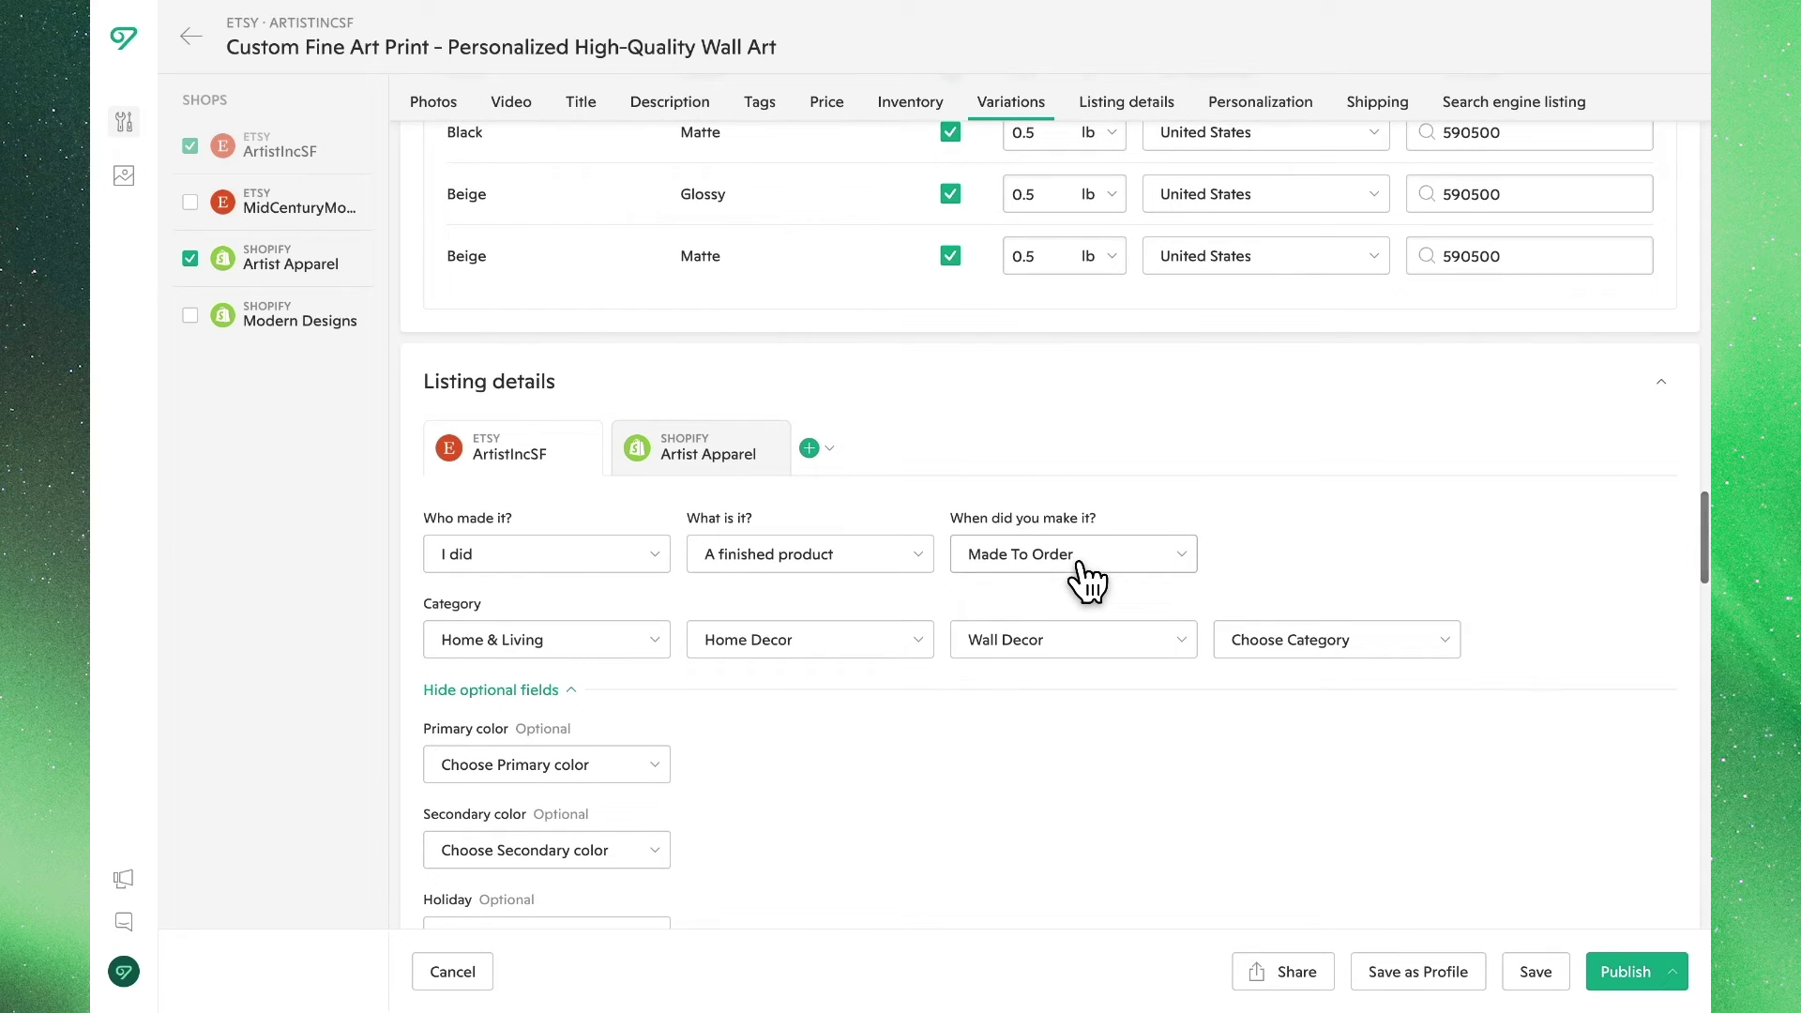
pyautogui.click(758, 459)
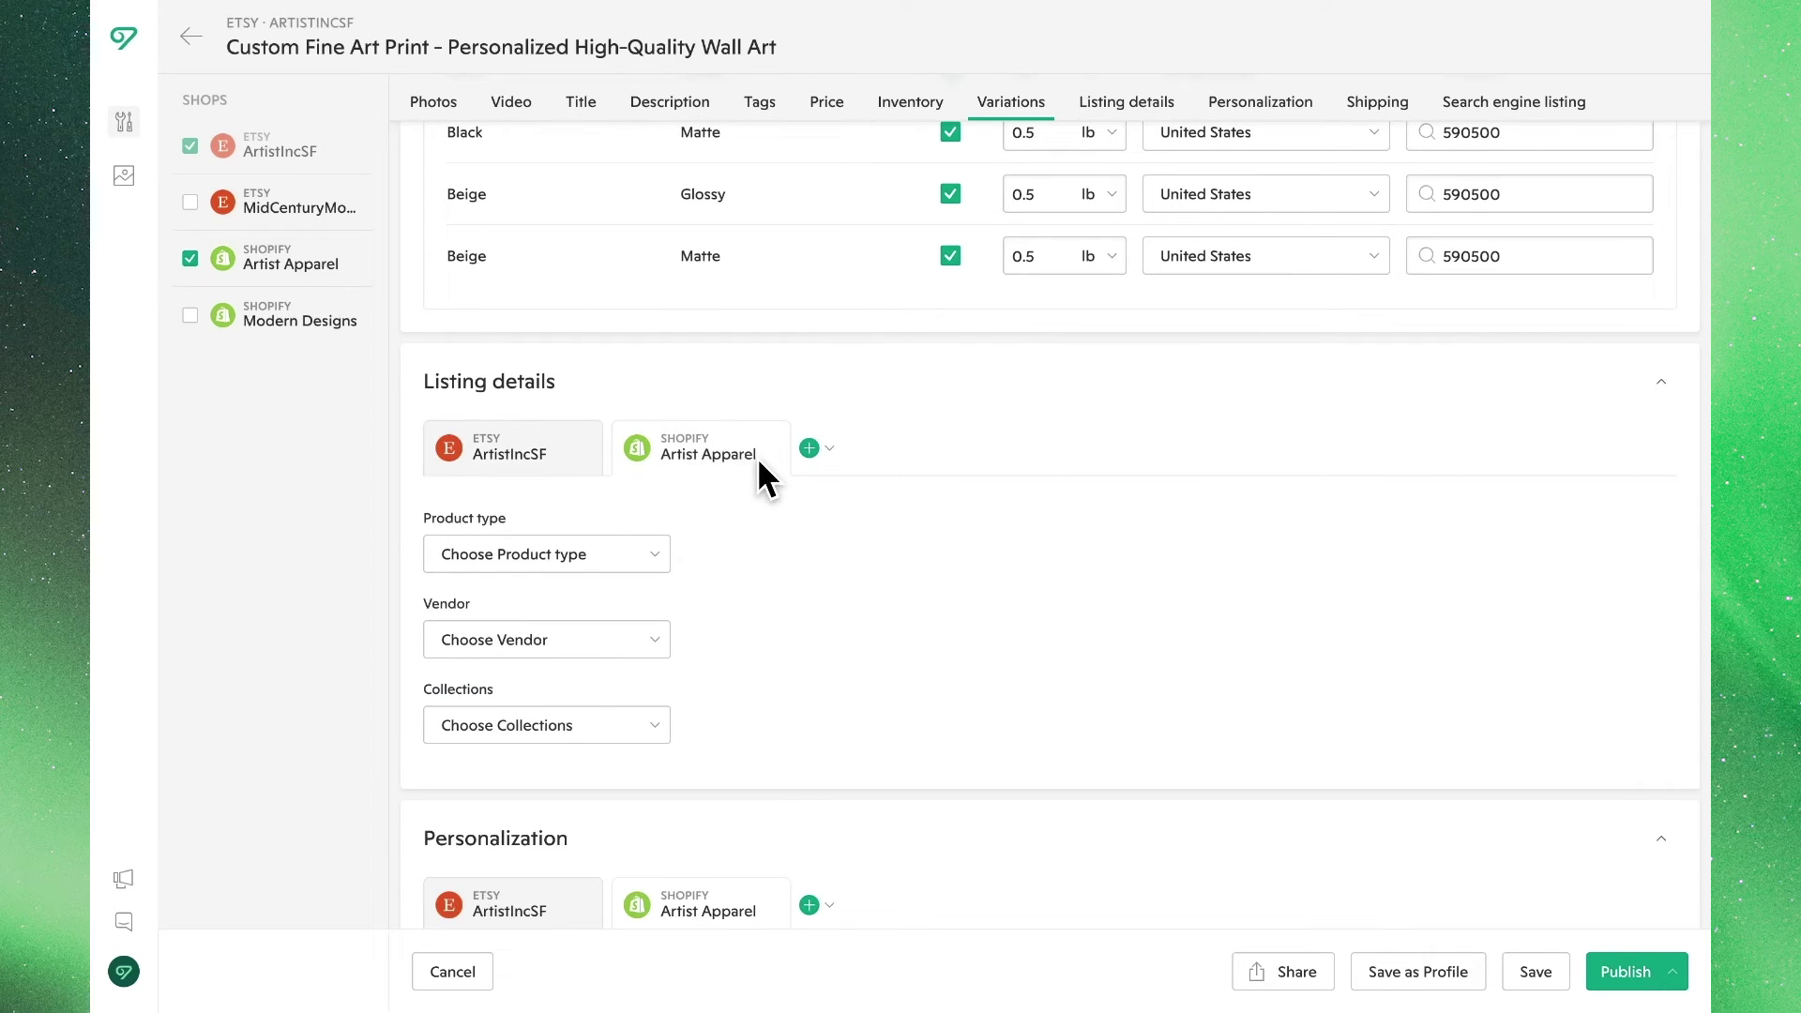
pyautogui.click(654, 558)
pyautogui.click(657, 566)
pyautogui.click(659, 646)
pyautogui.click(660, 646)
pyautogui.click(656, 726)
pyautogui.click(666, 729)
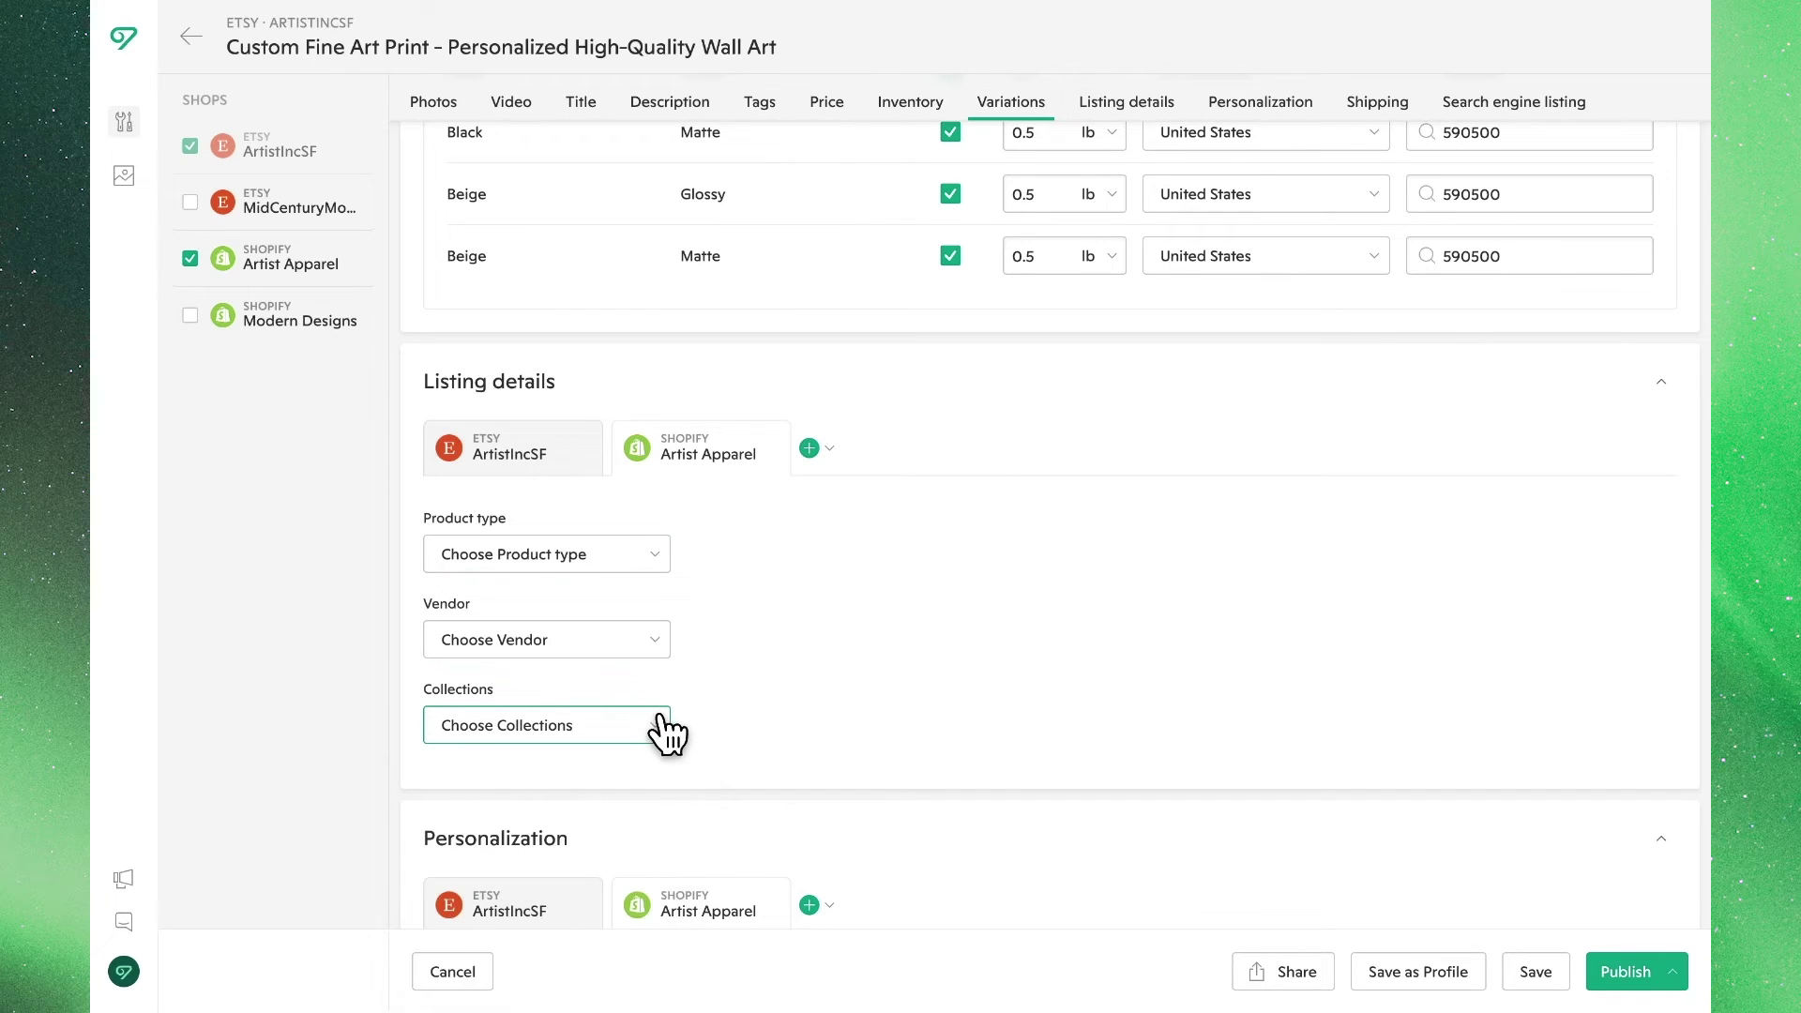
# - Turn on personalization for Etsy ArtistIncSF with a character limit of 200
pyautogui.scroll(-1, 738, 706)
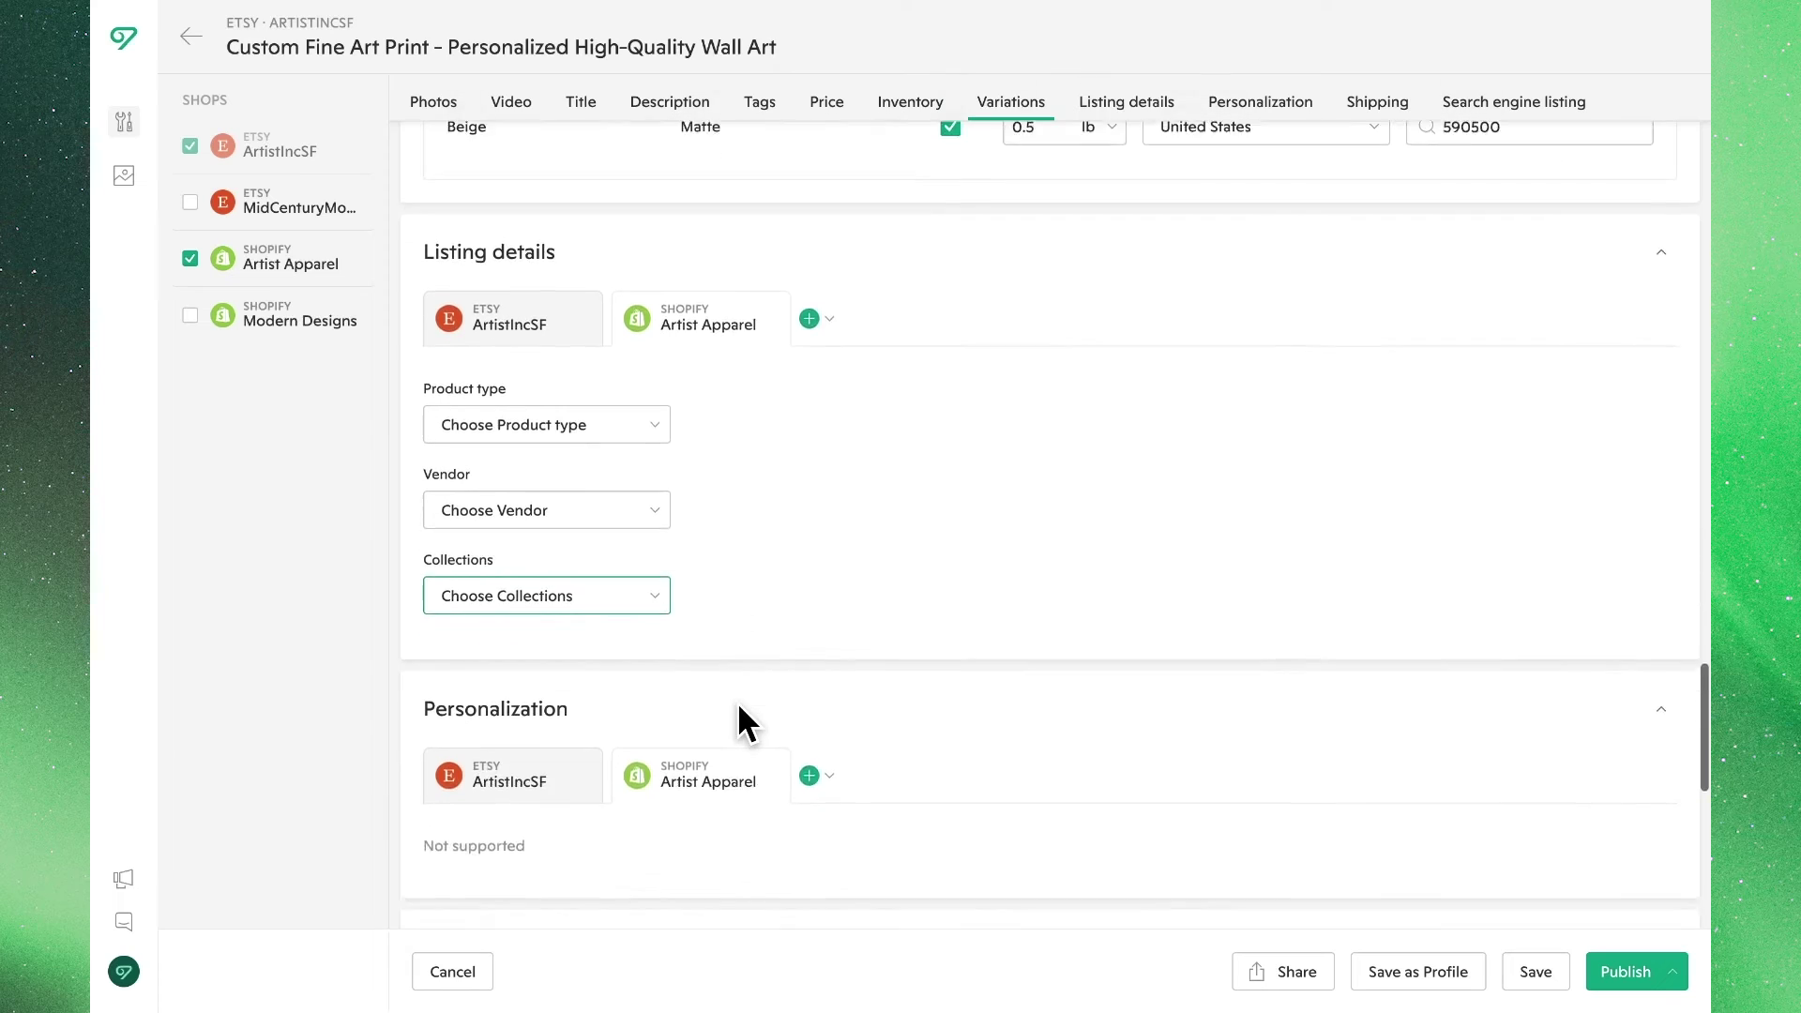
pyautogui.scroll(-2, 740, 711)
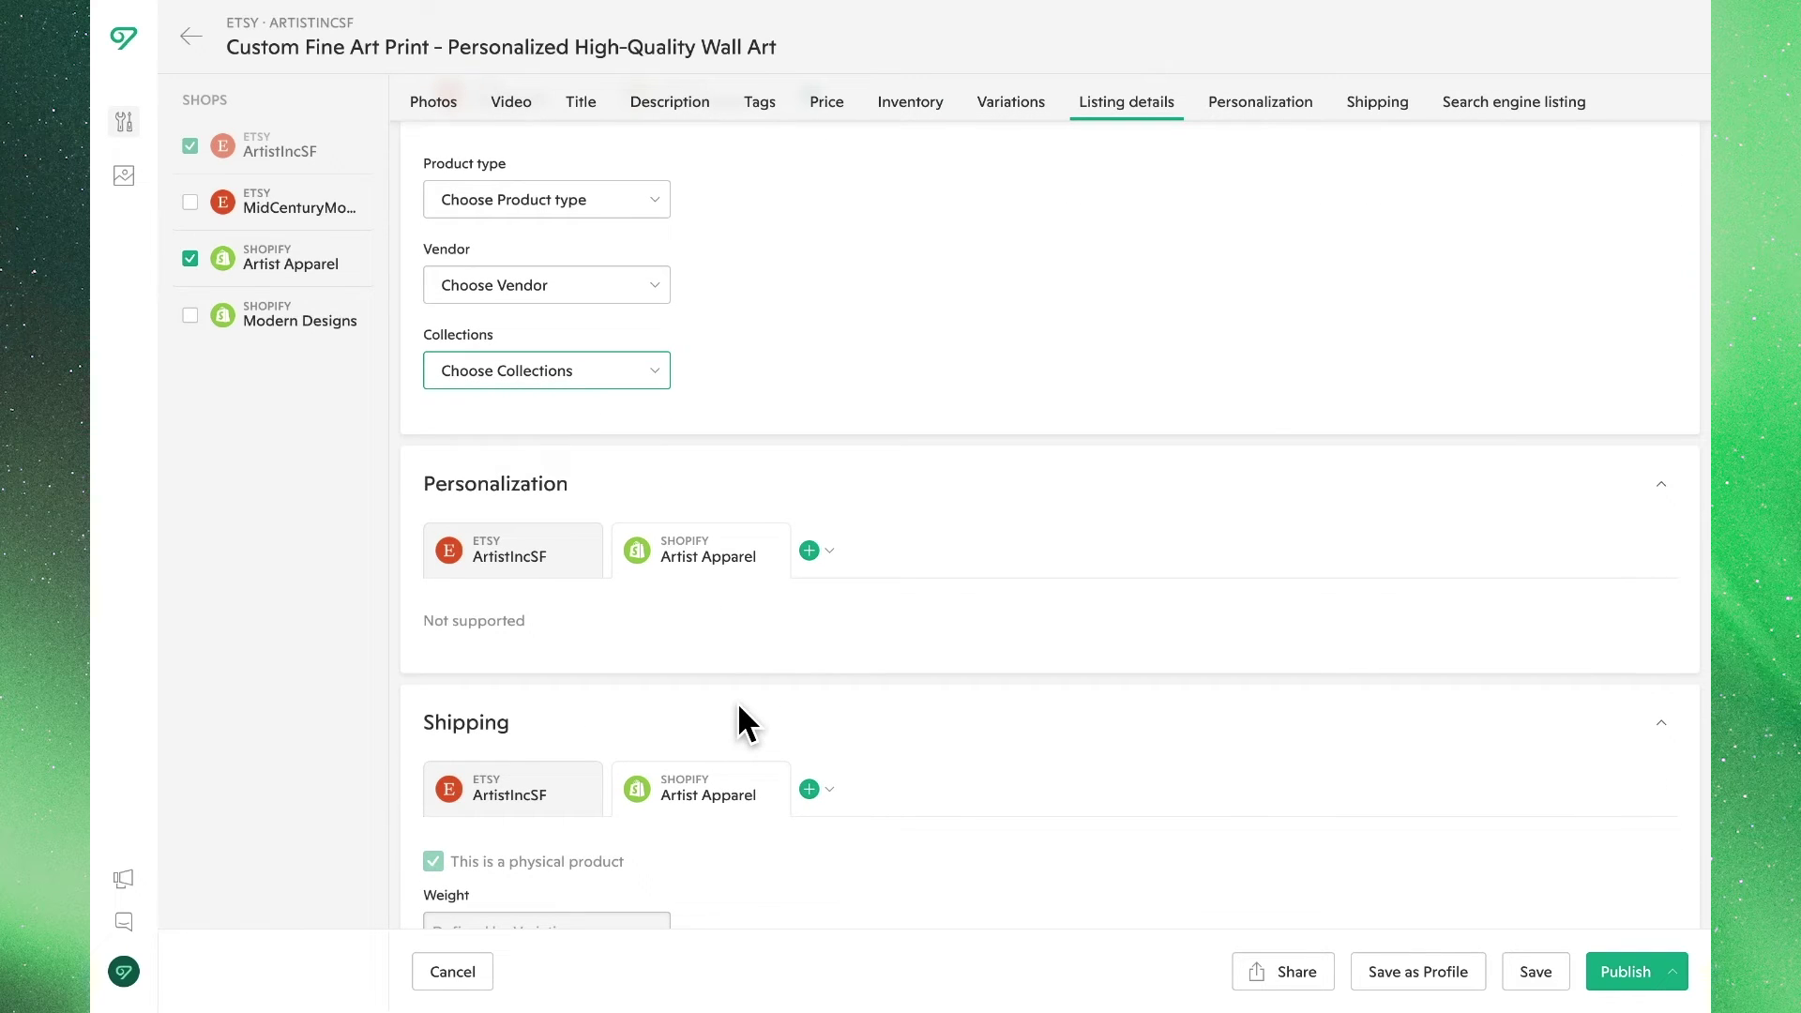
pyautogui.click(567, 566)
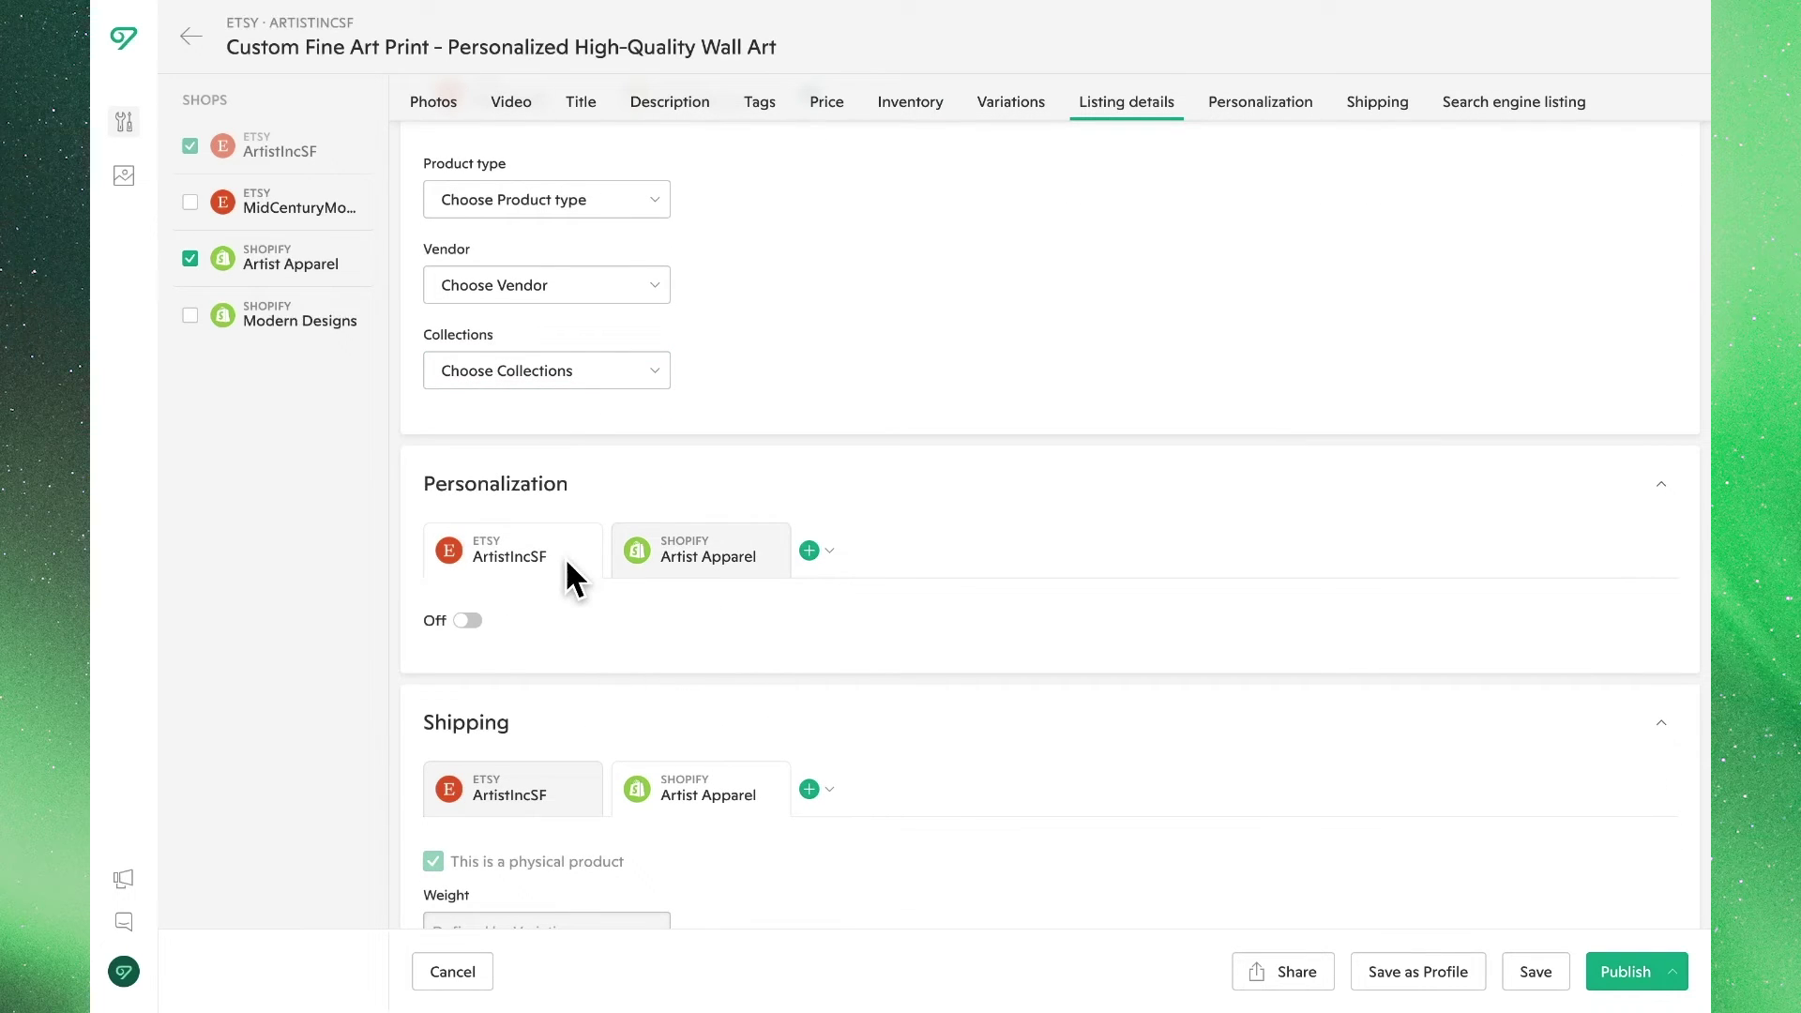
pyautogui.click(467, 621)
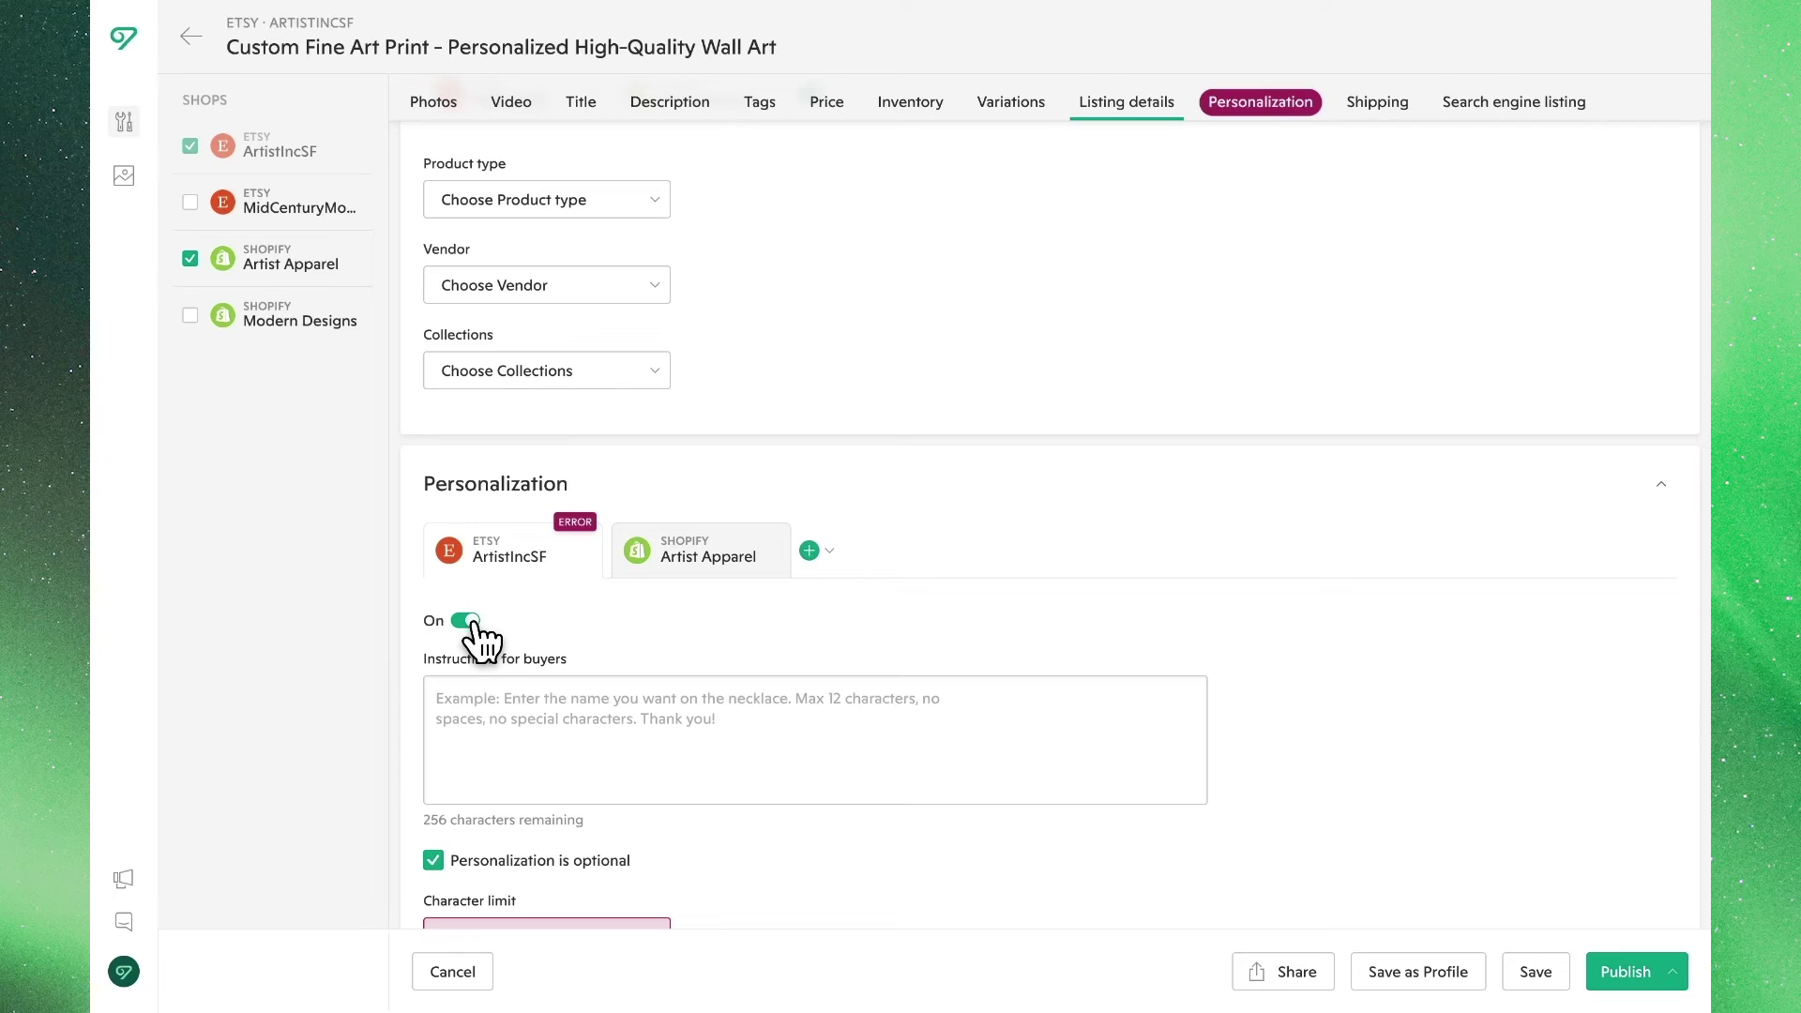
pyautogui.scroll(-2, 523, 696)
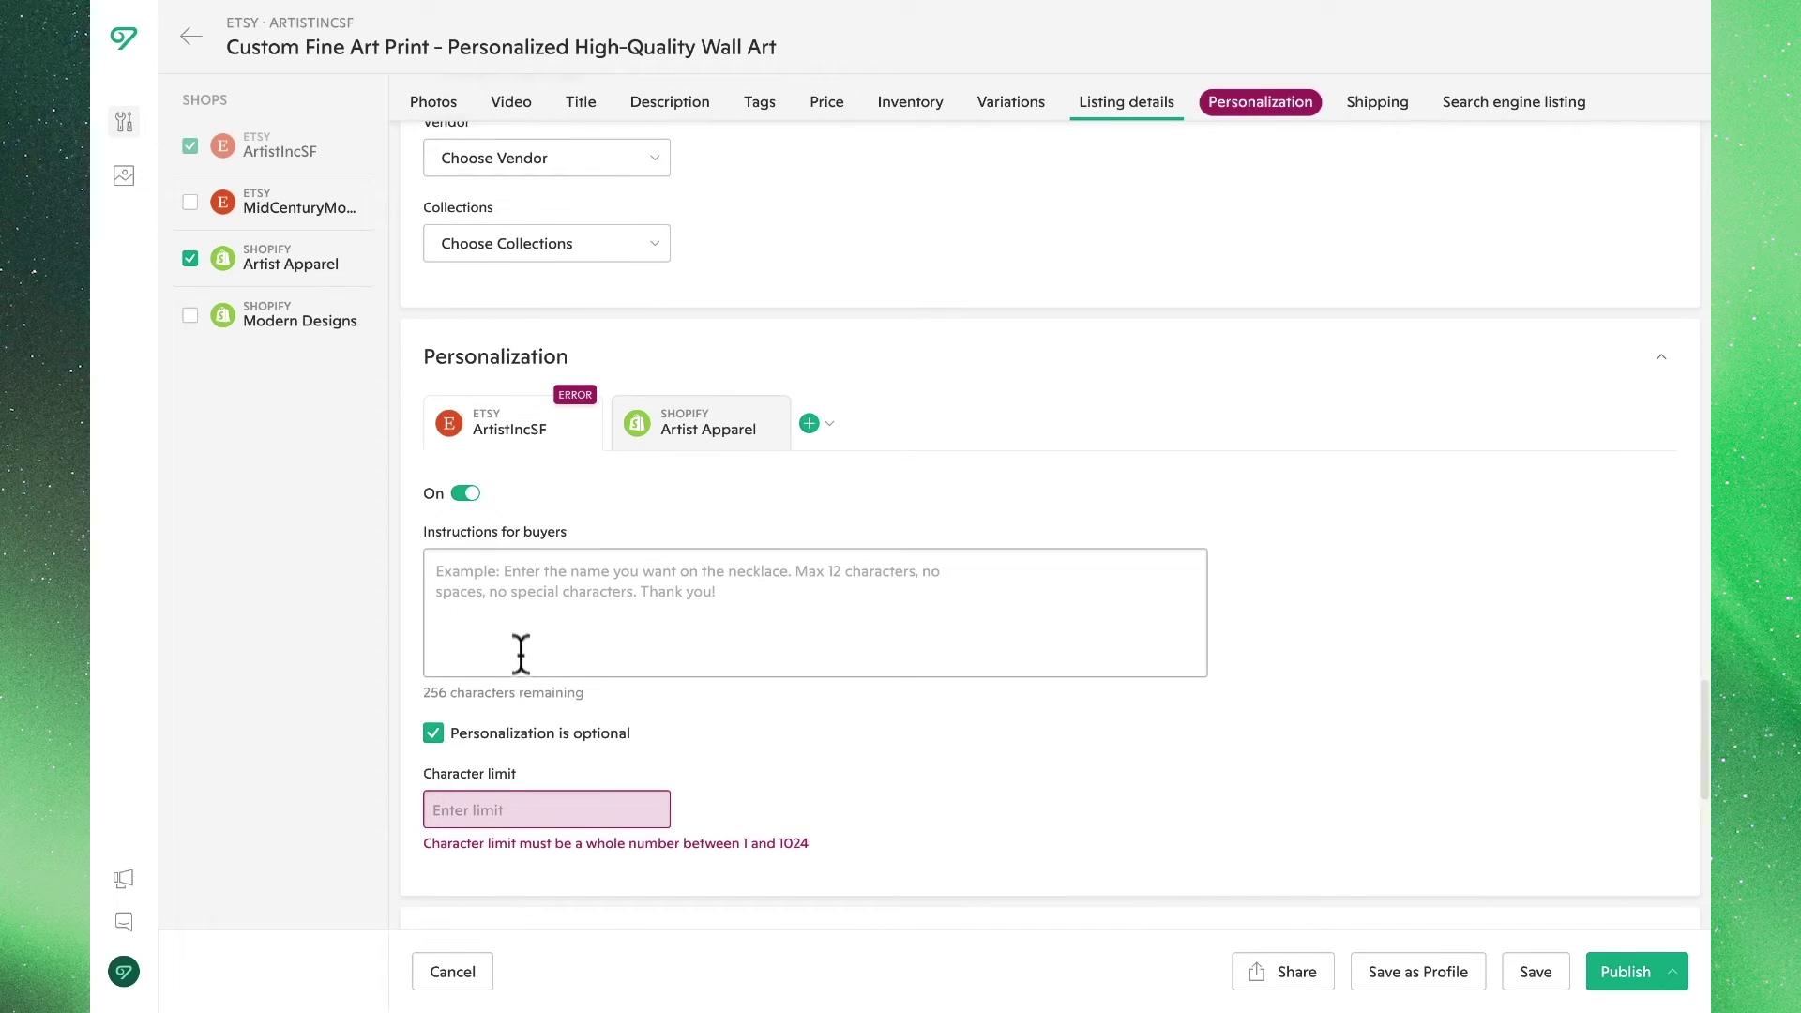
pyautogui.click(533, 806)
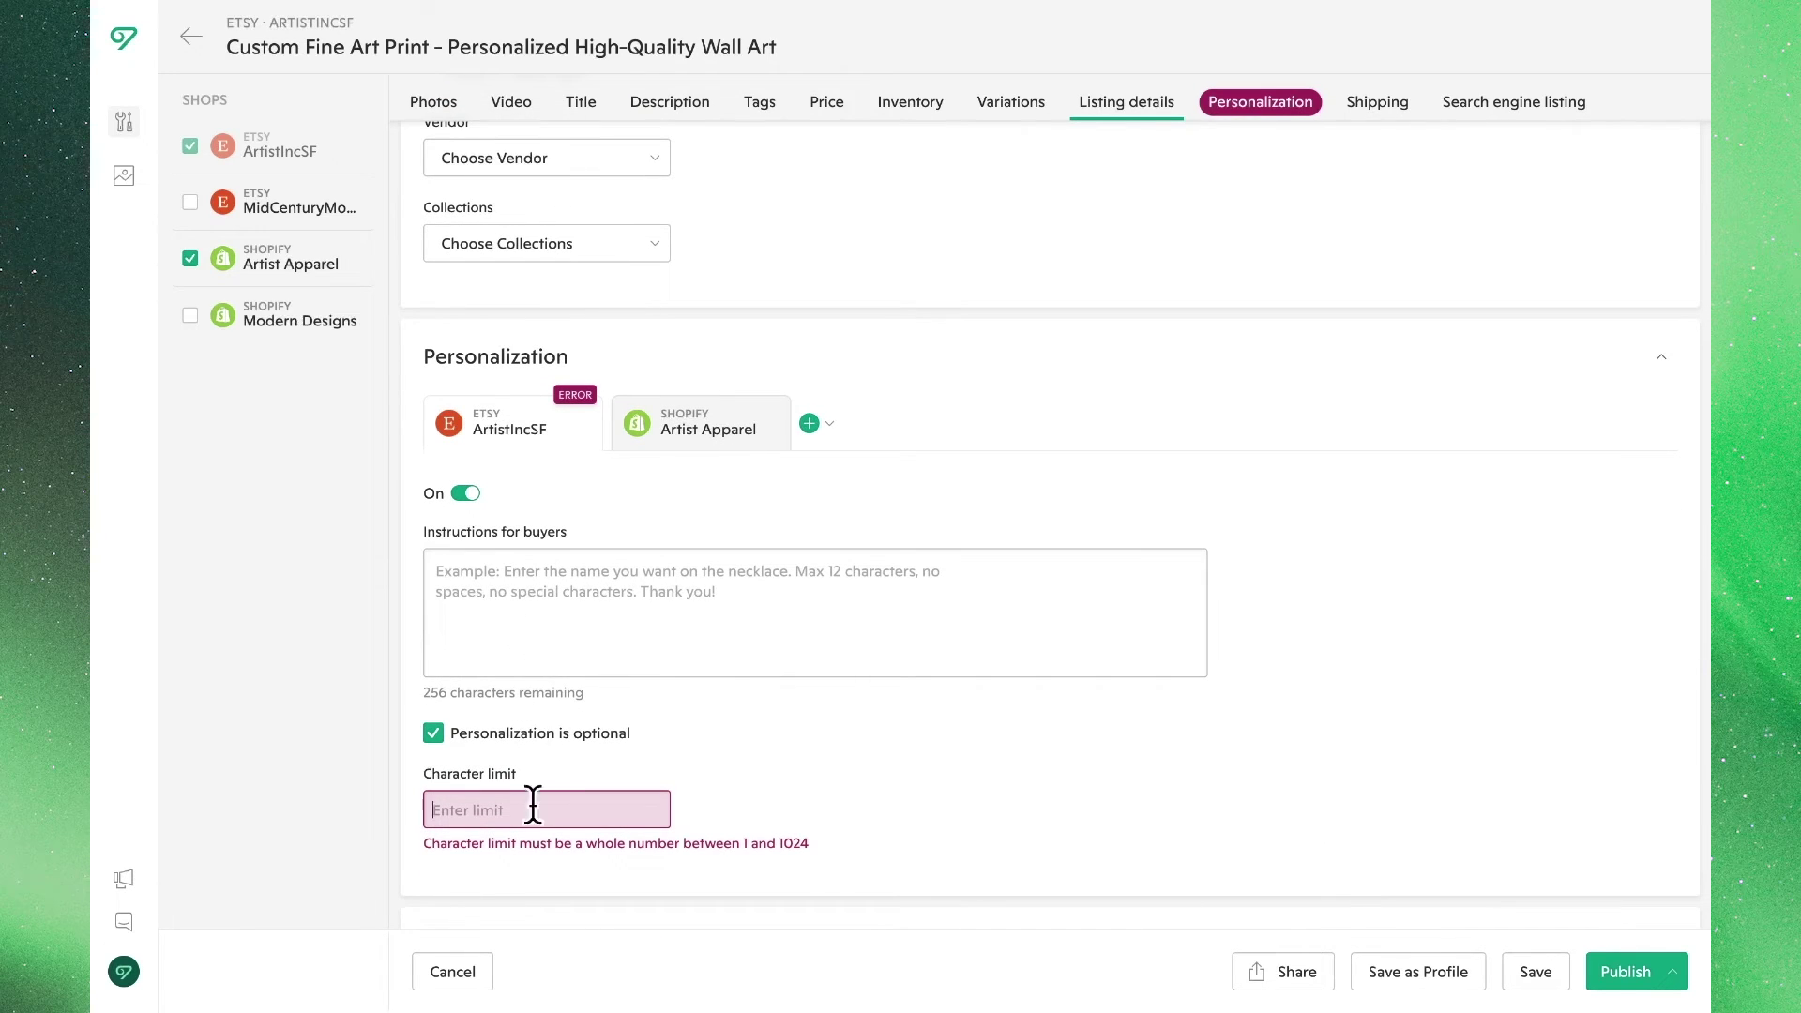
pyautogui.write('200')
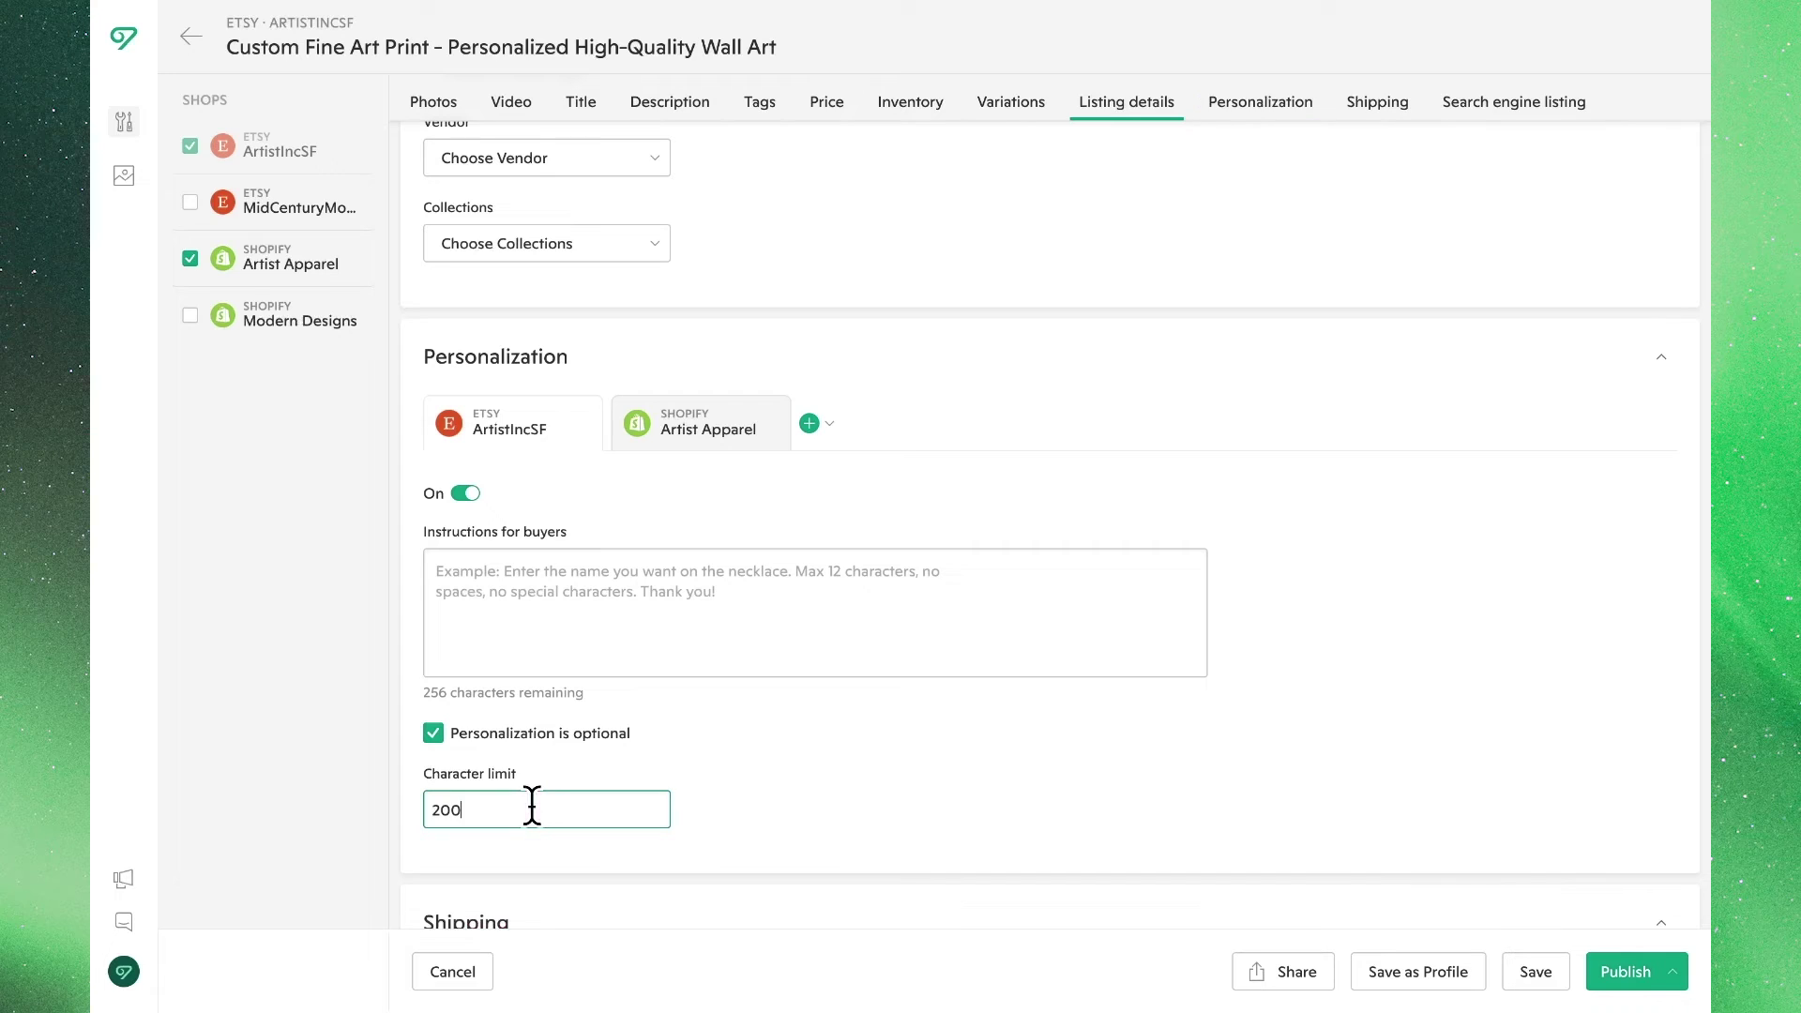
# - Make the personalization mandatory and enter the buyer instructions "Please send link to high quality photo you'd like to have printed."
pyautogui.click(521, 734)
pyautogui.click(529, 608)
pyautogui.write('Please send l')
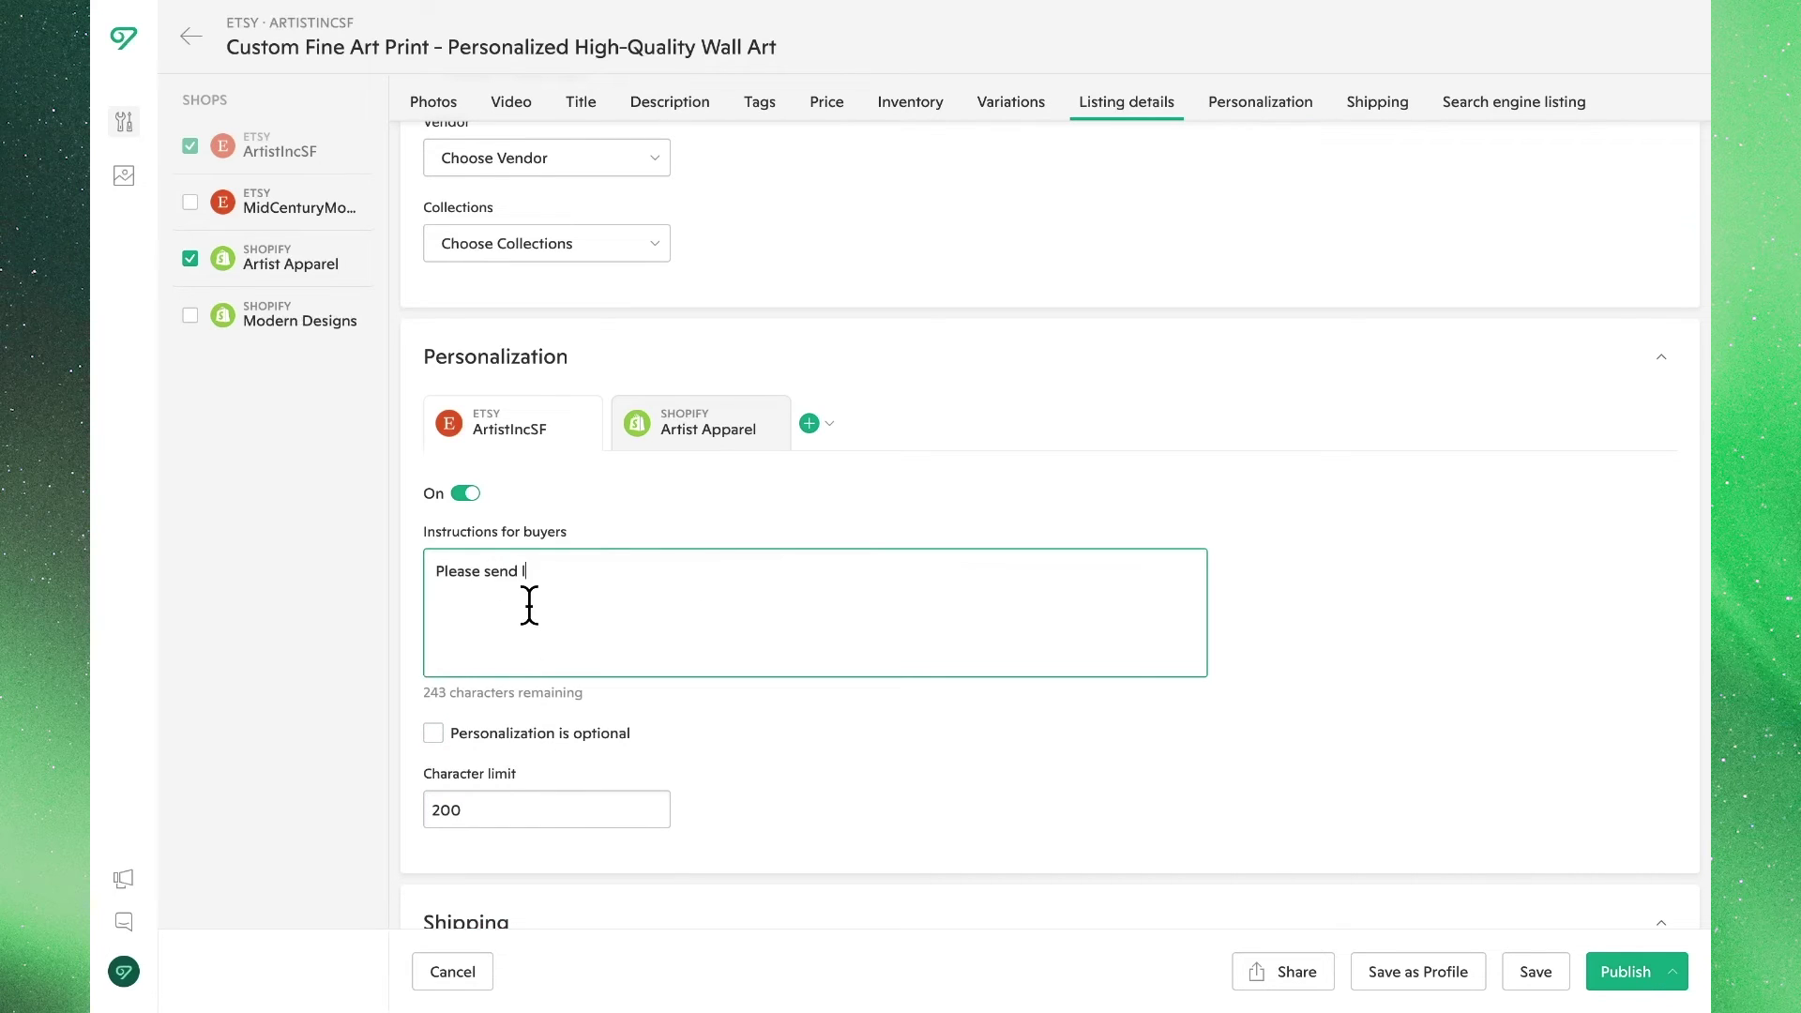
pyautogui.write('ink to high quality photo yo')
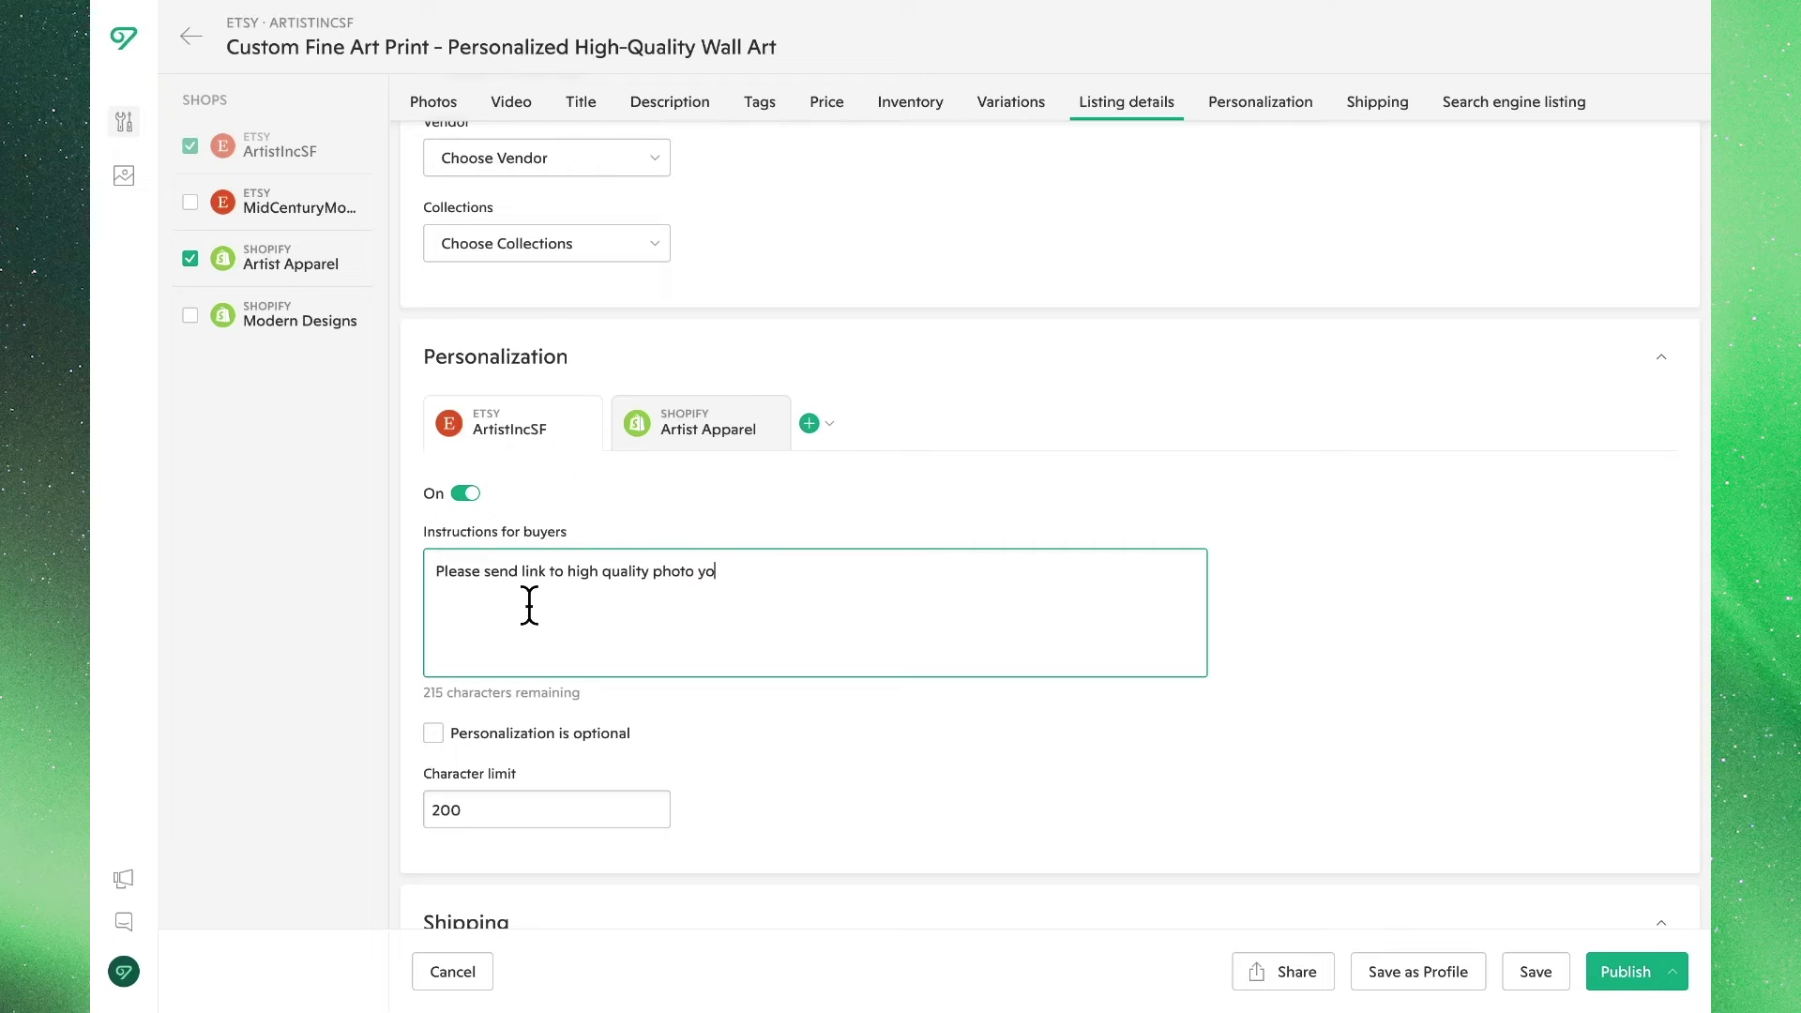
pyautogui.write("u'd like to have printed.")
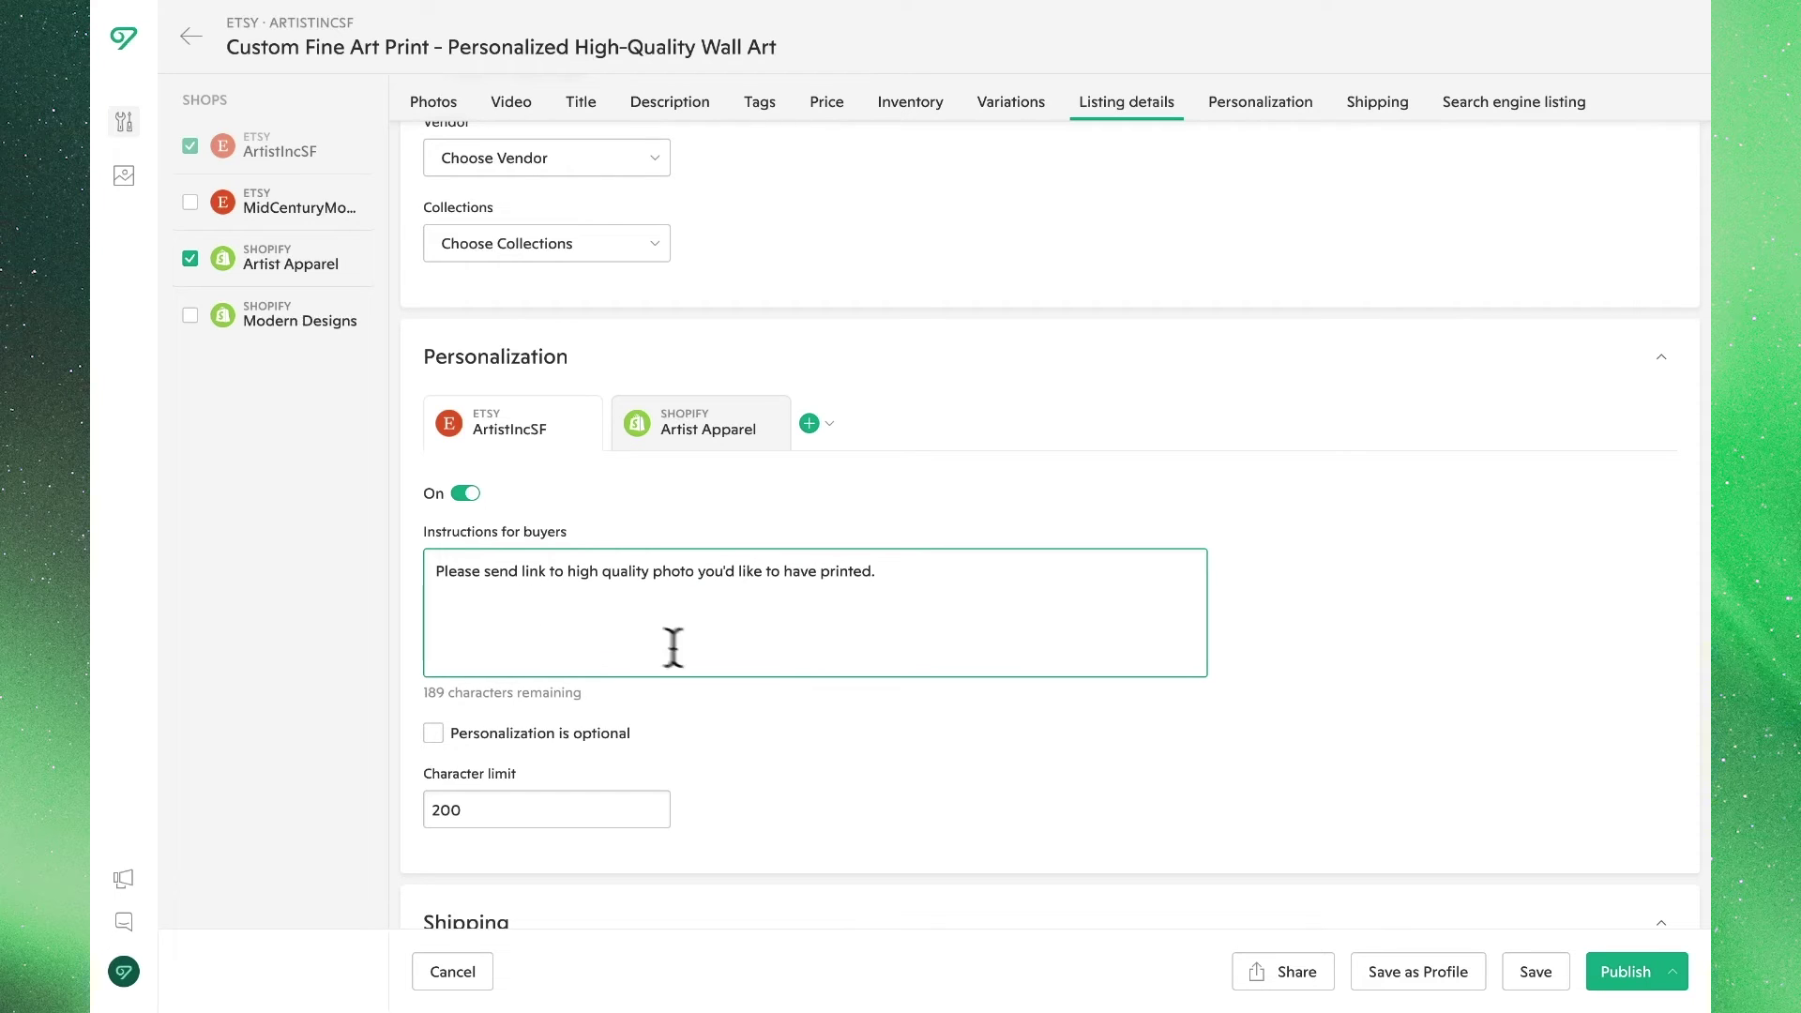
pyautogui.click(808, 695)
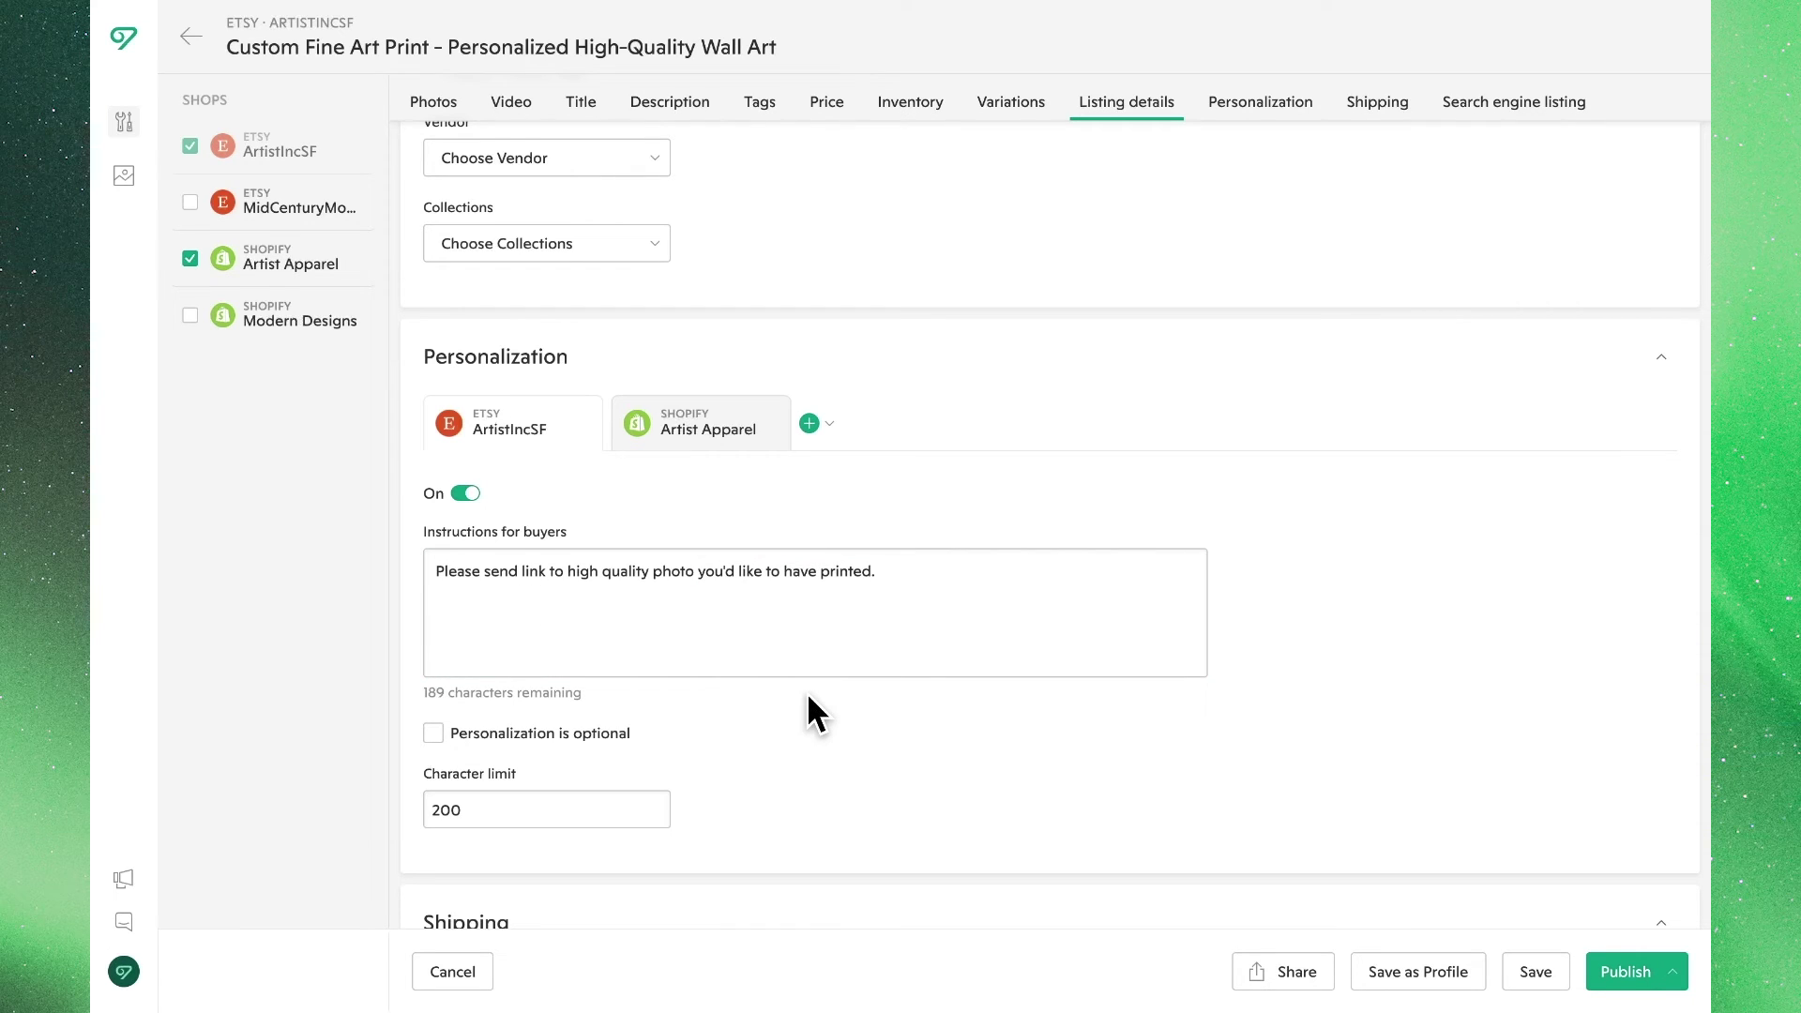
# - Set the Etsy ArtistIncSF shipping profile to Fixed Shipping and the return policy to No returns or exchanges
pyautogui.scroll(-3, 809, 698)
pyautogui.scroll(-2, 807, 692)
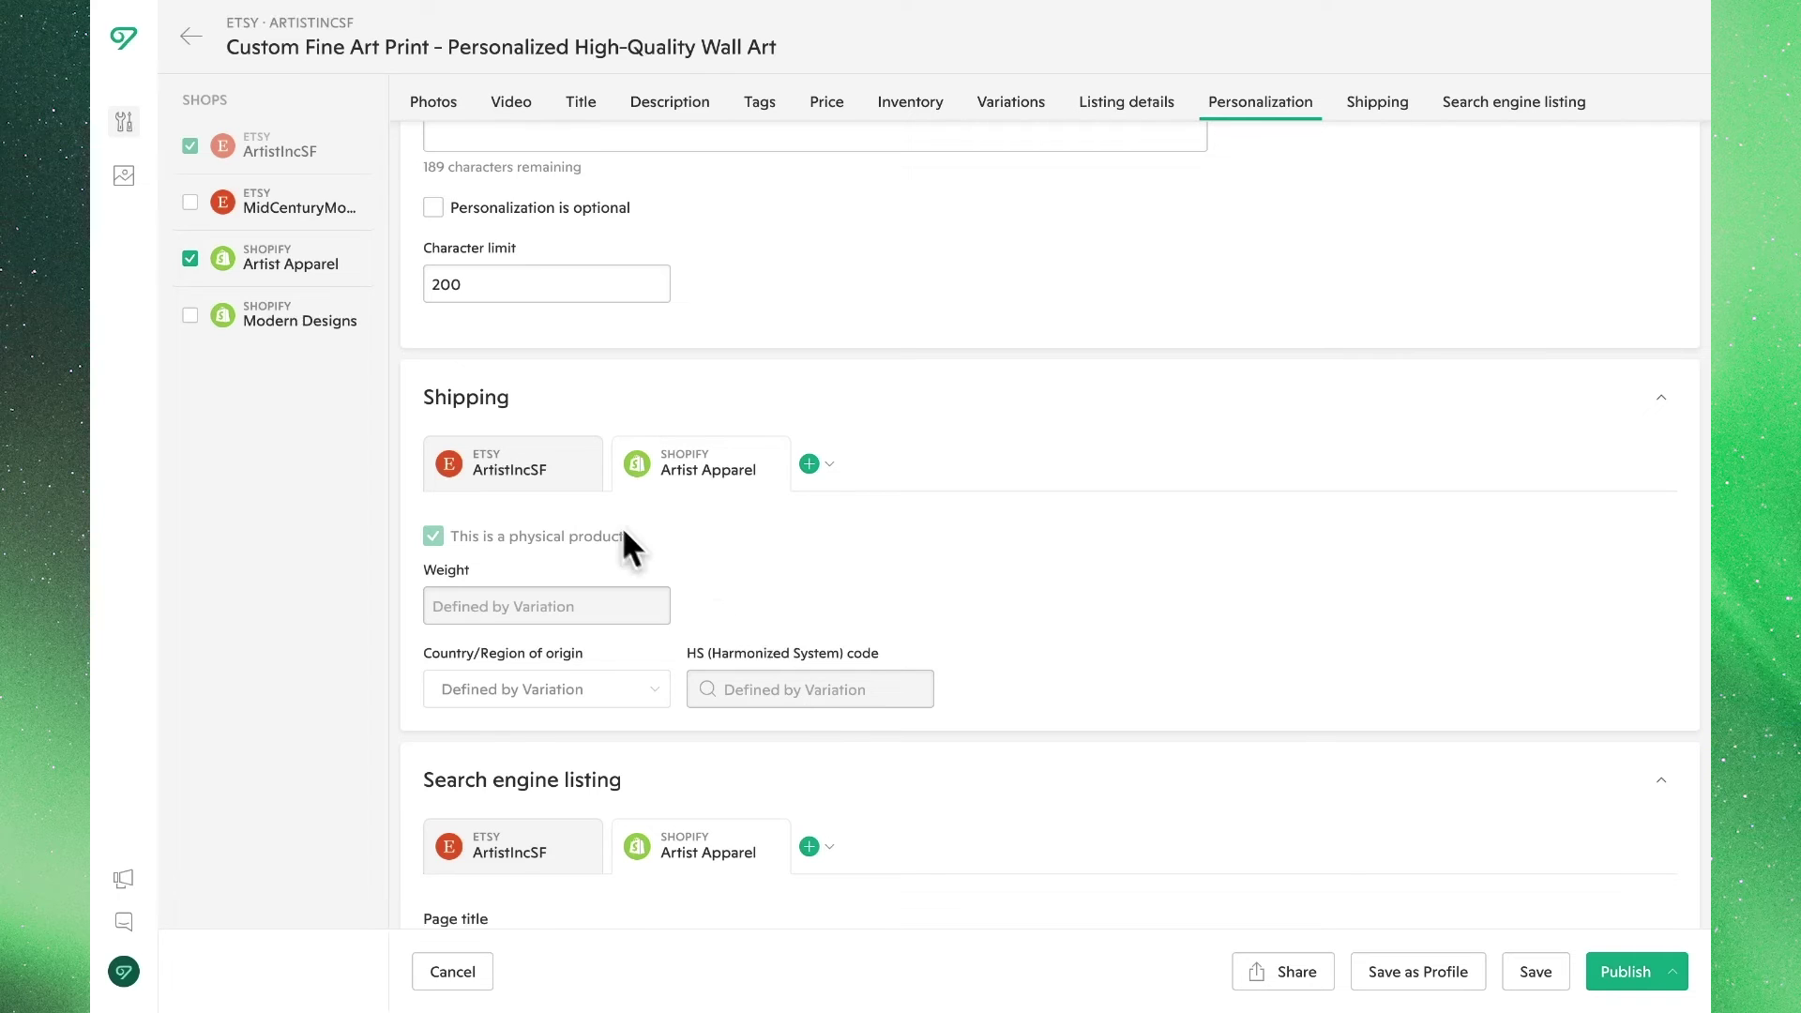
pyautogui.click(574, 485)
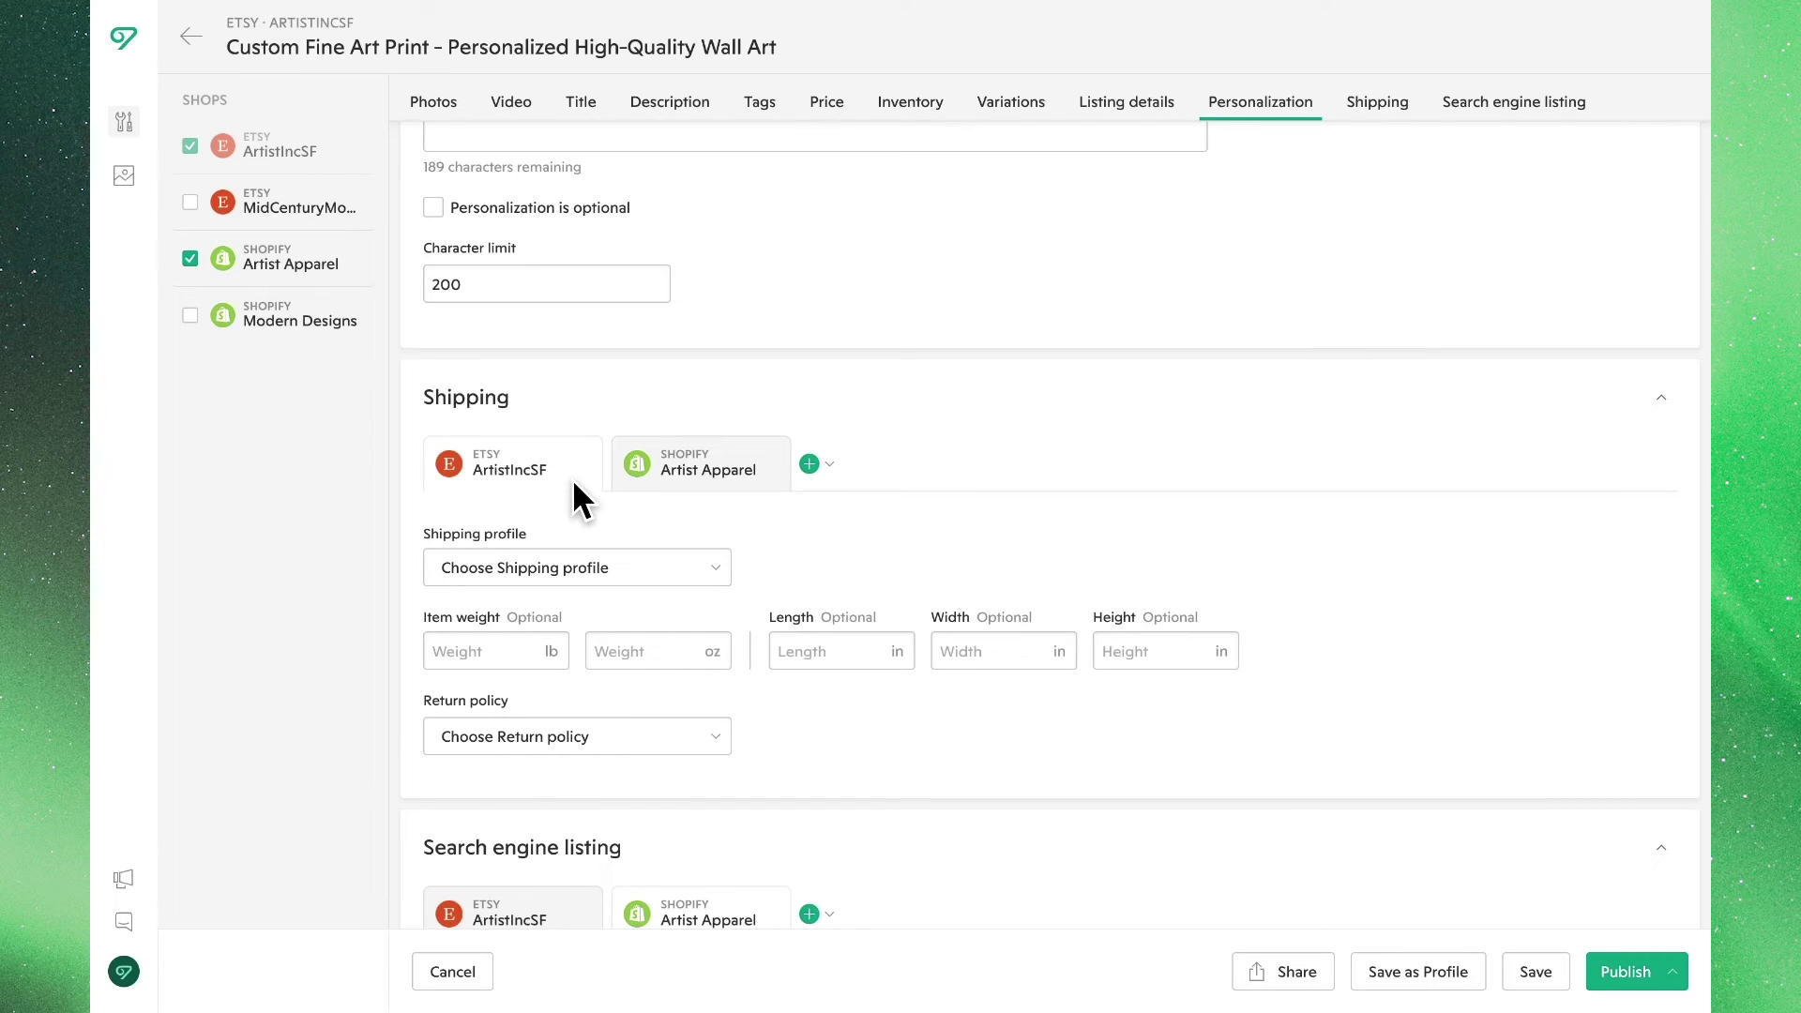
pyautogui.click(715, 568)
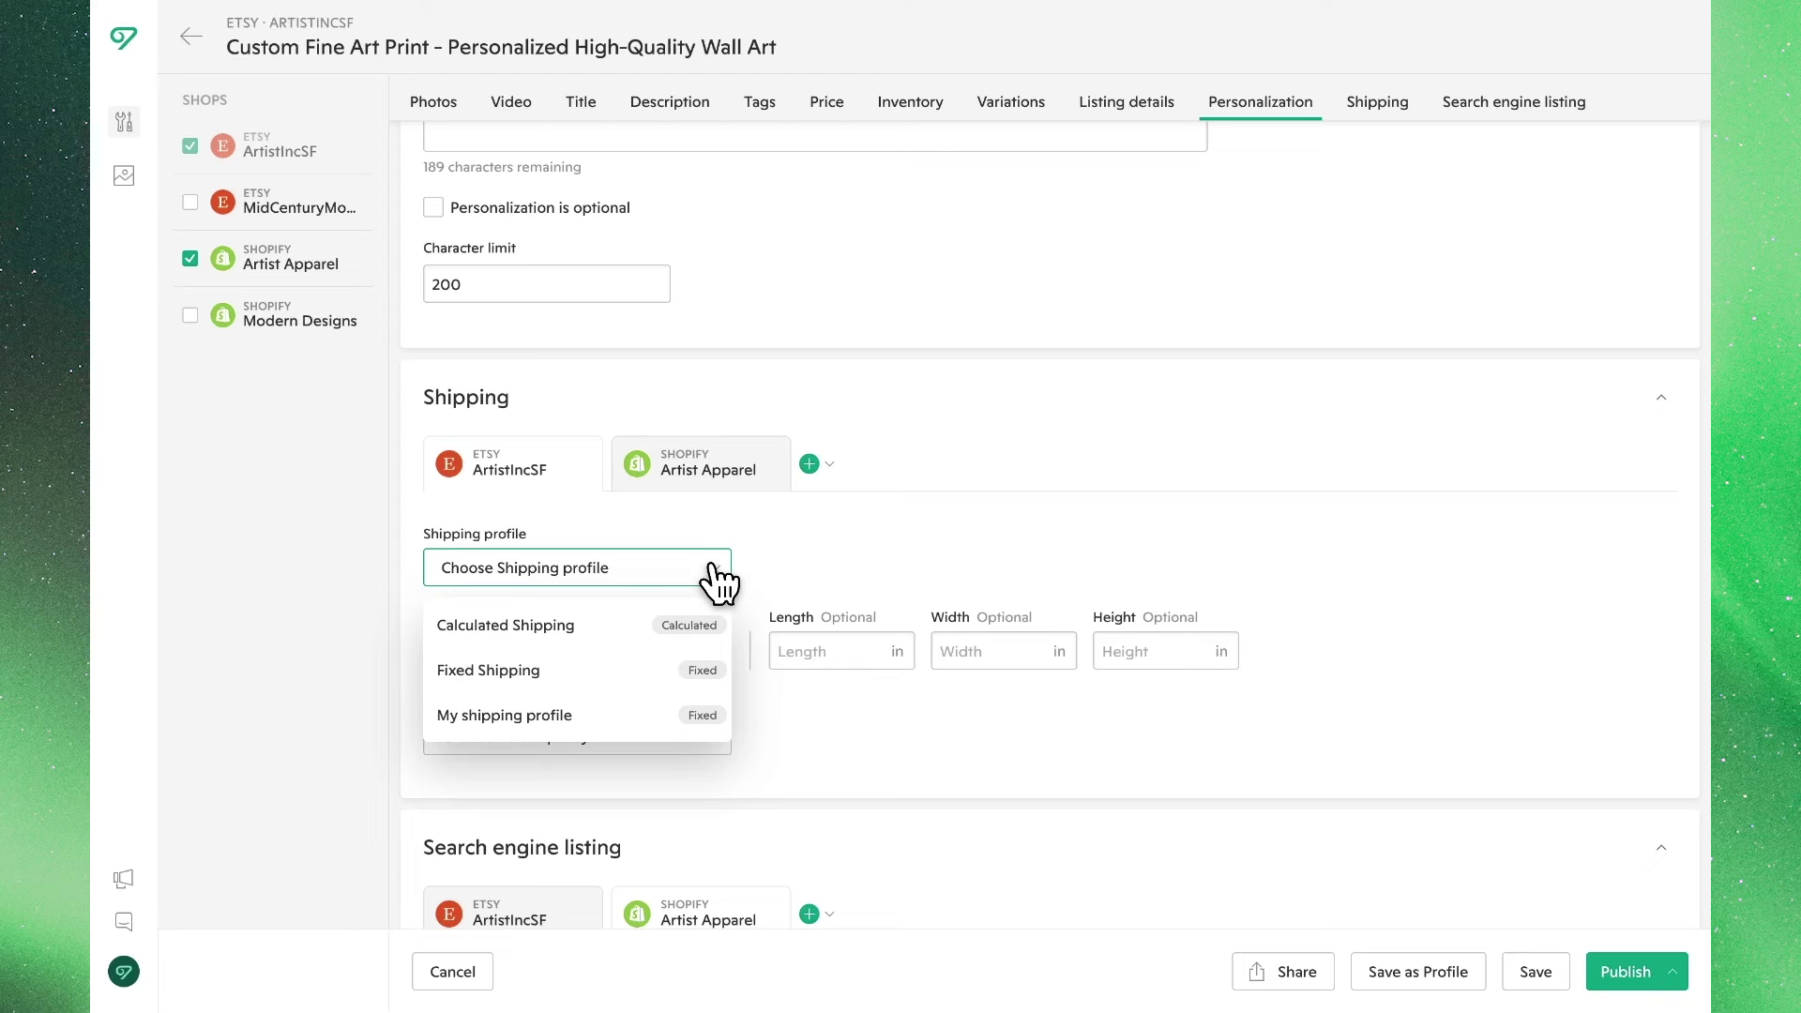
pyautogui.click(709, 670)
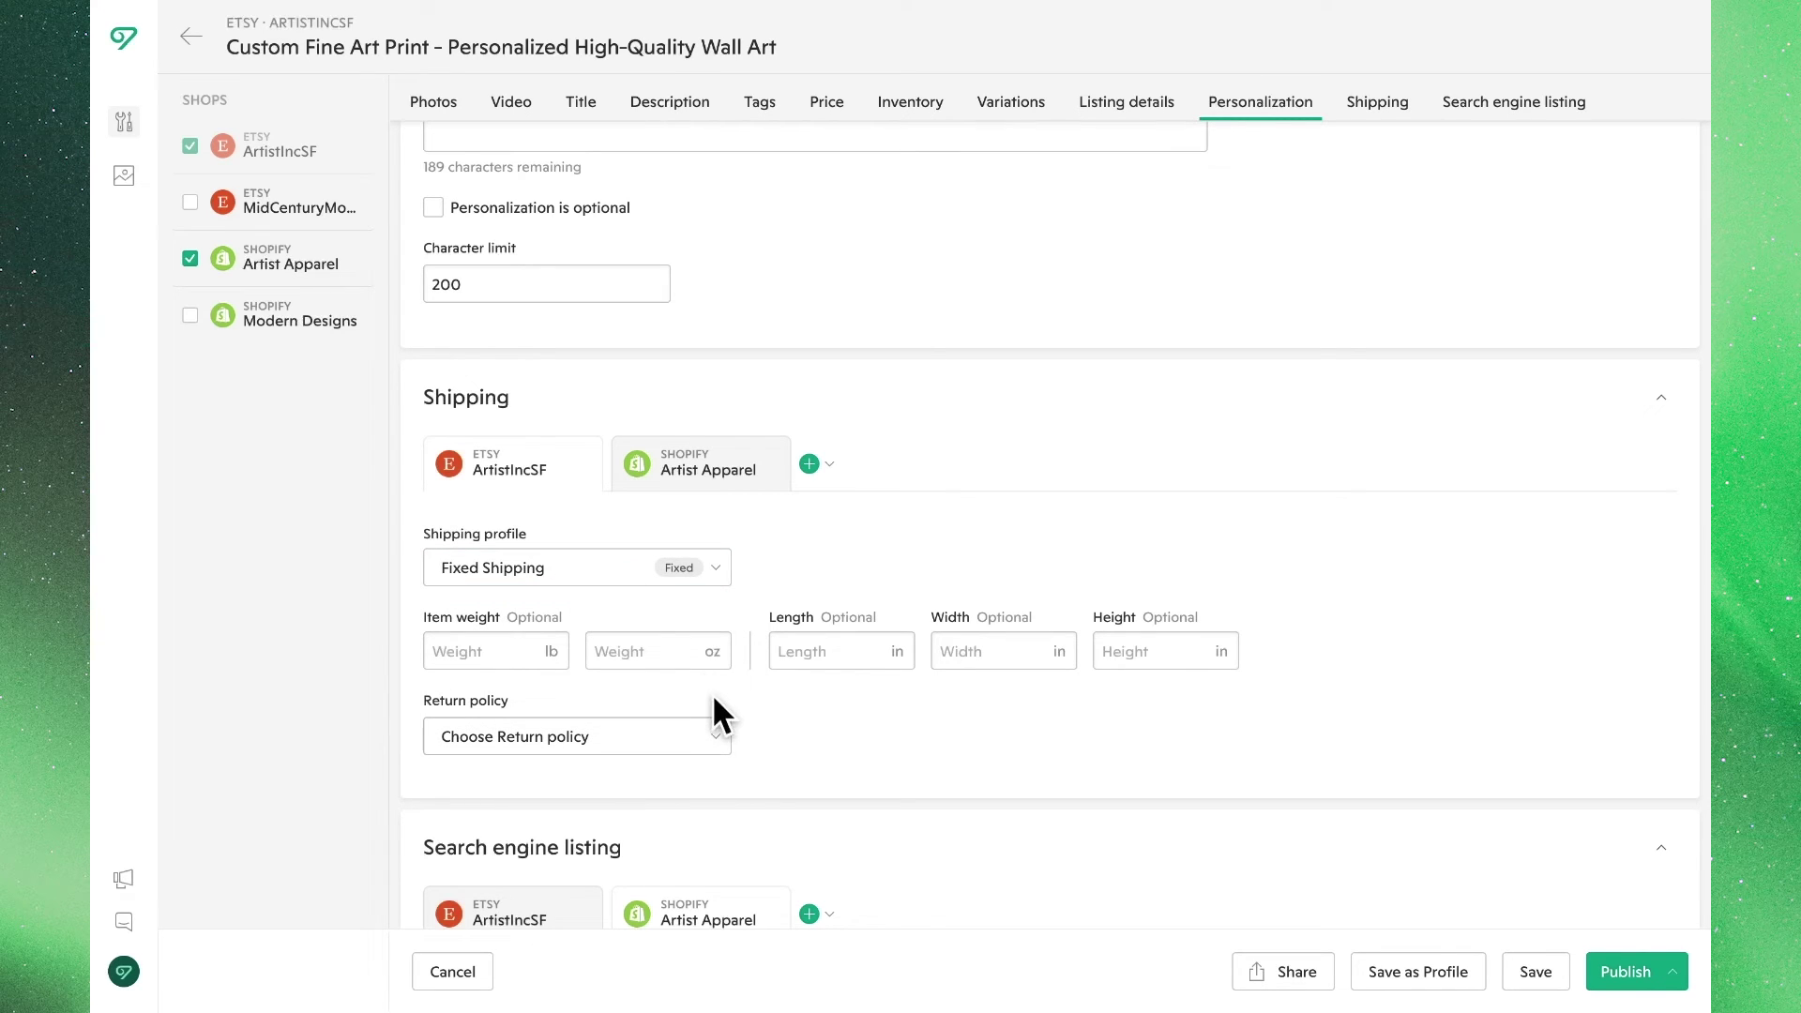
pyautogui.click(714, 736)
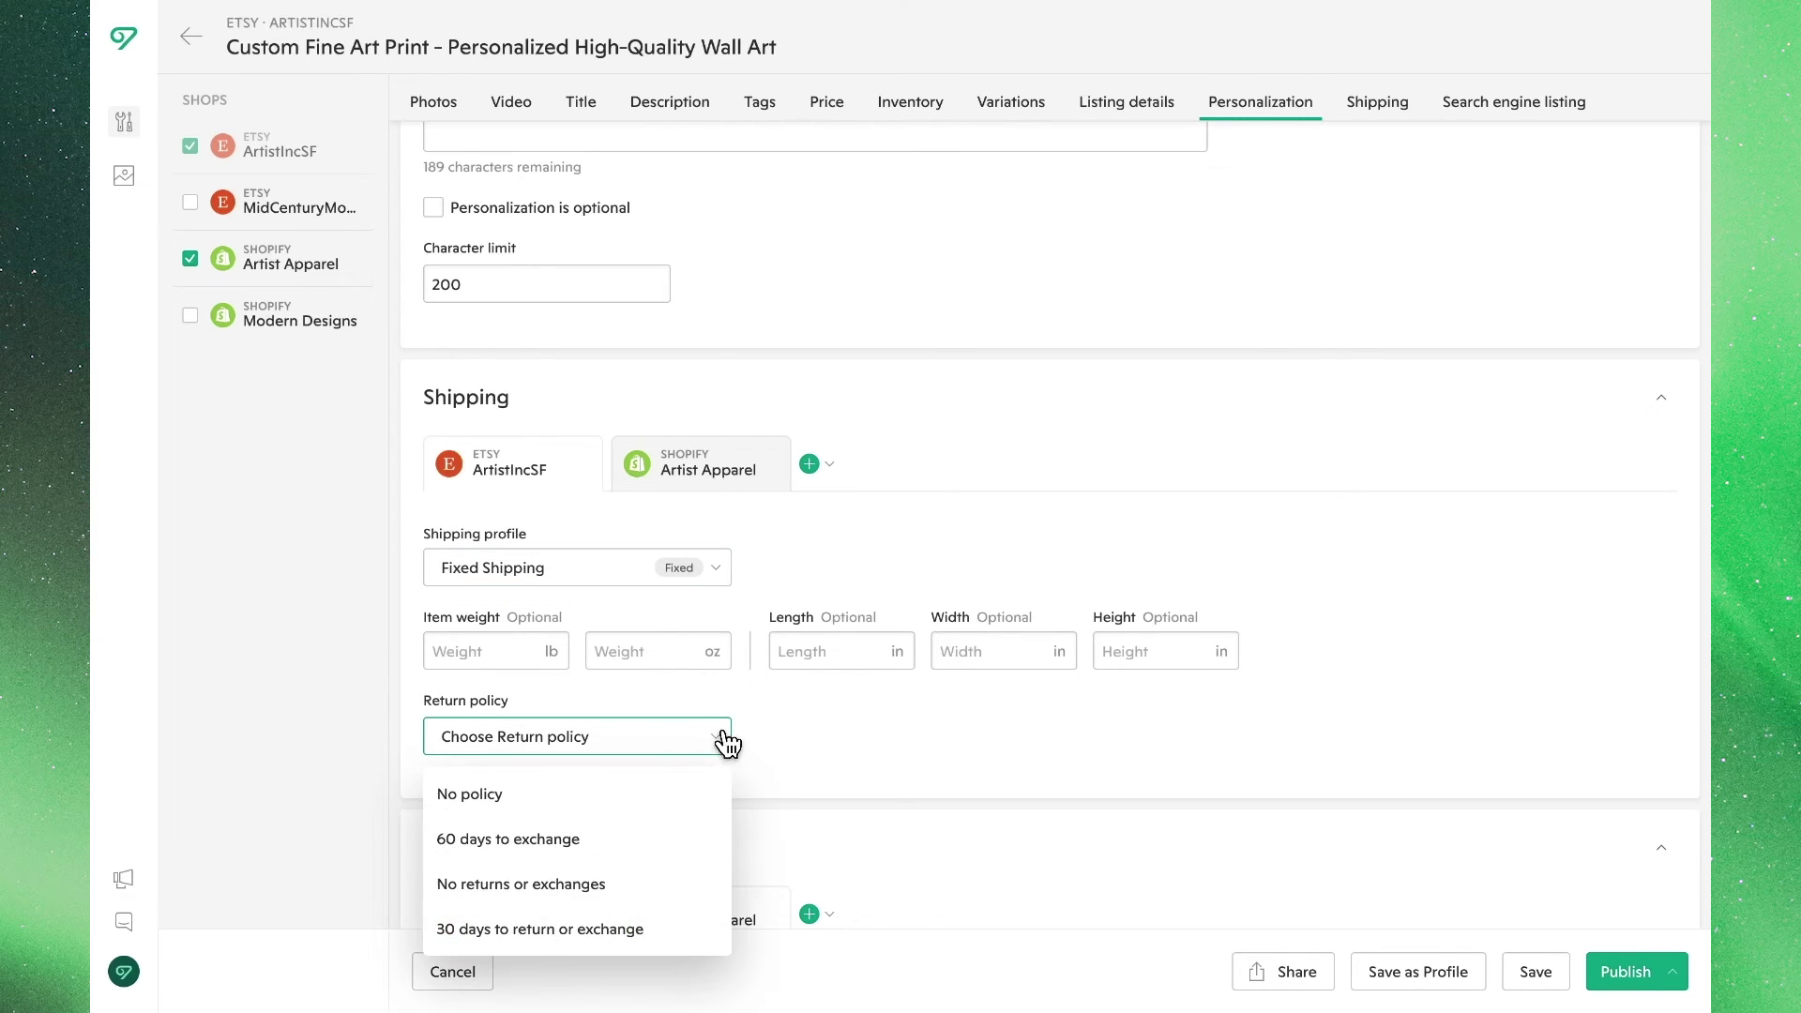
pyautogui.click(674, 883)
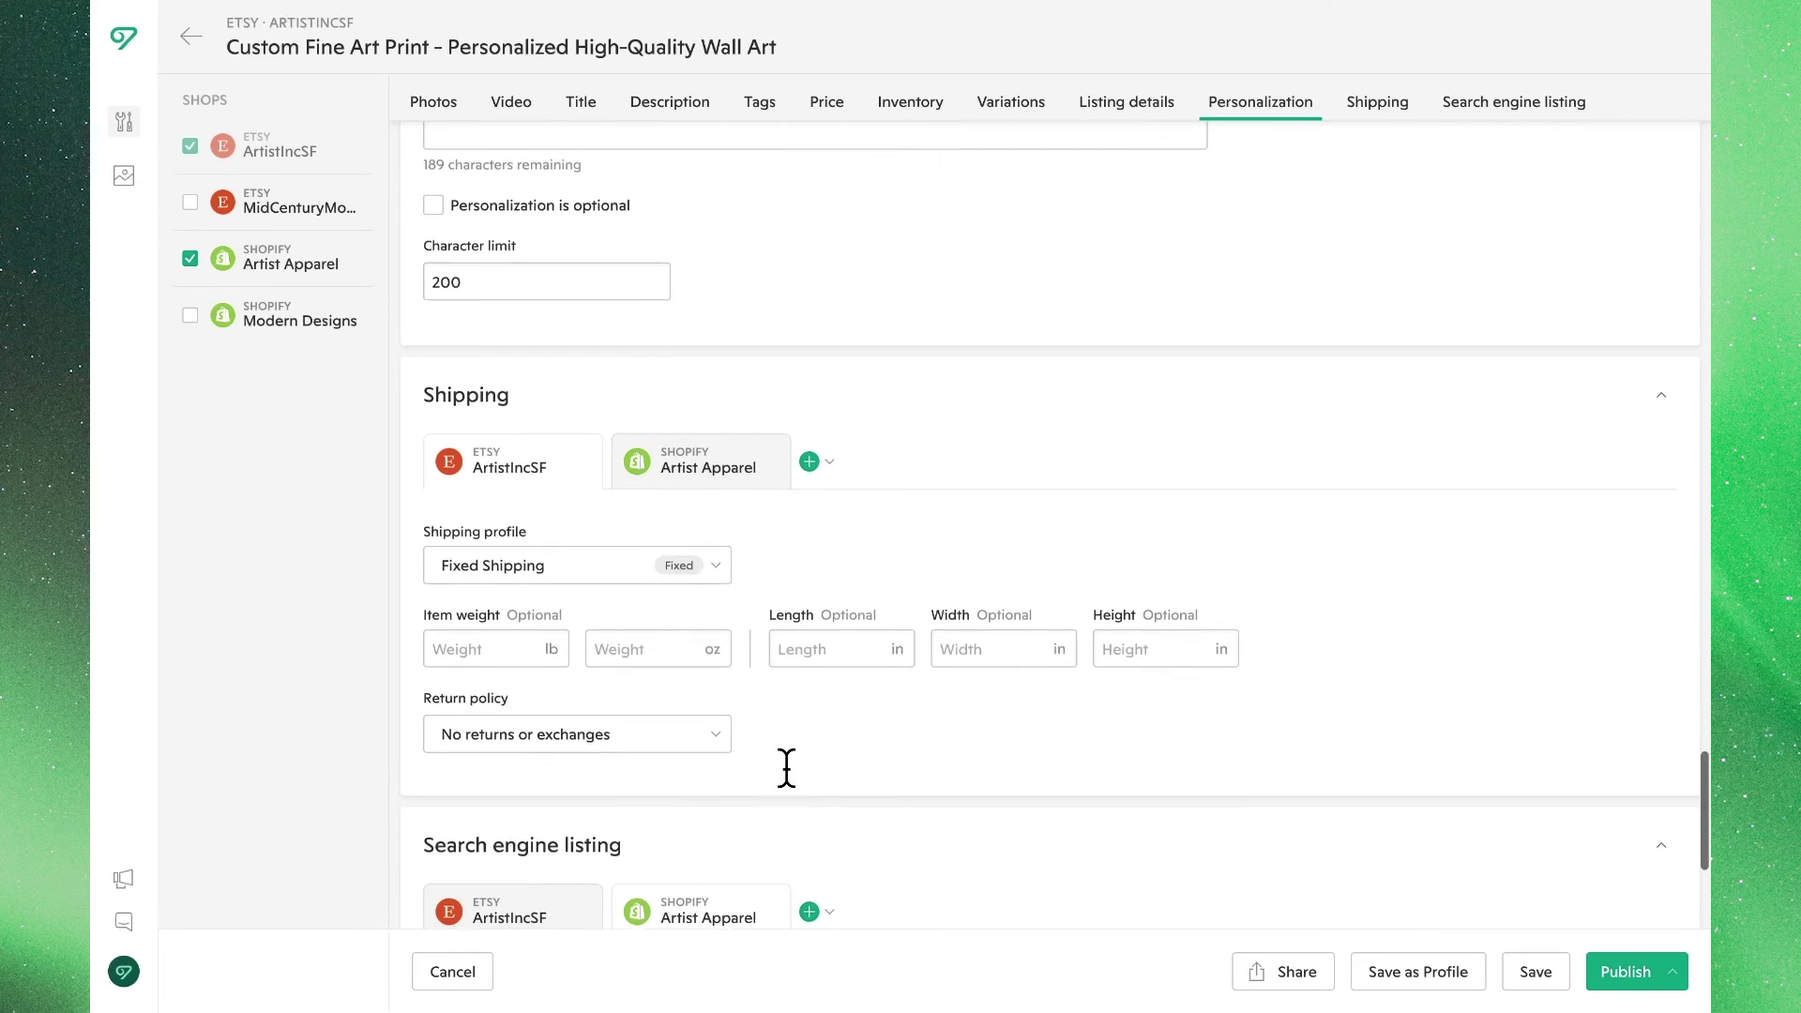
# - Review the search engine listing of both shops, including the Shopify page title and meta description
pyautogui.scroll(-4, 785, 764)
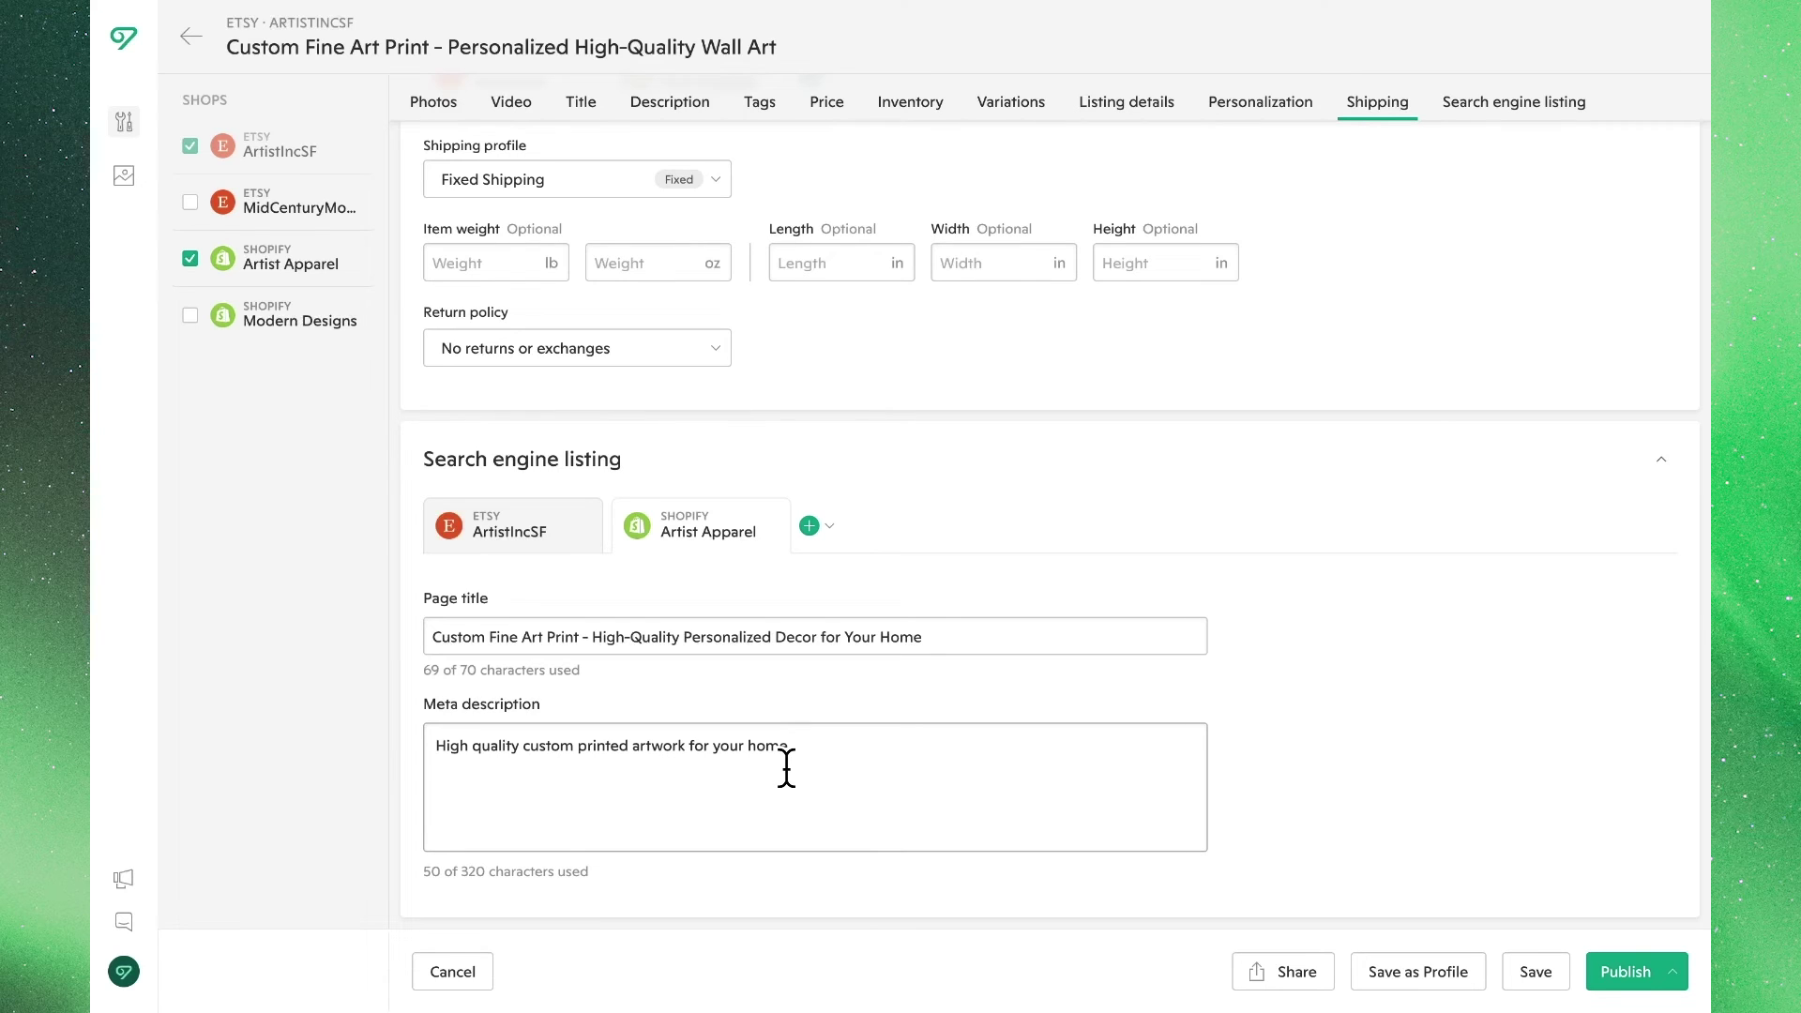
pyautogui.click(574, 539)
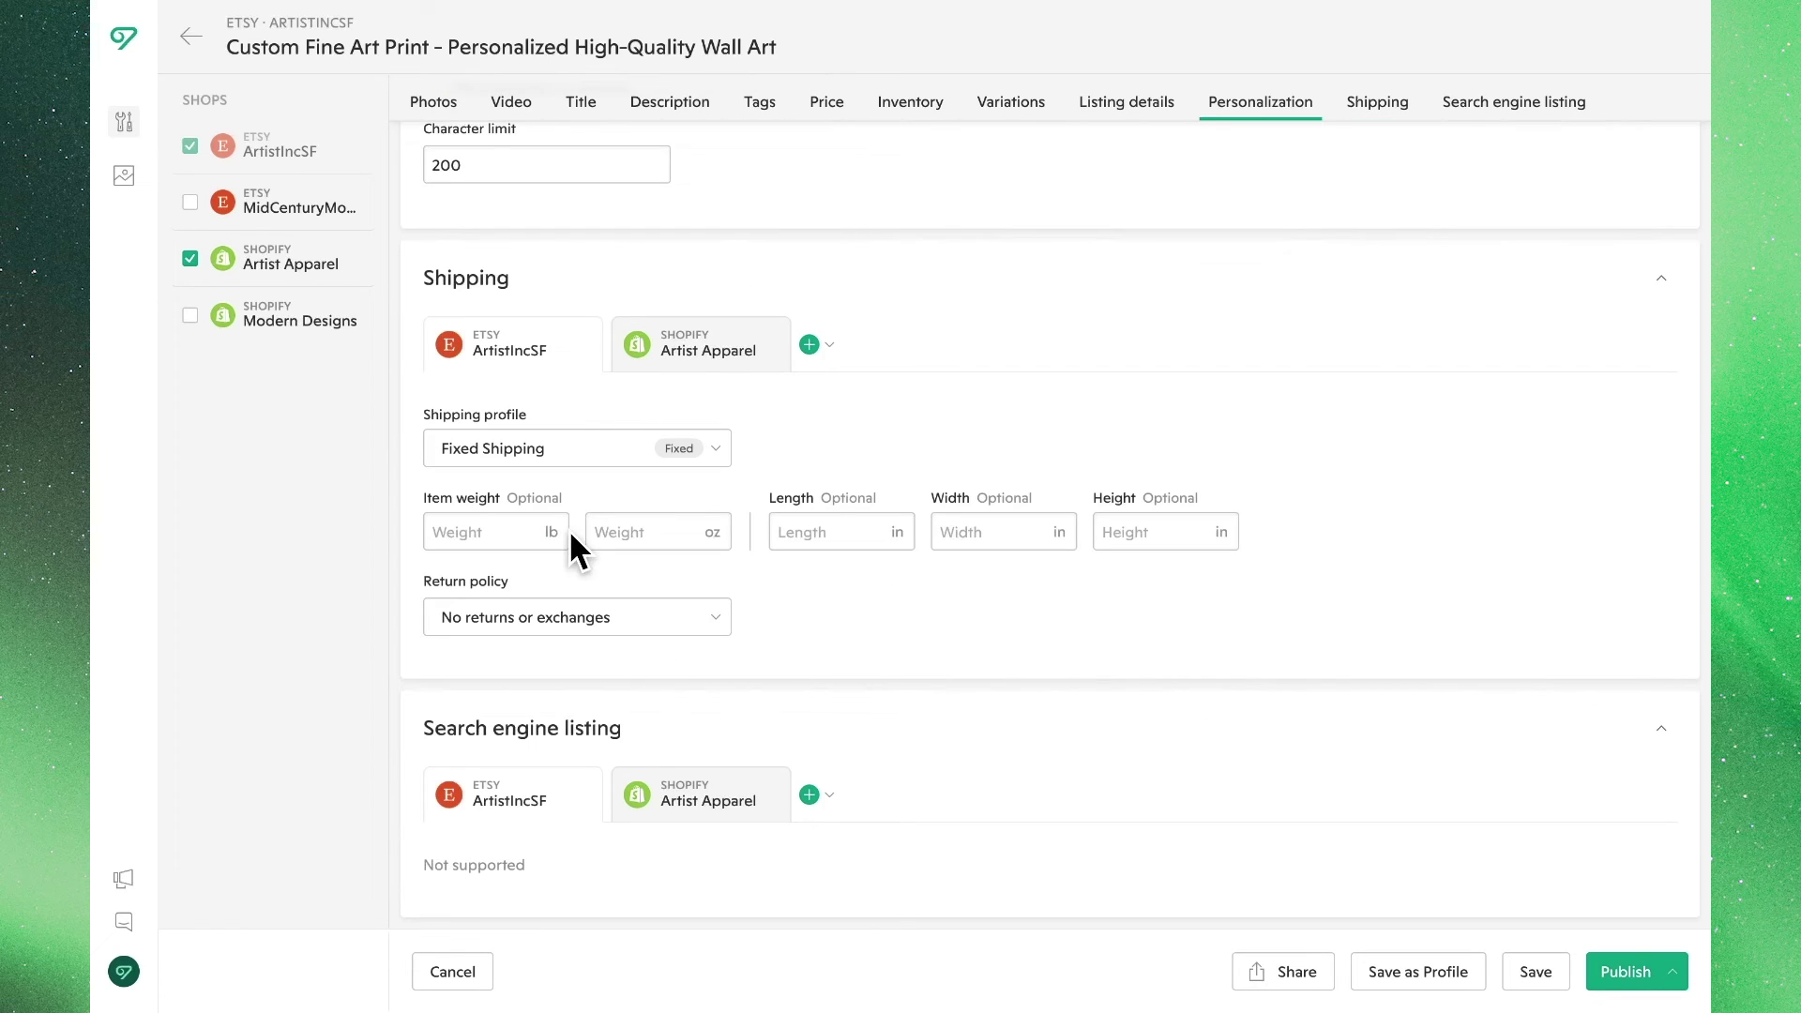
pyautogui.click(746, 798)
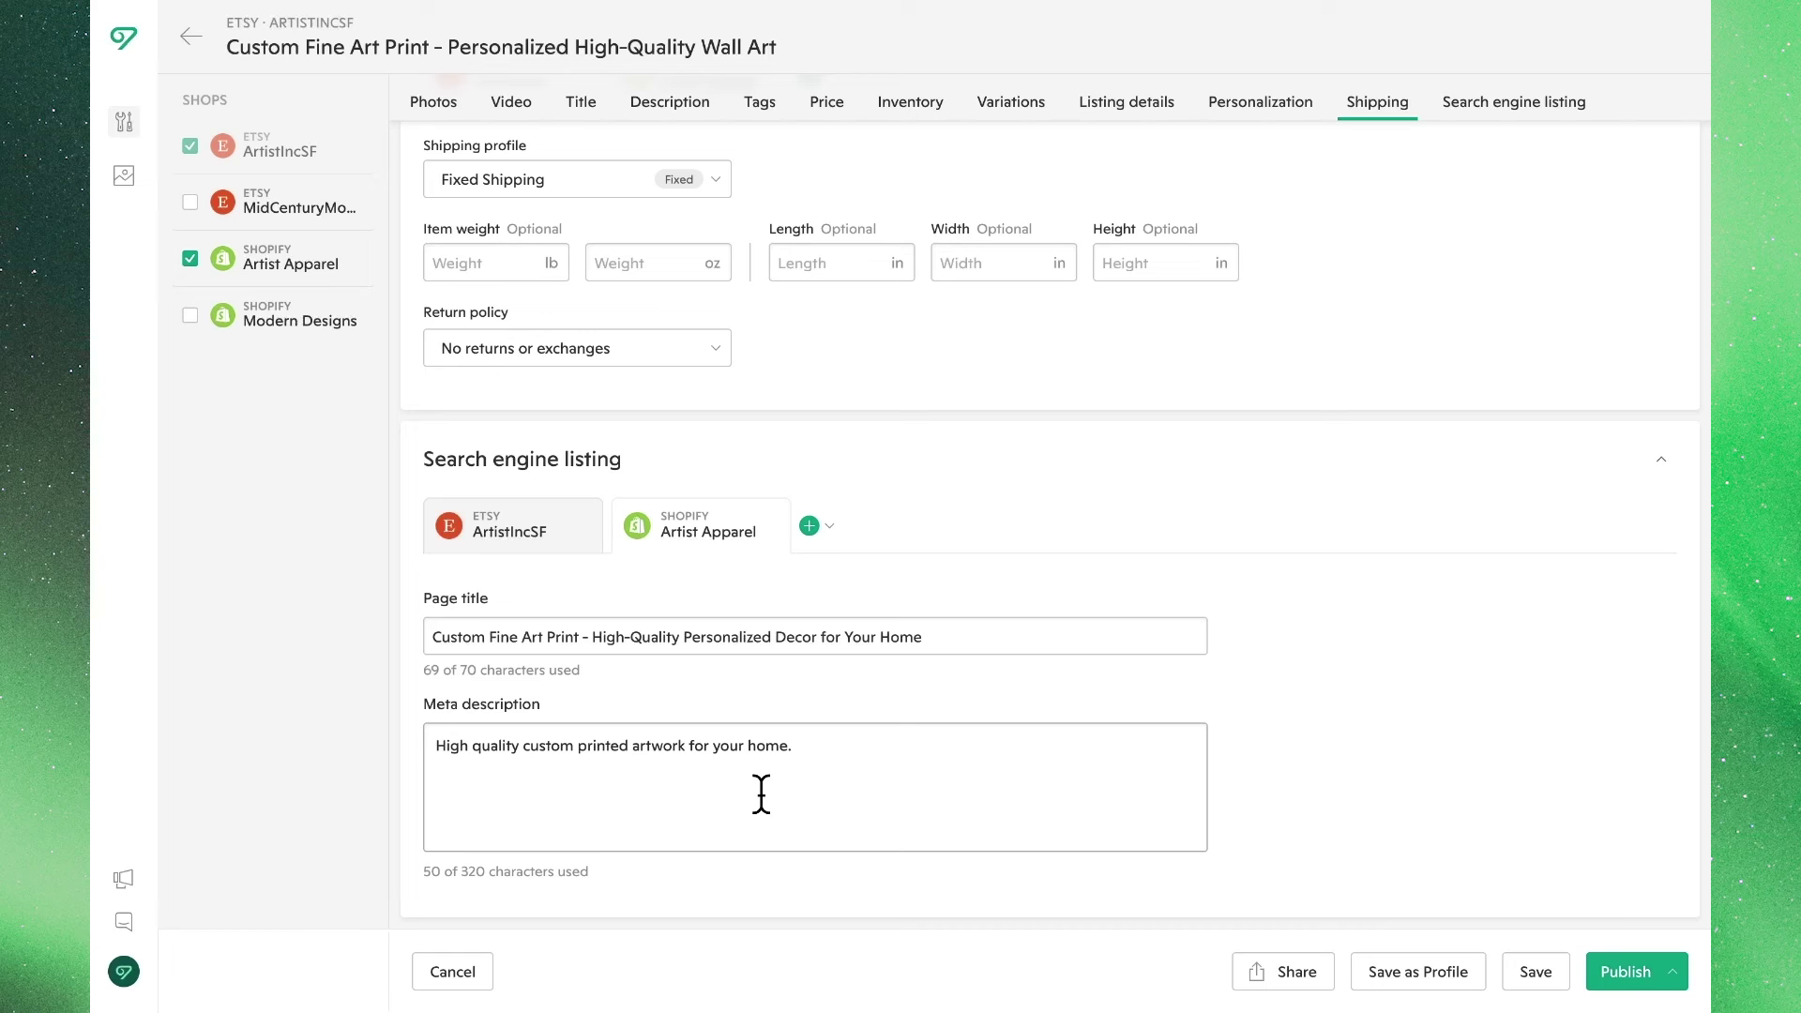
# - Add the Shopify shop Modern Designs to the listing, copying its content from Artist Apparel
pyautogui.click(817, 527)
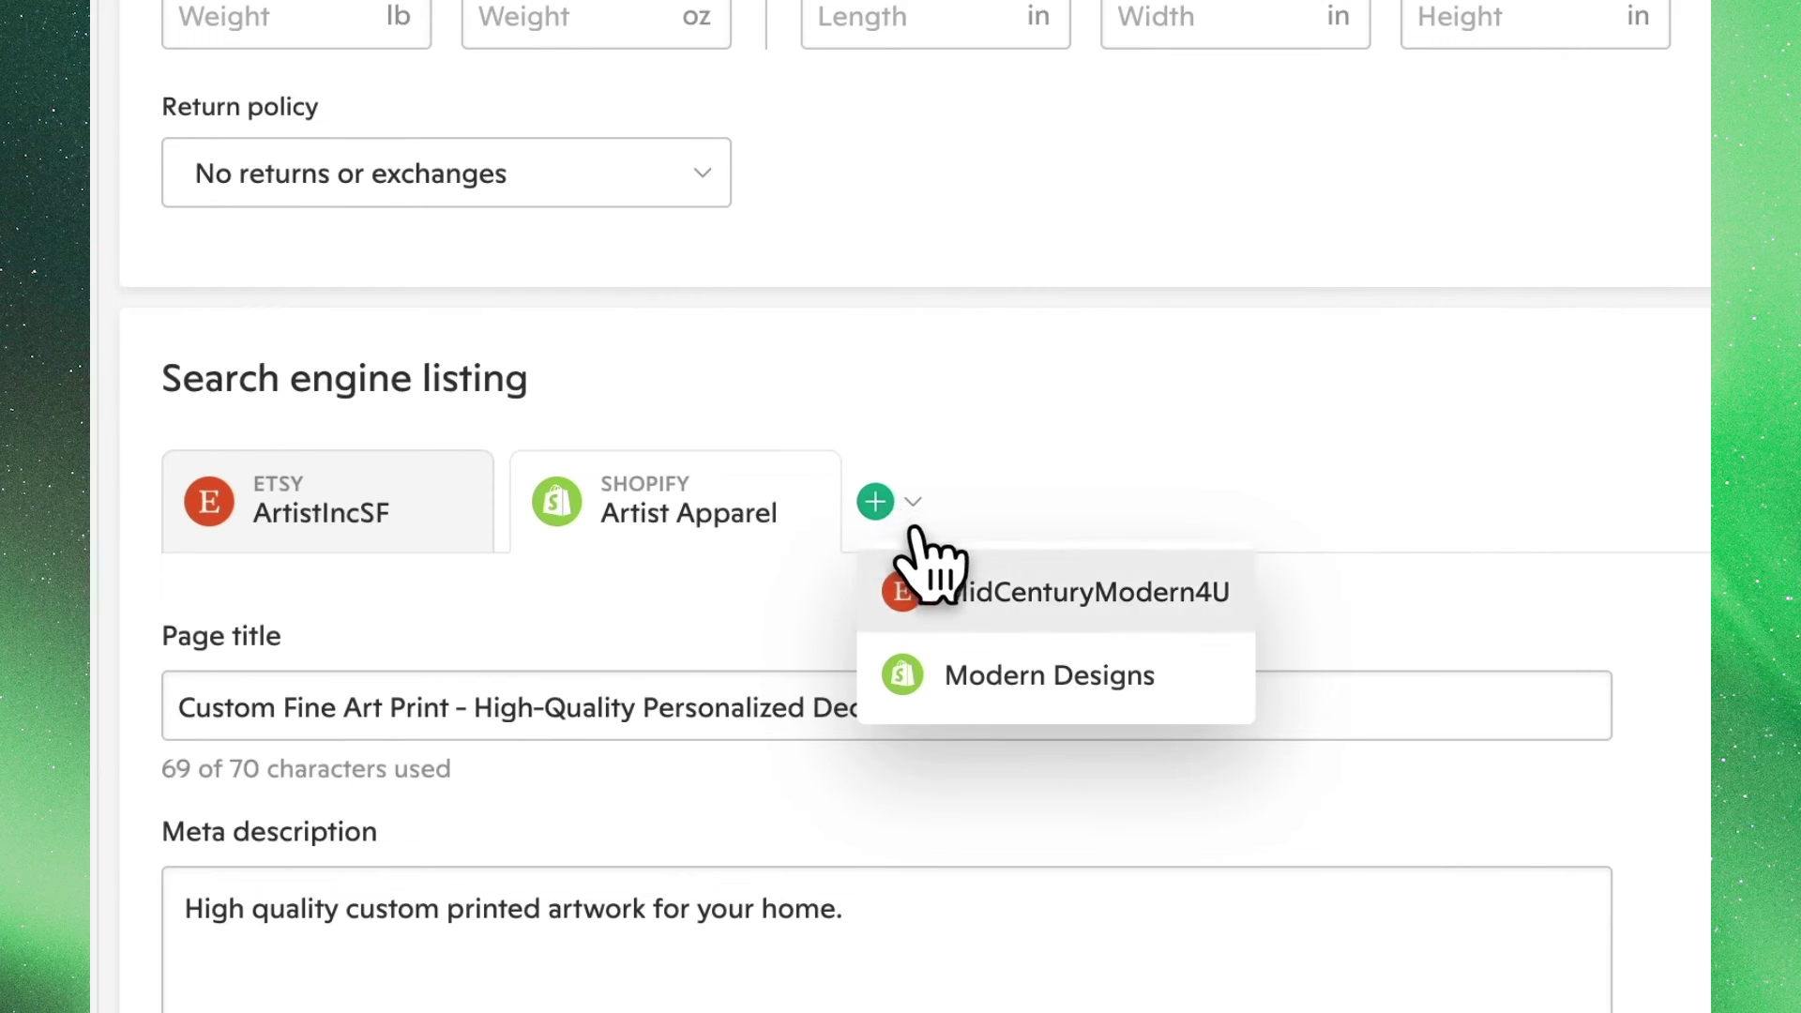
pyautogui.click(1027, 699)
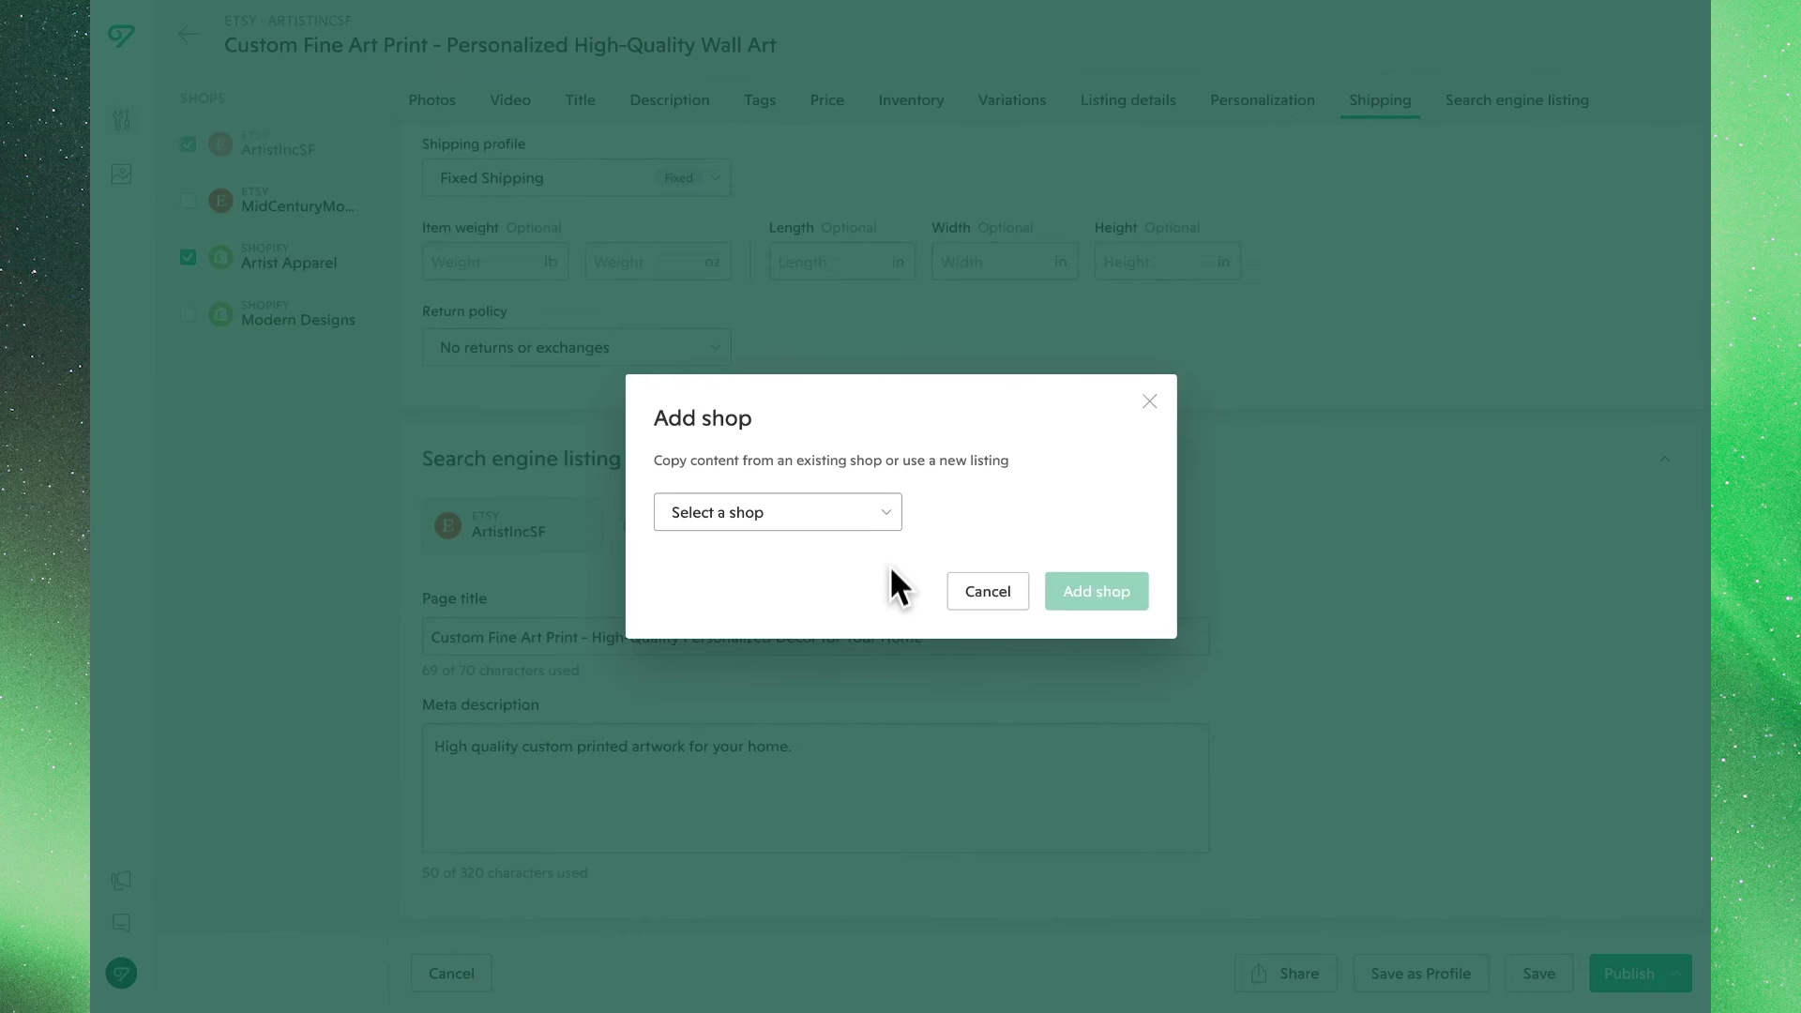
pyautogui.click(887, 513)
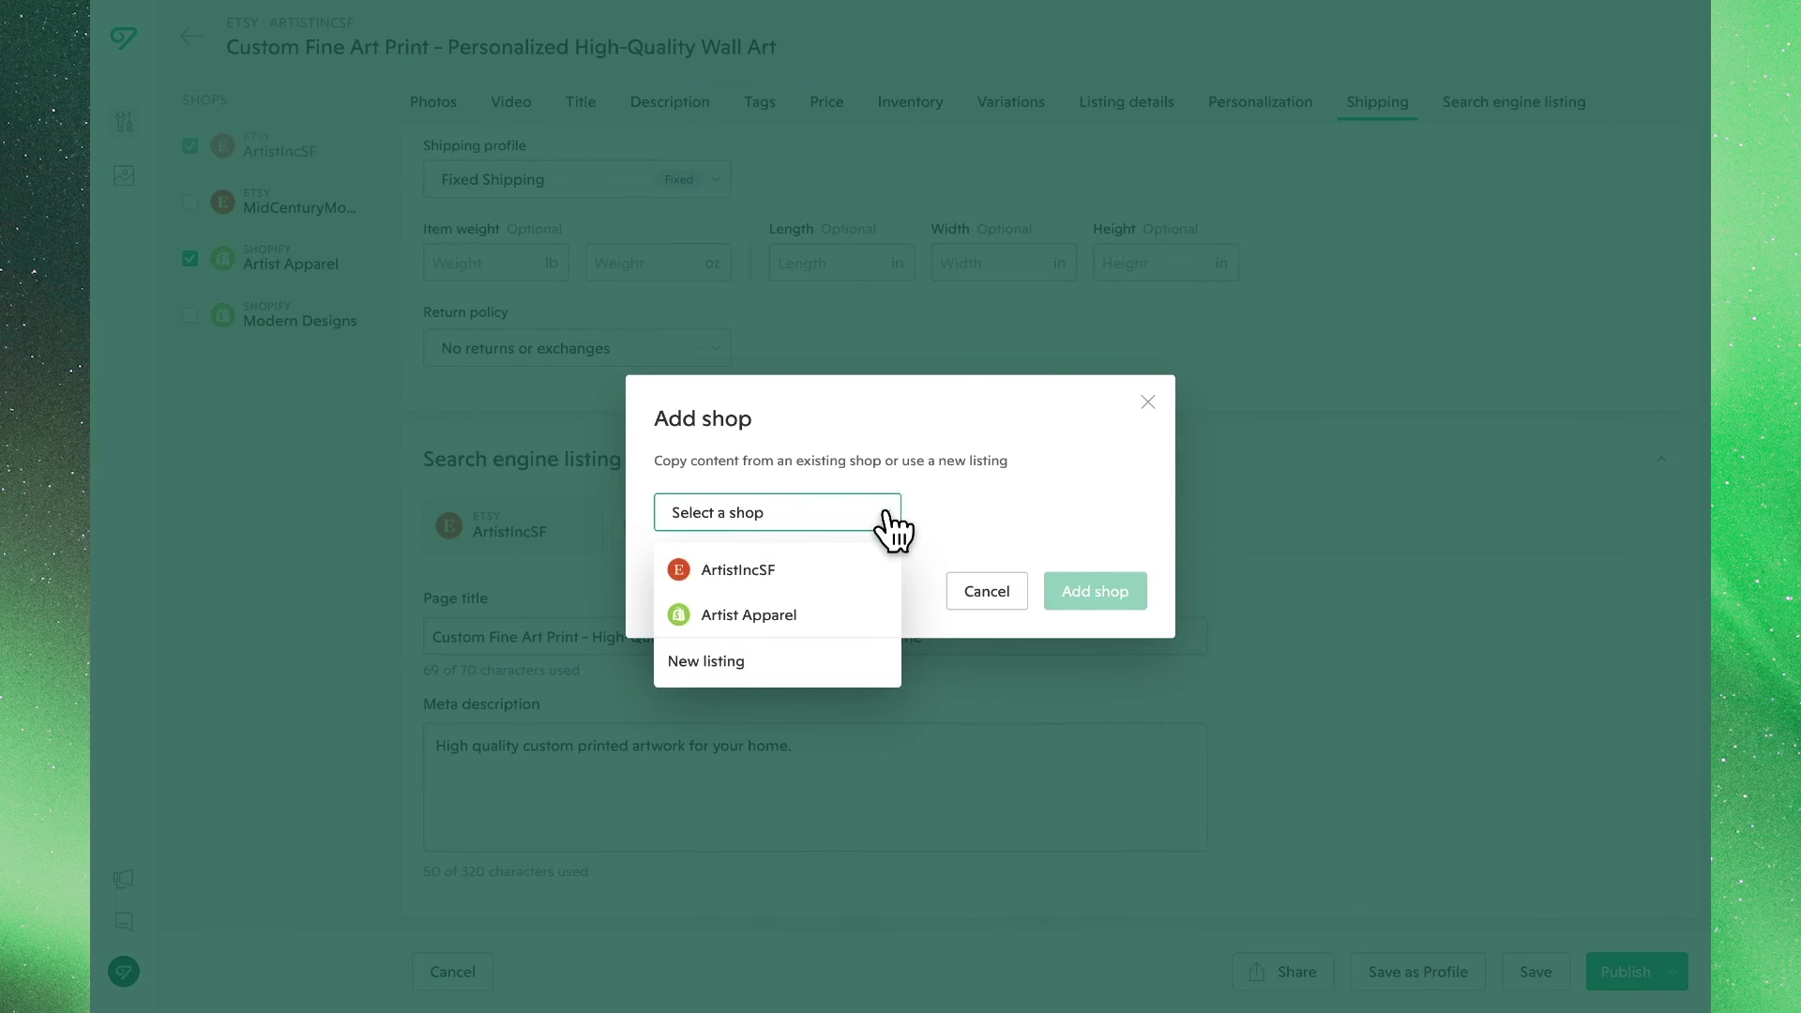
pyautogui.click(874, 615)
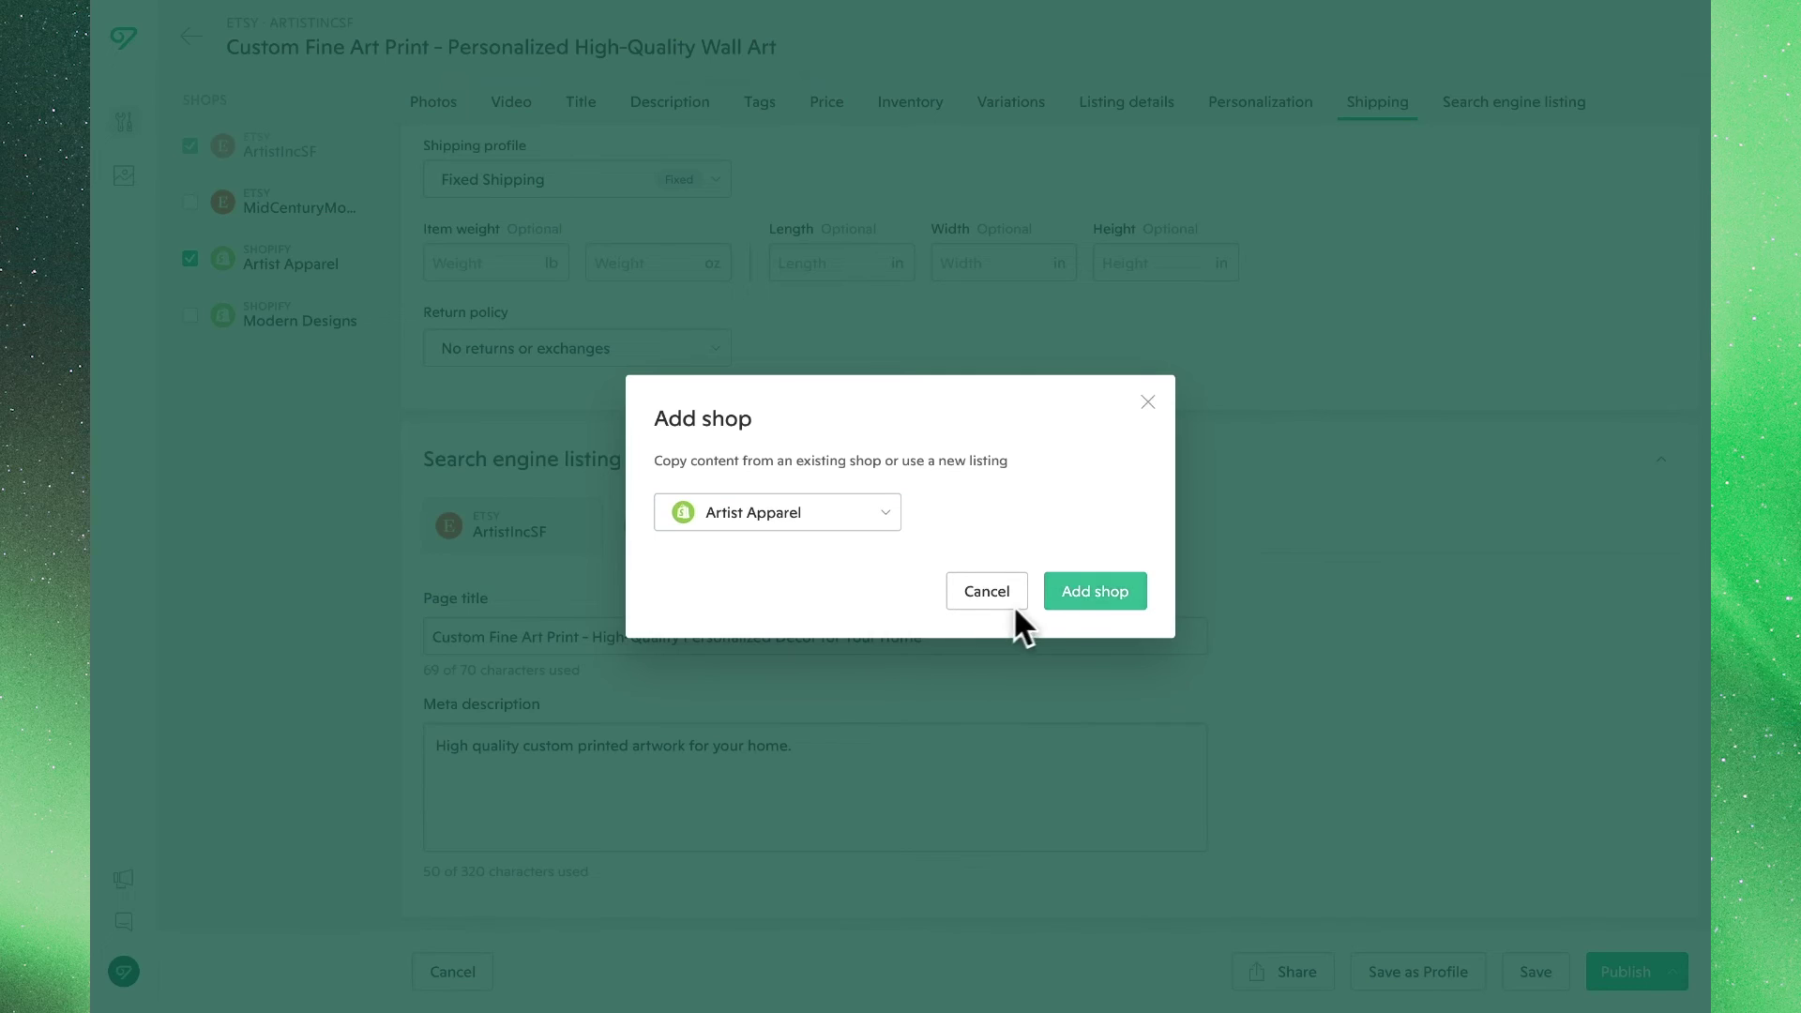
pyautogui.click(1079, 601)
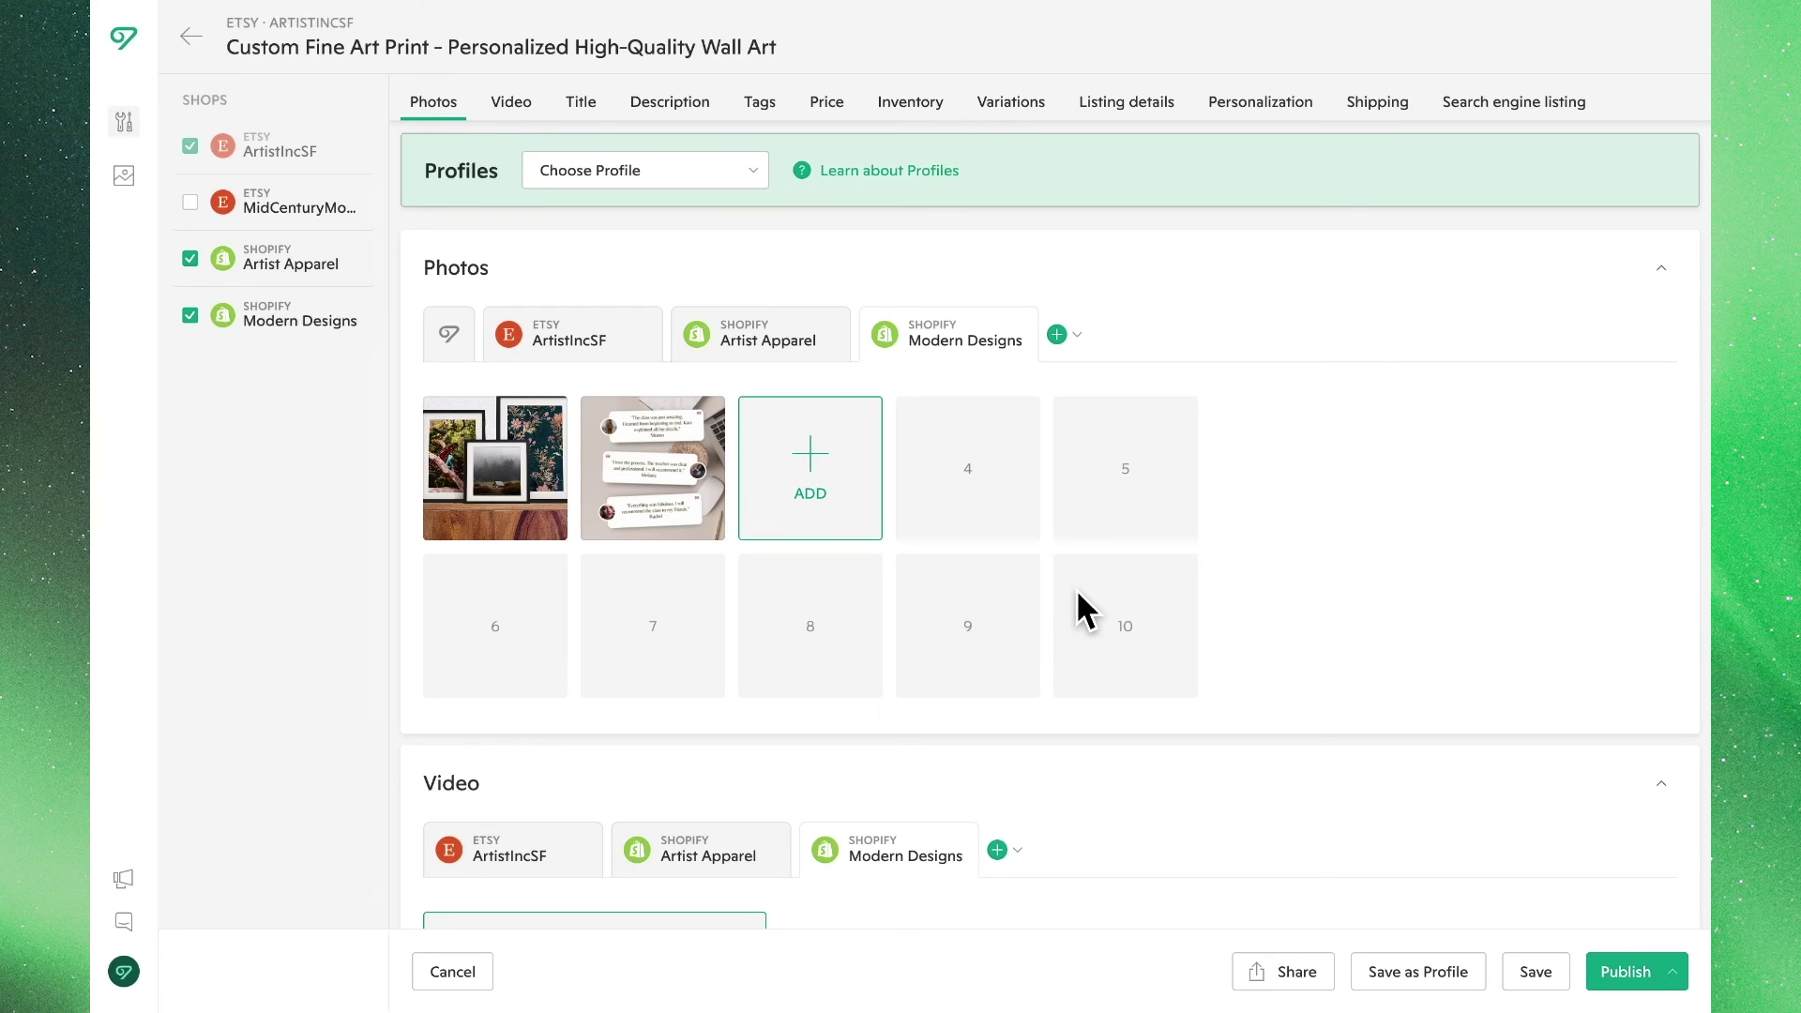
# - Compare the photos and titles of the listing across ArtistIncSF, Artist Apparel and Modern Designs
pyautogui.click(780, 346)
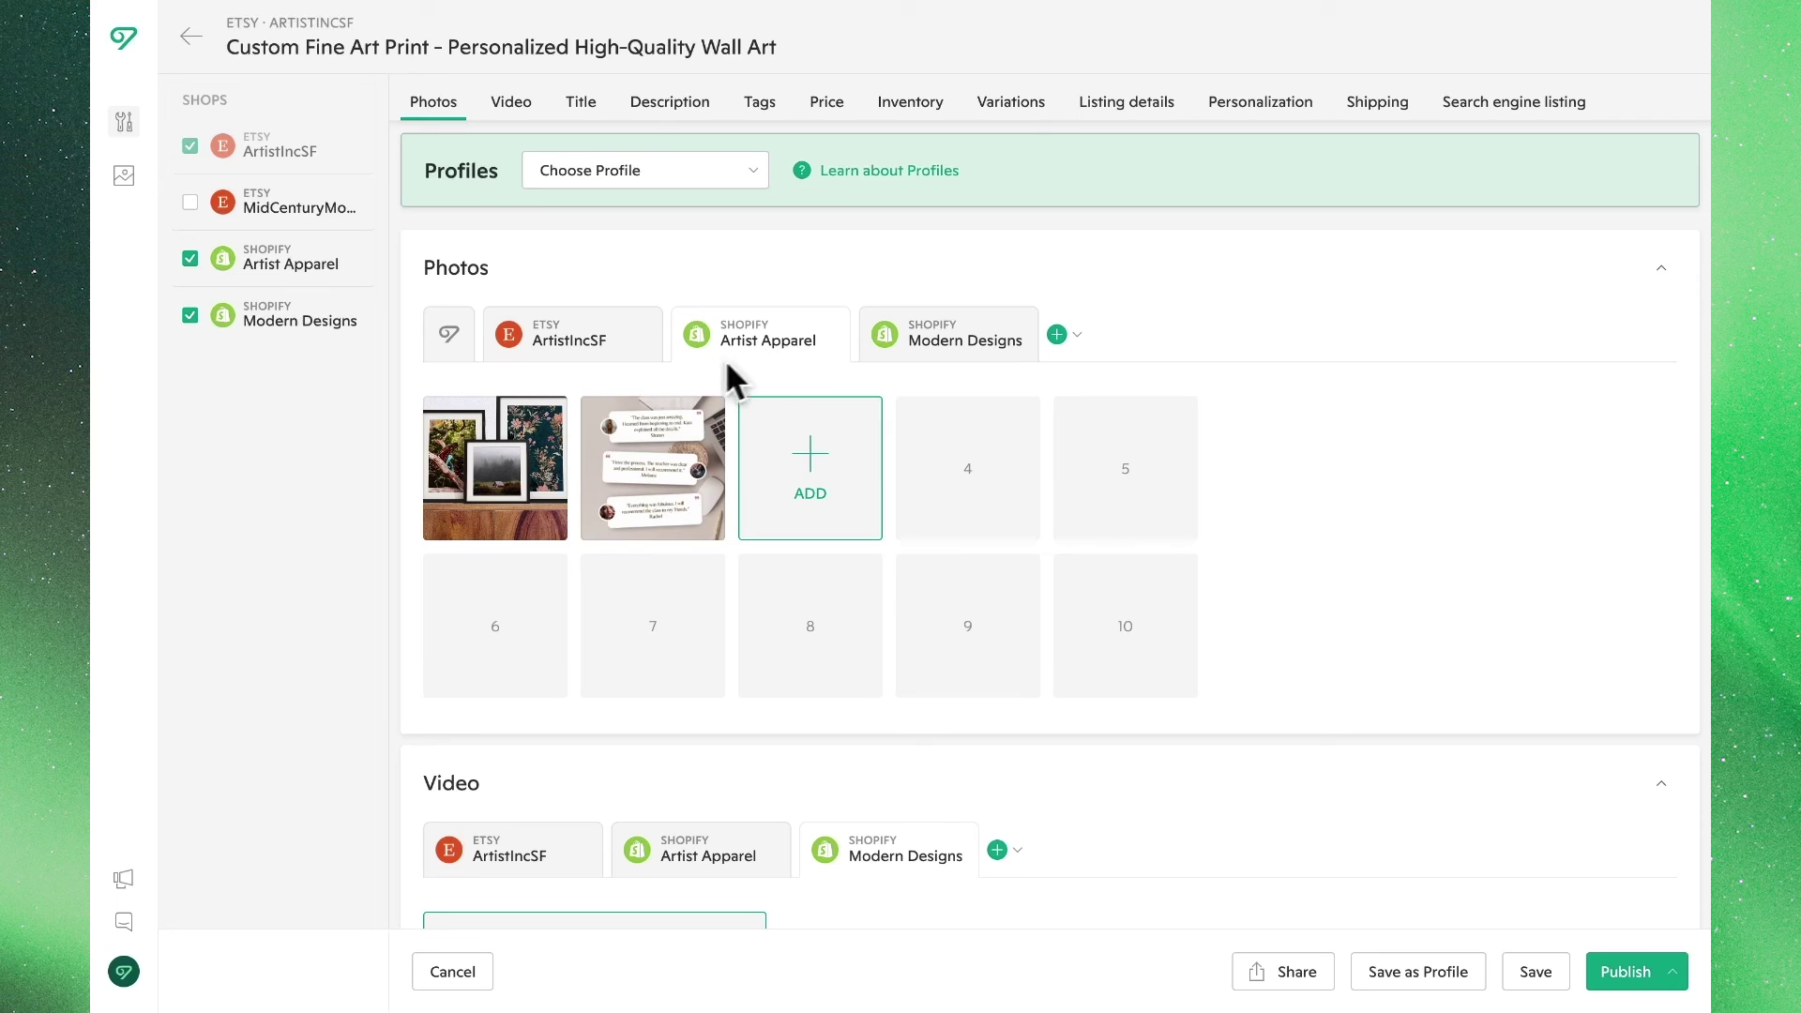
pyautogui.click(625, 355)
pyautogui.click(903, 360)
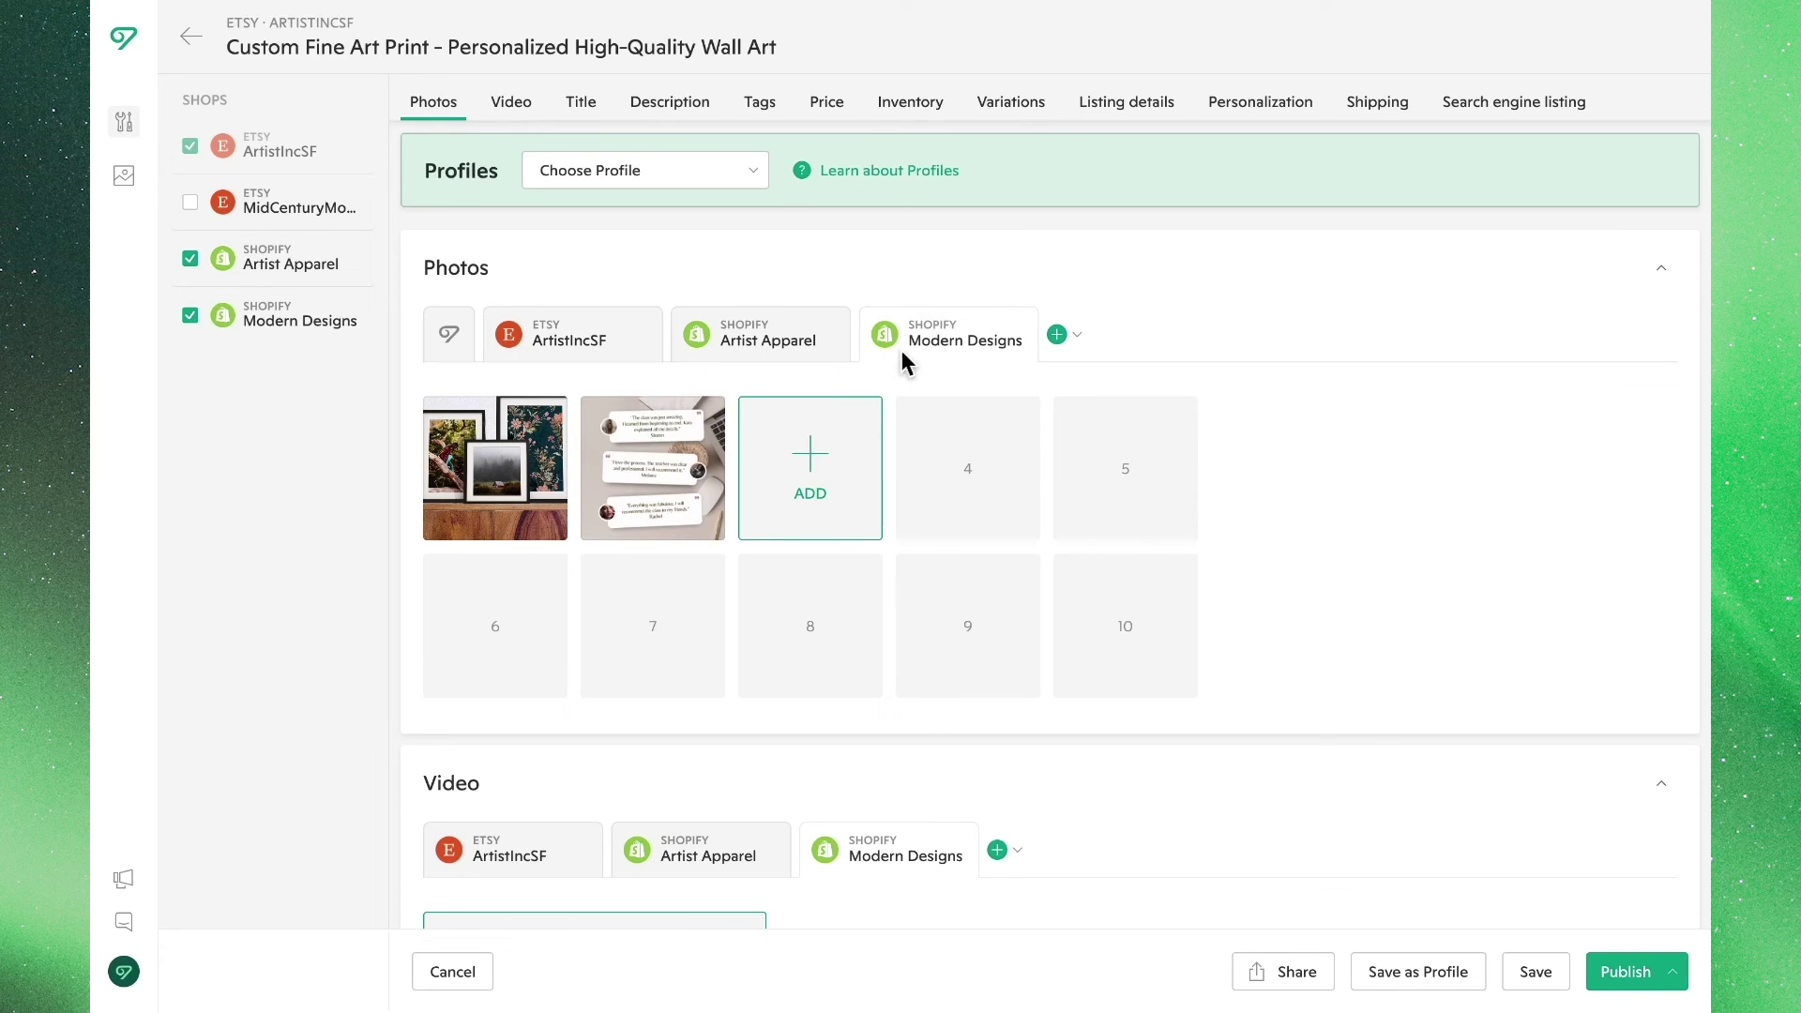
pyautogui.scroll(-8, 846, 737)
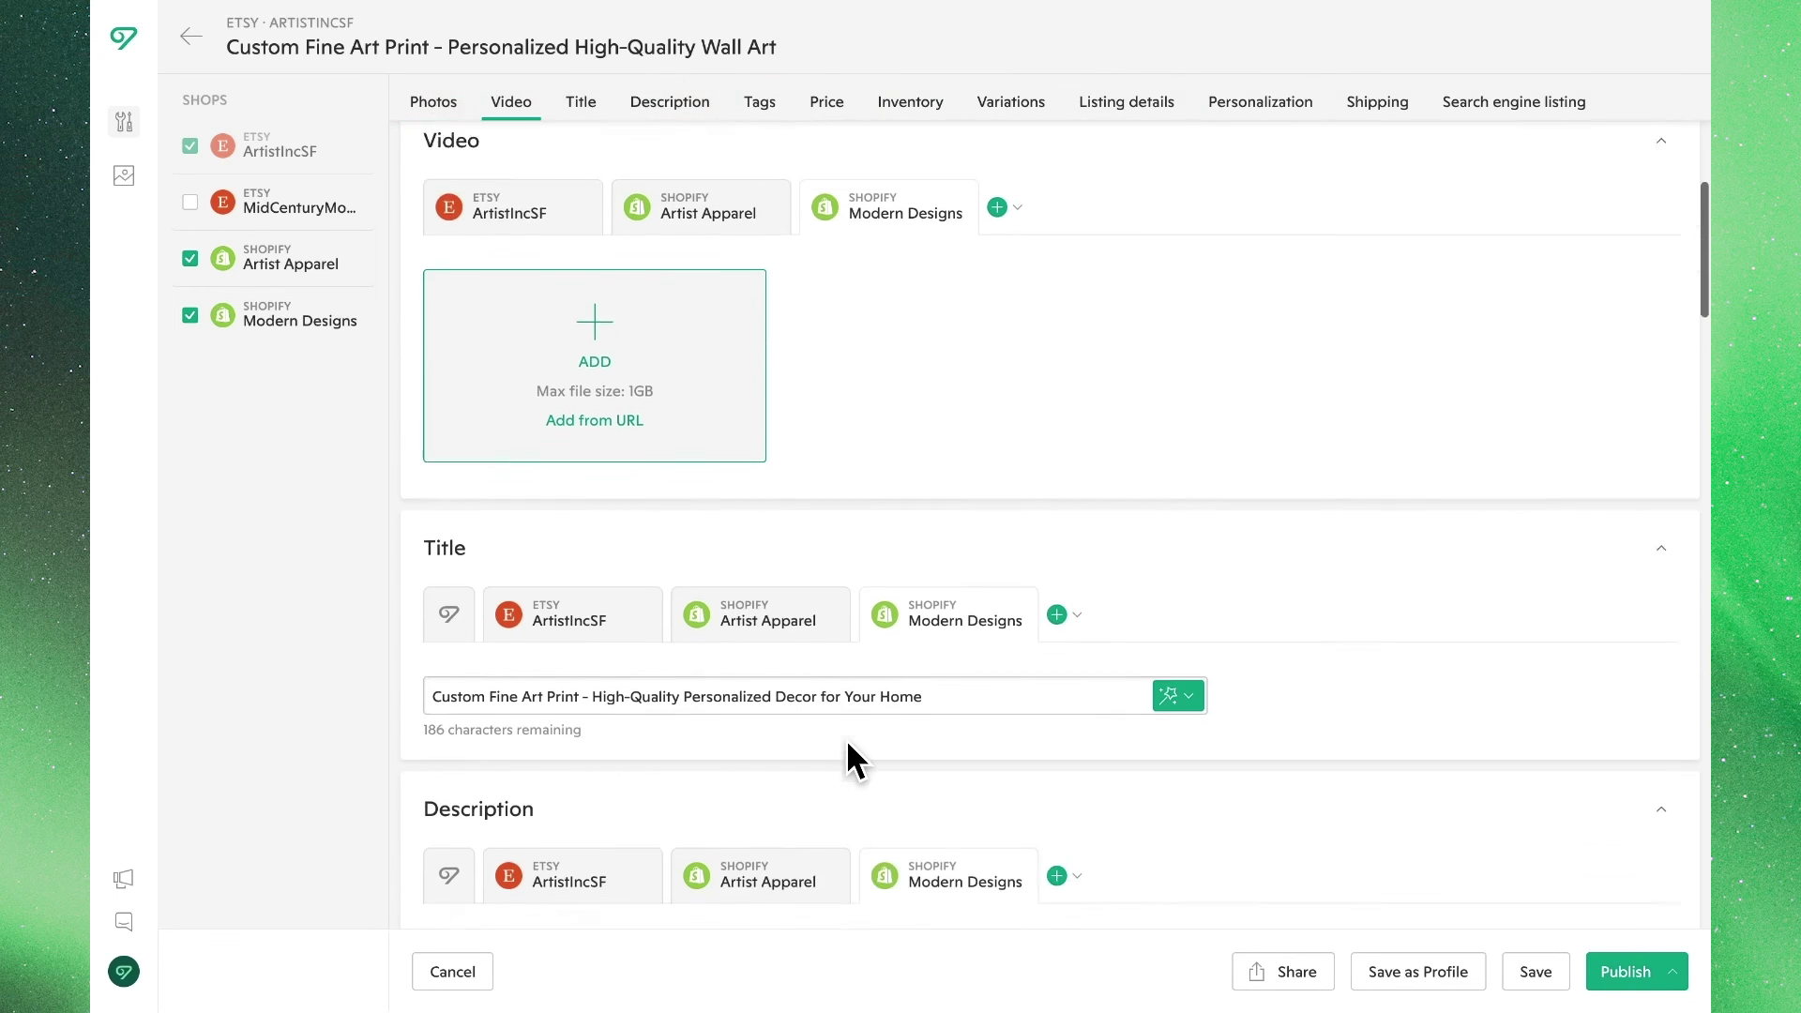
pyautogui.click(770, 553)
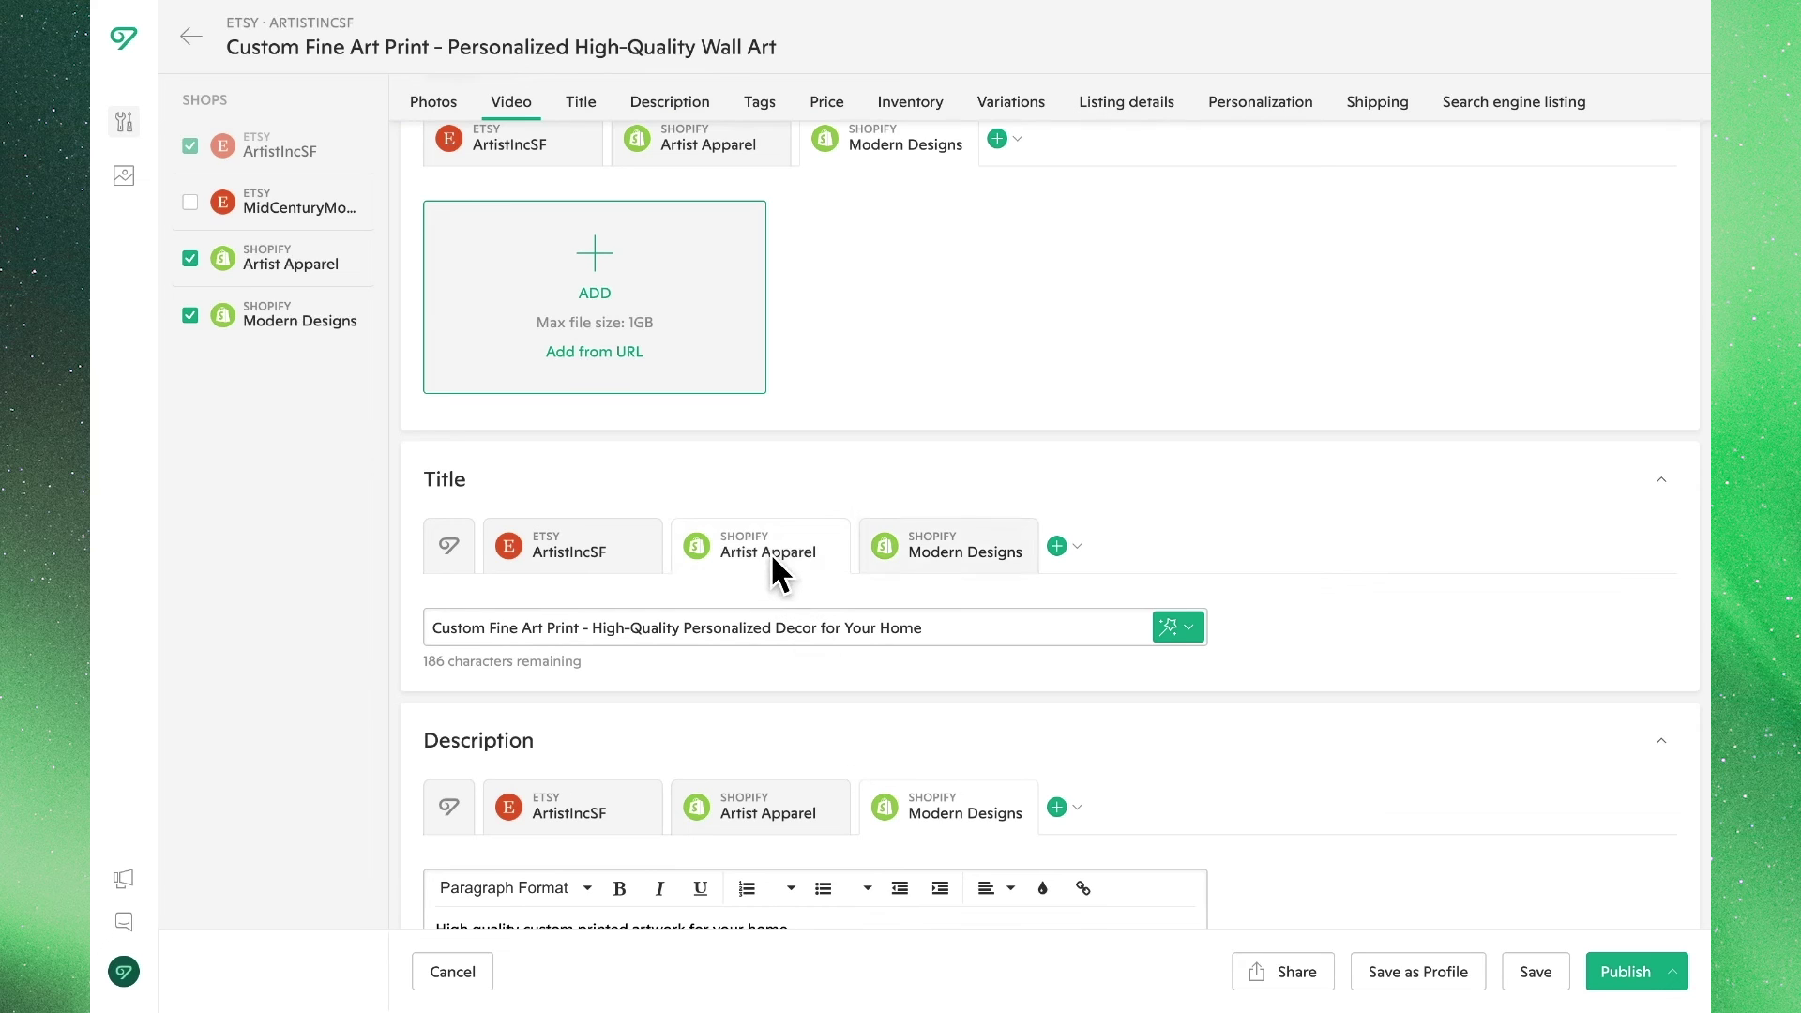
pyautogui.click(604, 567)
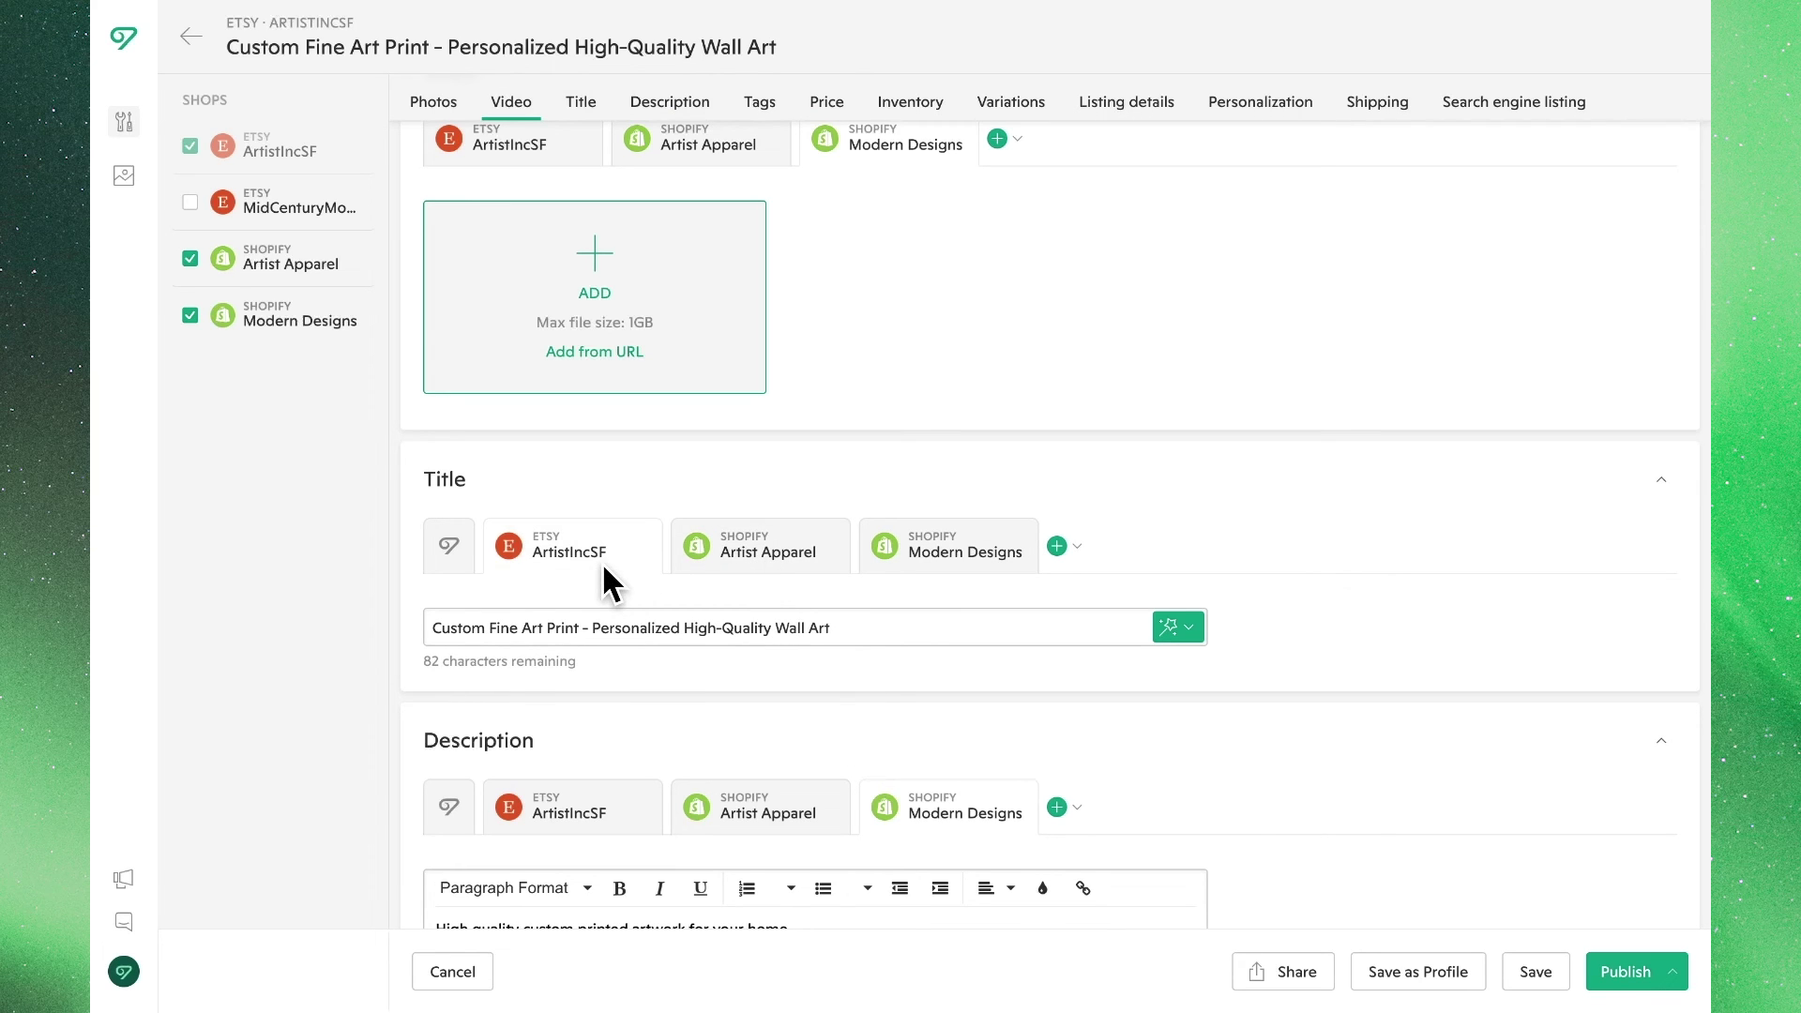
pyautogui.scroll(6, 605, 568)
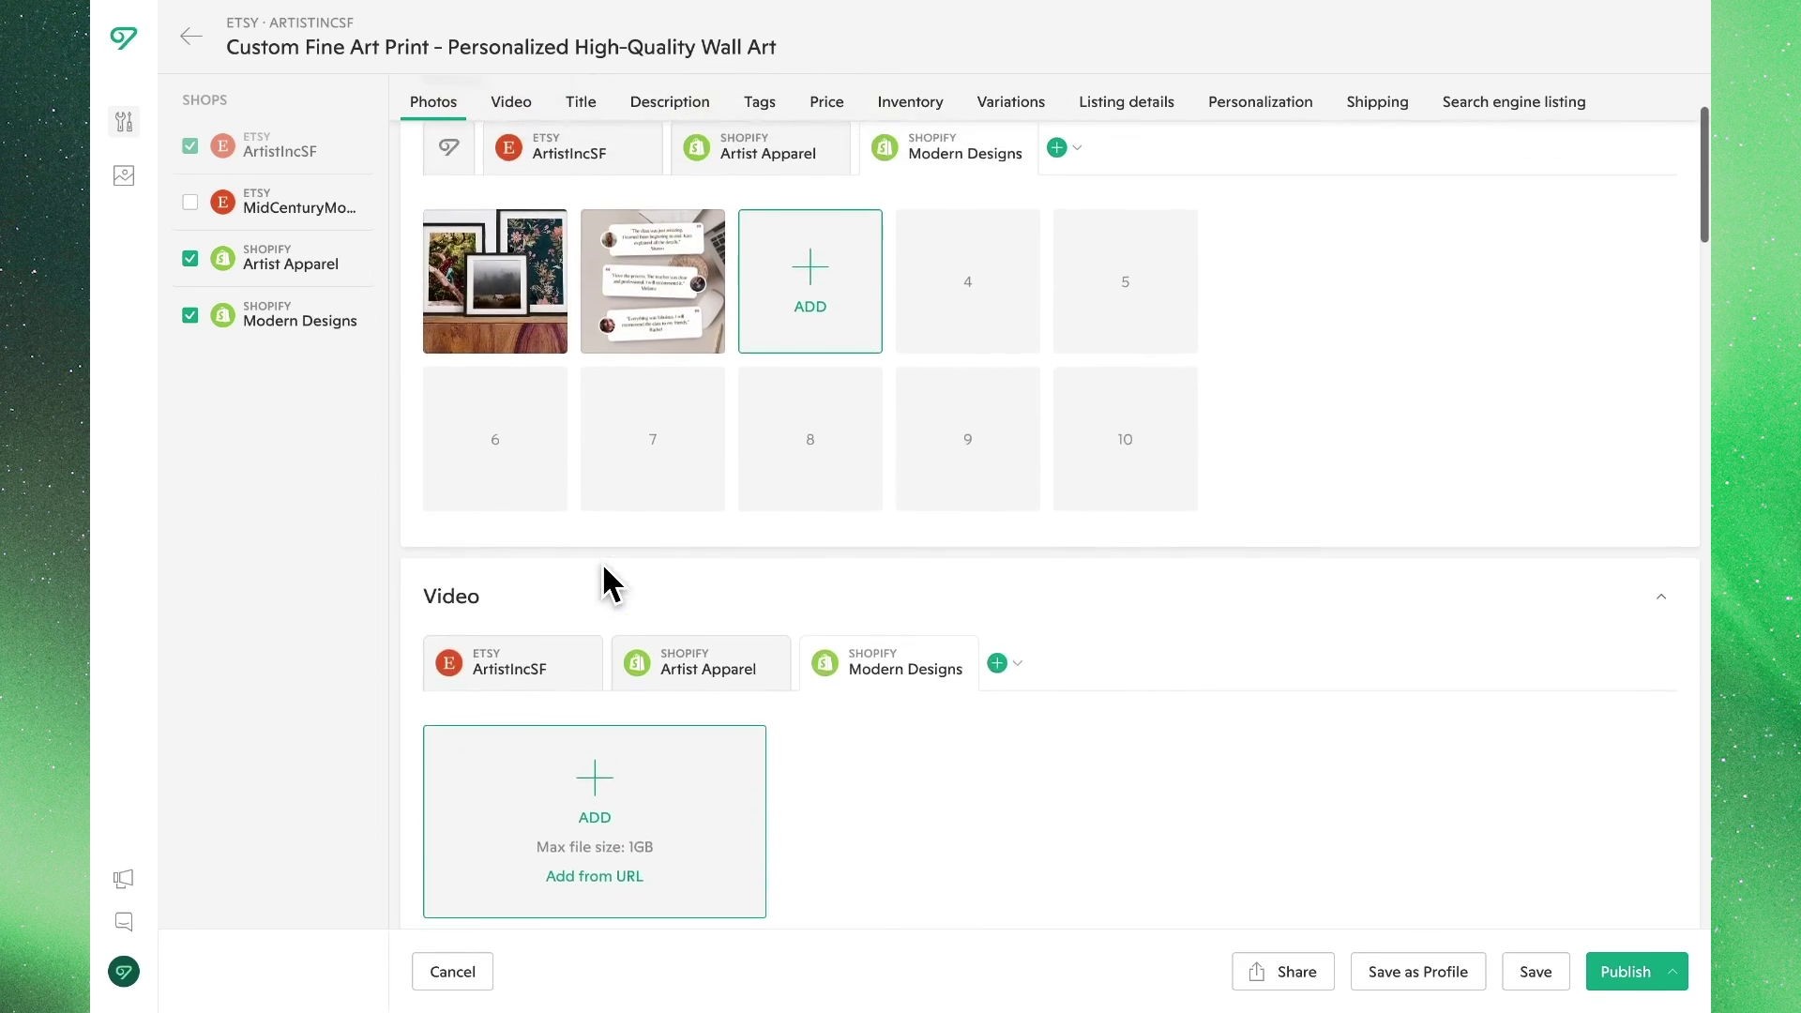
pyautogui.scroll(2, 604, 574)
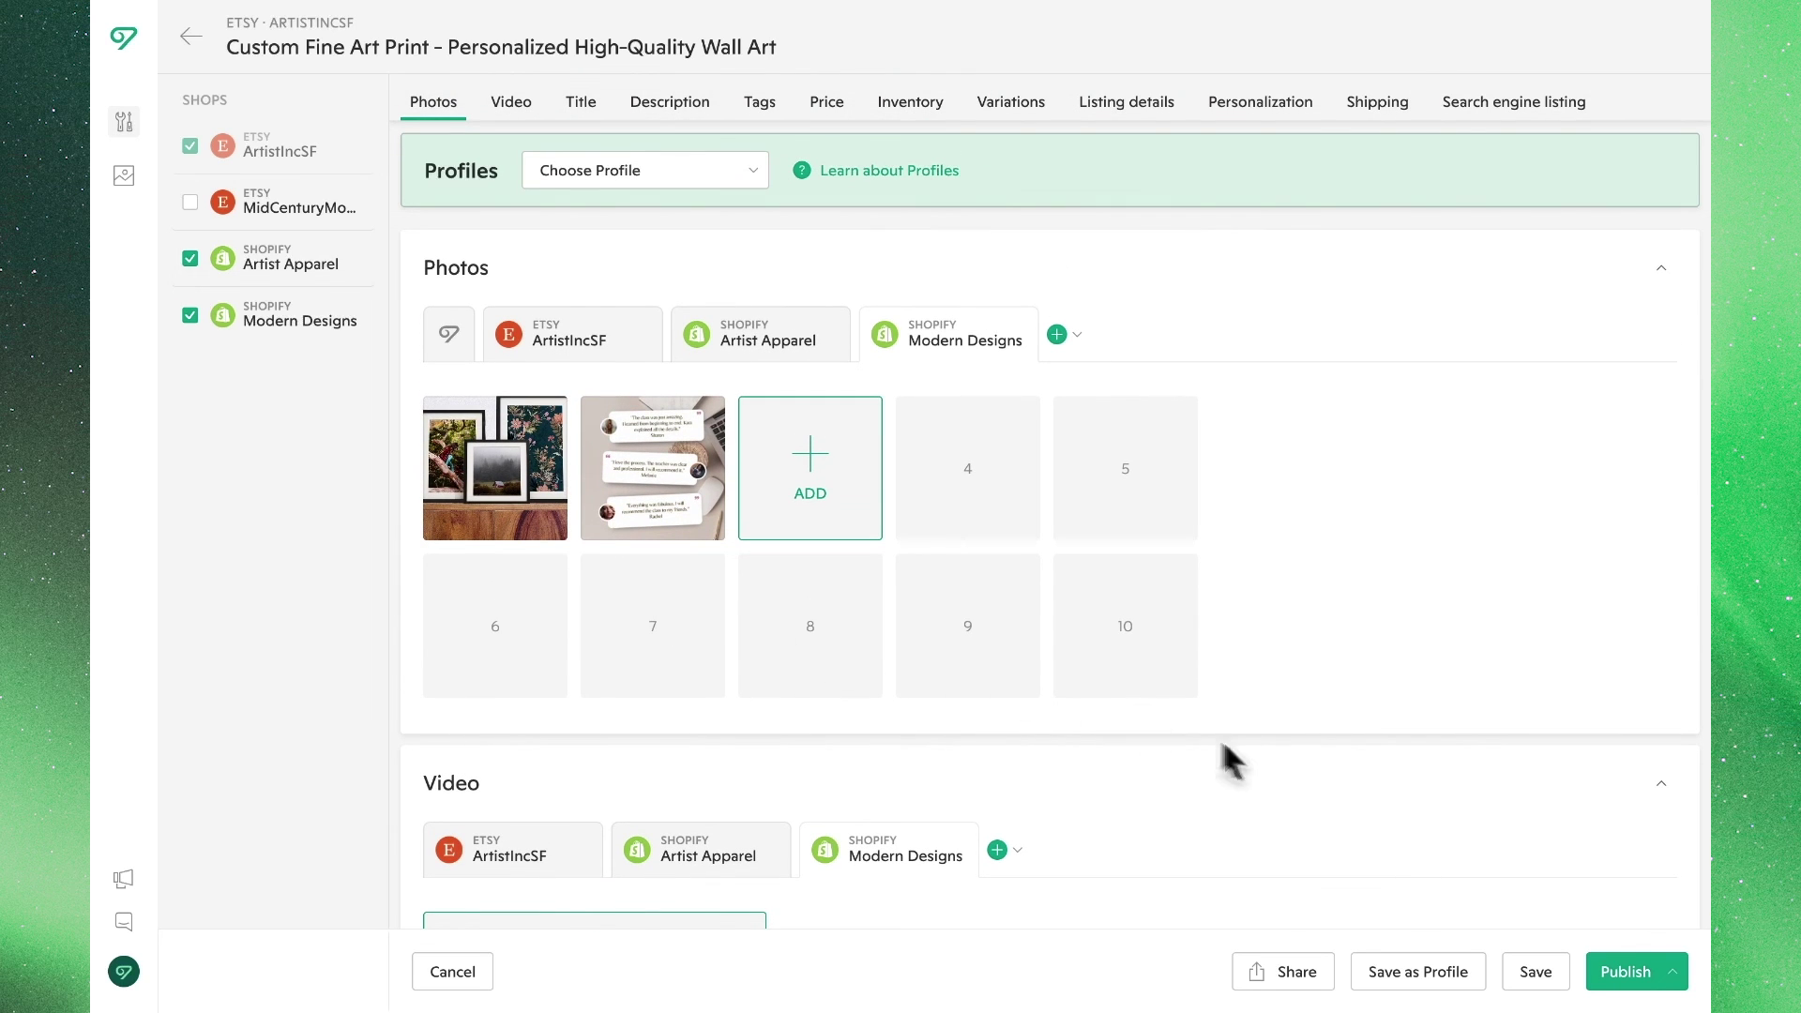
# - Publish the listing as active to Etsy ArtistIncSF and Shopify Artist Apparel and Modern Designs, accepting the Etsy listing fee
pyautogui.click(1649, 974)
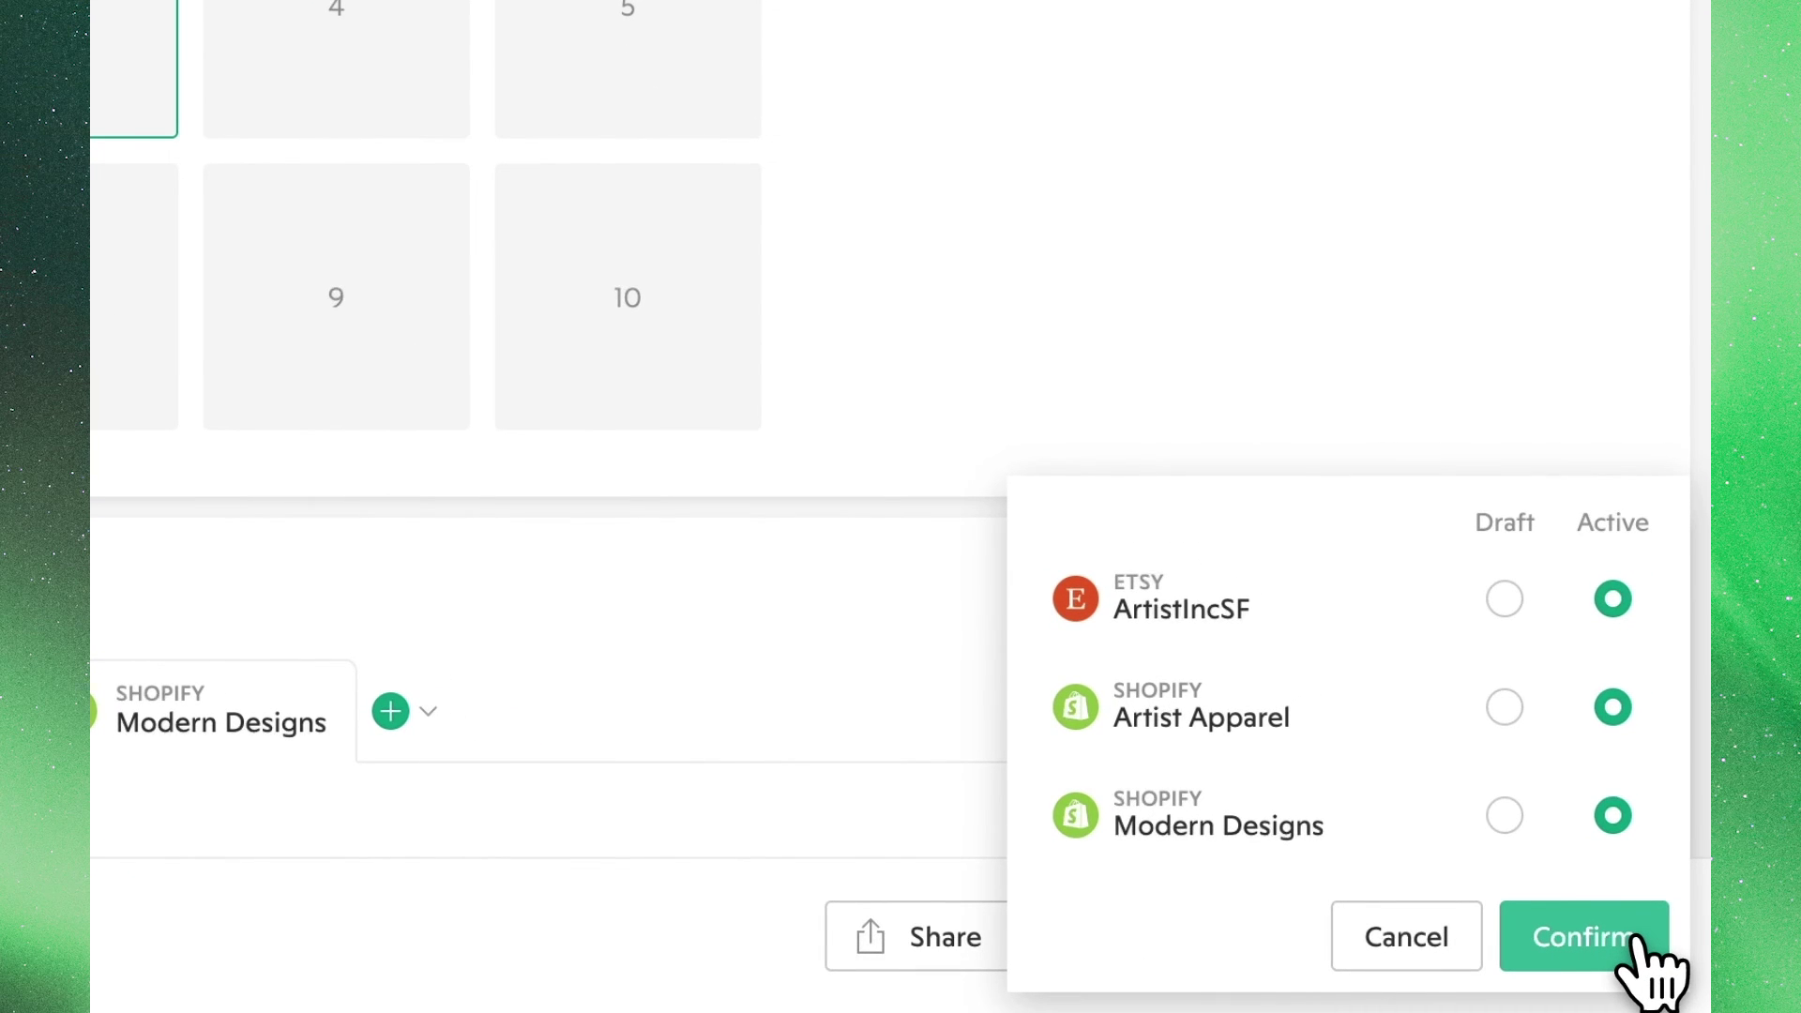
pyautogui.click(1636, 940)
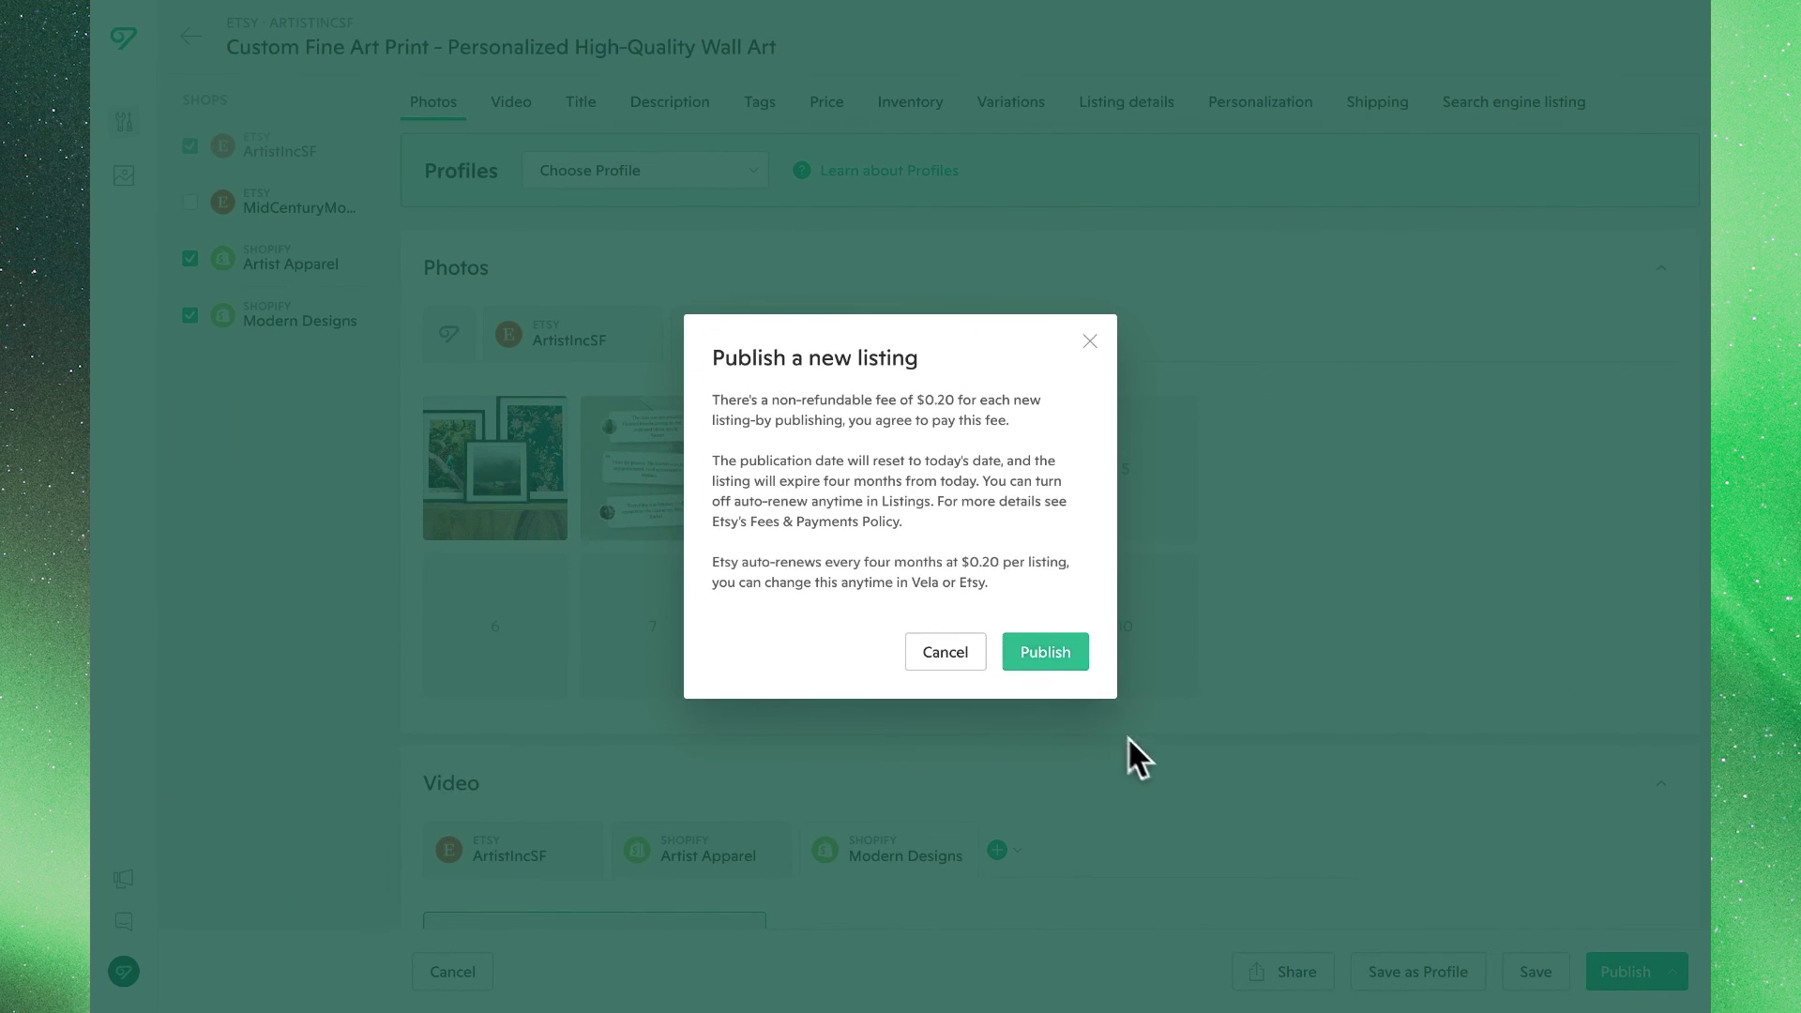
pyautogui.click(1053, 659)
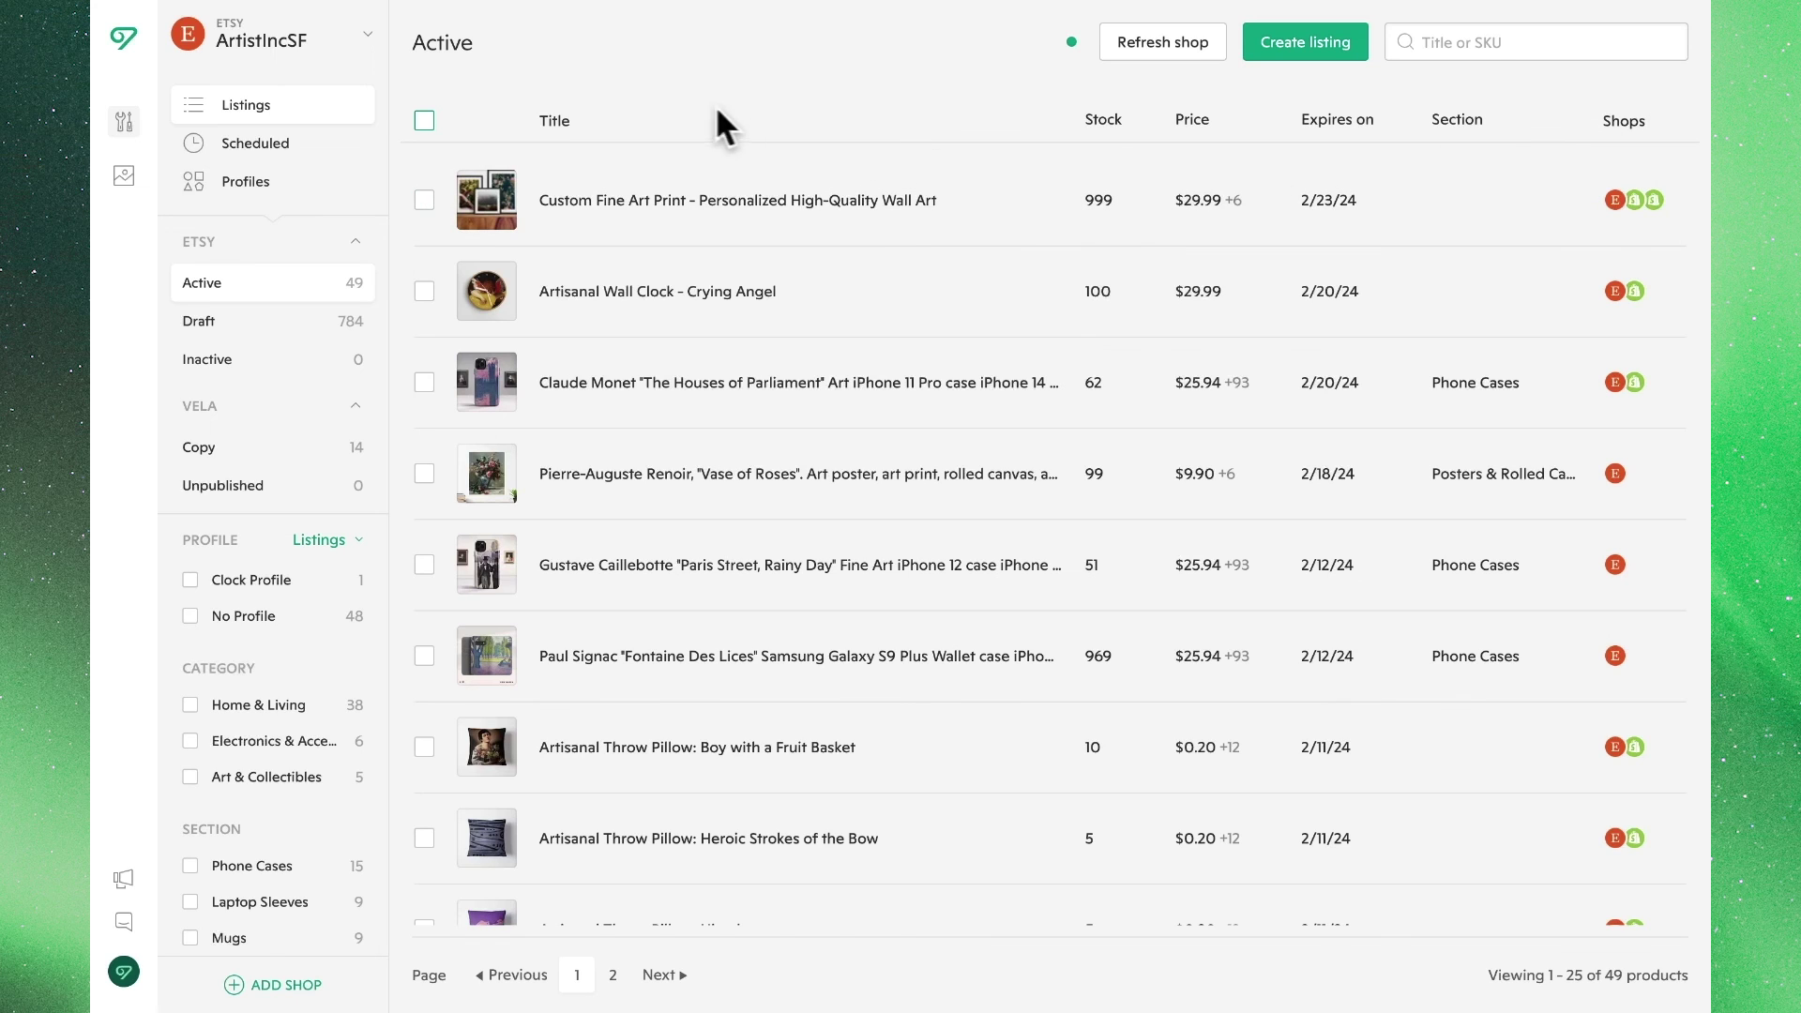
# - Switch to the Artist Apparel shop, open its Custom Fine Art Print listing and check the photos for ArtistIncSF and Modern Designs
pyautogui.click(366, 38)
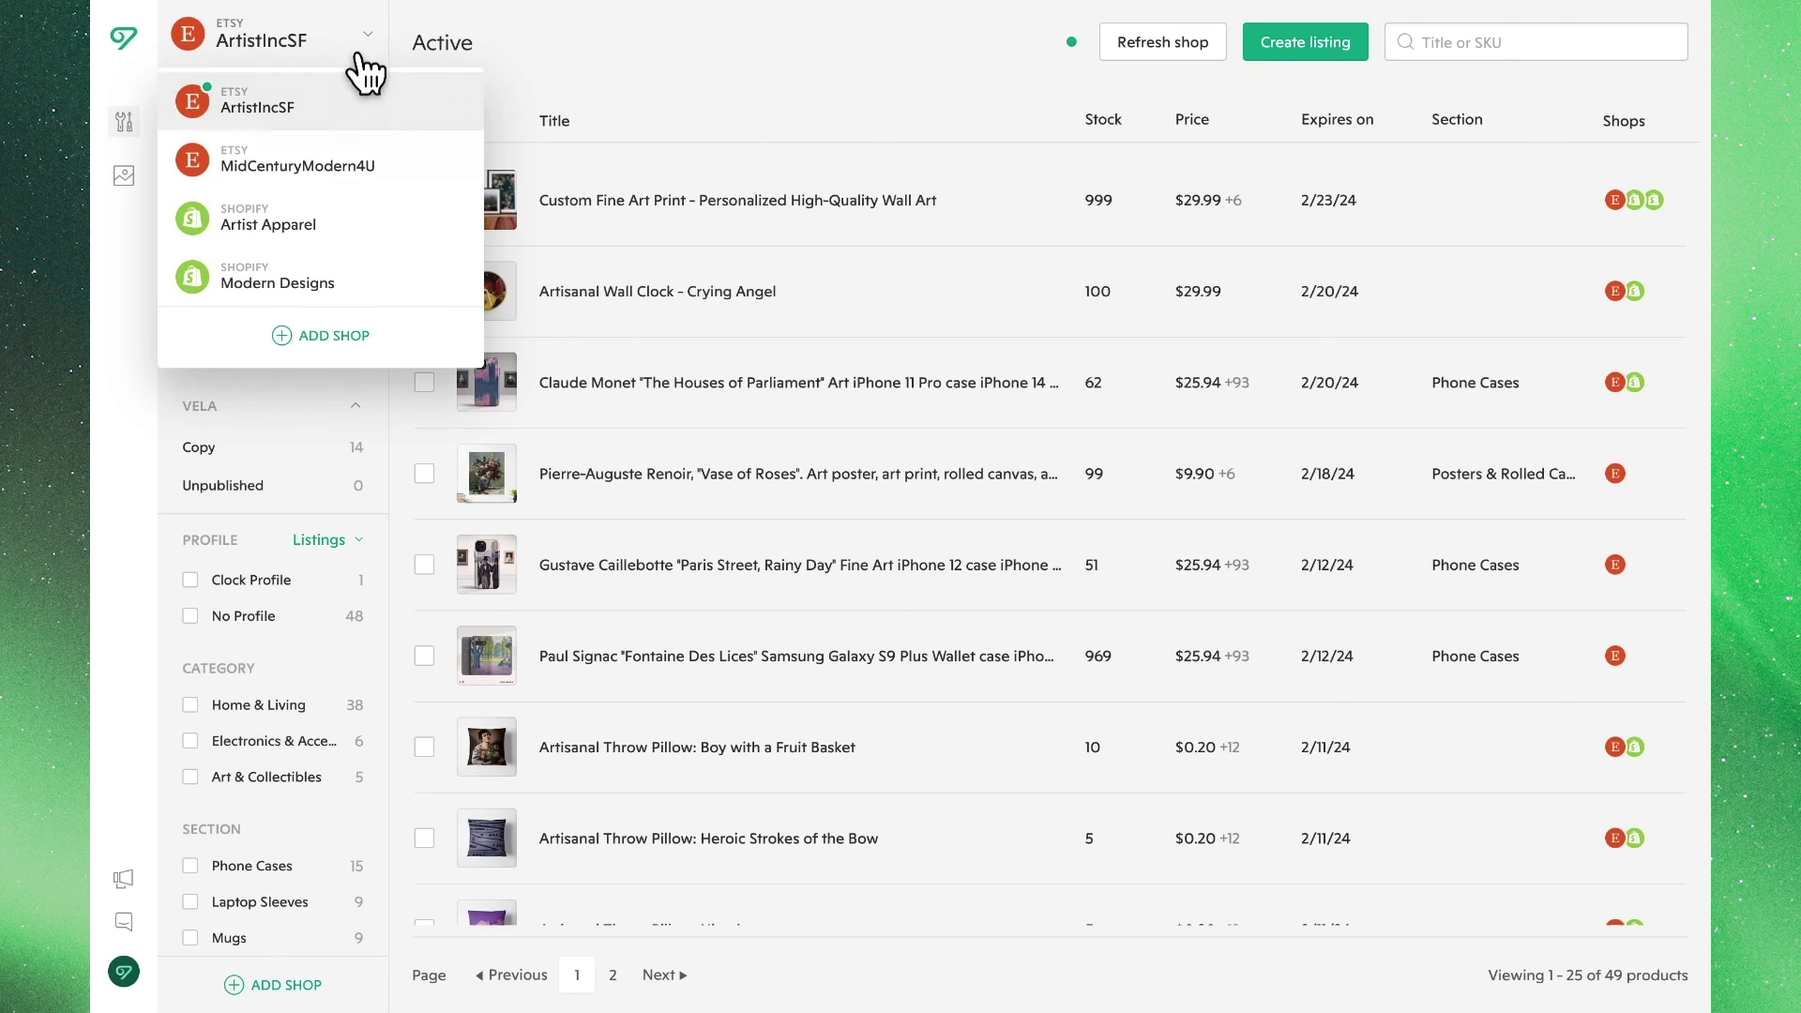
pyautogui.click(352, 233)
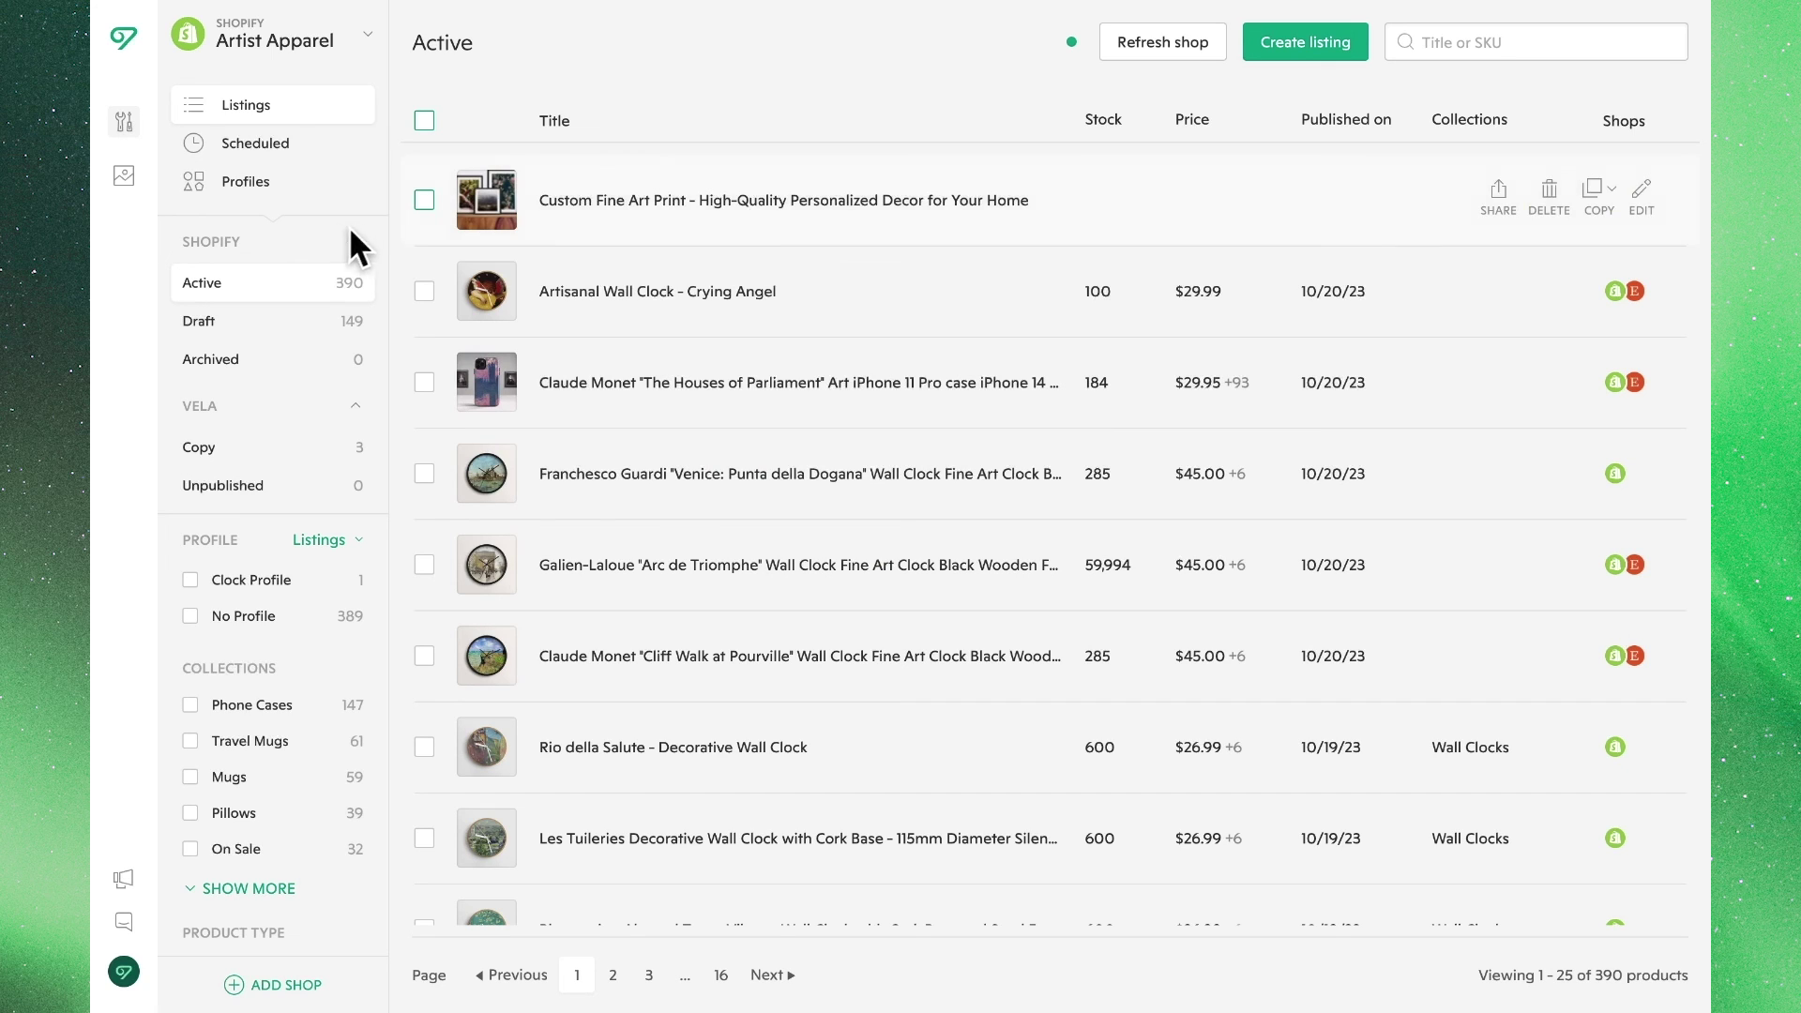
pyautogui.click(581, 196)
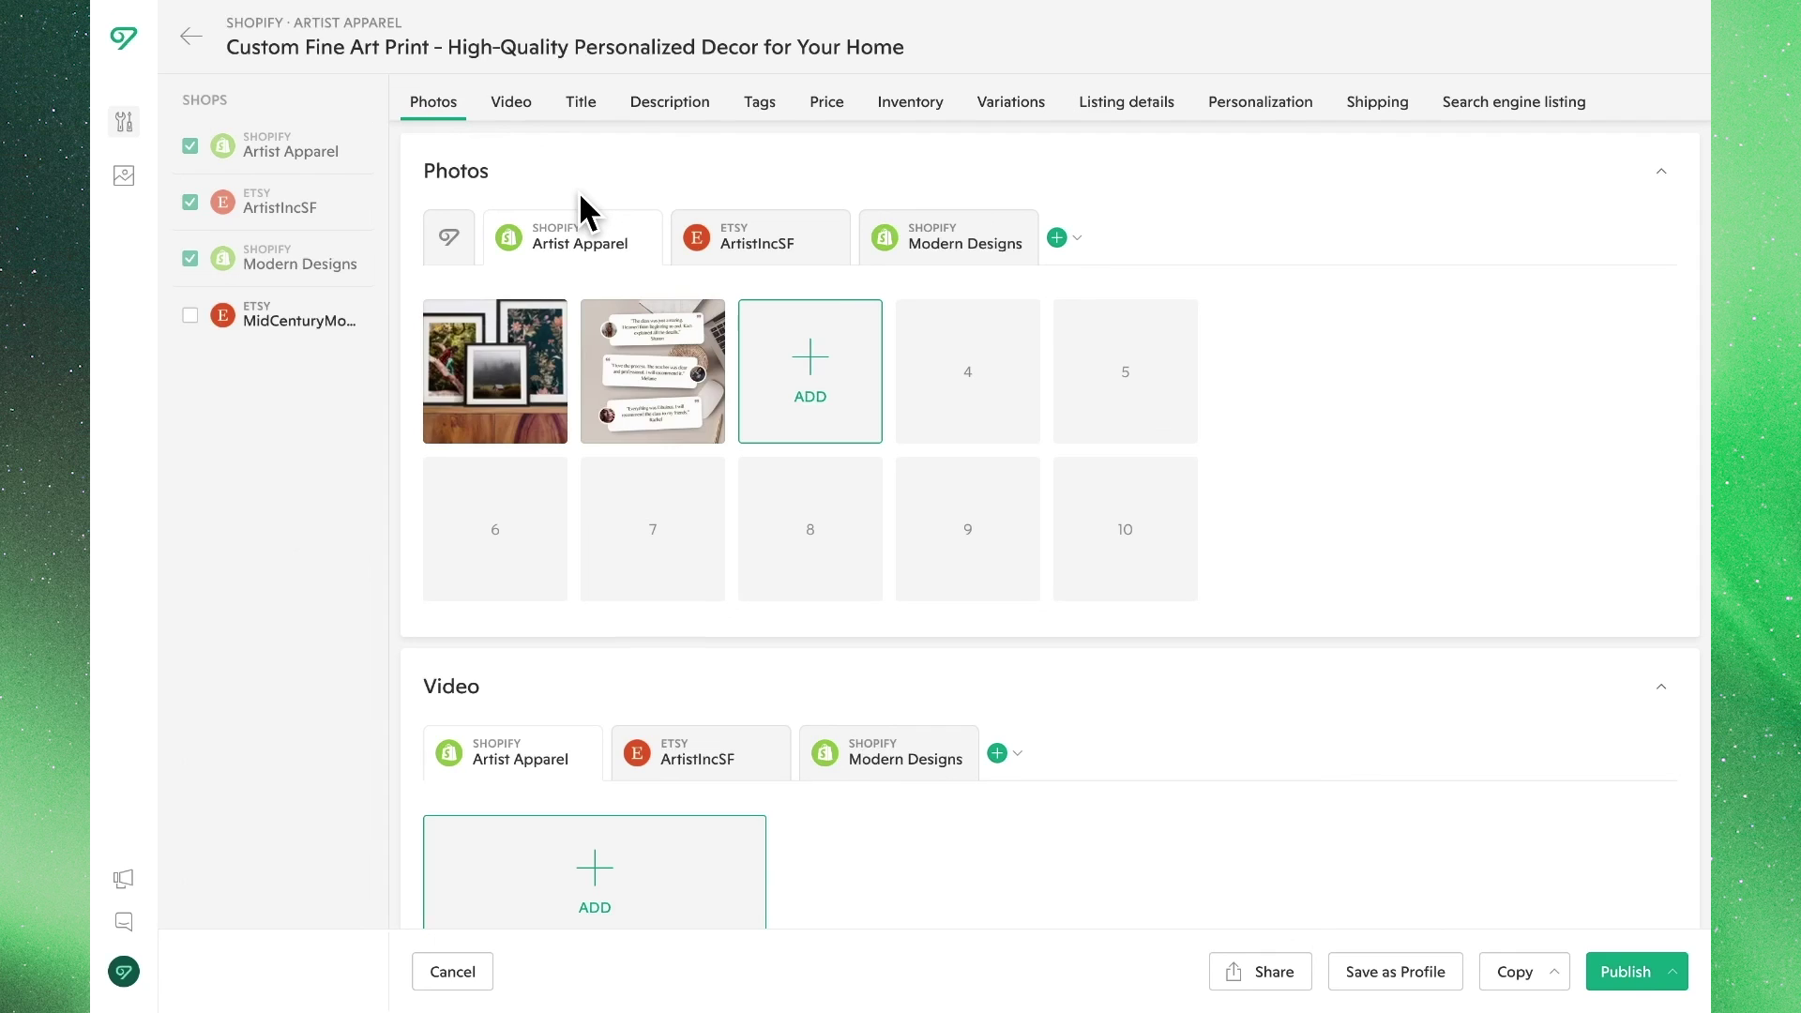
pyautogui.click(718, 237)
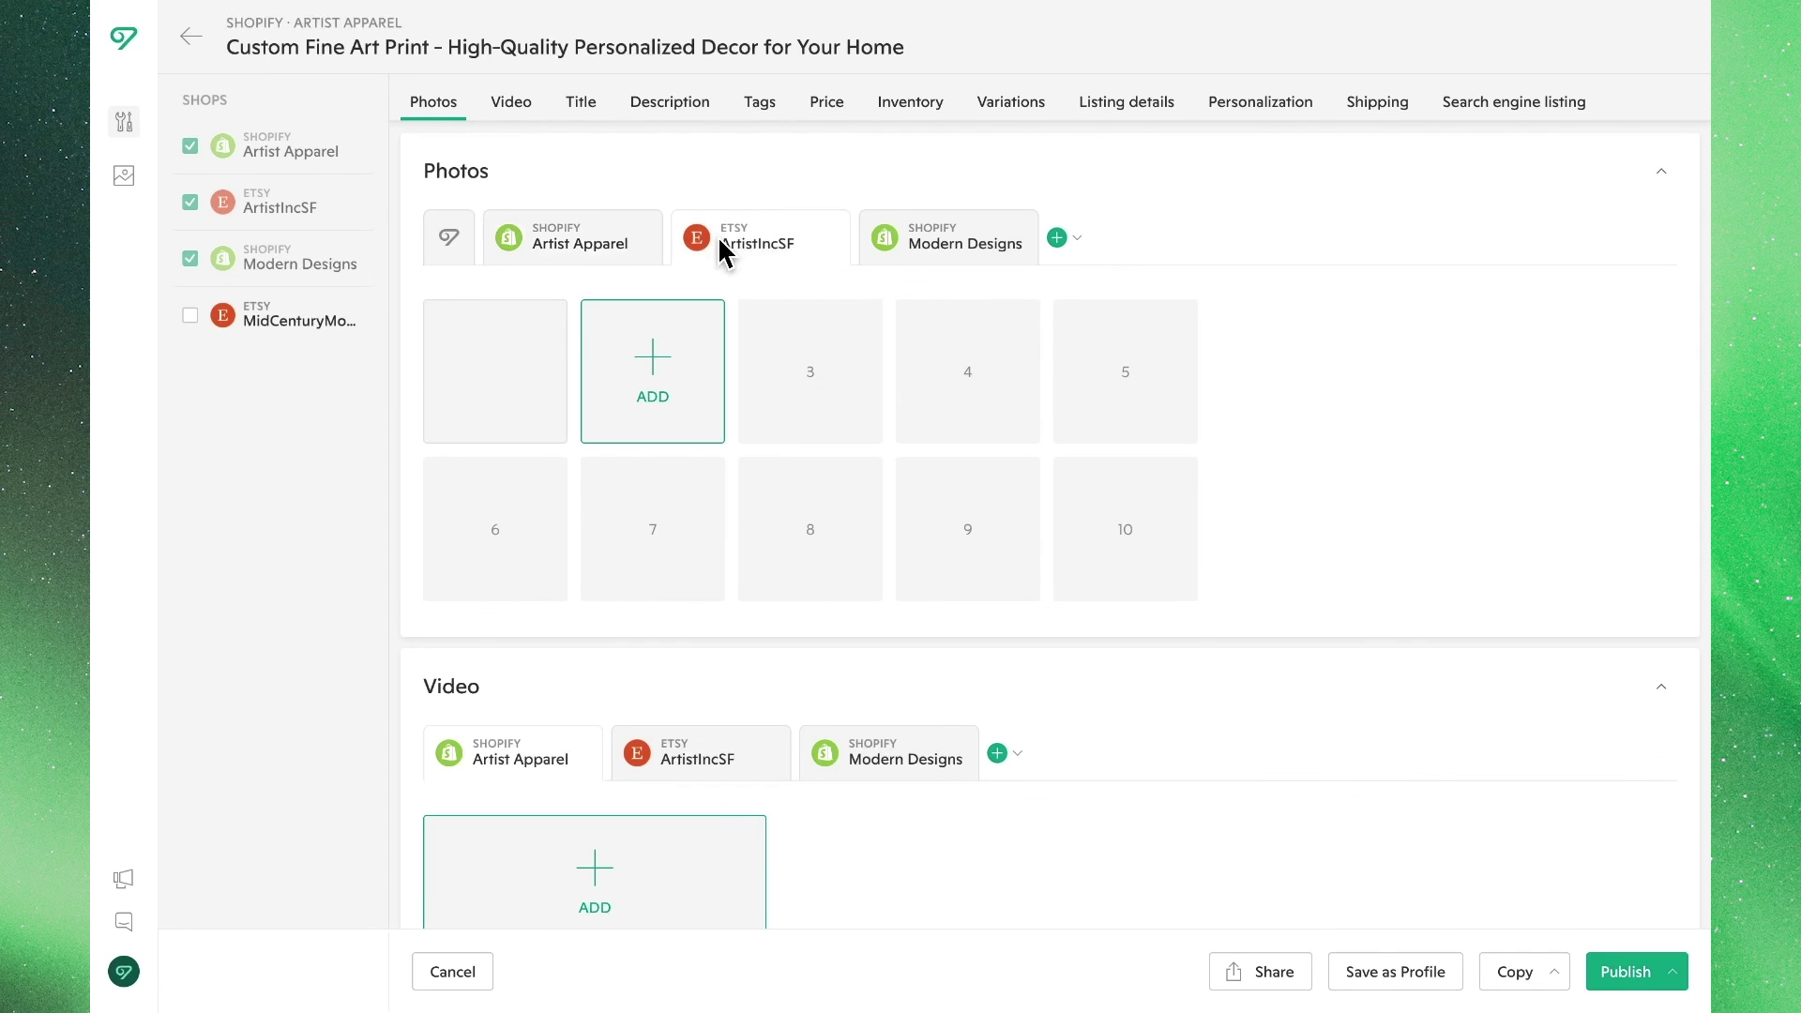
pyautogui.click(919, 249)
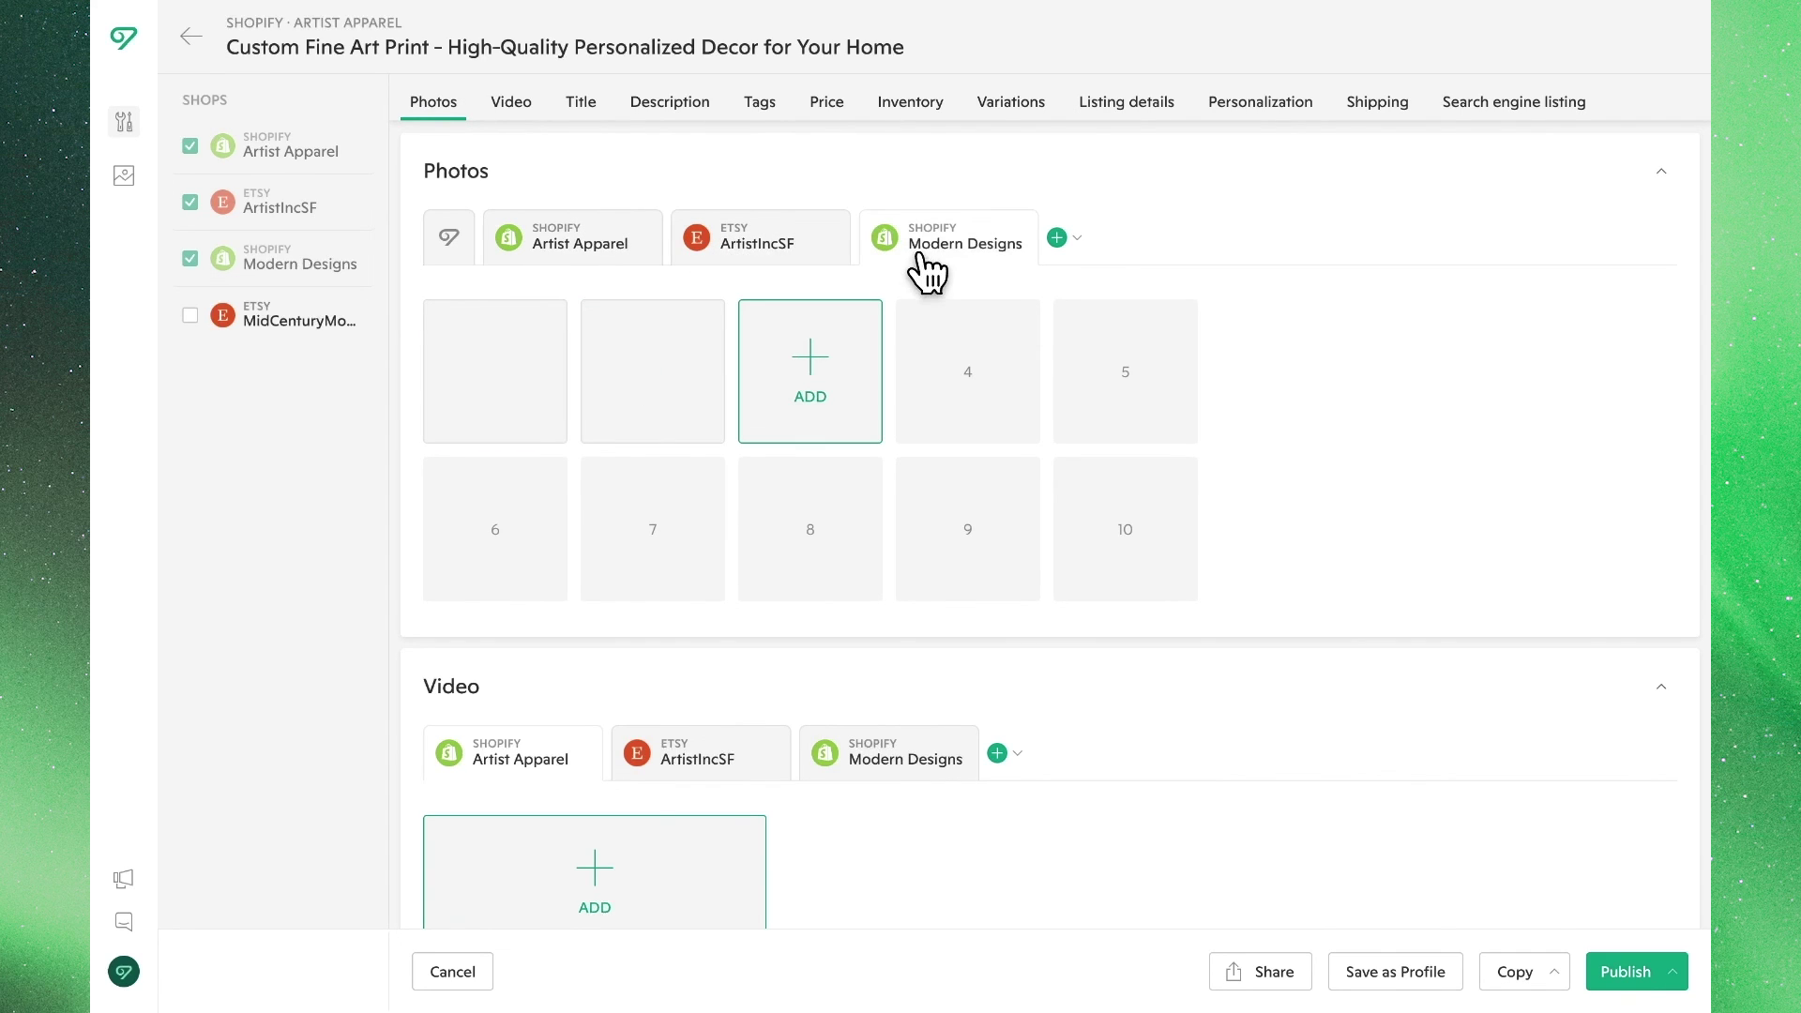